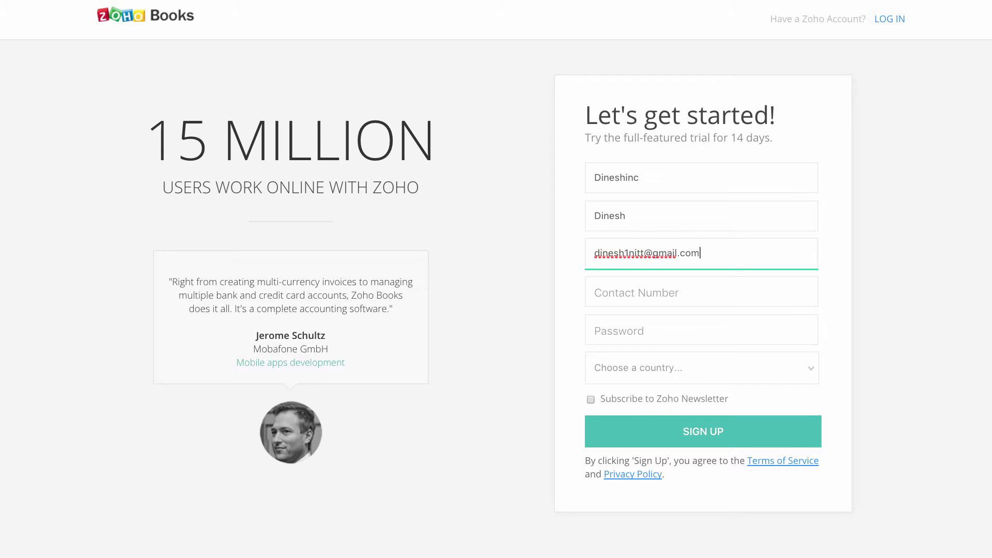
Enter the account password, keep India as the country, and submit the trial sign-up form.
click(610, 330)
text(•••••••••)
click(679, 364)
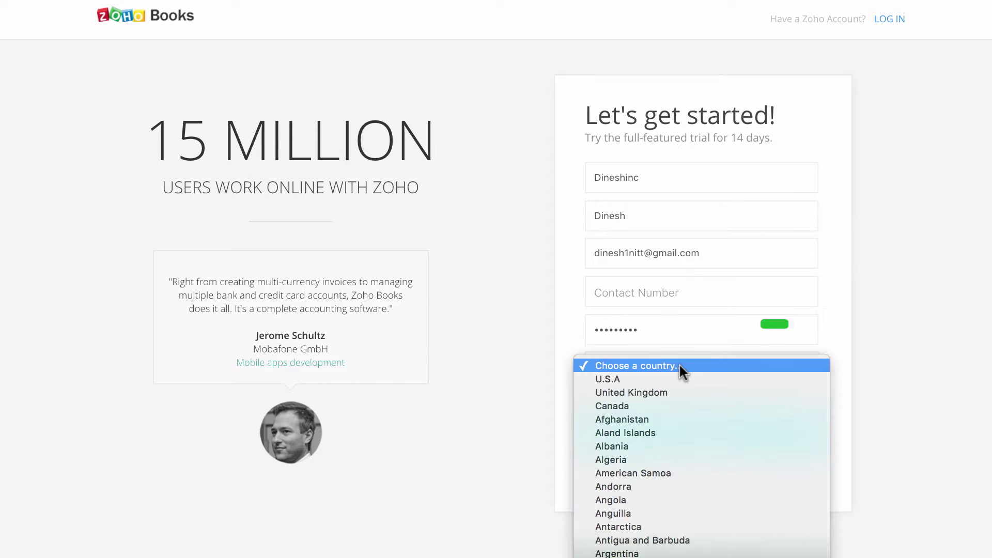
scroll(679, 364, down, 15)
key(Escape)
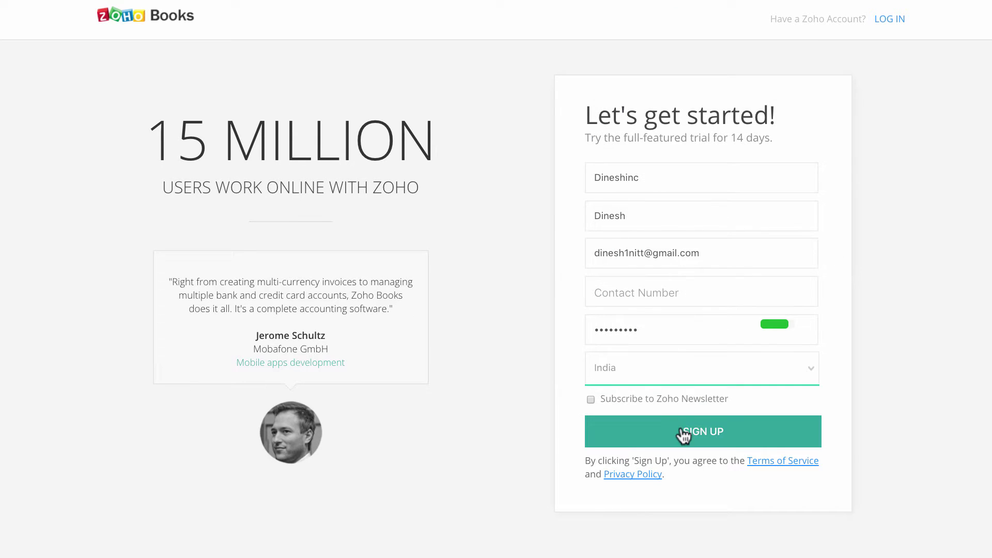
click(681, 431)
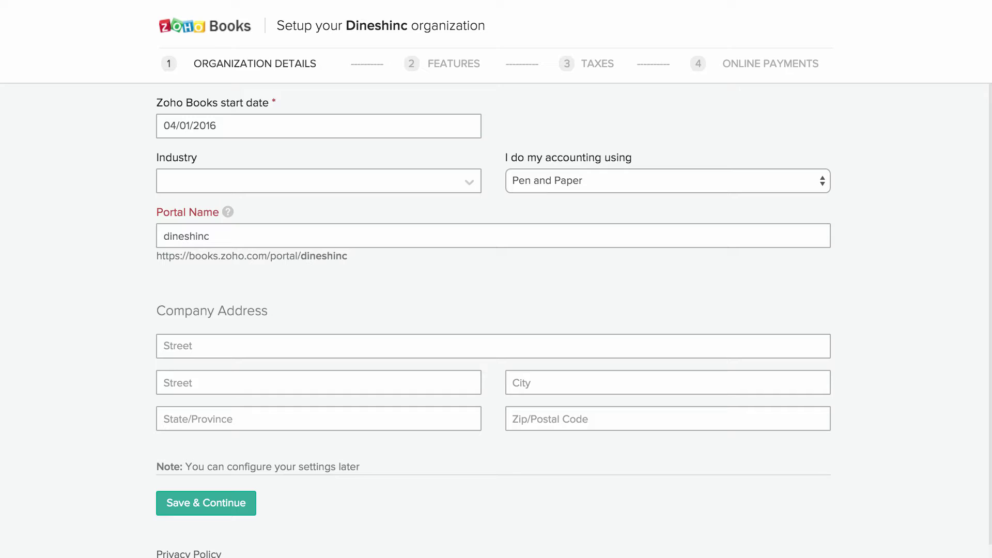
Set the industry to Entertainment and keep Pen and Paper as the accounting method.
click(325, 183)
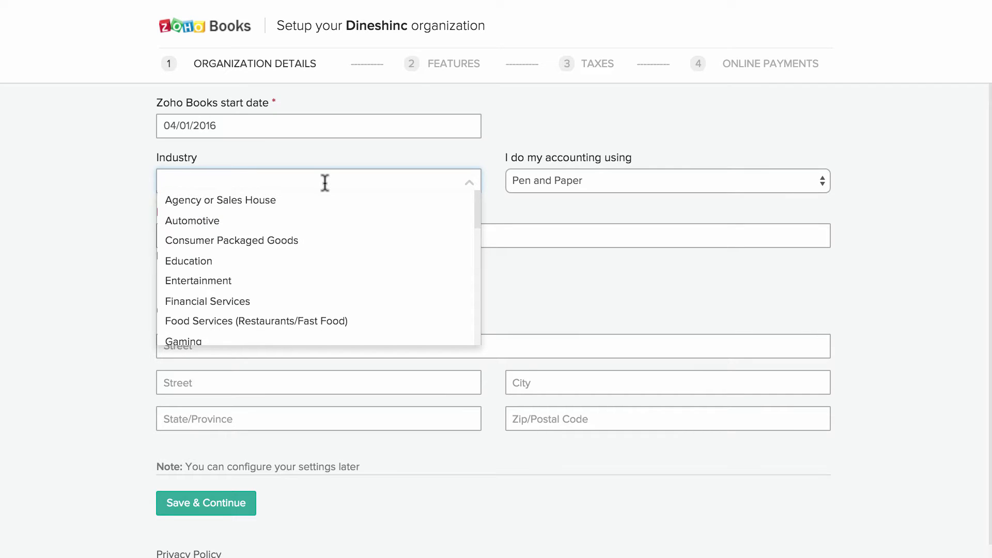
click(328, 281)
click(576, 182)
click(576, 182)
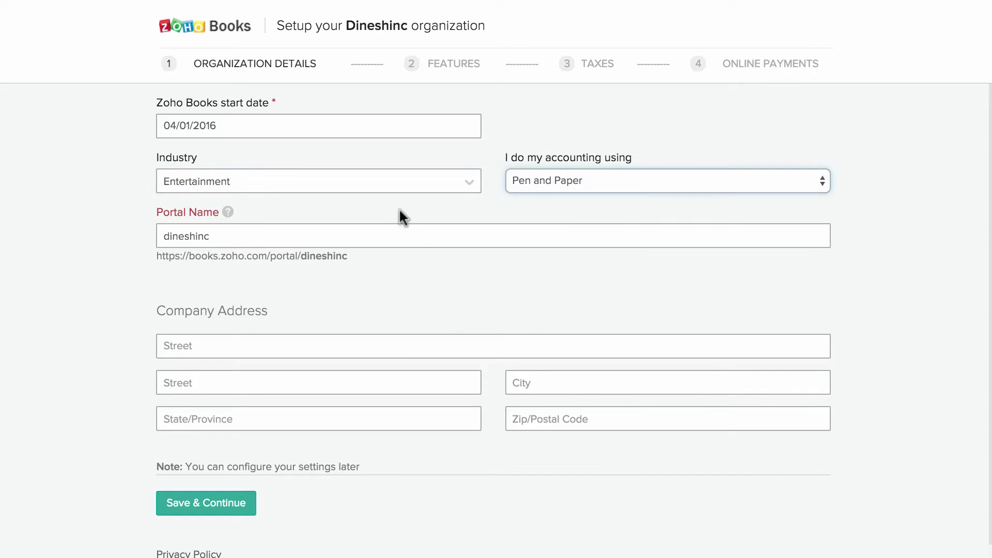
click(363, 232)
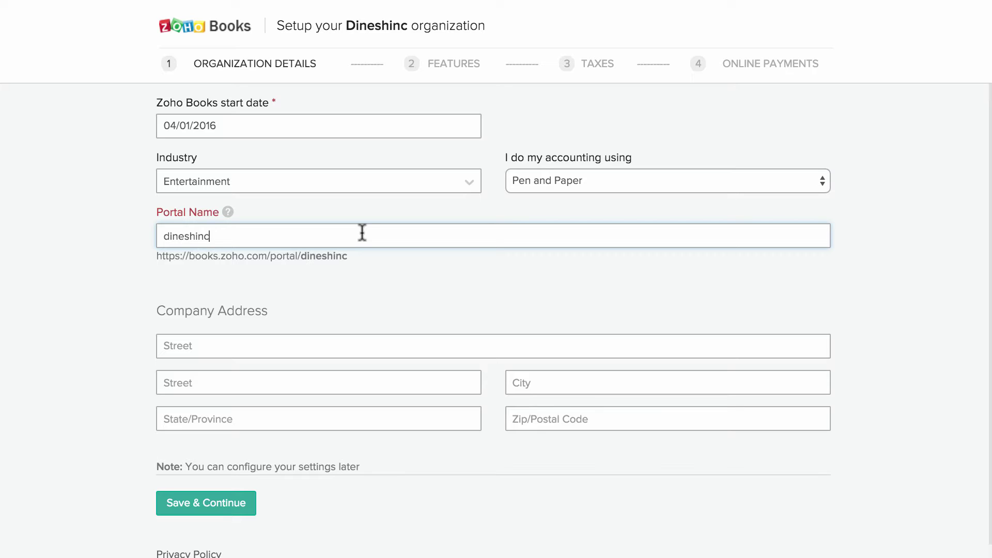
Enter the company's street address and postal code with city Chennai and state Tamilnadu, then save.
key(Tab)
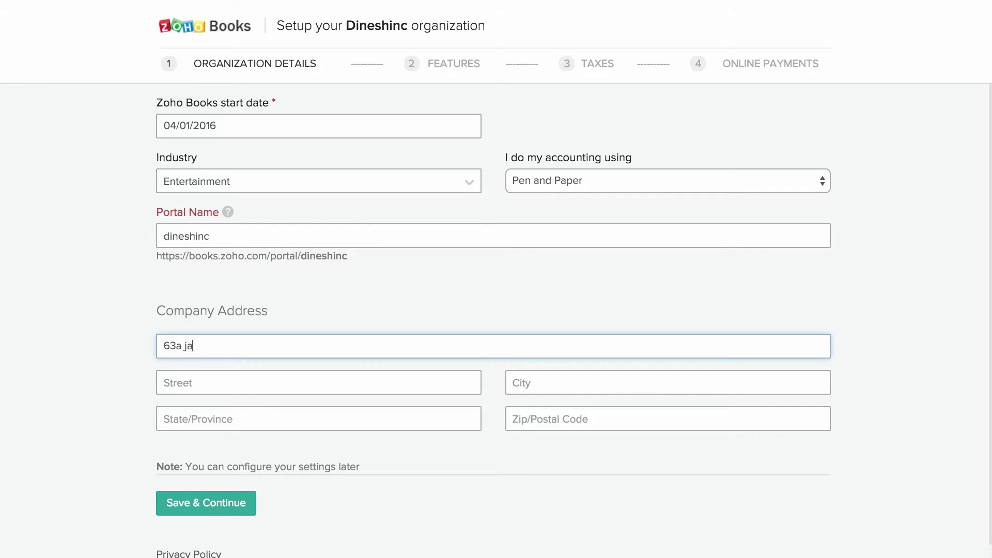
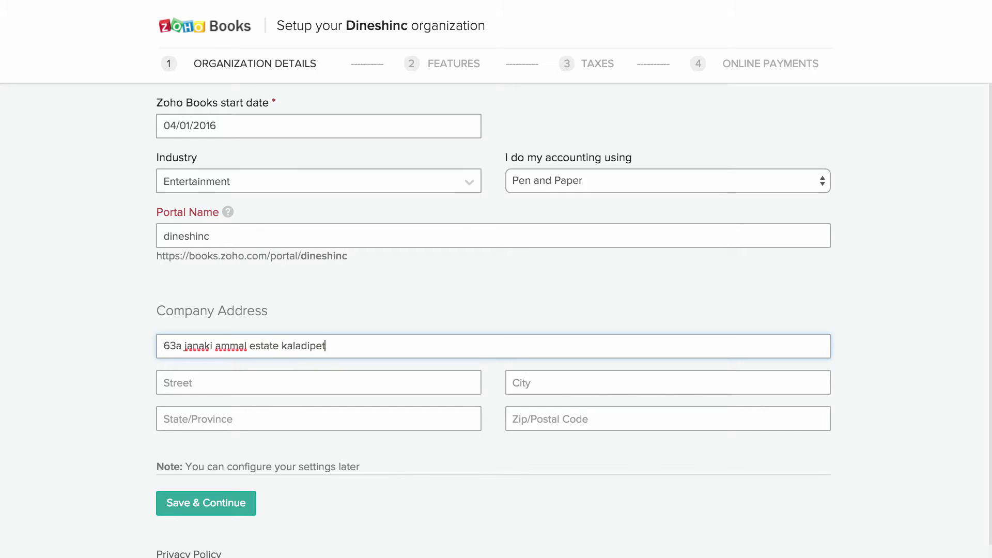
key(Tab)
key(Tab)
text(Chennai)
key(Tab)
text(Tamilnadu)
key(Tab)
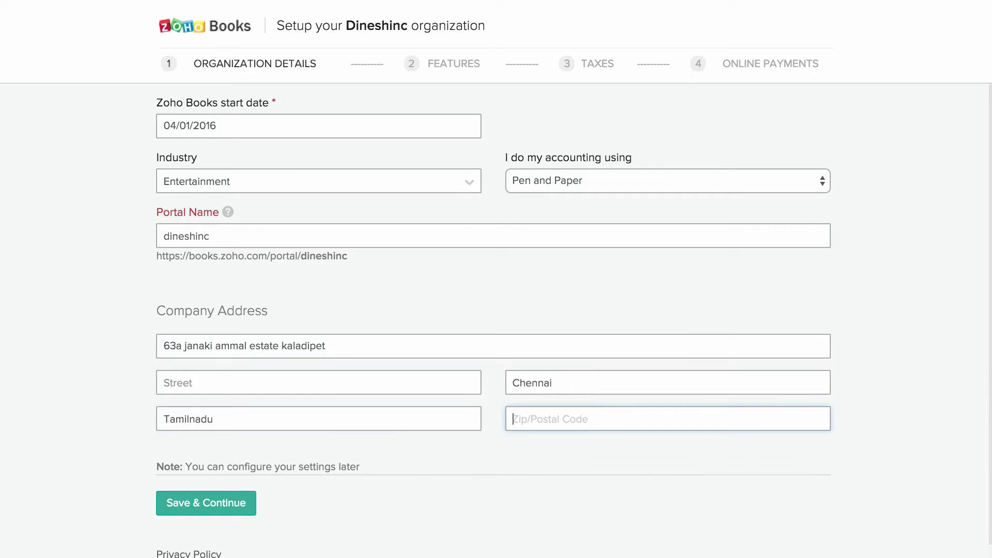
text(600019)
click(231, 504)
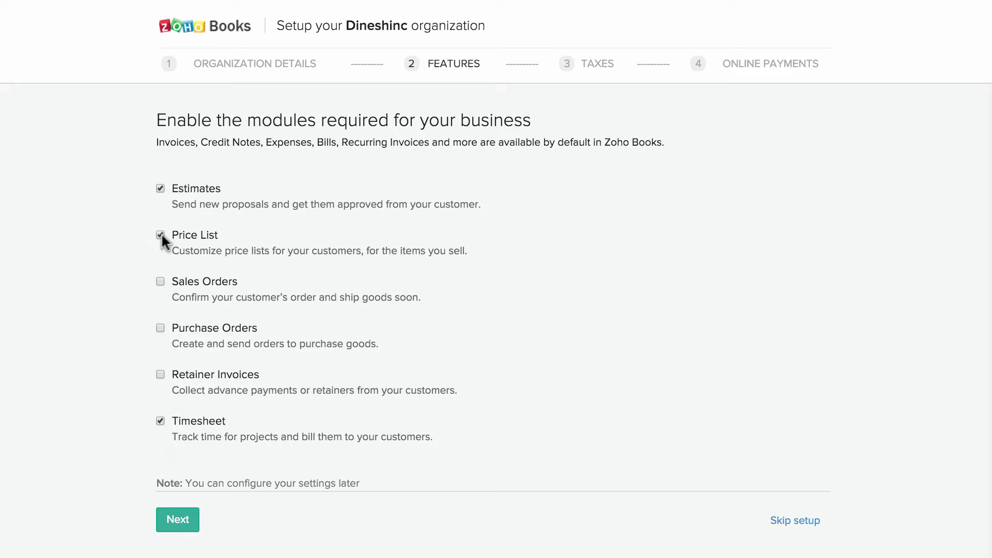
Enable Retainer Invoices and add a Vat tax at 5.5%.
click(161, 374)
click(178, 519)
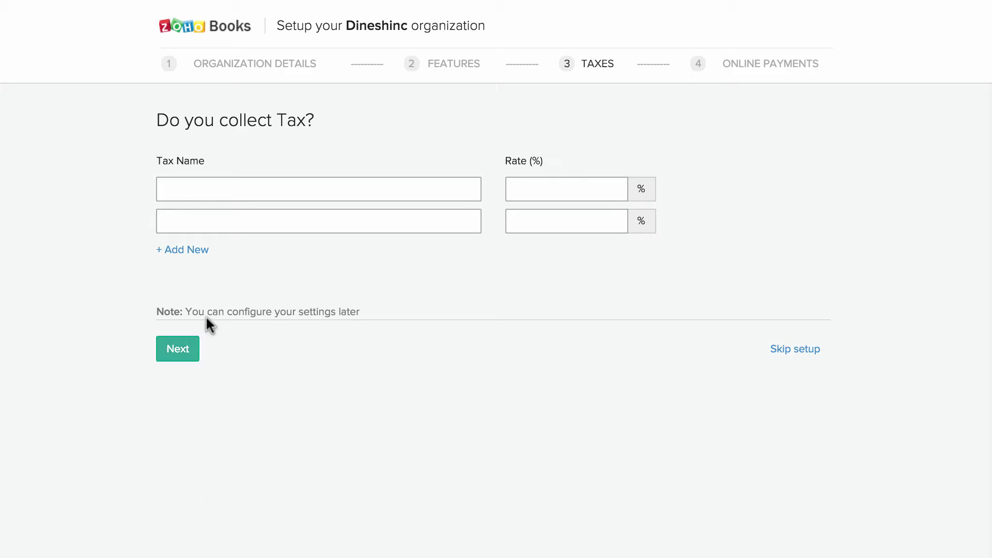
click(206, 195)
text(Vat)
key(Tab)
text(5.5)
Add Service Tax at 12.36% and save the taxes.
key(Tab)
text(Service Tax)
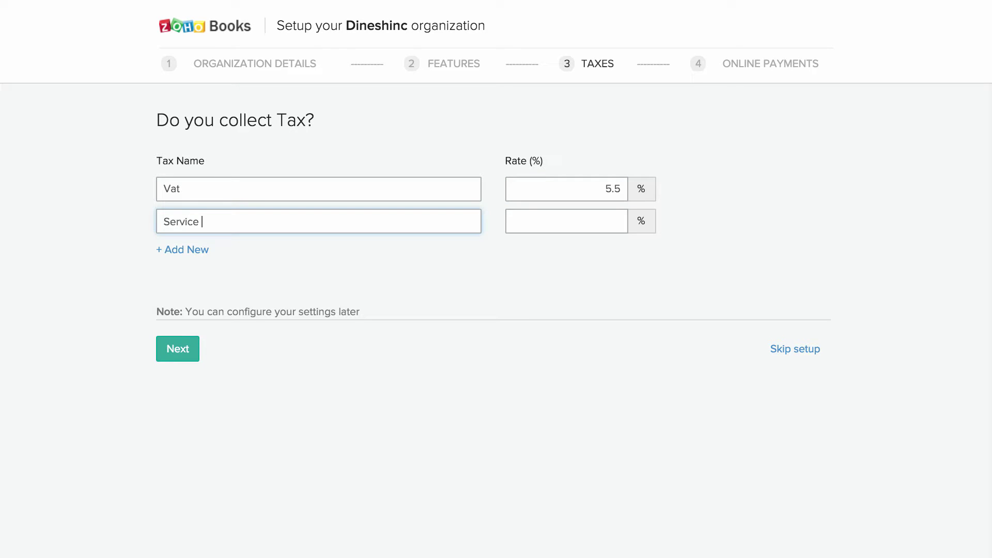
key(Tab)
text(12.36)
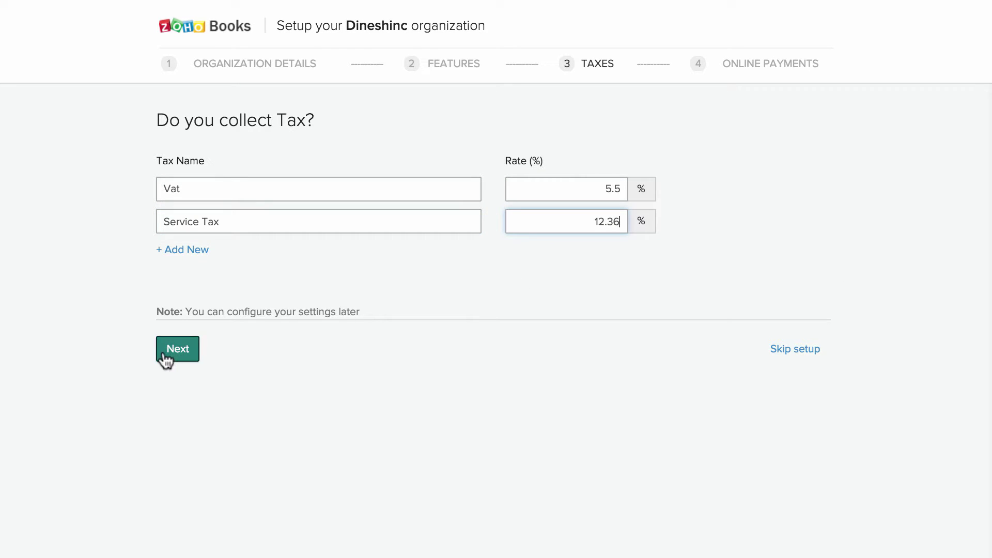
click(164, 353)
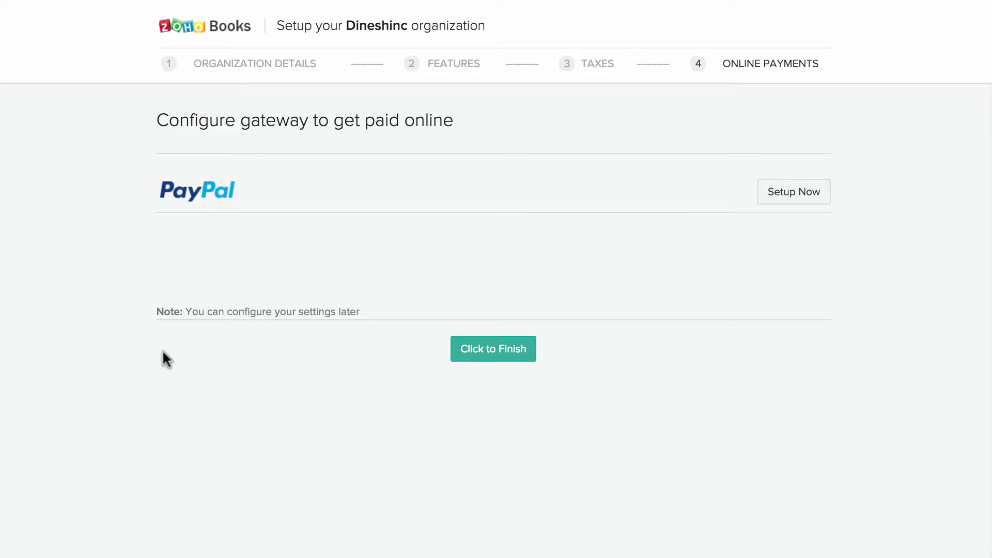
Set up PayPal with the account e-mail entered and confirmed, save it, and finish setup.
click(780, 196)
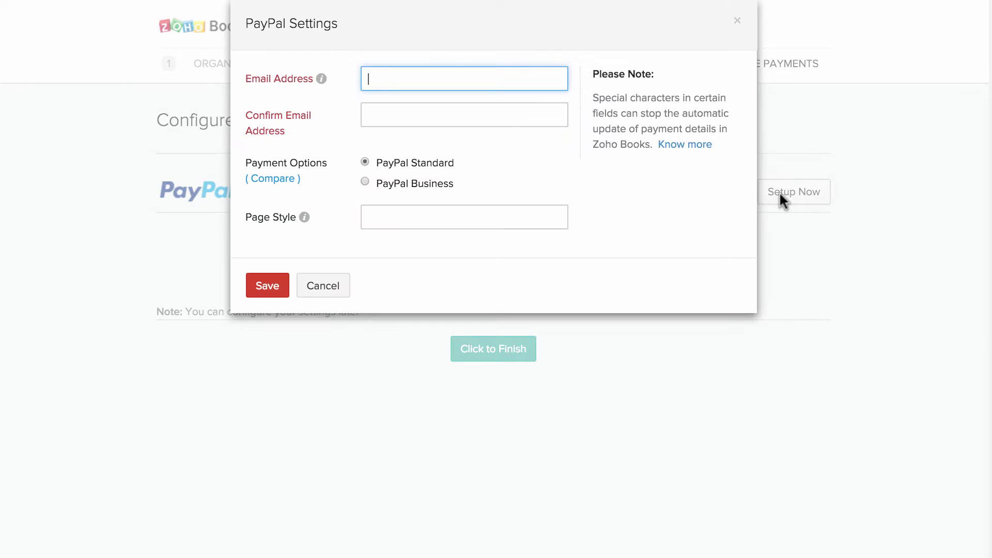
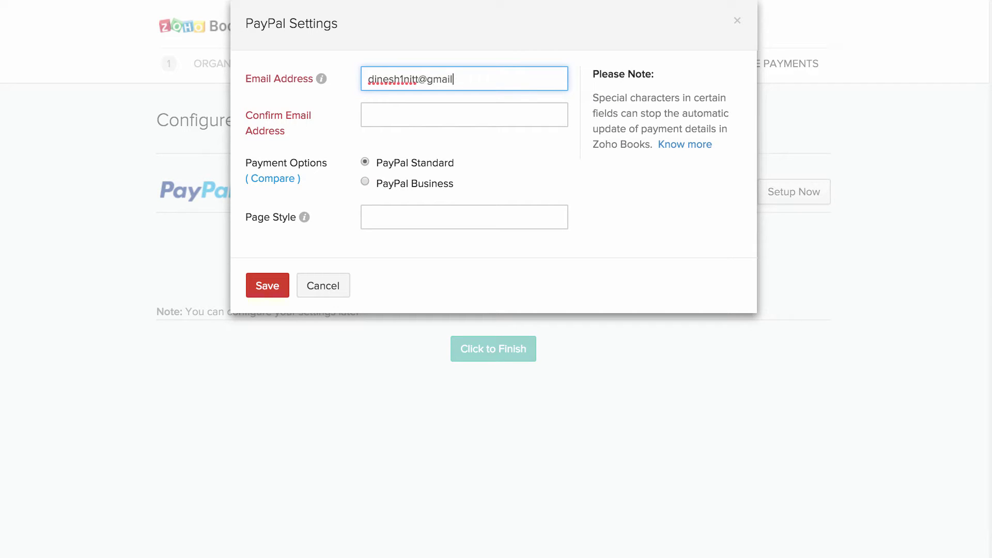
click(516, 111)
key(ctrl+v)
click(274, 285)
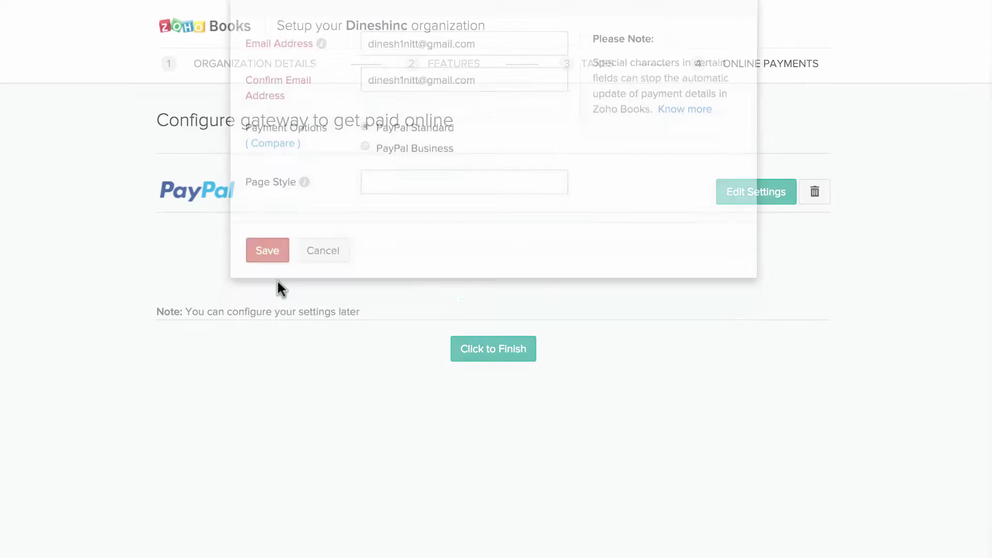
click(489, 353)
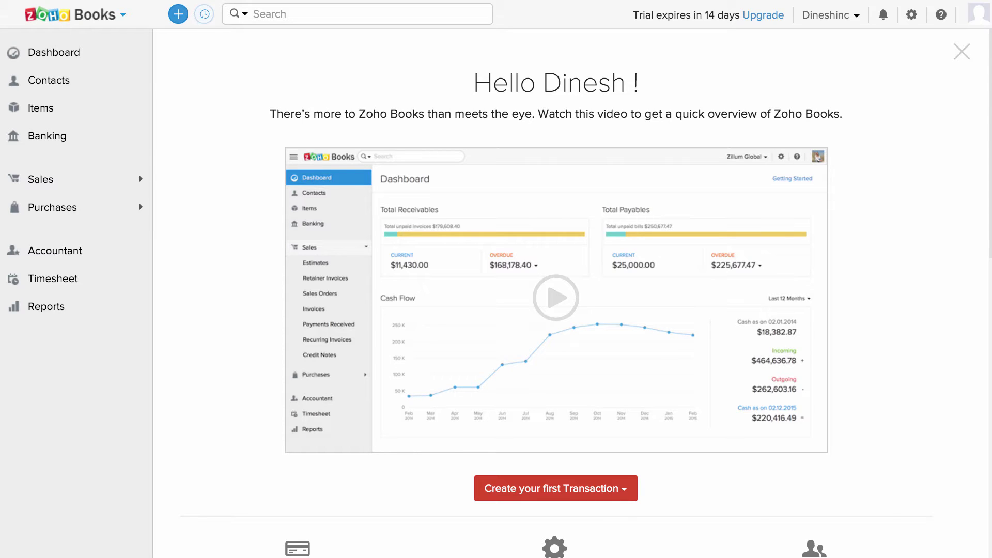
Scroll through the empty Dashboard panels, then switch to the Contacts page.
click(48, 53)
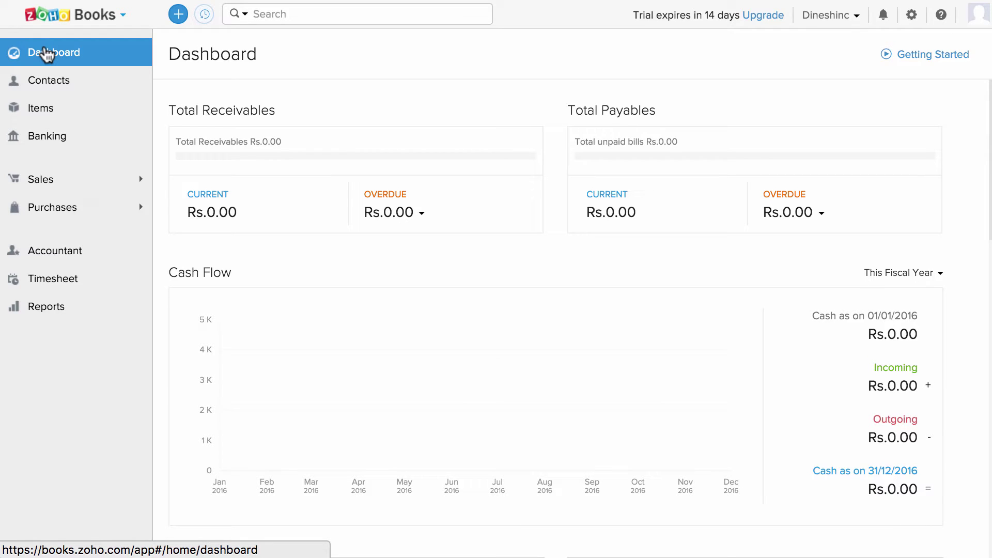
scroll(513, 288, down, 5)
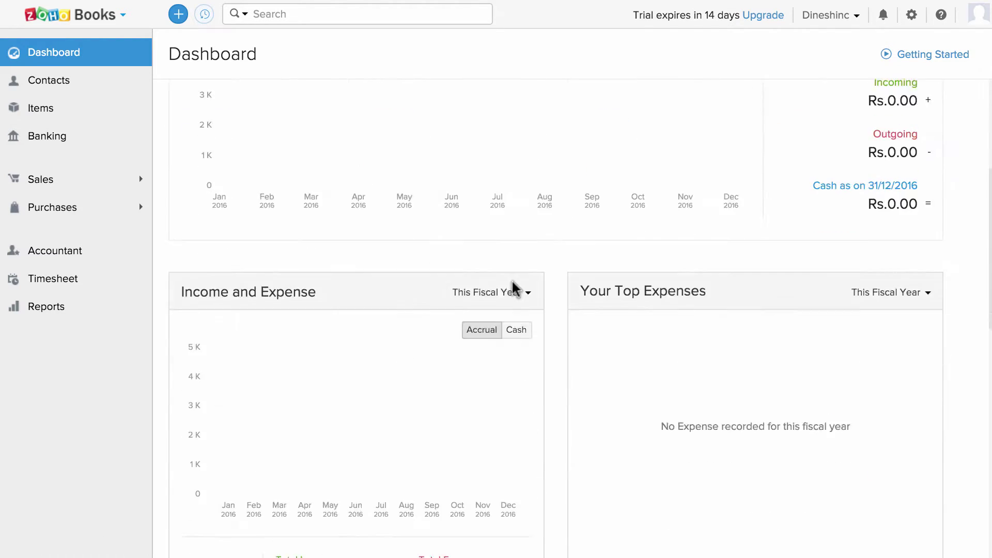
scroll(515, 288, down, 2)
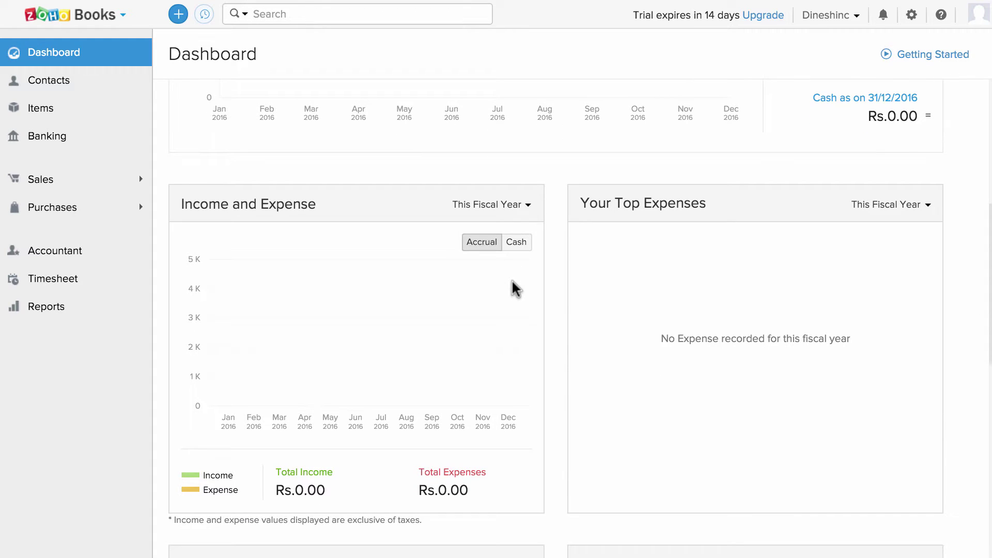
scroll(514, 287, up, 7)
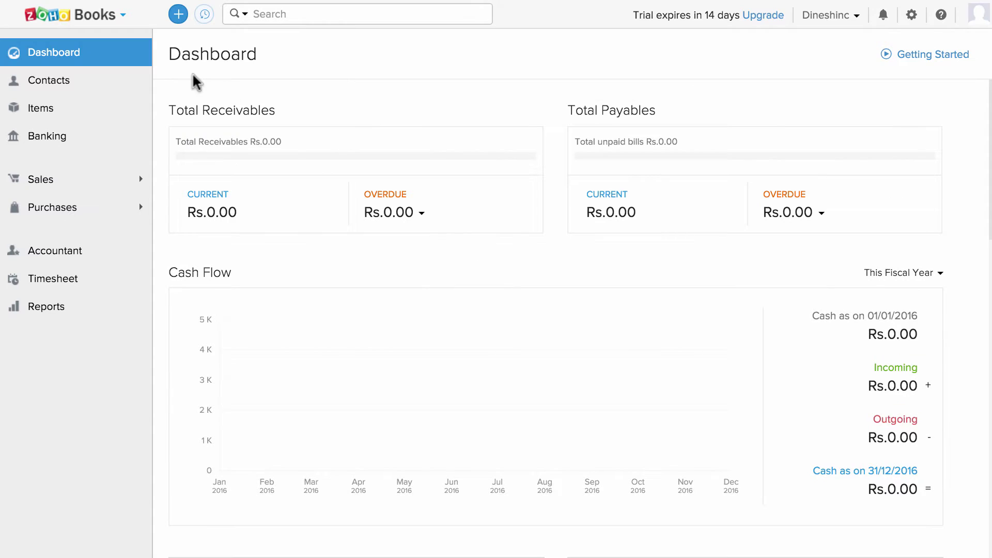
click(77, 93)
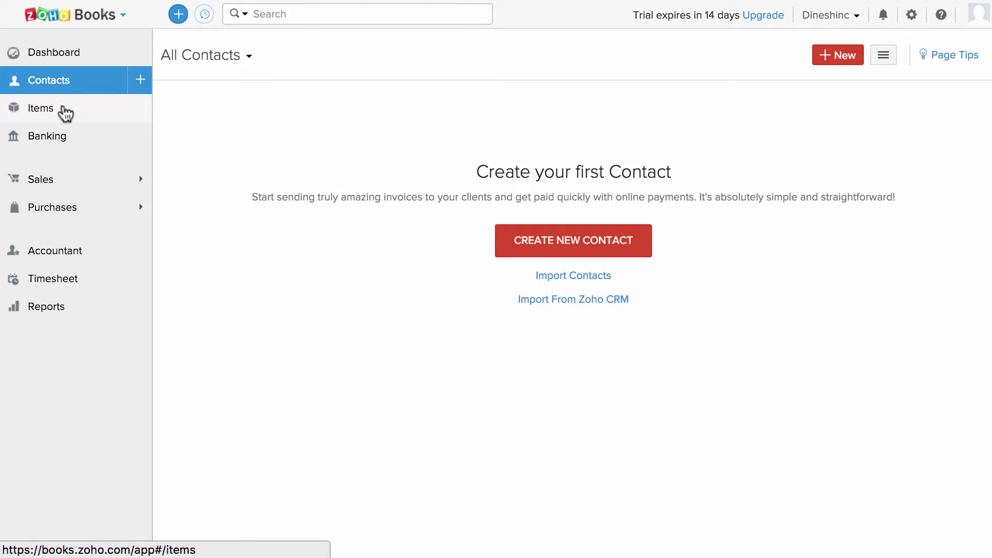
View the empty Items list and Banking overview, then go to Estimates under Sales.
click(65, 112)
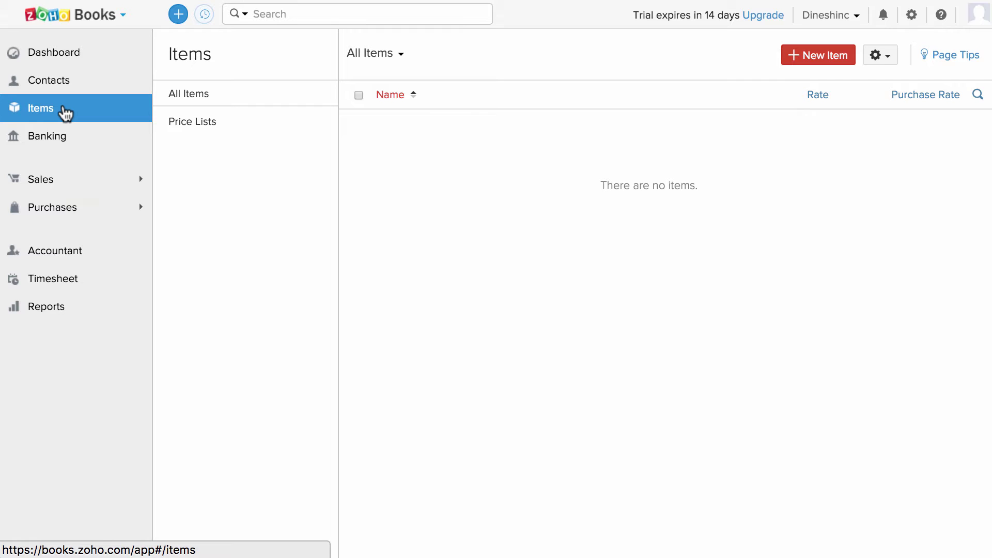
click(59, 141)
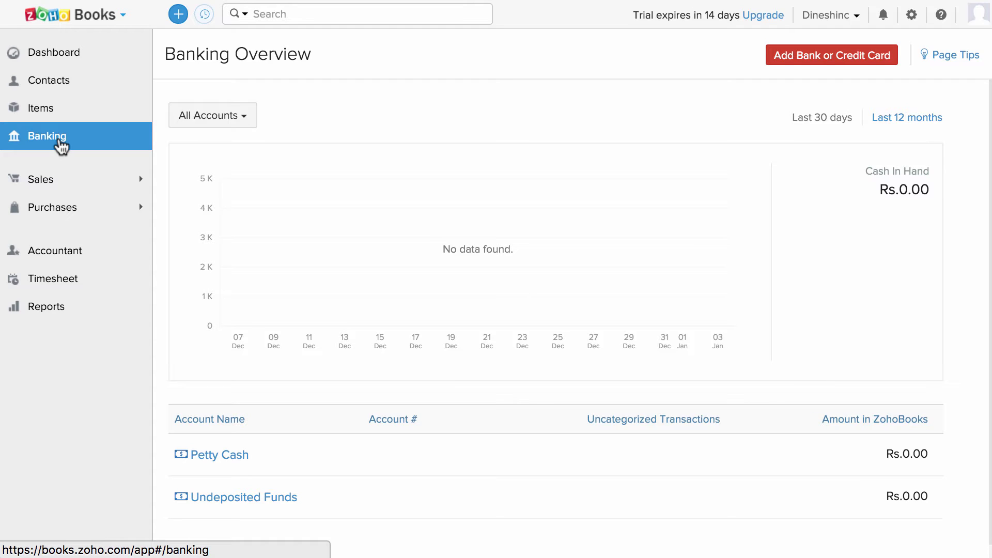
click(58, 179)
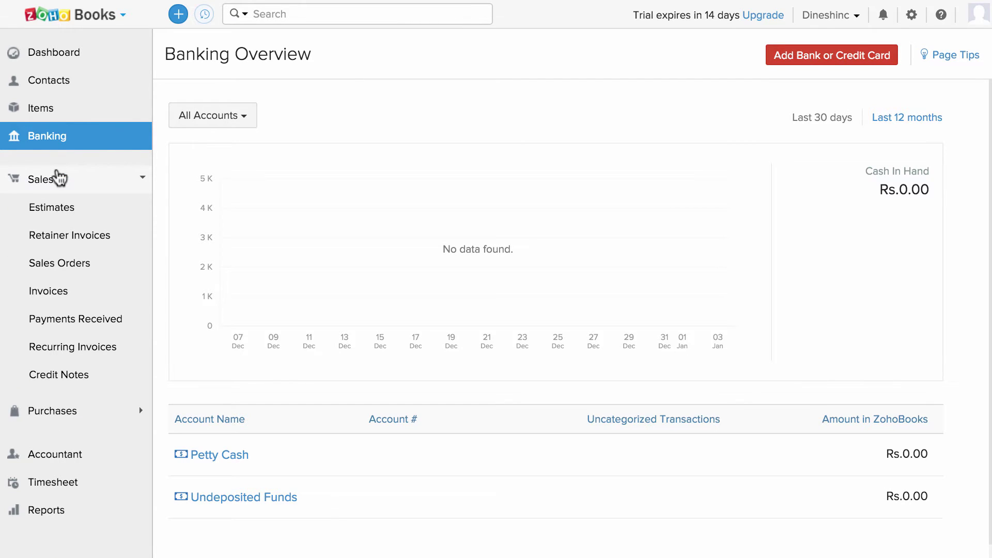
click(66, 206)
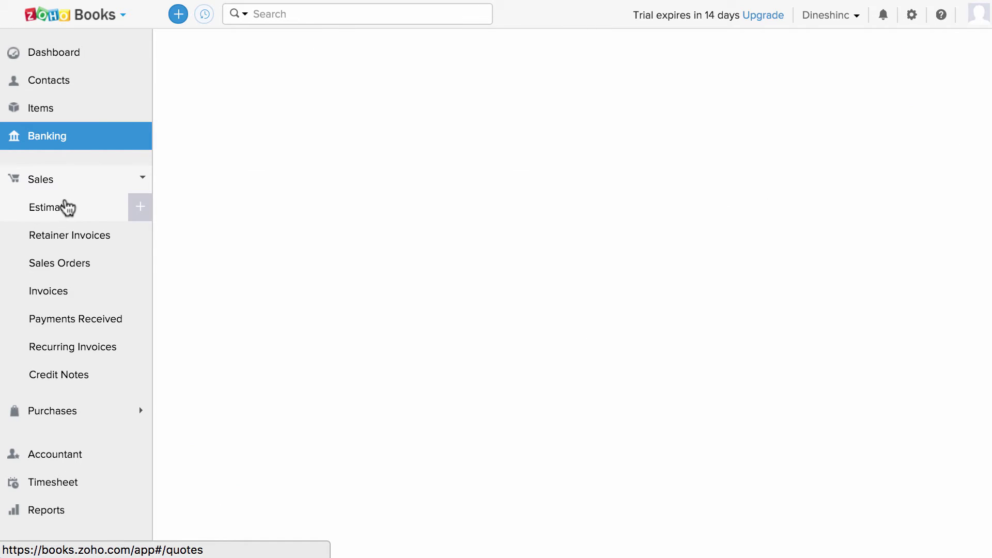
Visit Retainer Invoices, Sales Orders, Invoices, Payments Received, Recurring Invoices and Credit Notes, then expand Purchases.
click(77, 240)
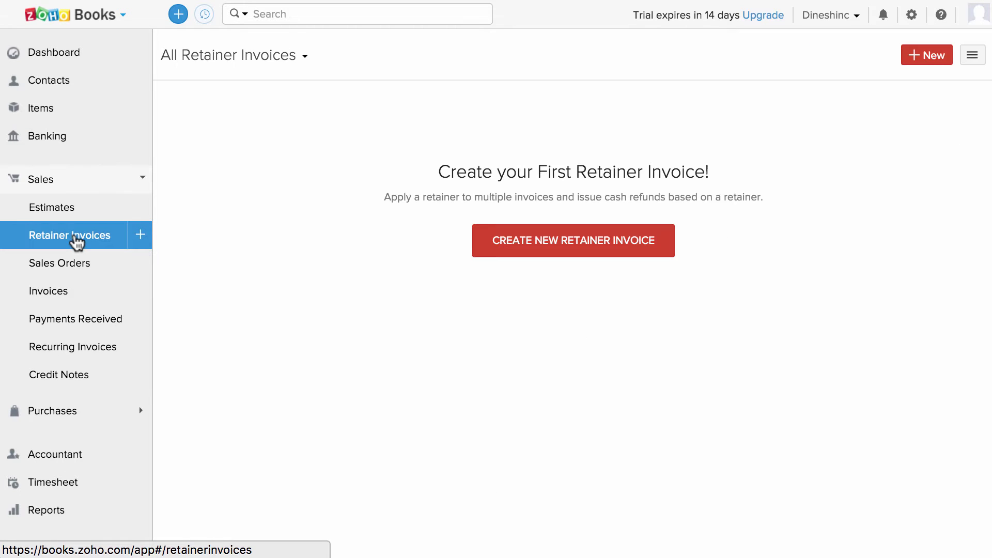
click(77, 261)
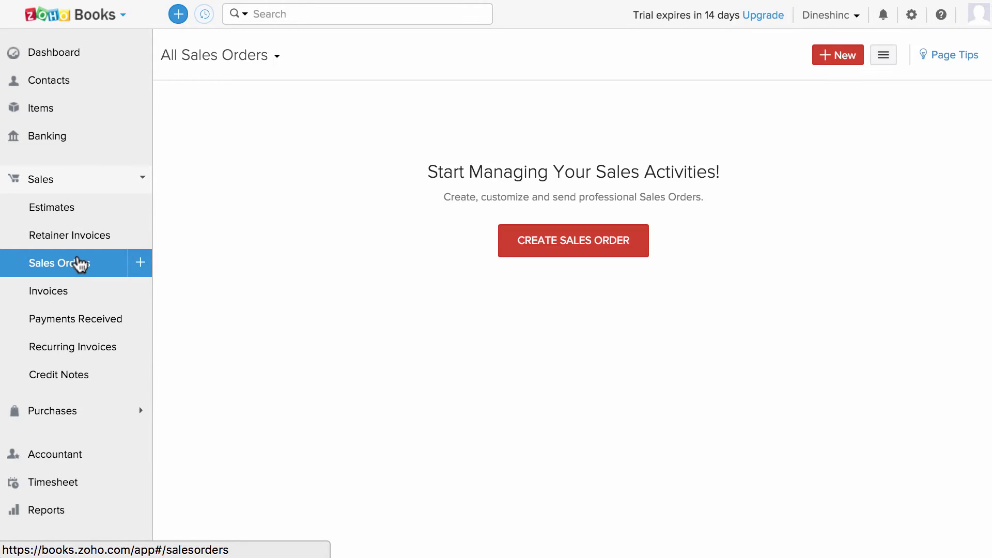
click(80, 292)
click(93, 331)
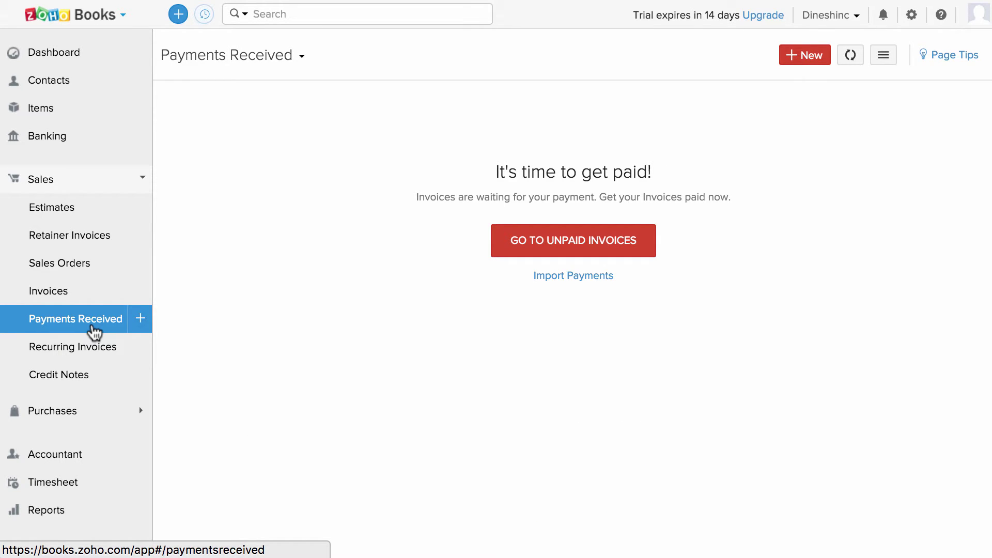
click(94, 357)
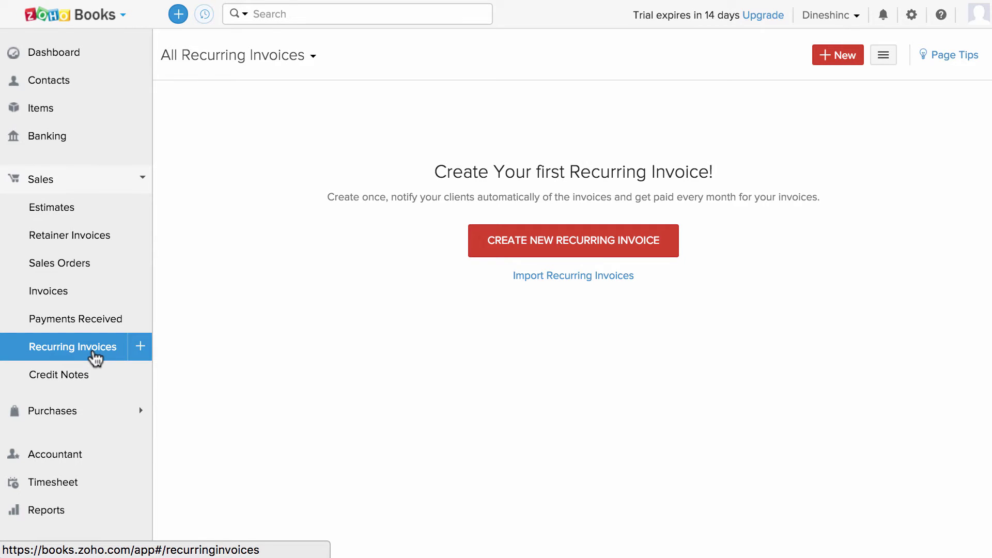
click(95, 371)
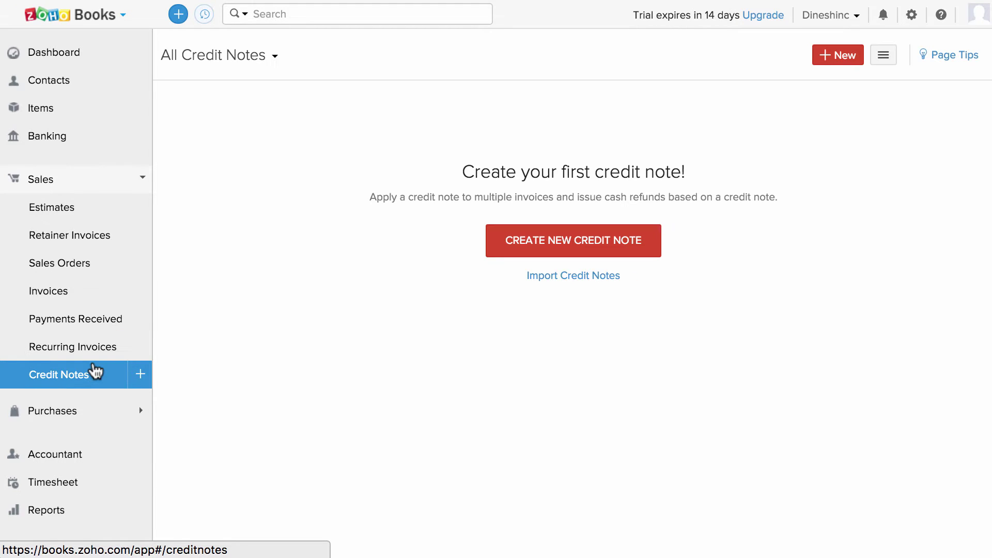
click(93, 412)
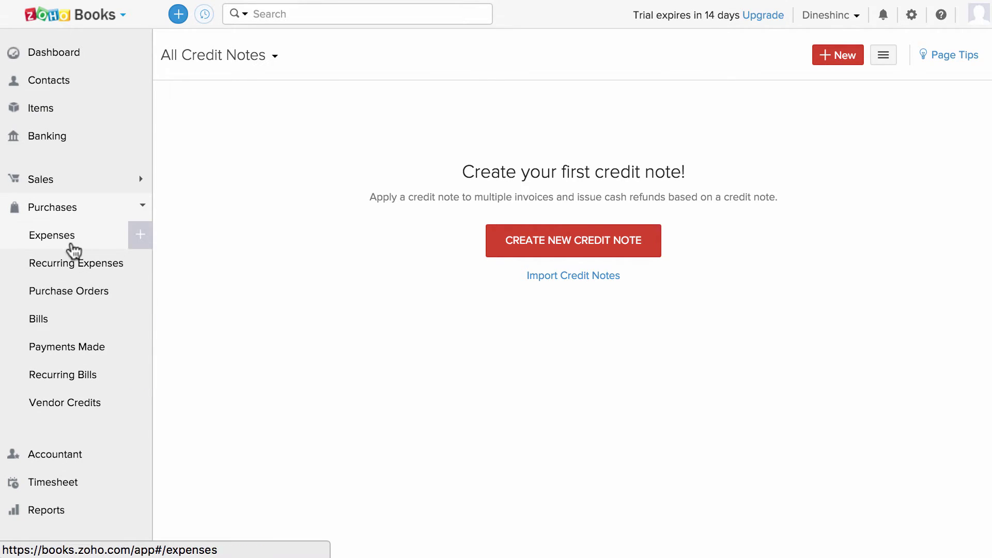
Visit Expenses, Recurring Expenses, Purchase Orders, Bills, Payments Made, Recurring Bills and Vendor Credits pages.
click(70, 247)
click(82, 265)
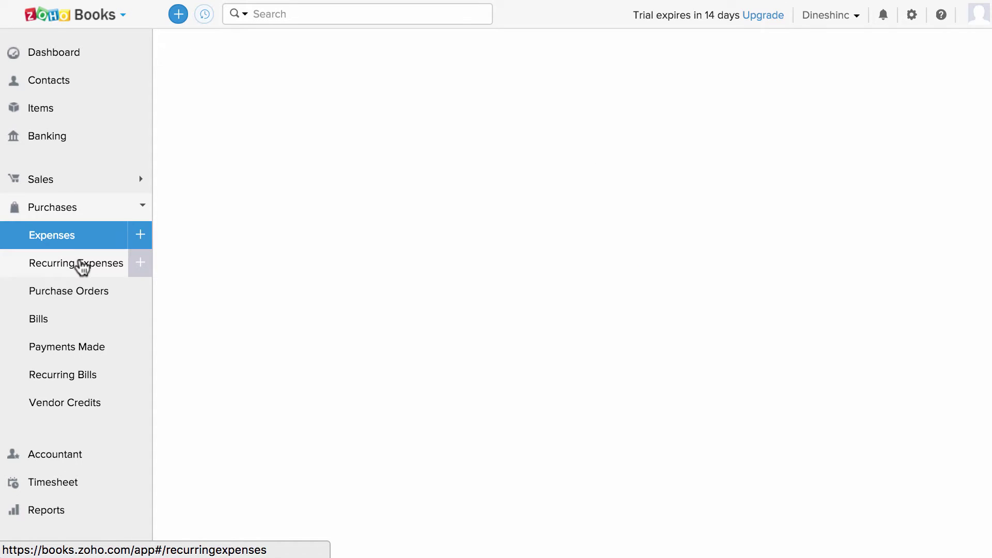
click(87, 293)
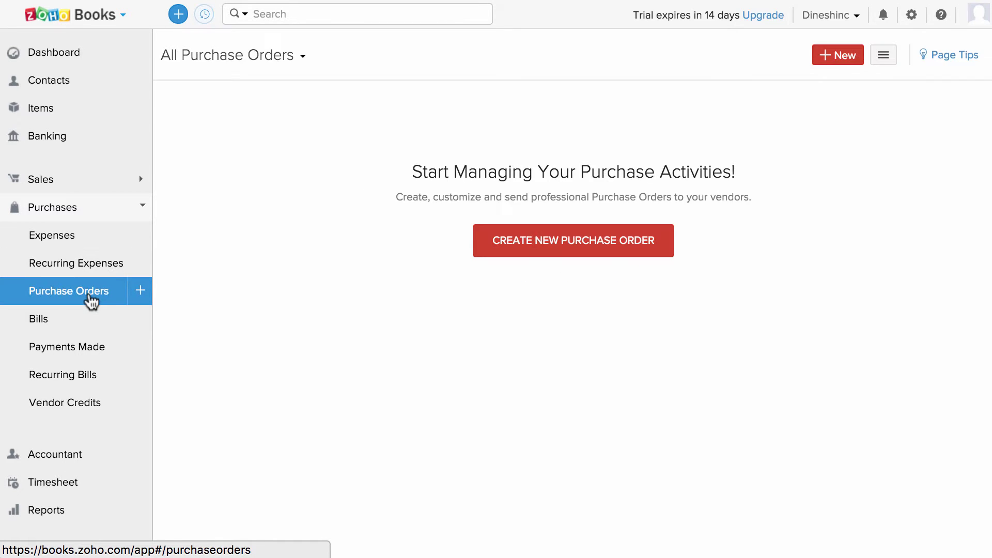
click(91, 322)
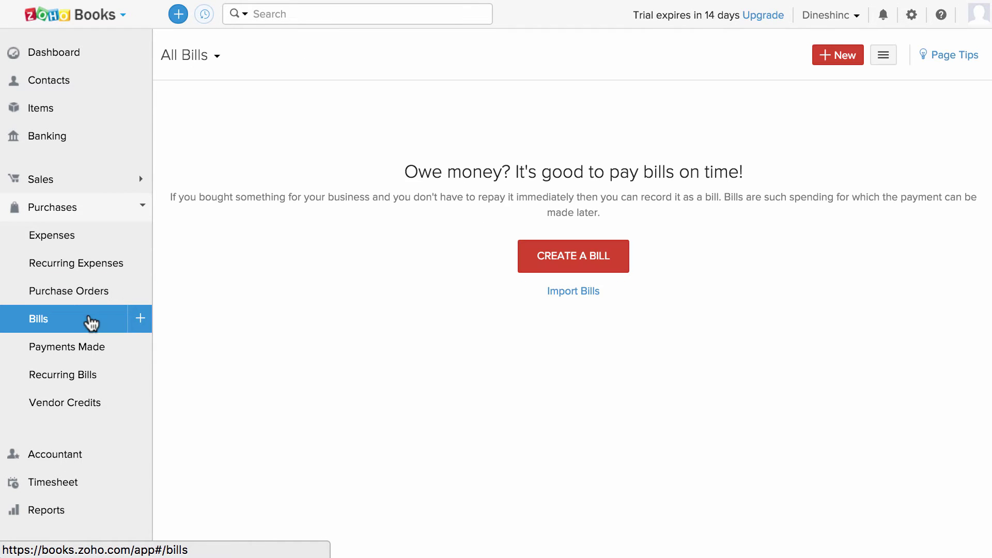
click(93, 344)
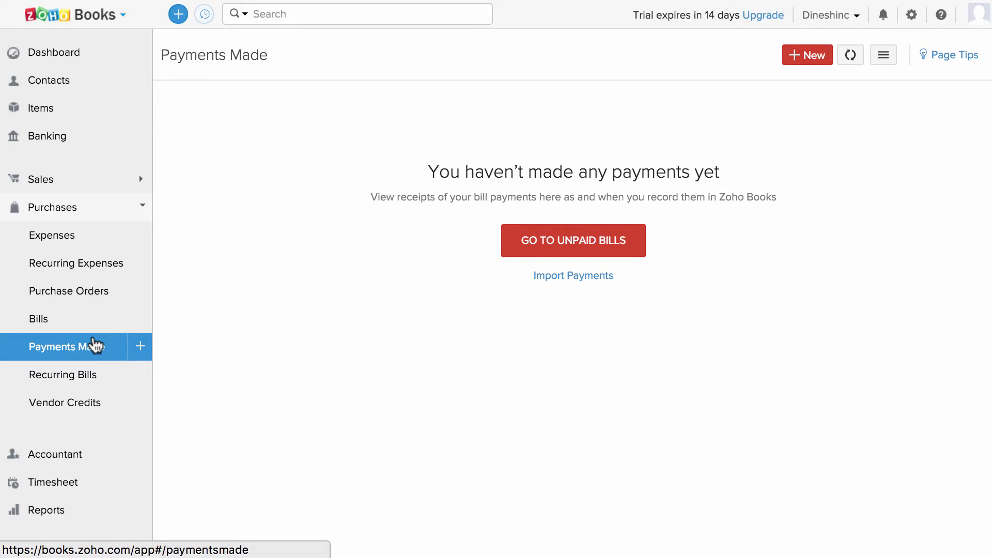
click(97, 383)
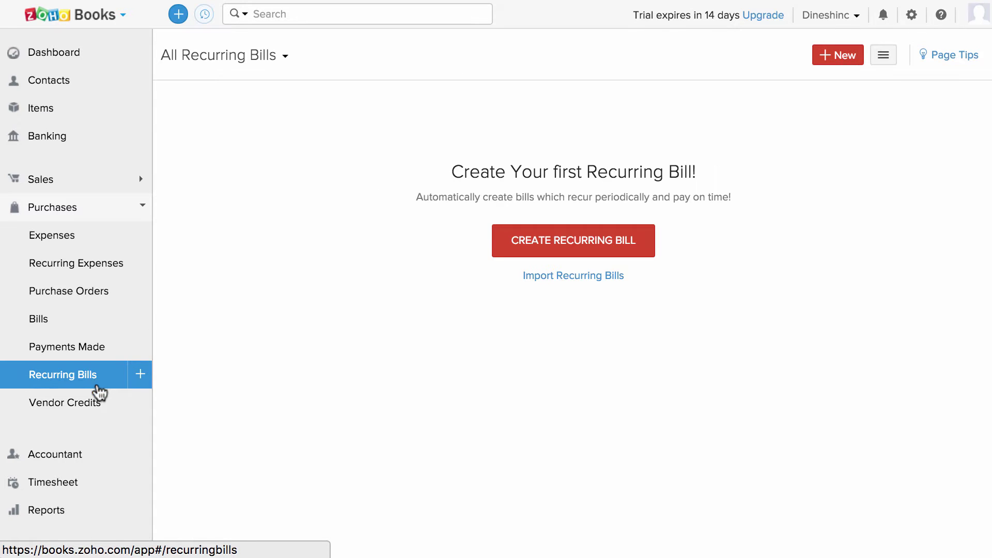
click(100, 405)
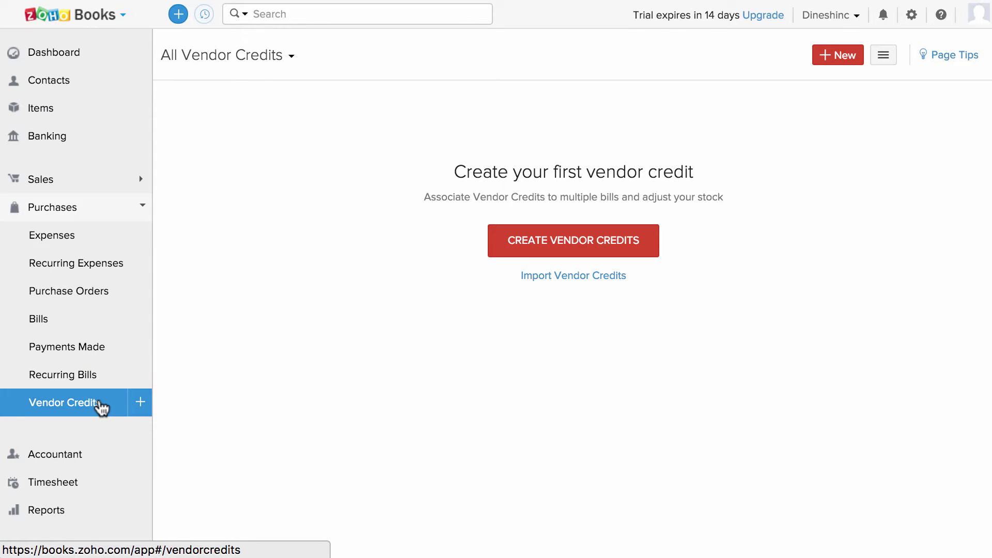
View Chart of Accounts, Transaction Locking, Base Currency Adjustments, Manual Journals and the Timesheet projects page.
click(88, 462)
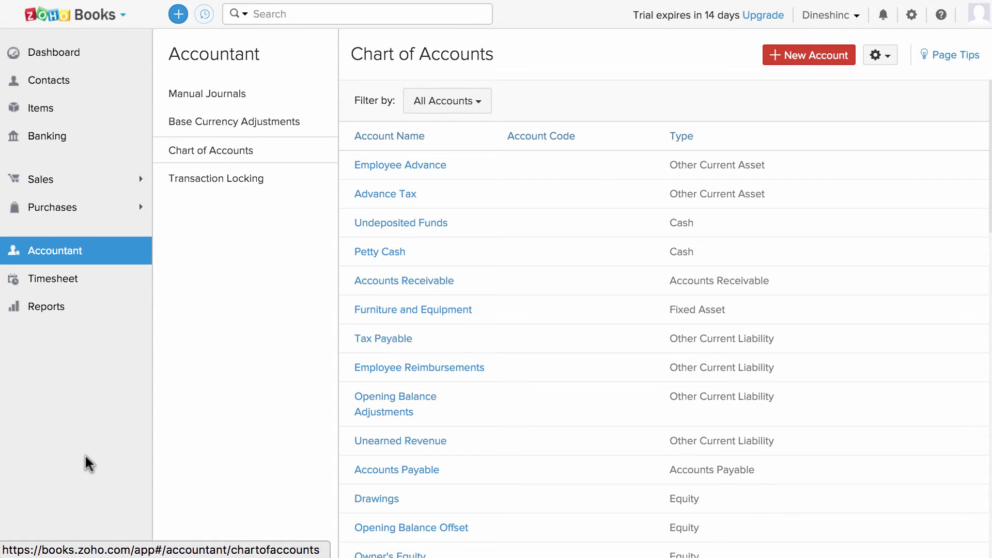
click(261, 183)
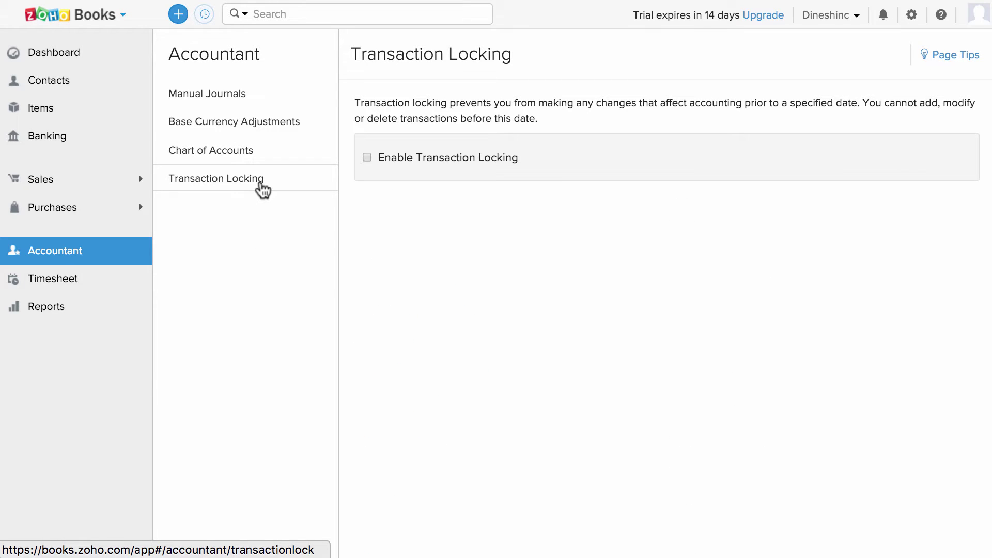
click(250, 126)
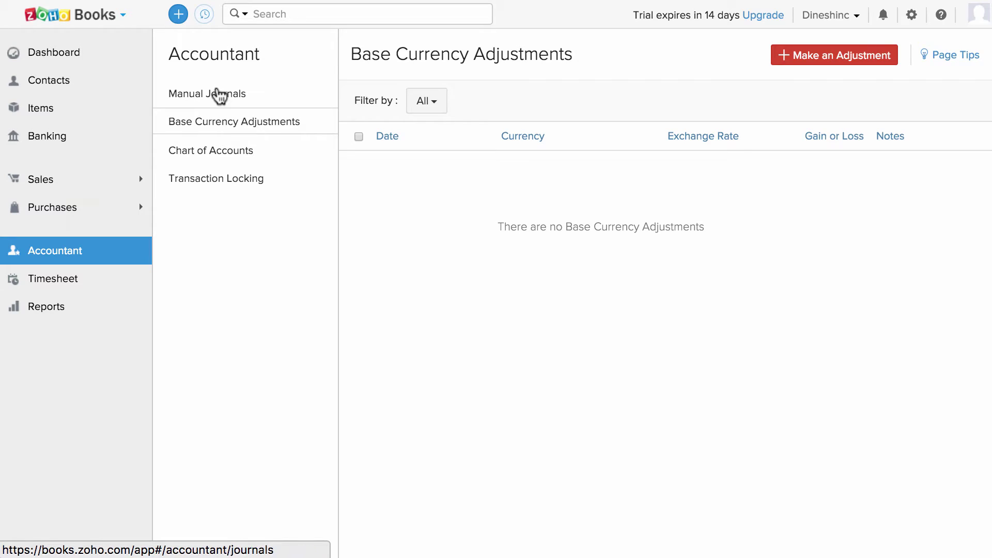
click(218, 94)
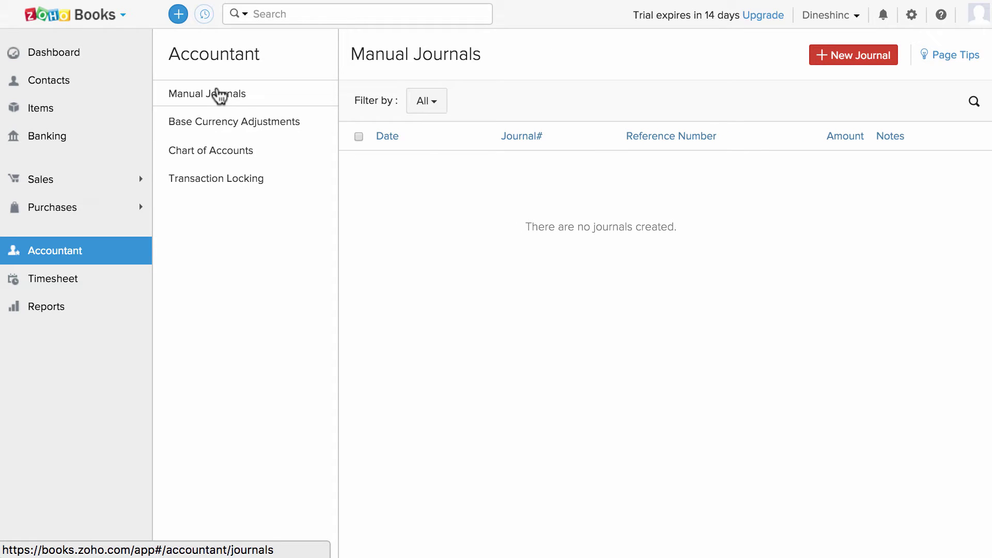
click(65, 281)
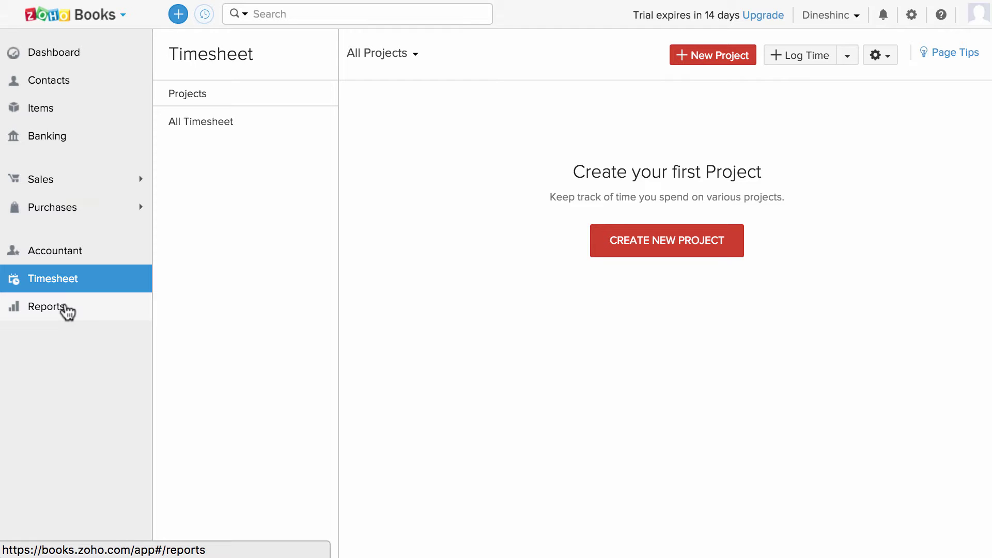
View the Profit and Loss, Cash Flow Statement and Balance Sheet reports.
click(38, 311)
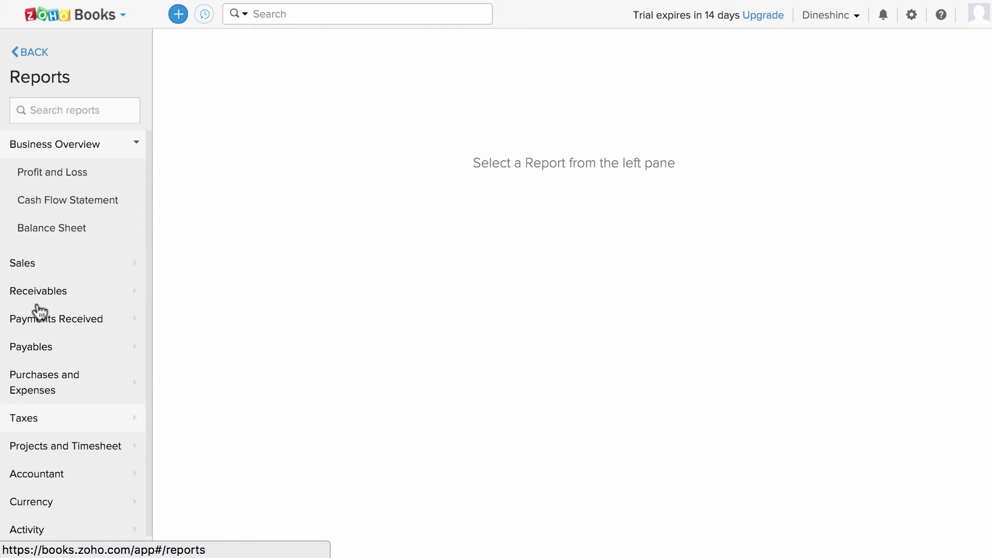
click(55, 184)
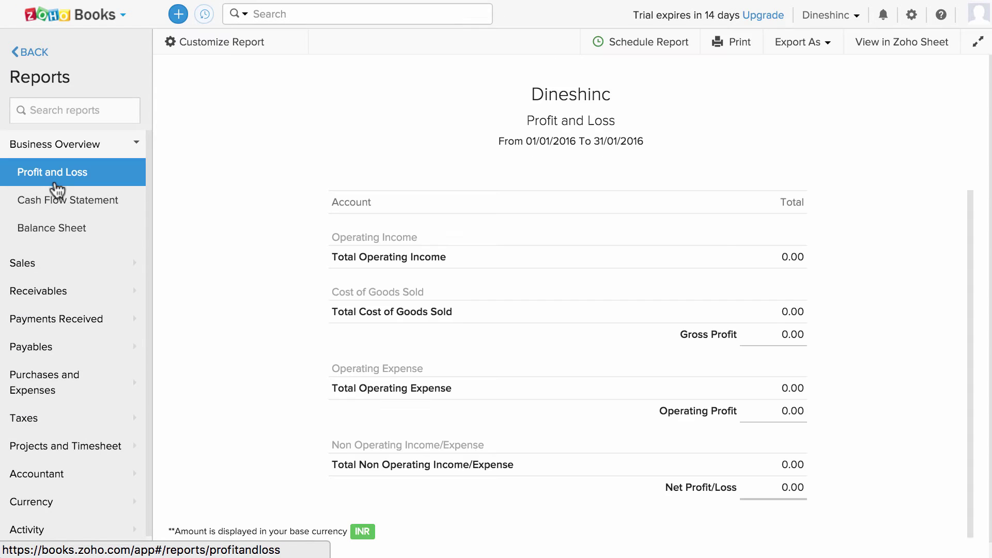
click(58, 203)
click(69, 231)
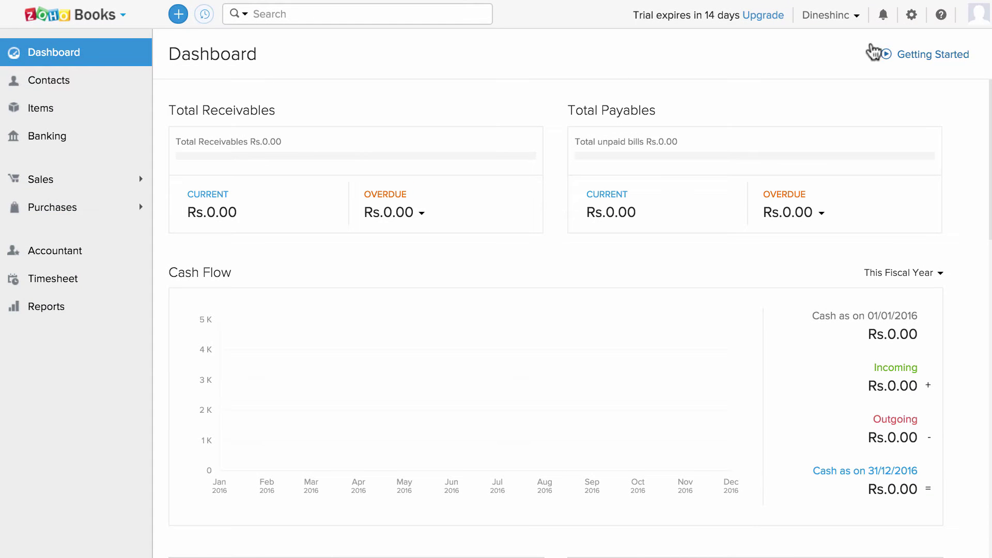
Look over the settings, search, quick-create and help menus, then bring up the Contact Support form.
click(912, 14)
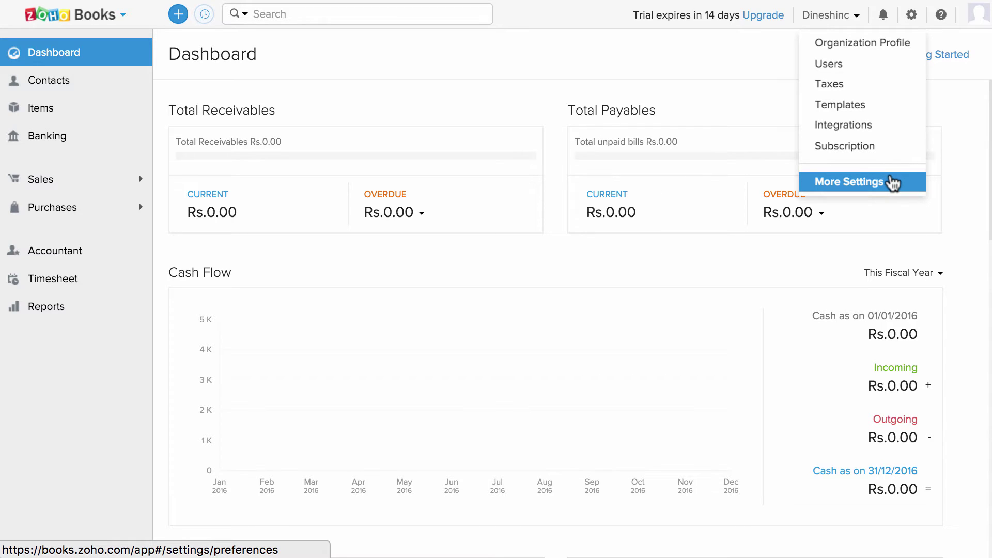
click(263, 10)
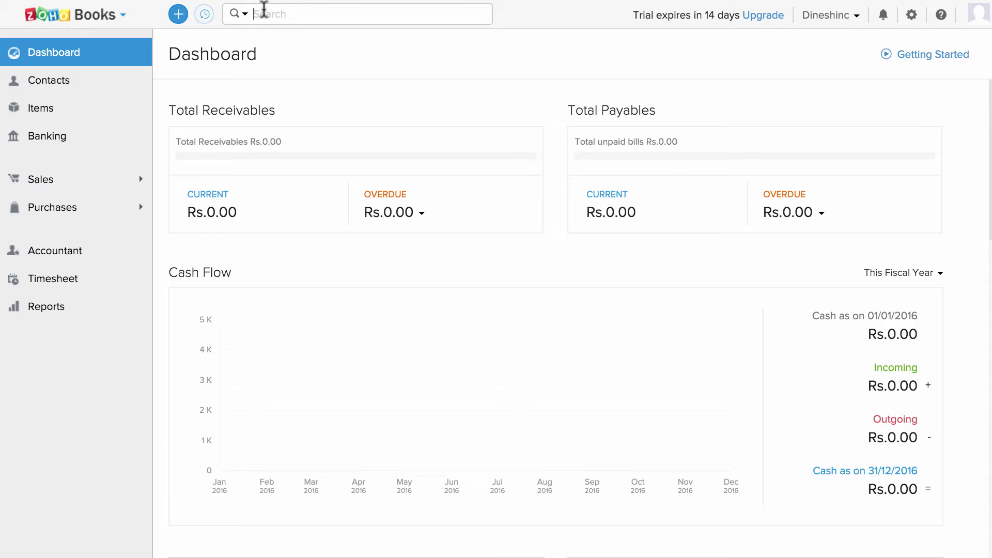
click(179, 14)
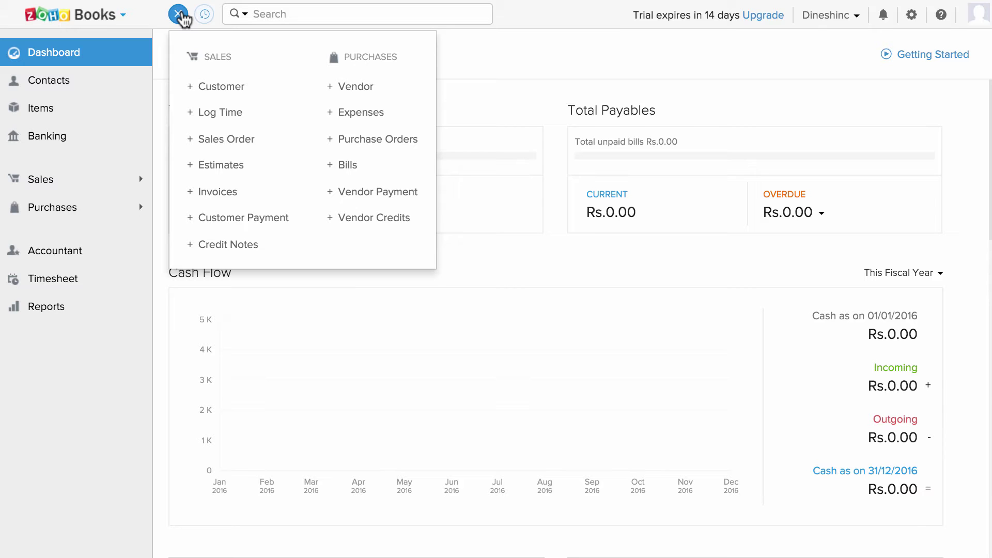
click(941, 15)
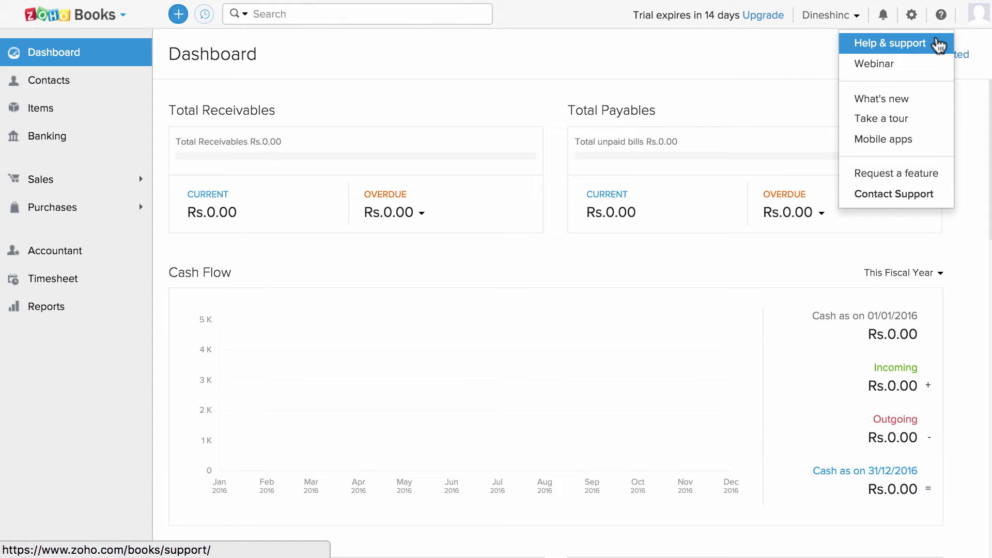
click(889, 43)
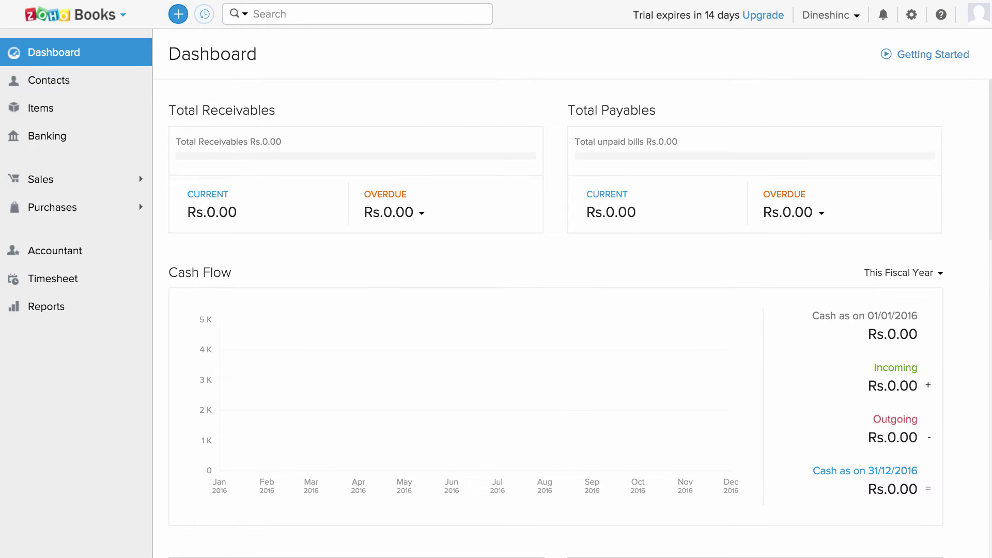
click(941, 15)
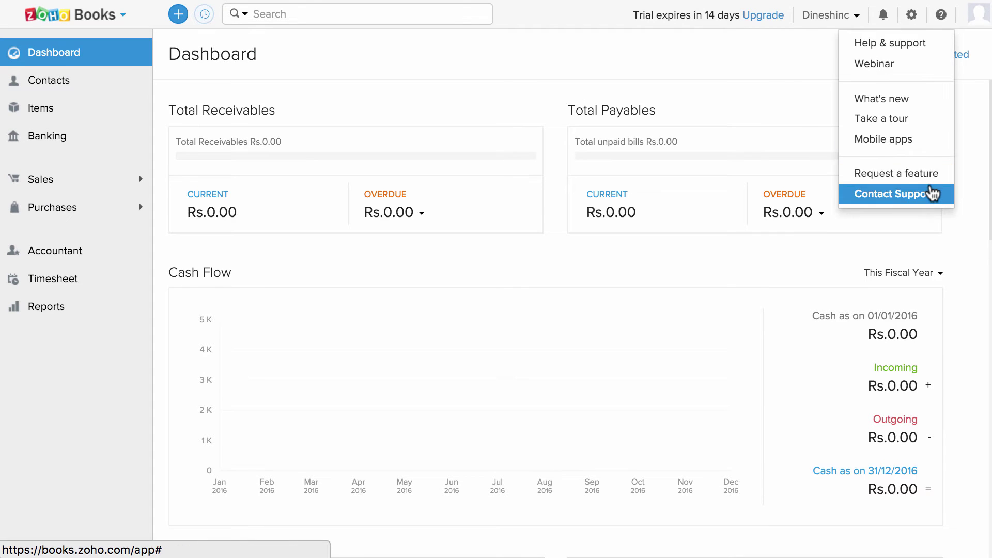
click(933, 194)
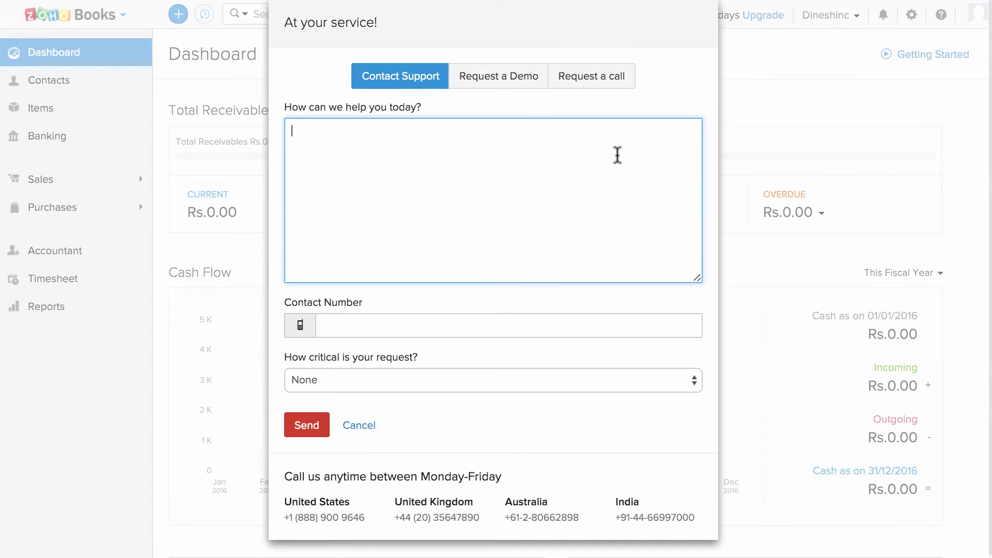
Cancel the Contact Support form without sending a request.
click(366, 427)
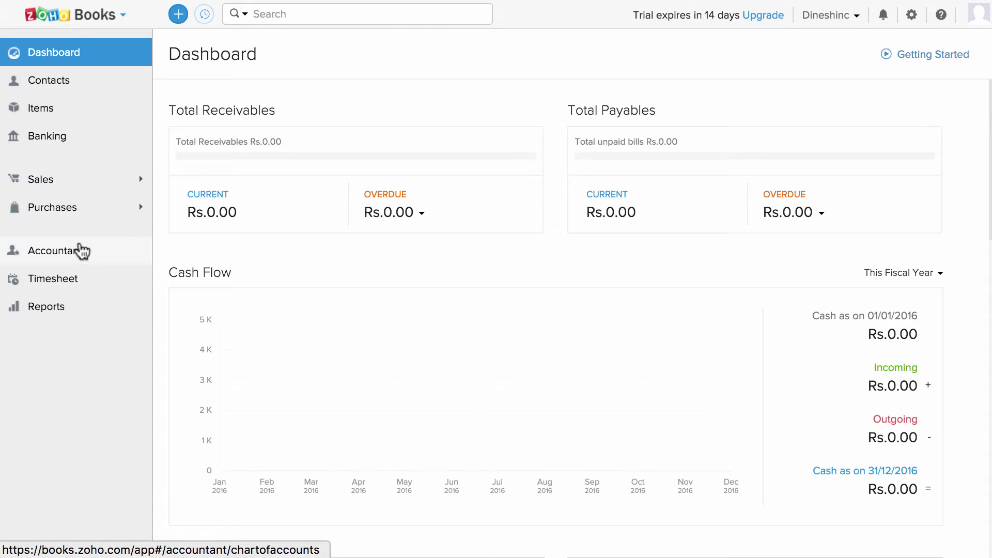
Create an Other Asset account named 'My account' with code 1234 in the Chart of Accounts.
click(83, 251)
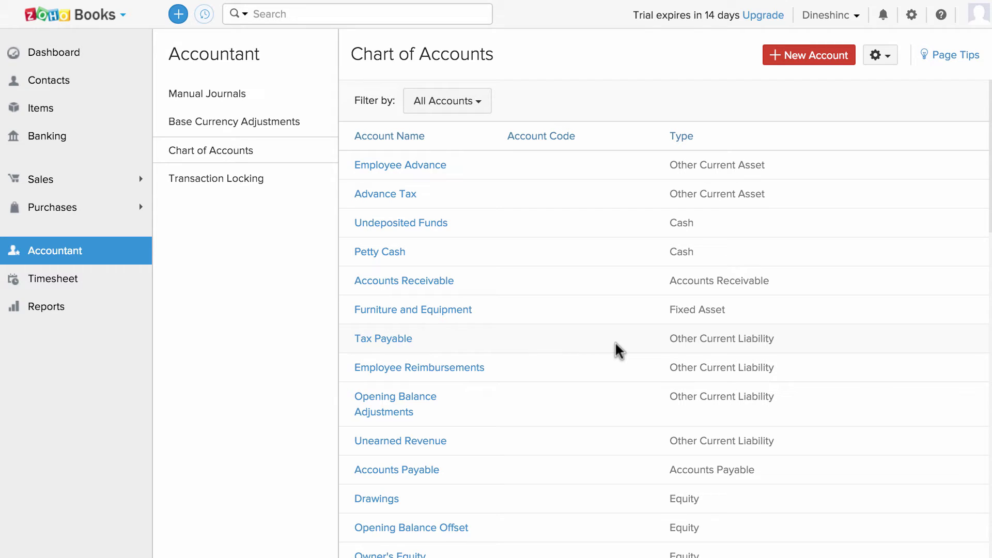
click(842, 54)
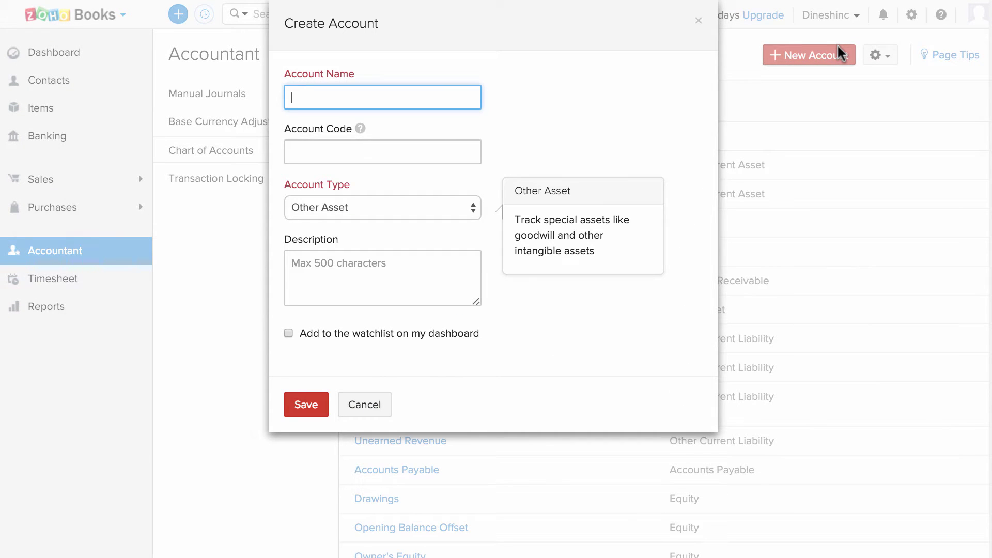
text(My account)
click(418, 155)
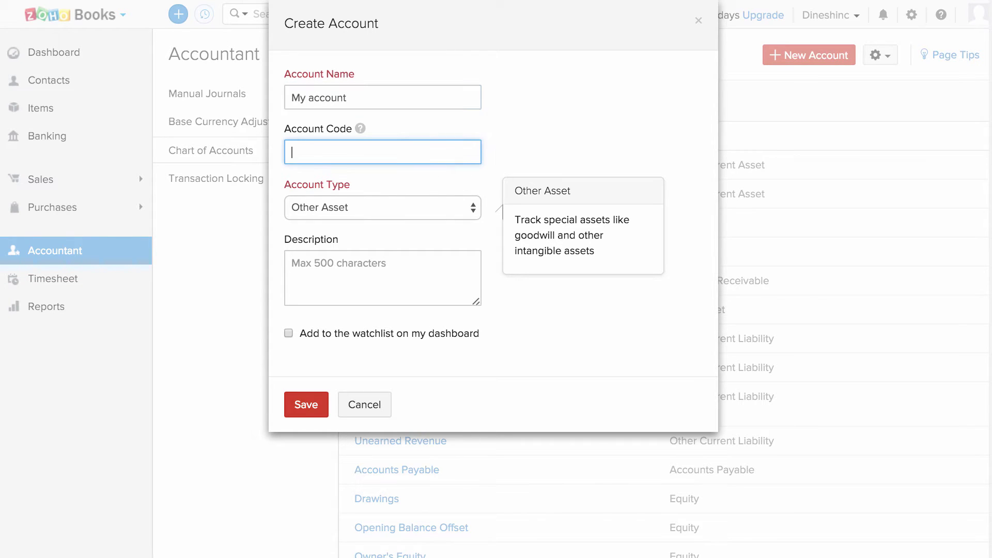
text(1234)
click(398, 210)
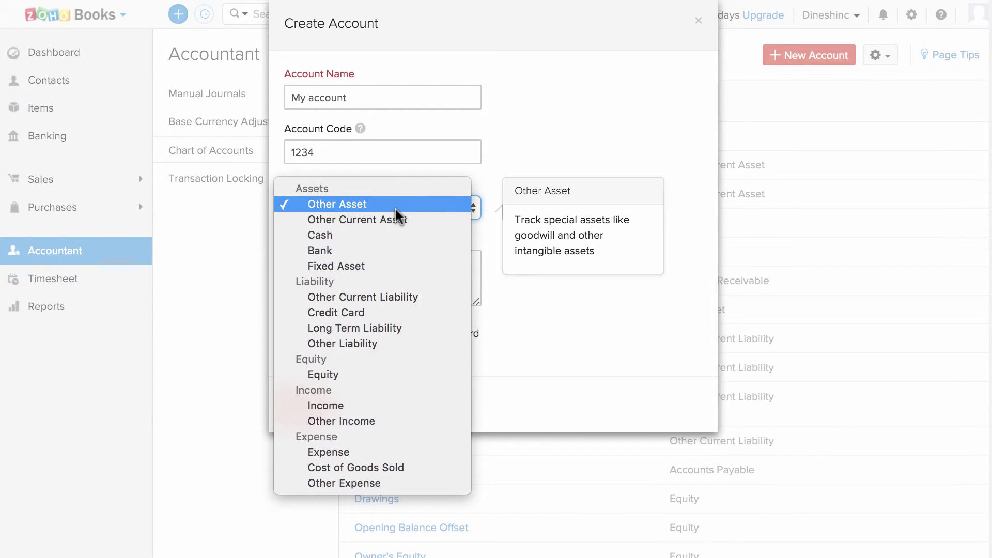
click(397, 206)
click(442, 281)
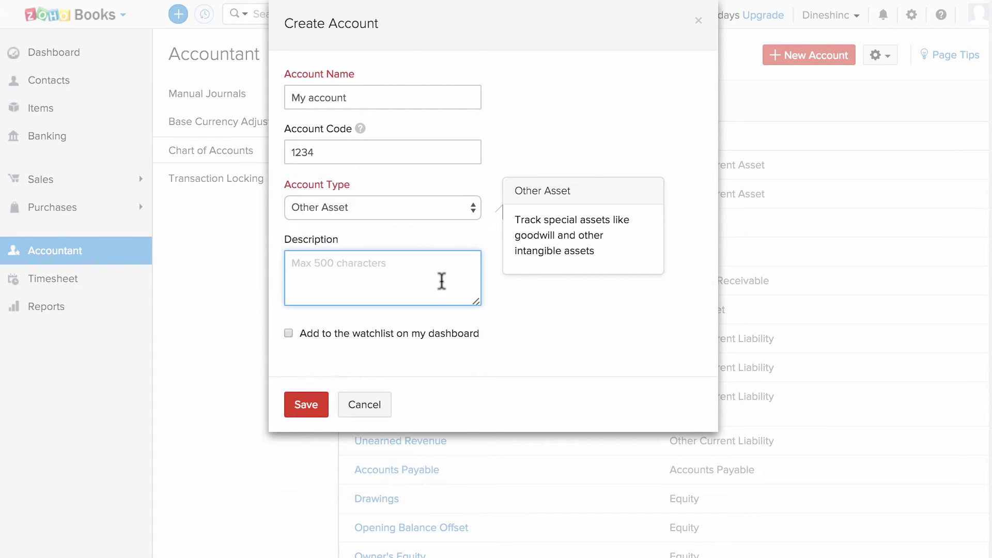
click(312, 408)
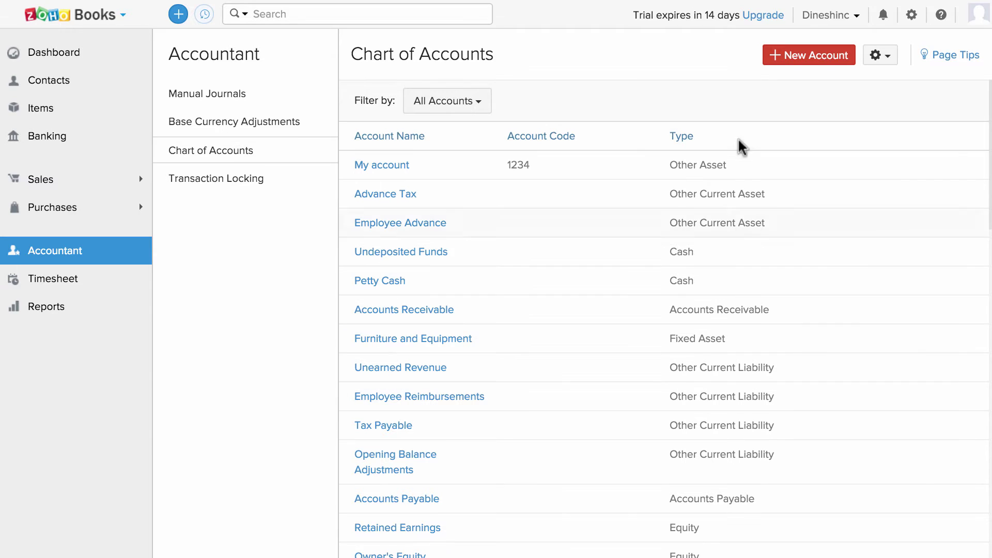
click(889, 60)
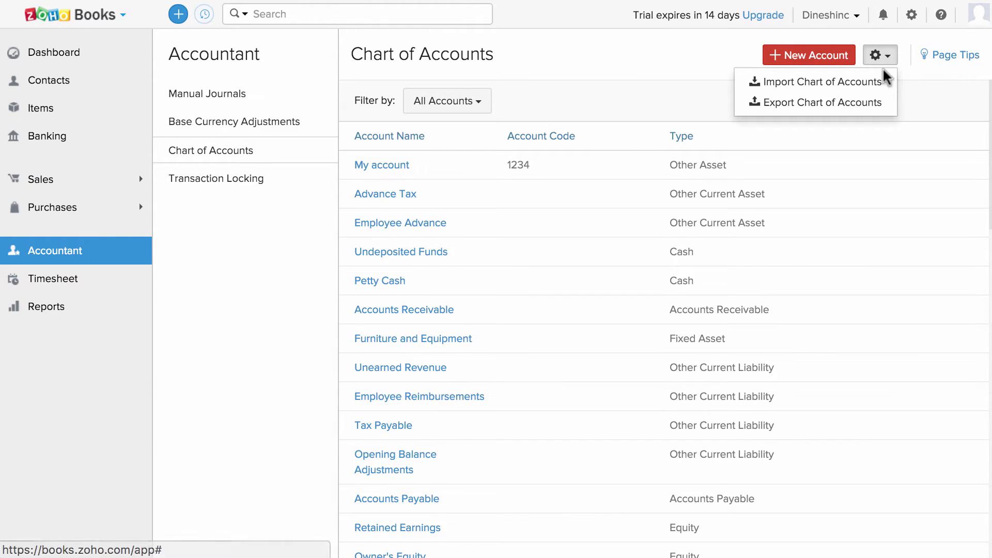
click(883, 82)
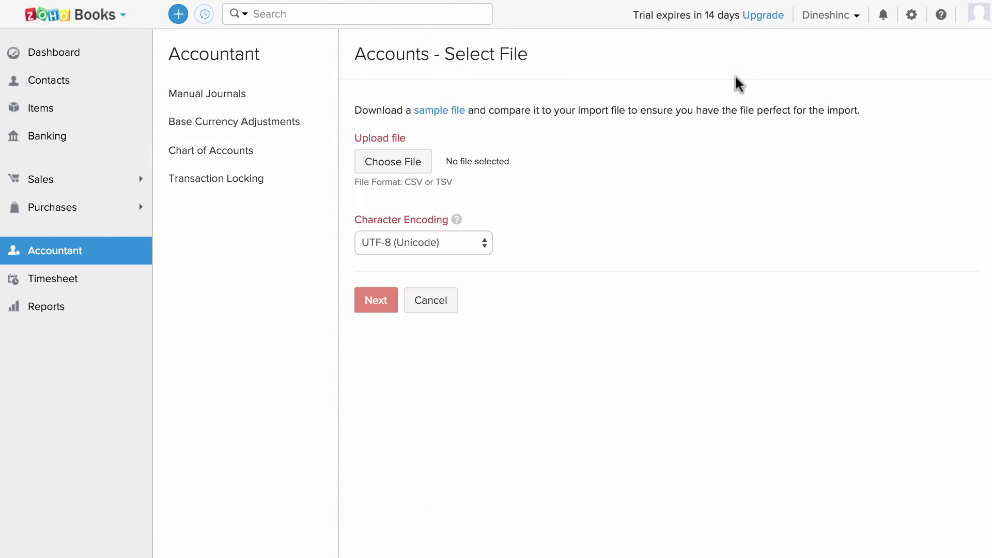
right_click(445, 118)
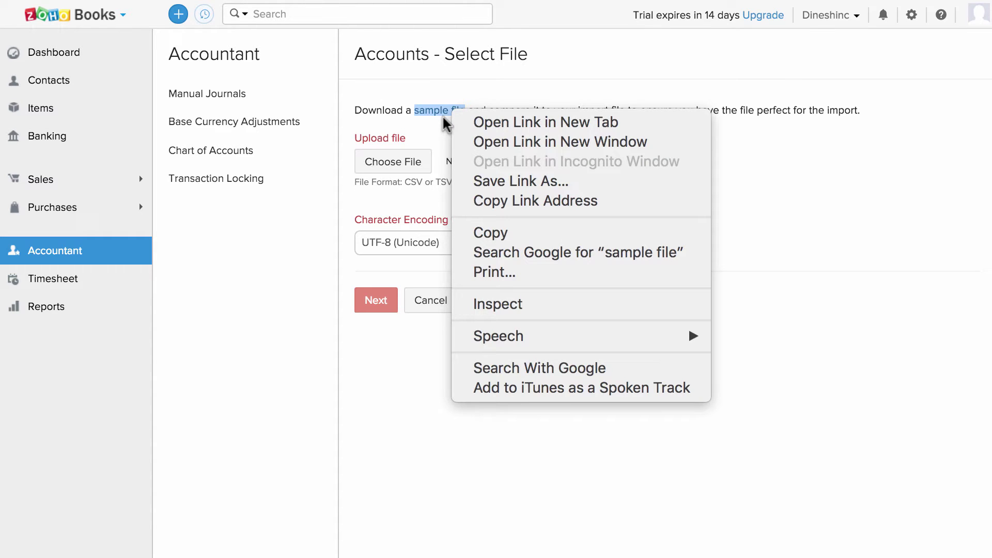
click(443, 121)
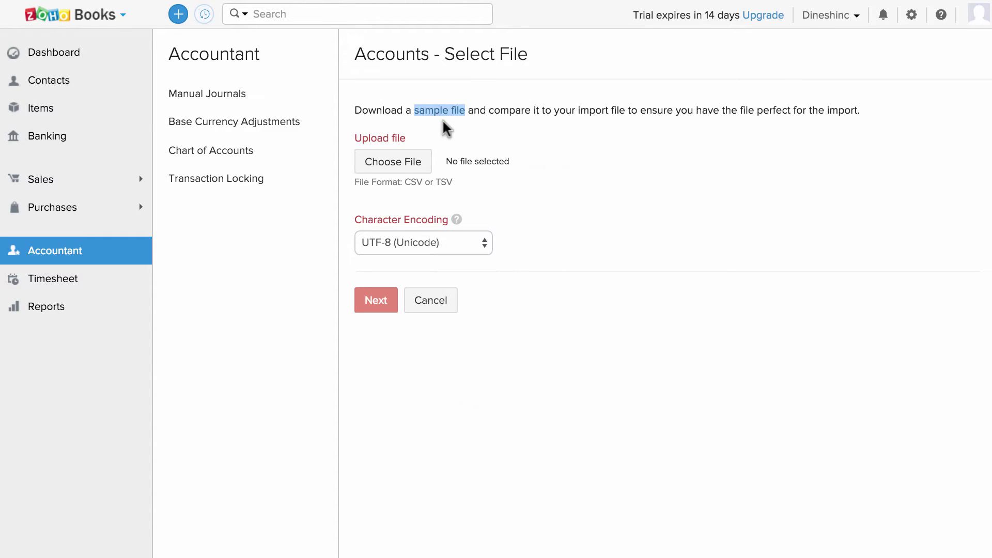
click(447, 129)
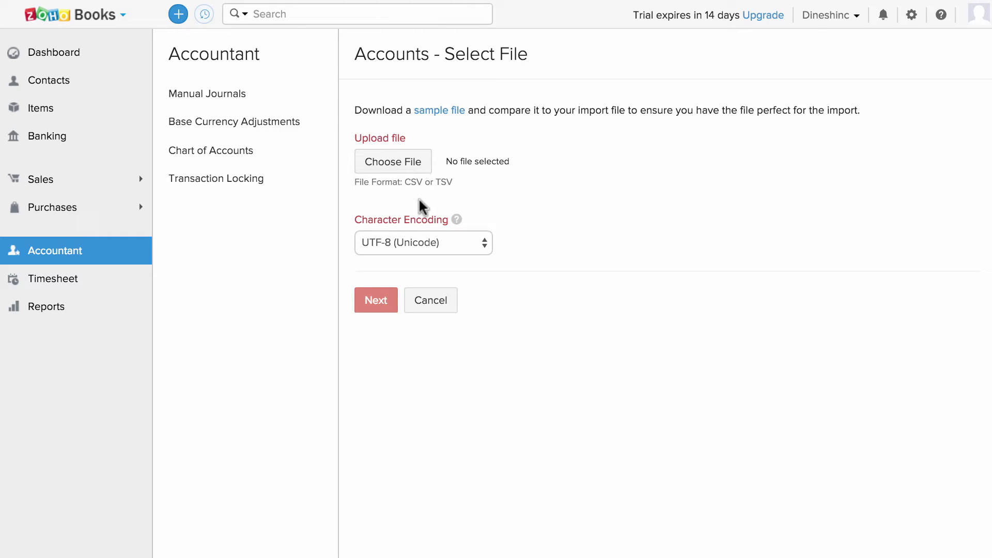
click(434, 297)
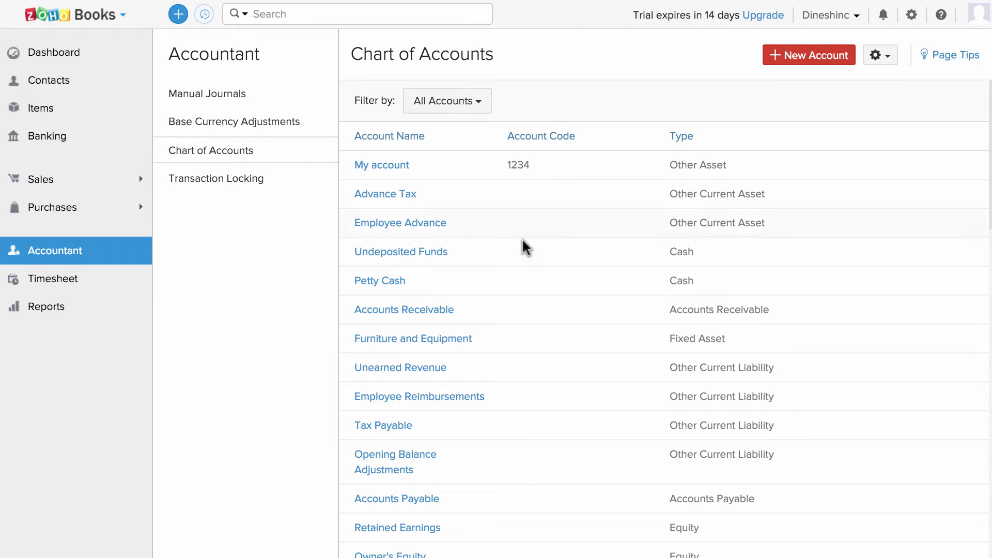
Go through More Settings to the Opening Balances settings page.
click(912, 17)
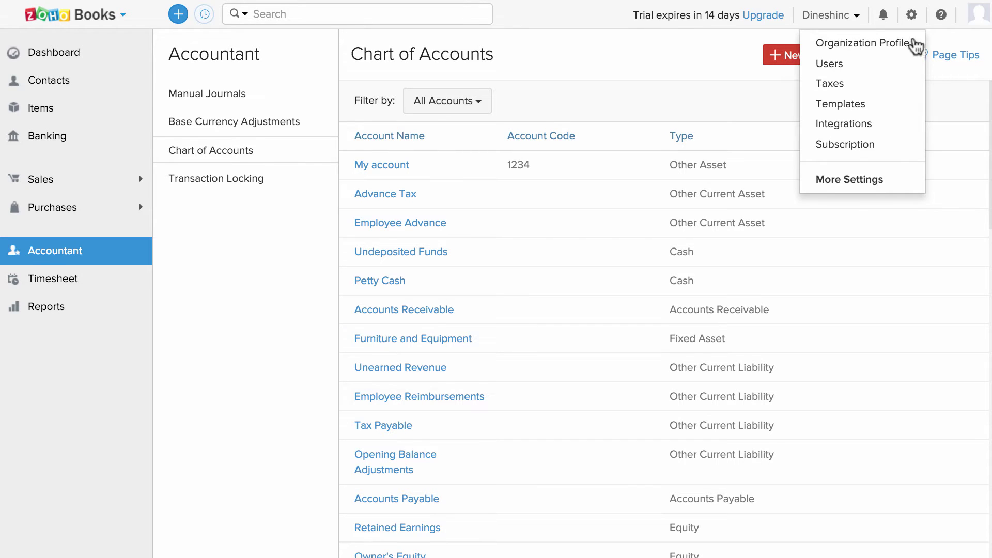
click(893, 185)
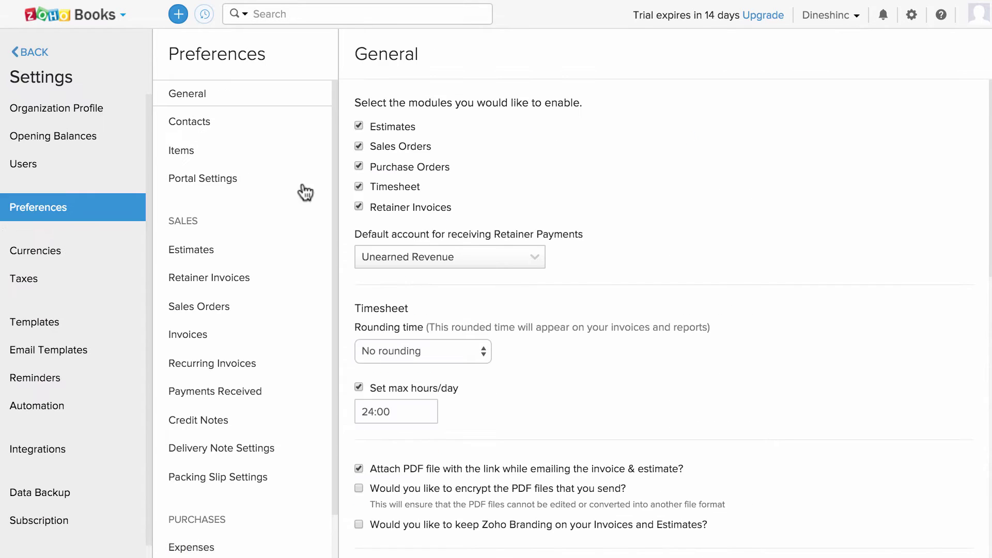
click(77, 149)
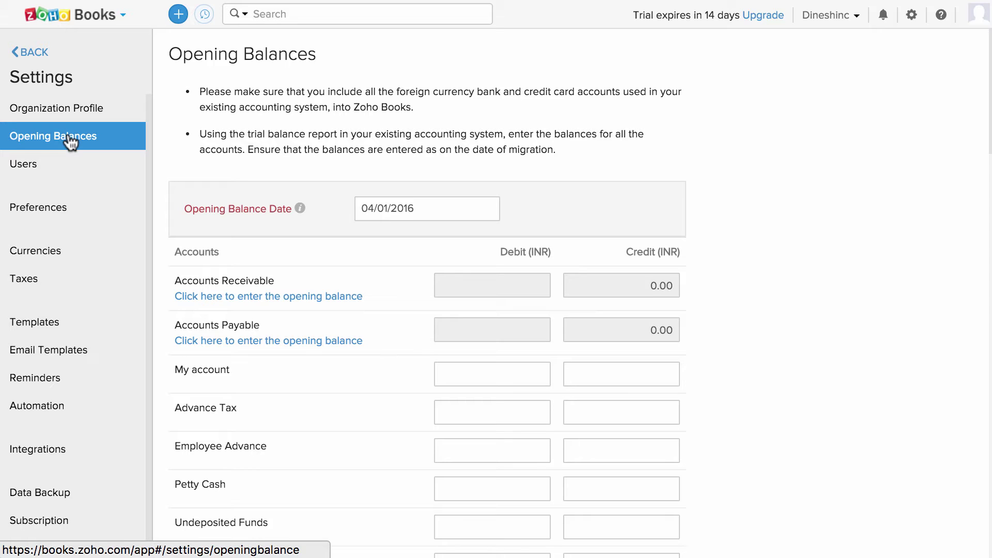
Keep the opening balance date 04/01/2016 and discard a new-account form that was opened.
click(416, 206)
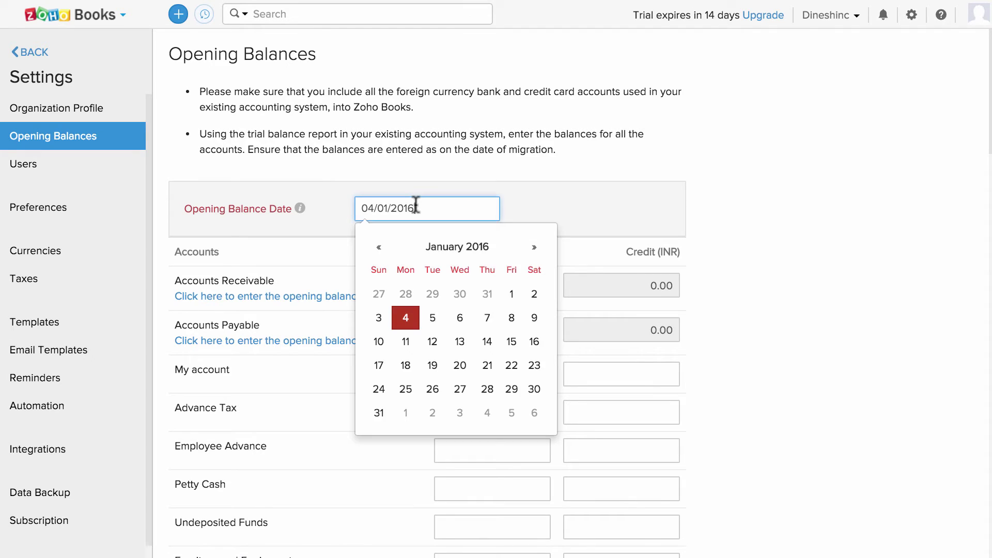
click(746, 326)
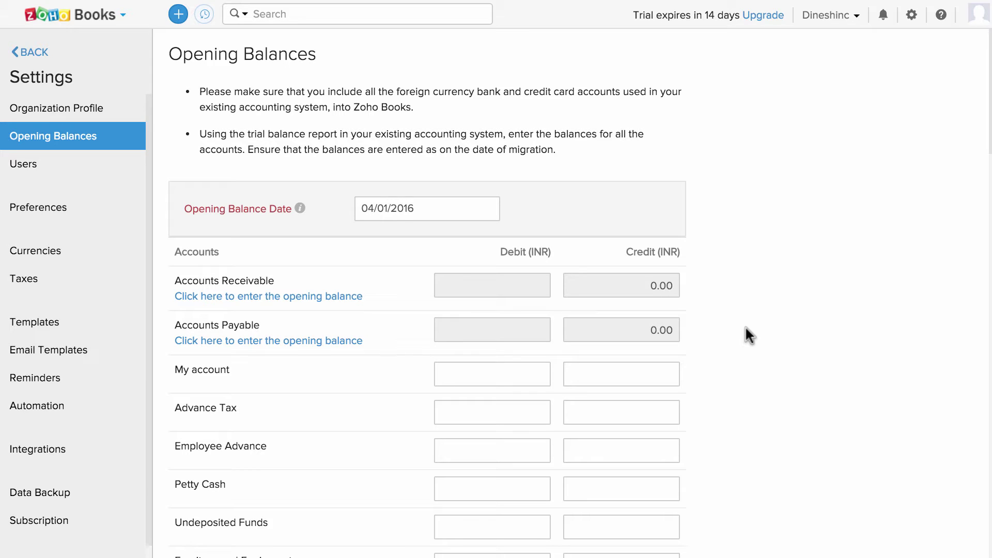
scroll(722, 393, down, 20)
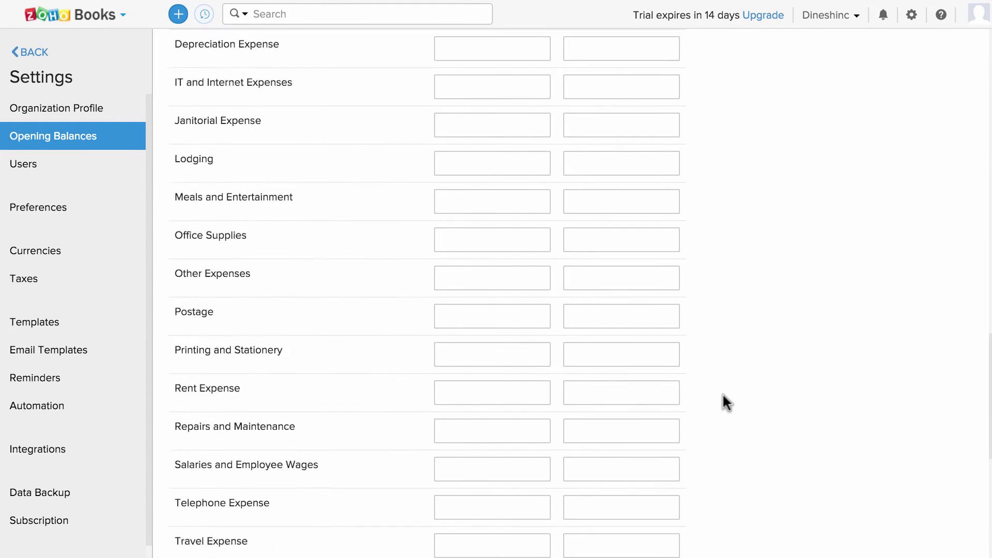
click(218, 326)
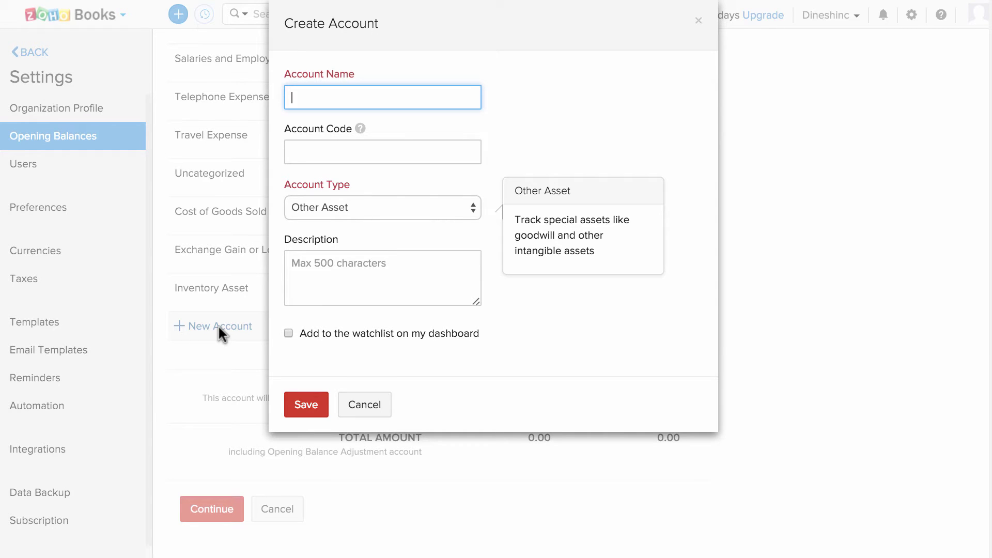
click(364, 404)
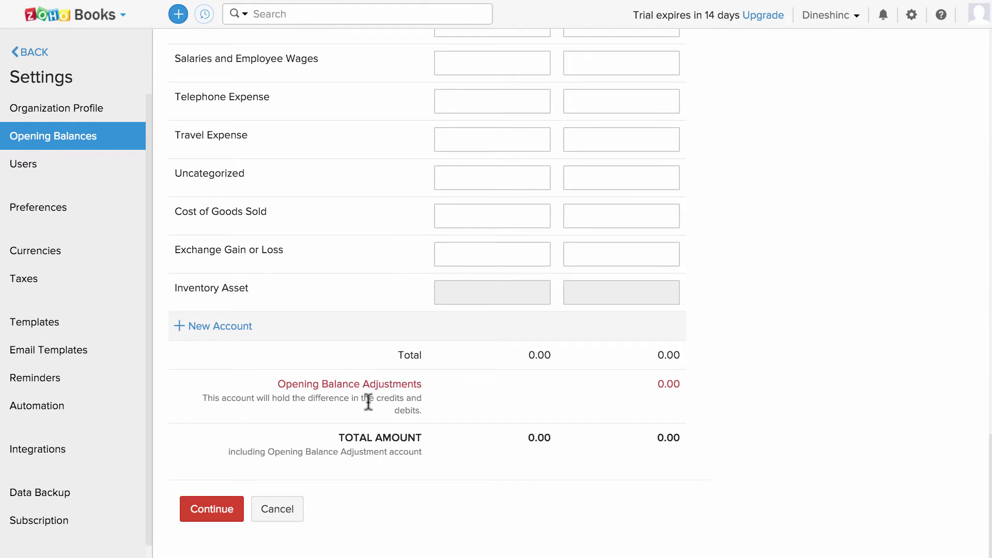
scroll(492, 264, up, 5)
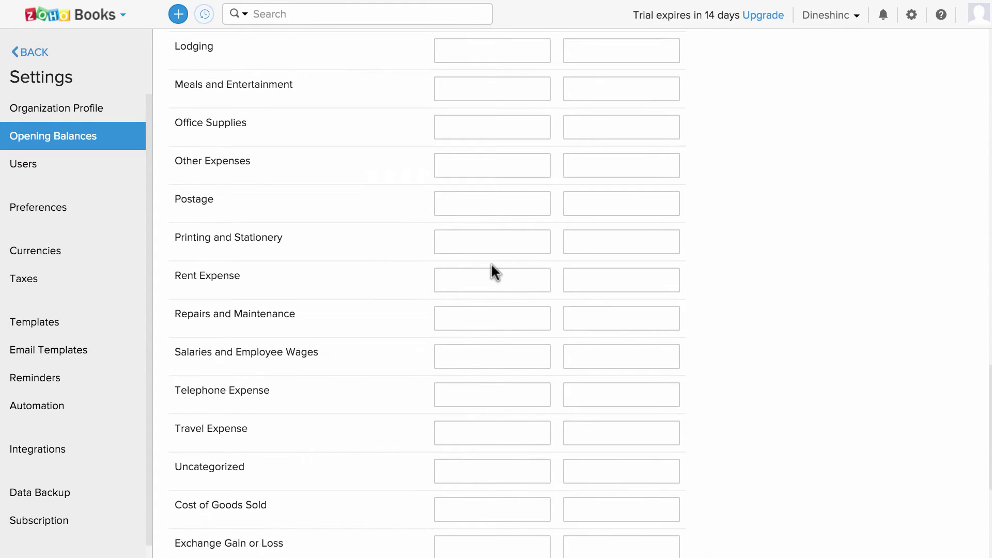
scroll(492, 263, up, 15)
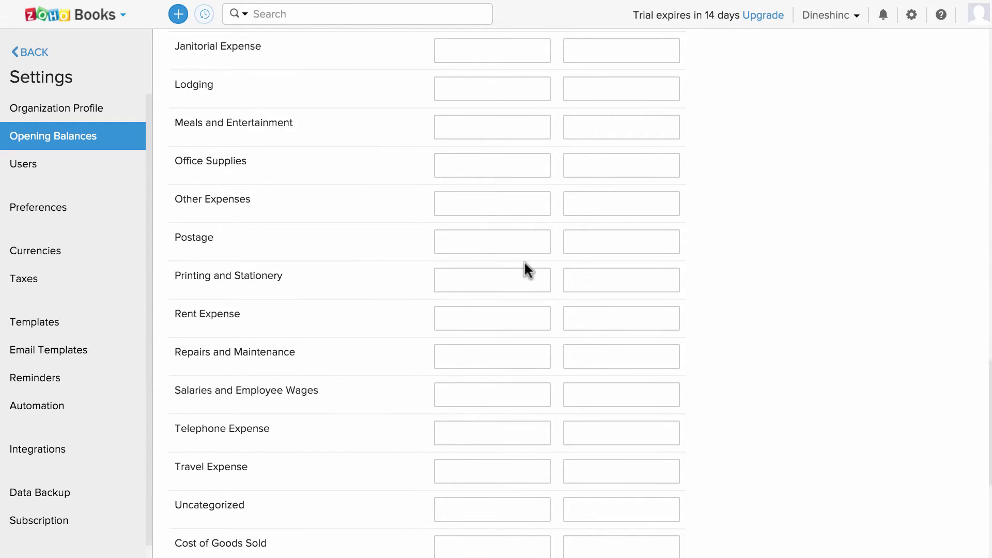
scroll(528, 334, down, 1)
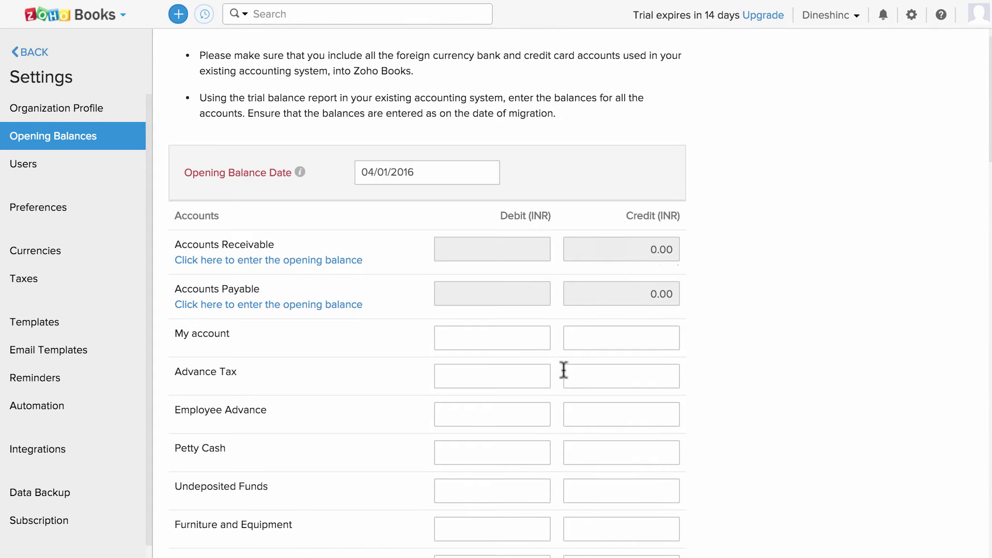
Enter a 90 debit for My account and confirm the balances despite the mismatch warning.
click(527, 339)
text(90)
scroll(742, 381, down, 20)
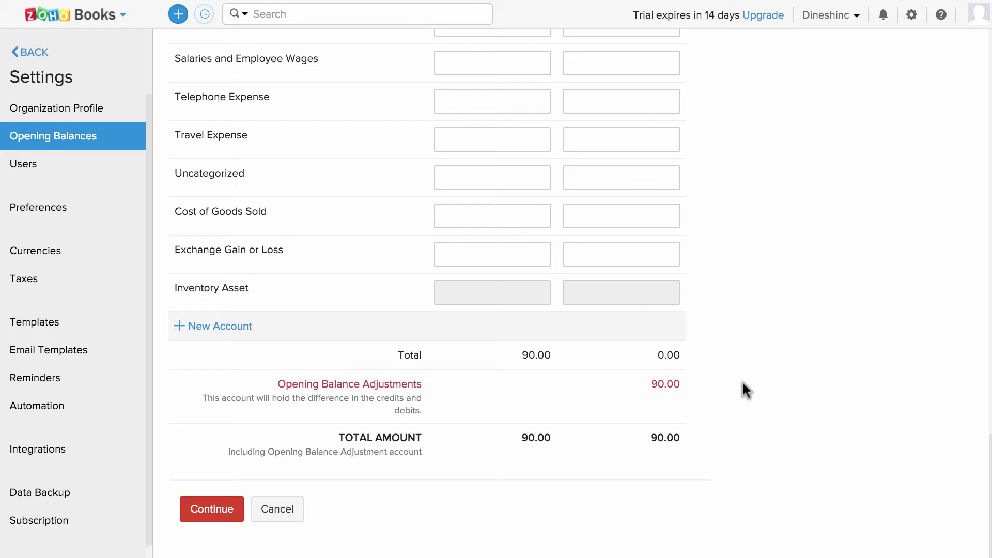
click(235, 511)
click(394, 93)
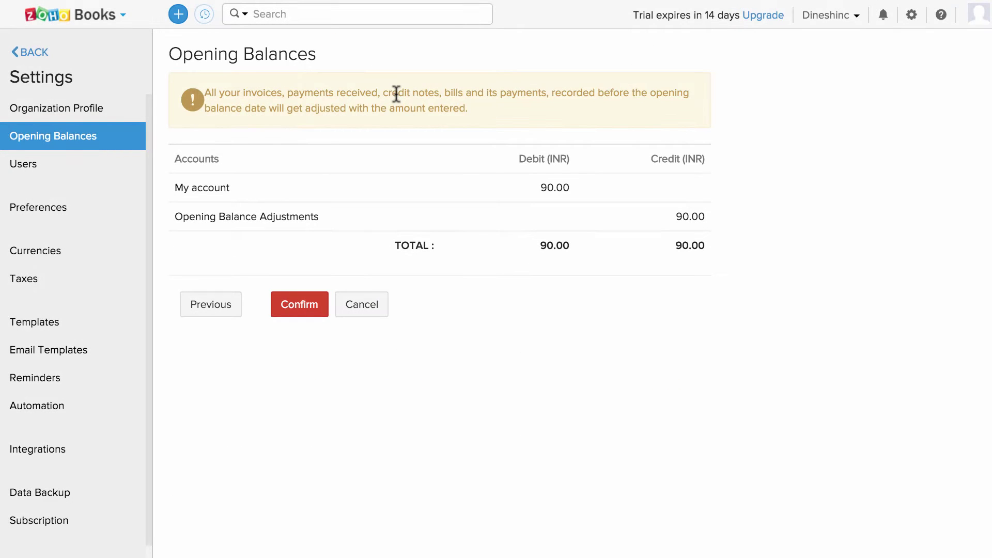
click(305, 301)
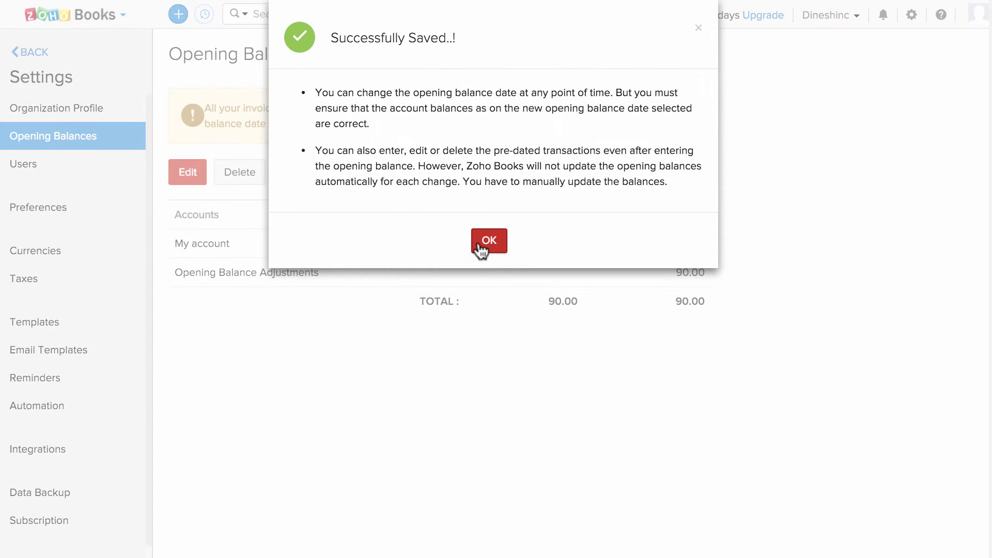
Reopen the opening balances for editing and enter 90 as My account's credit.
click(481, 247)
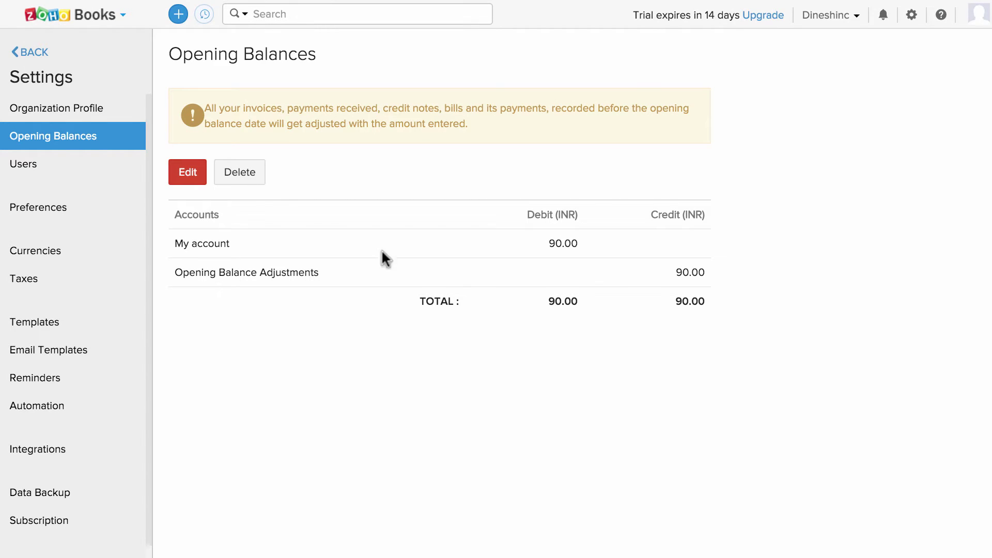
click(193, 182)
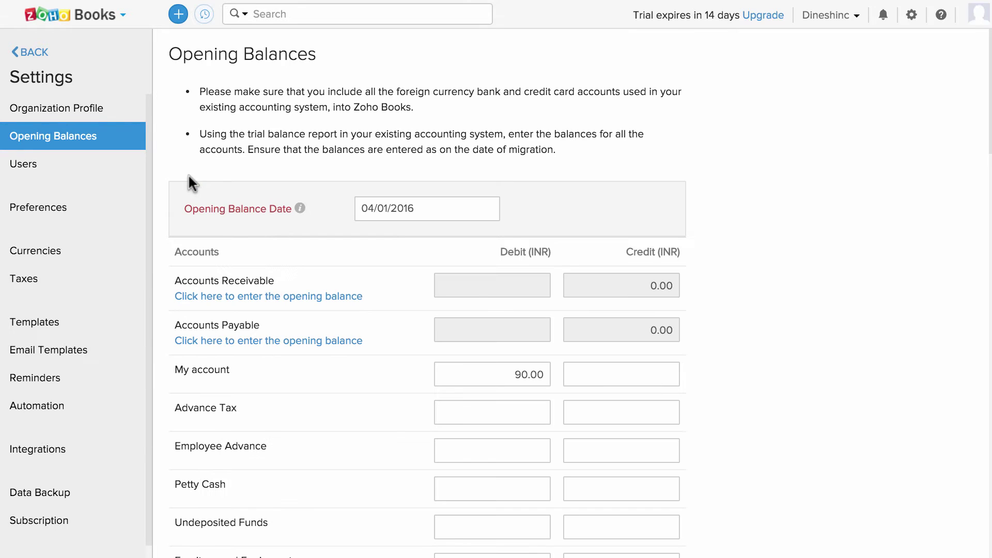
click(609, 370)
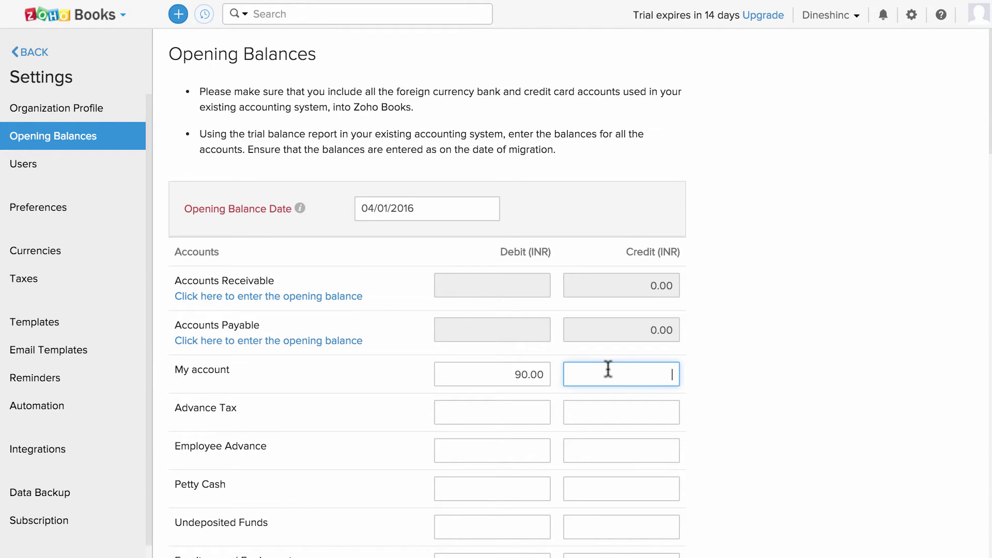
text(90)
click(828, 457)
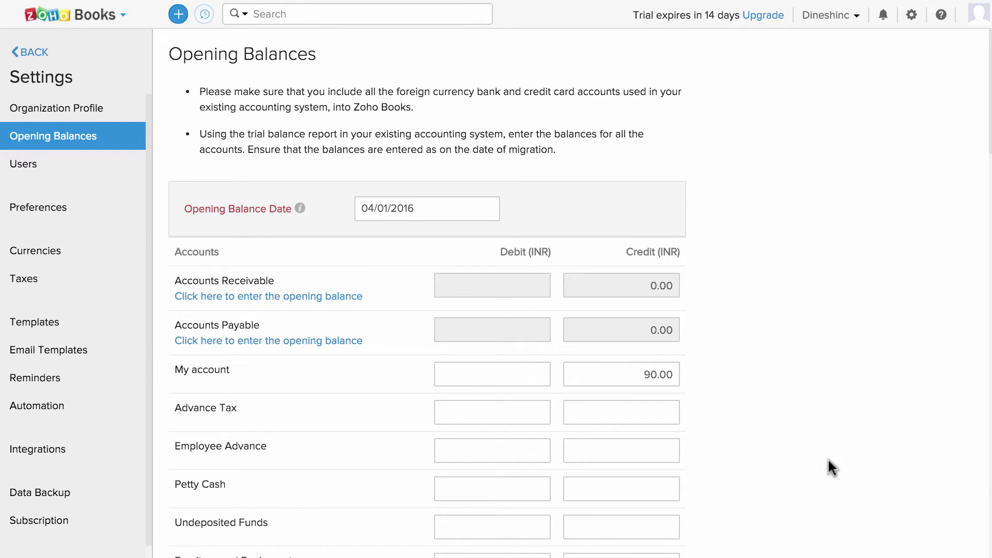
Save the revised balances past the mismatch warning, then go to Organization Profile.
scroll(809, 476, down, 15)
scroll(776, 490, down, 3)
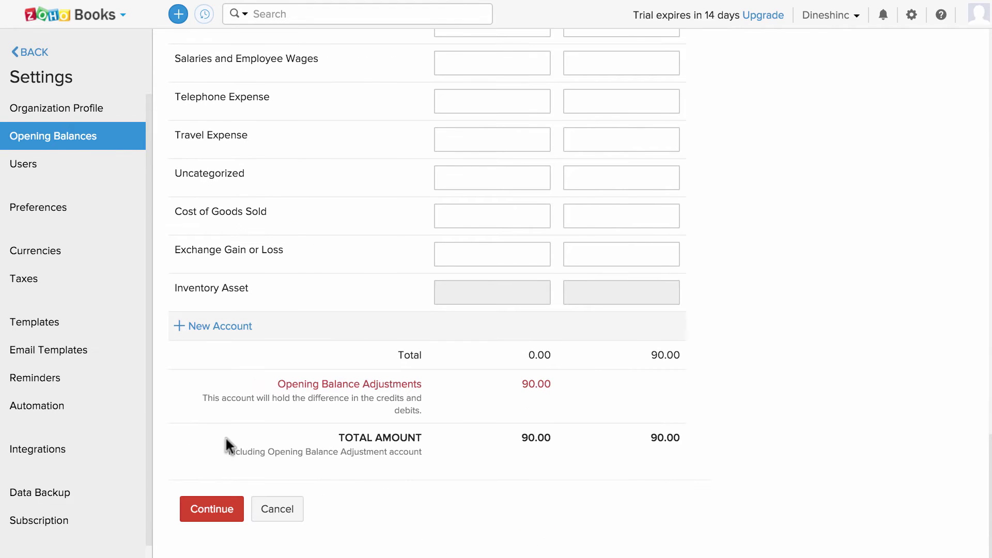
click(210, 507)
click(390, 100)
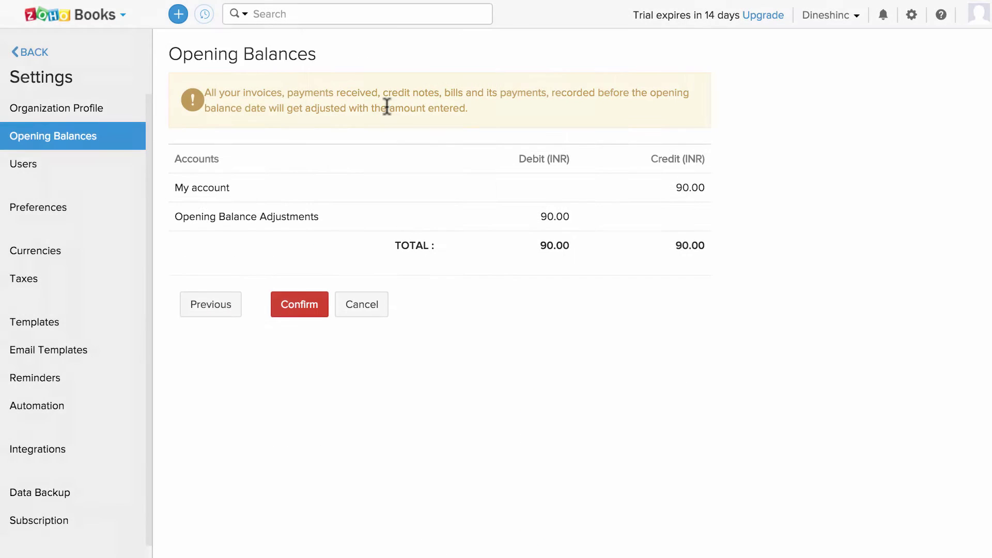
click(309, 304)
click(485, 240)
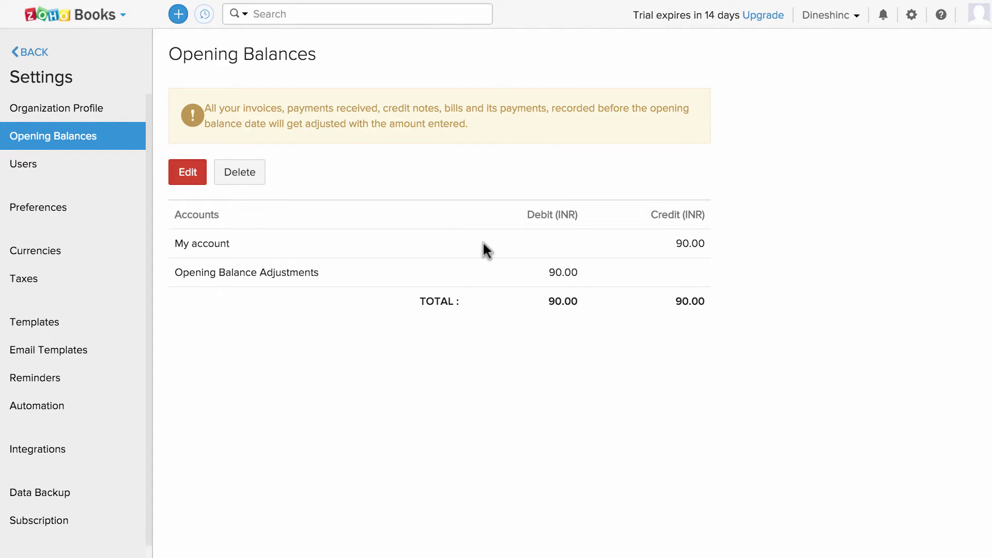
click(91, 106)
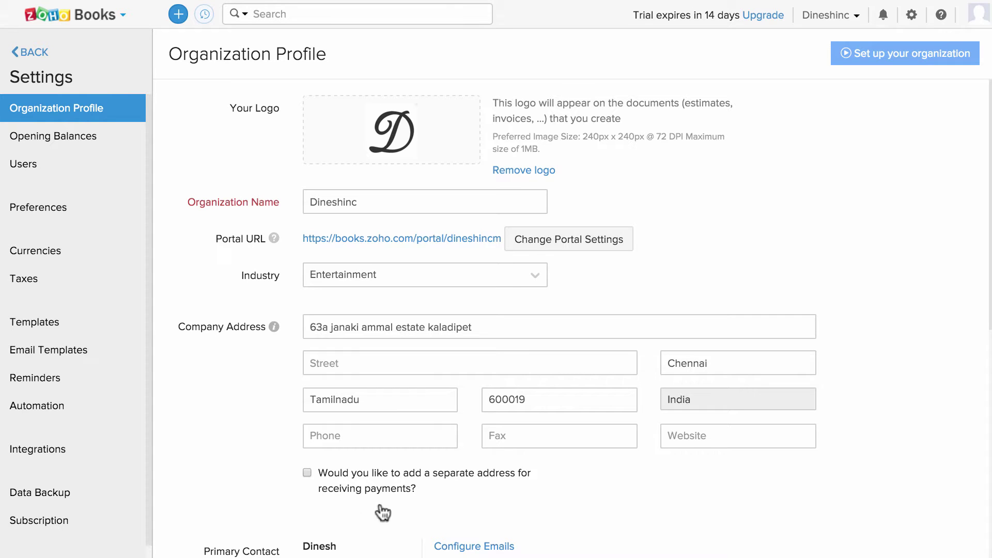
Add and save the gallery's Simple invoice template in English, then leave Settings.
click(52, 331)
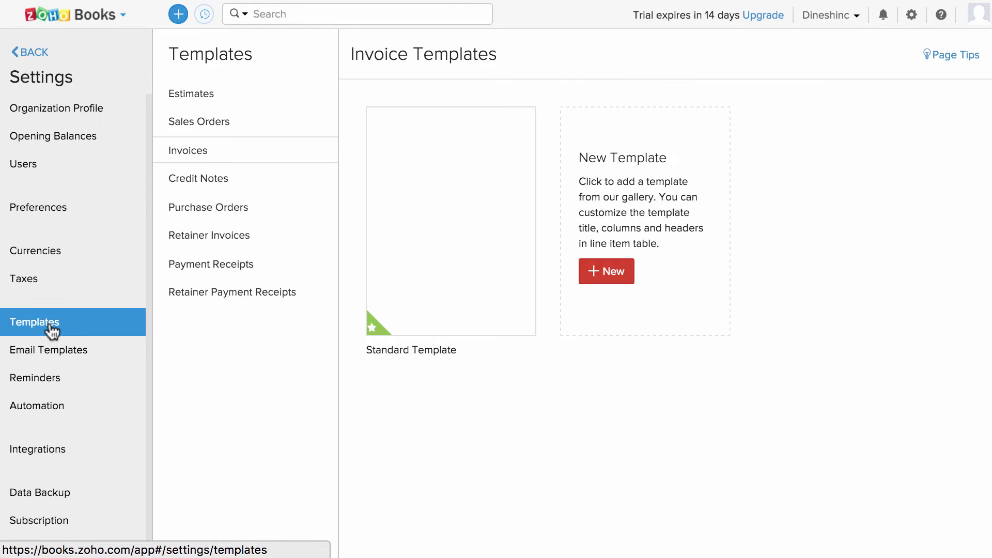
click(621, 282)
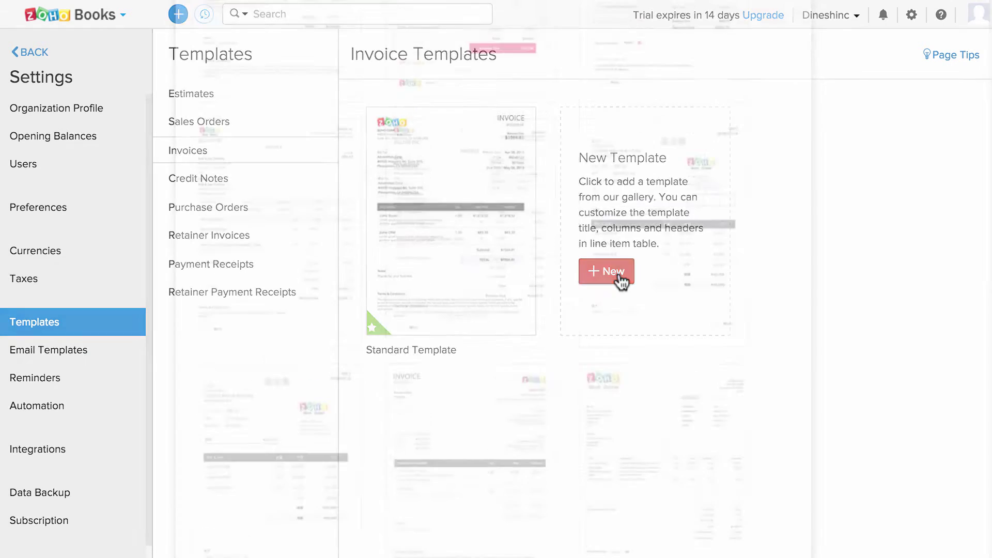
scroll(618, 282, down, 10)
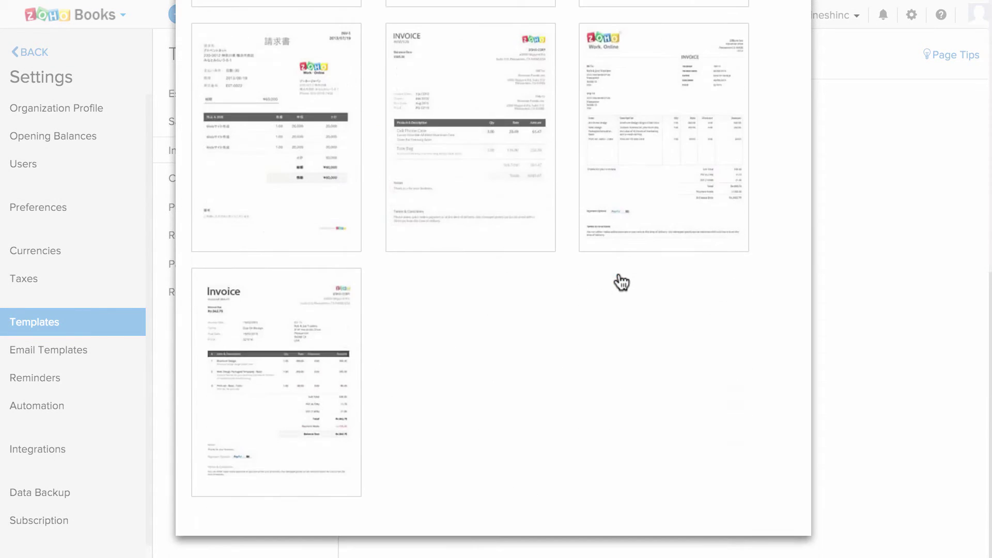
scroll(620, 281, up, 10)
mouse_move(542, 377)
click(458, 519)
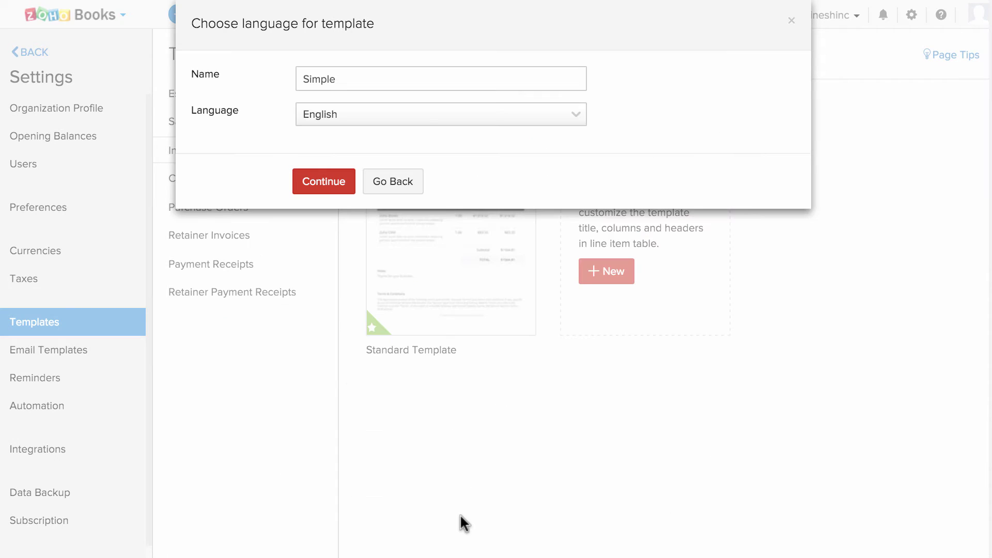
click(347, 189)
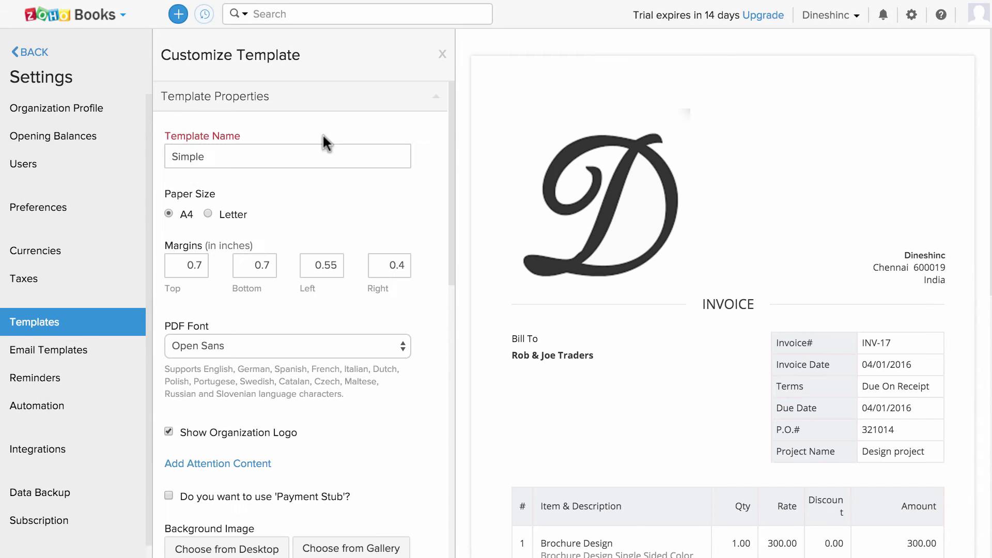
click(317, 99)
click(317, 129)
click(317, 133)
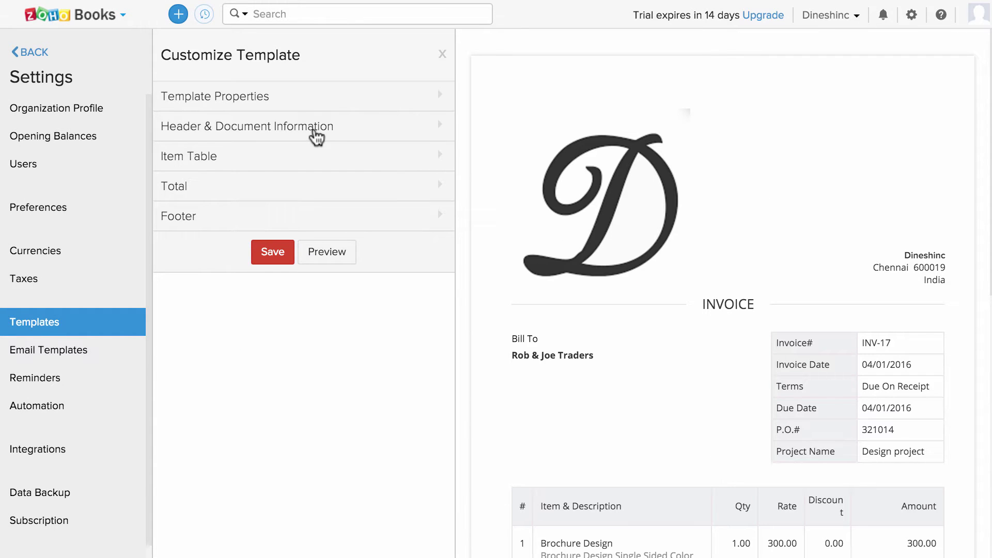
click(286, 252)
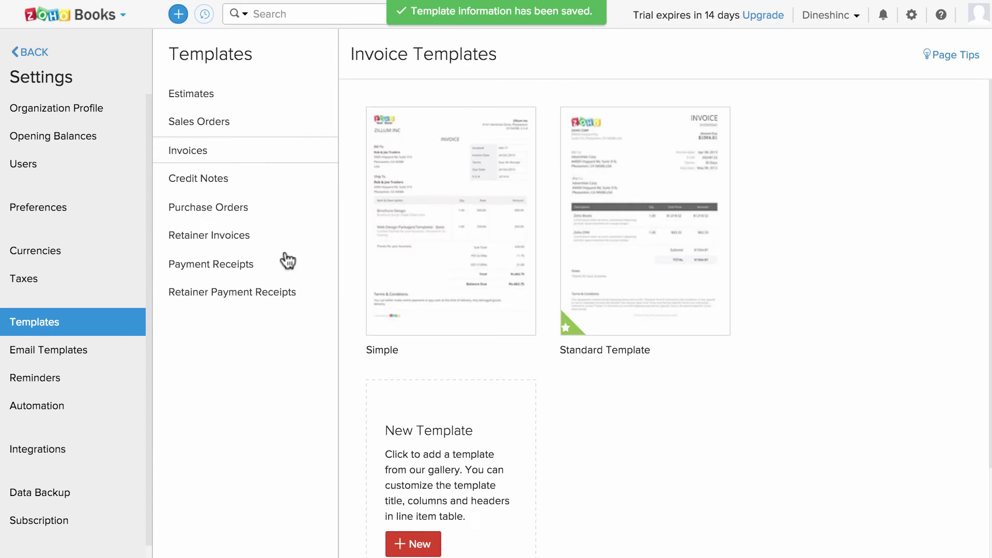
click(22, 52)
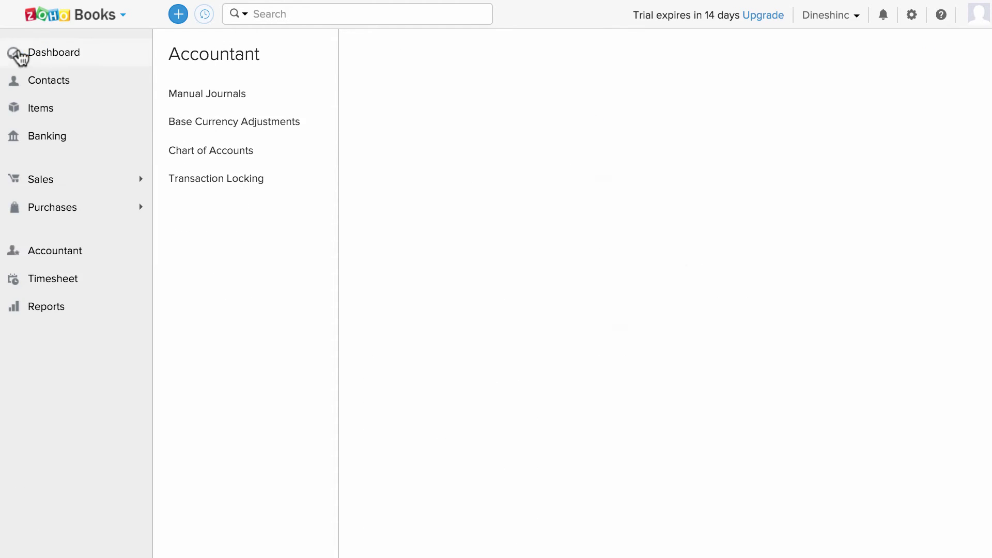
Move from the Dashboard to Contacts and bring up a blank New Contact form.
click(20, 53)
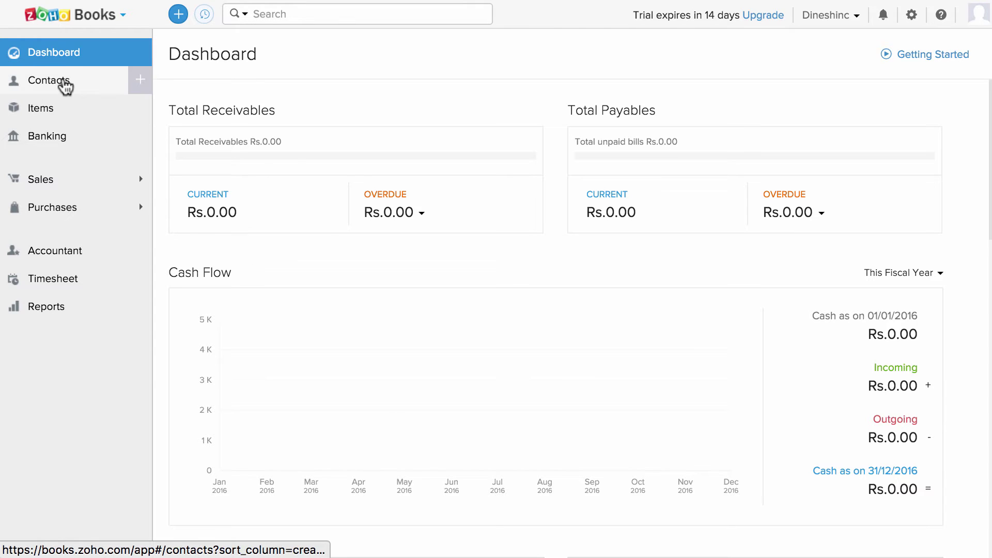
click(65, 84)
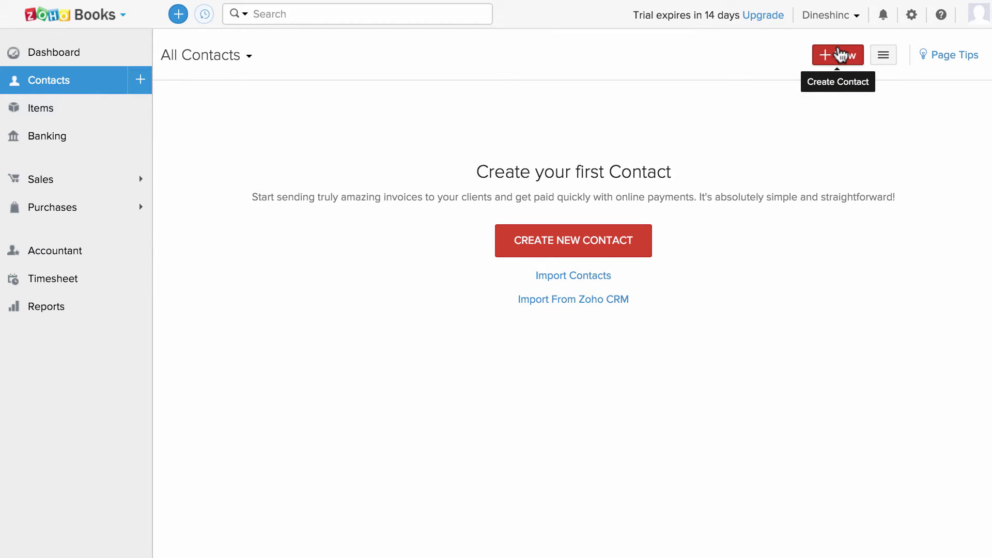
click(884, 56)
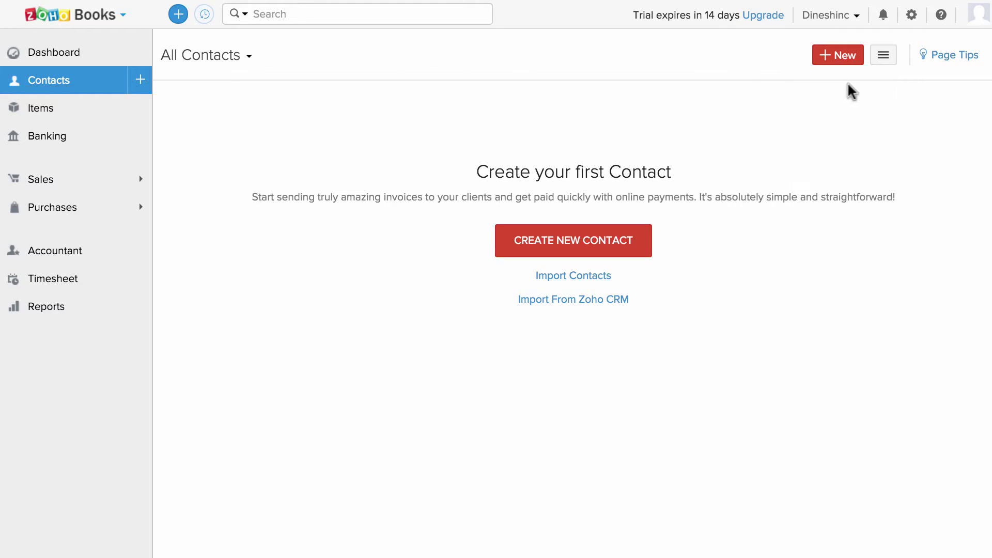
click(841, 56)
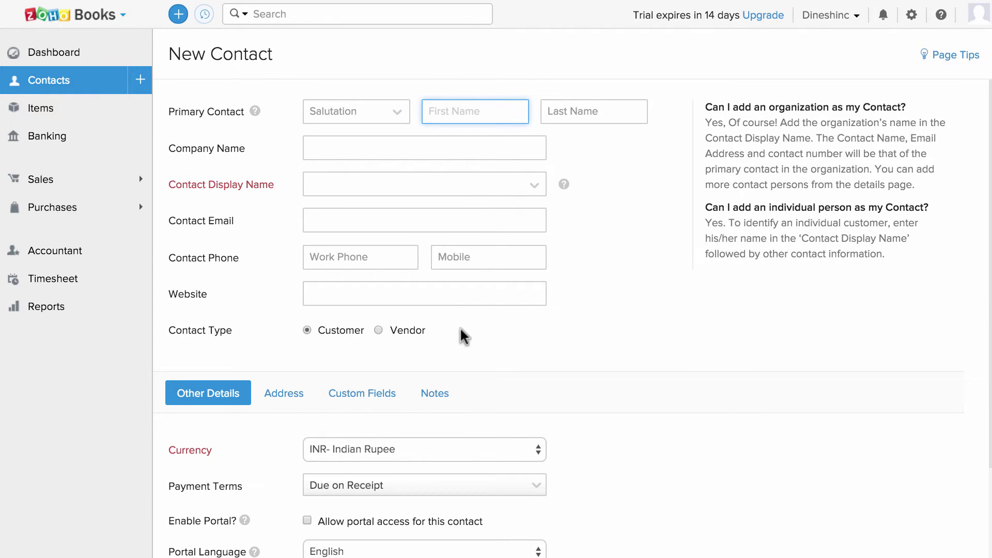
Look through the new contact's Address and Custom Fields sections, then bring up the settings list.
scroll(463, 336, down, 3)
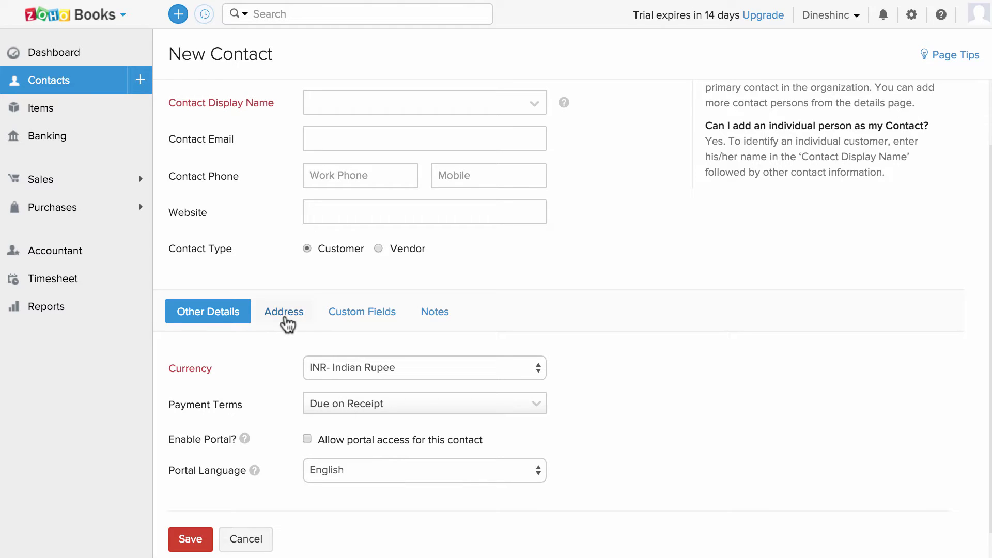
click(284, 319)
click(342, 325)
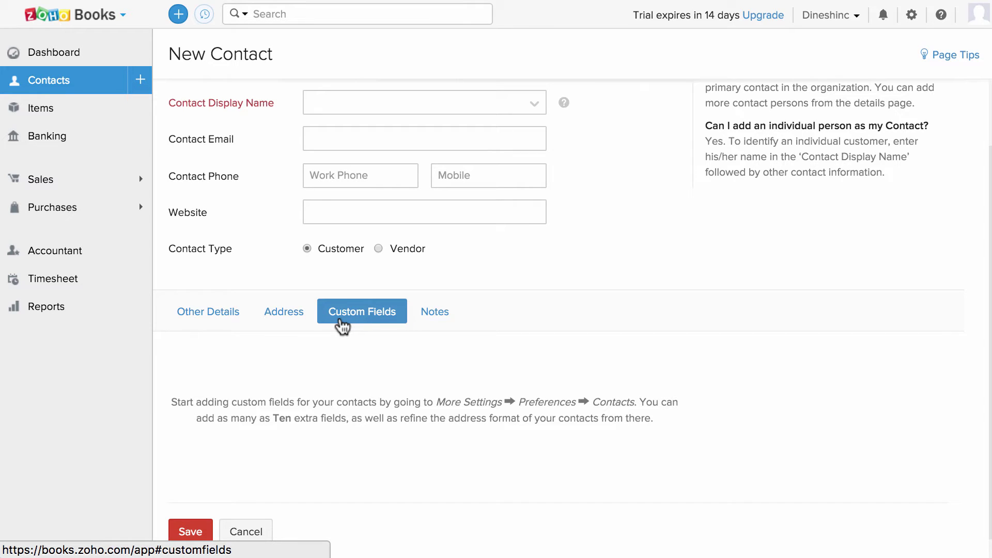
click(912, 22)
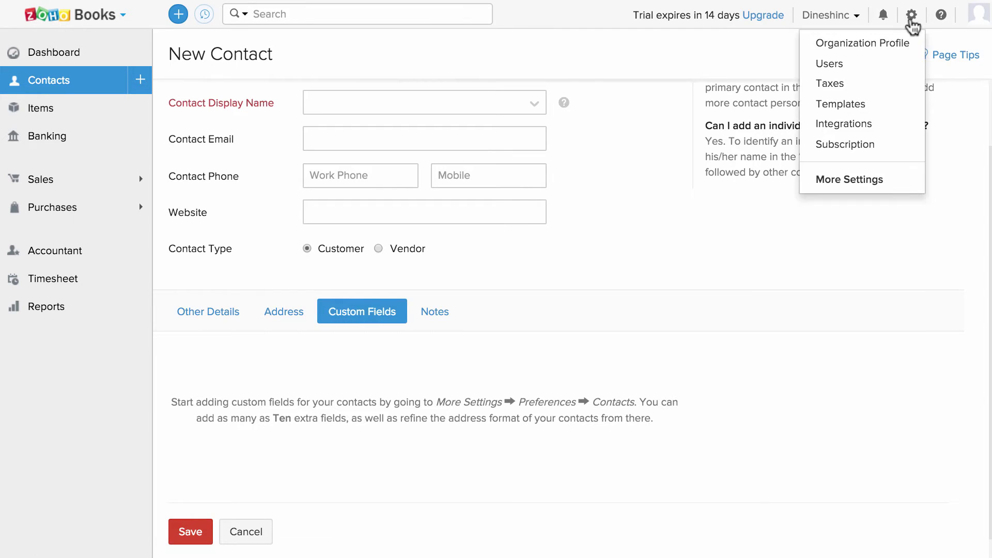
Create a Number-type contact custom field named 'Customer ID' under Preferences > Contacts.
click(890, 181)
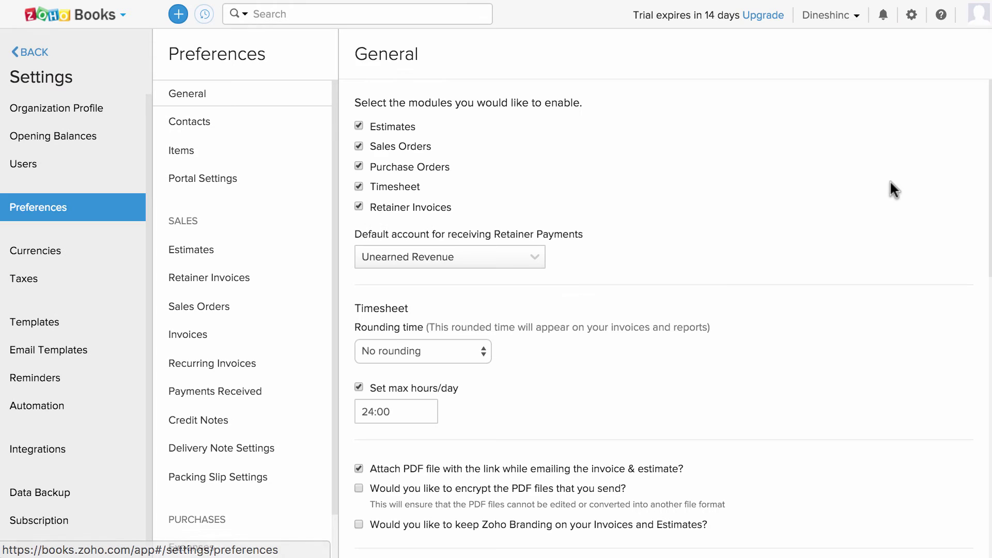
click(227, 127)
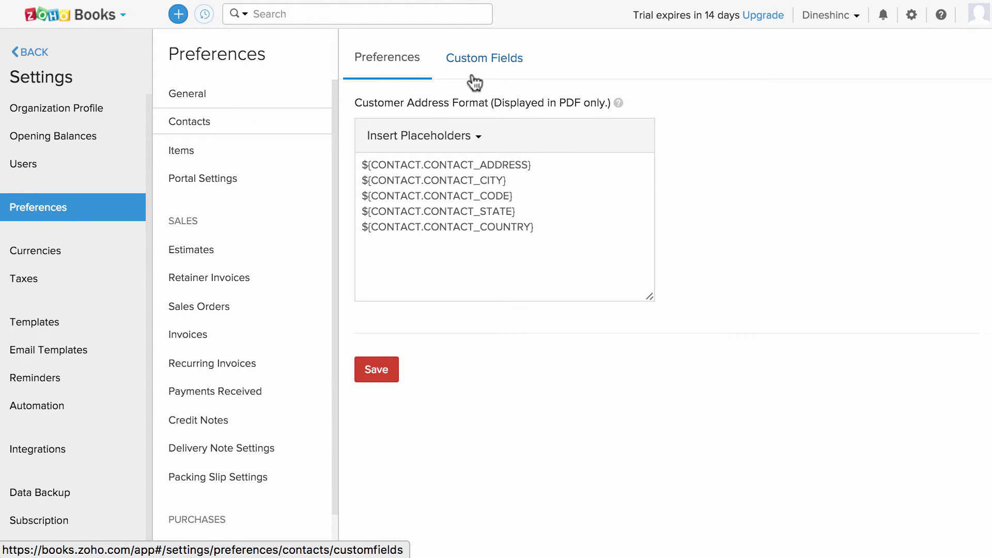
click(474, 82)
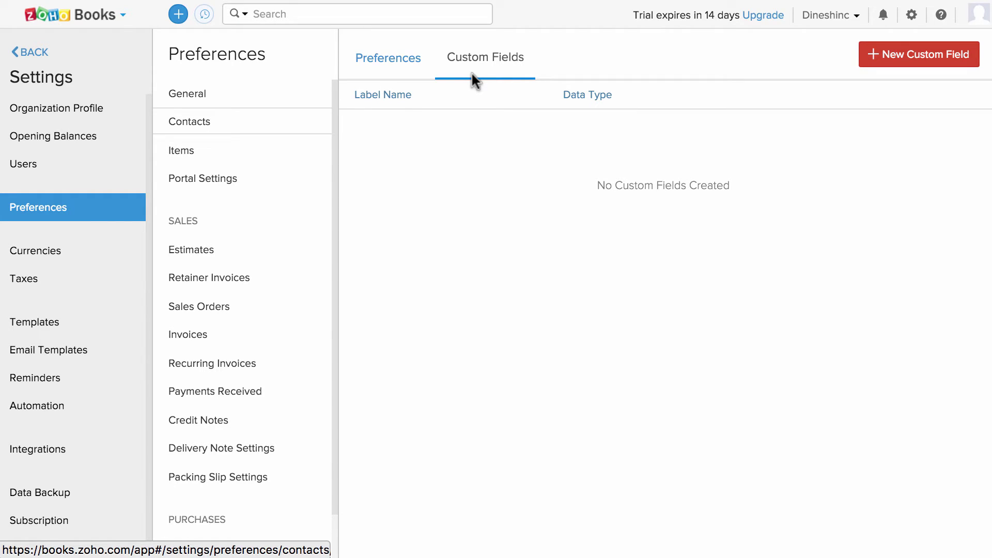
click(892, 50)
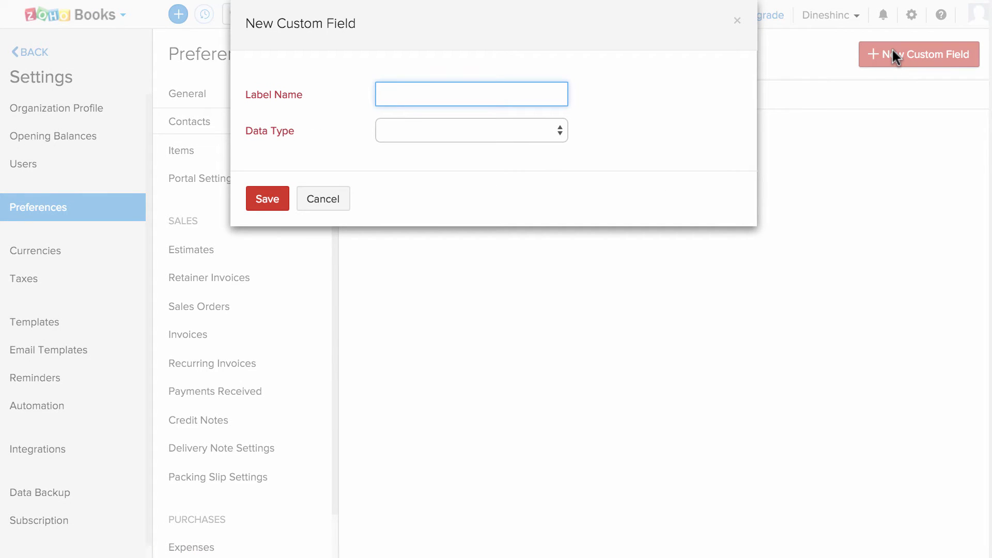
text(Customer ID)
click(534, 130)
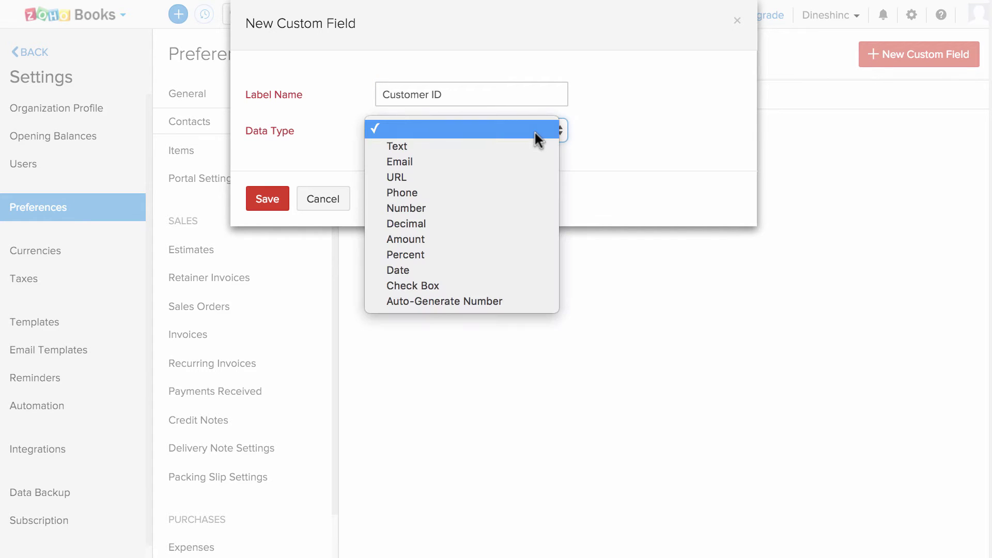
click(435, 208)
click(262, 359)
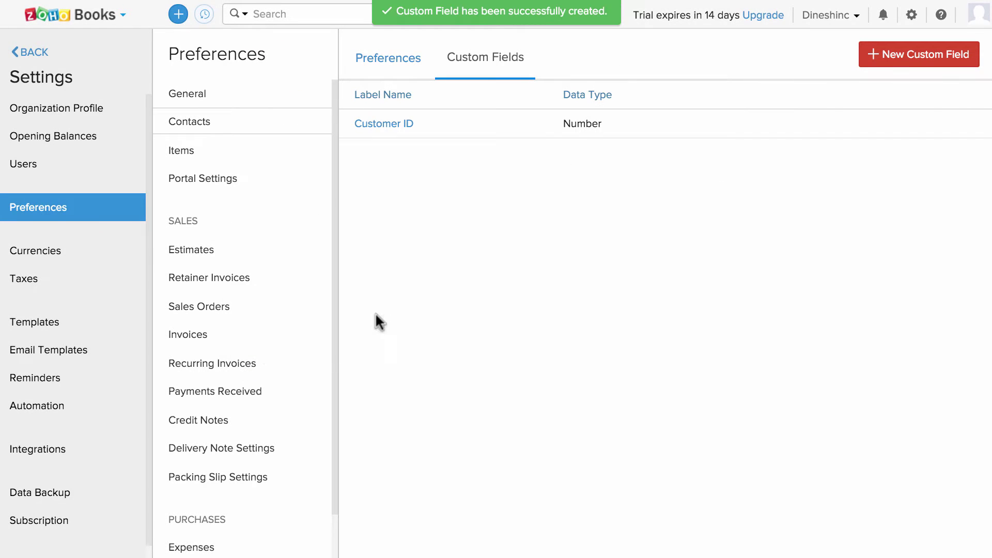
Add a second Number custom field named 'Vendor1' and return to the contact form.
click(890, 53)
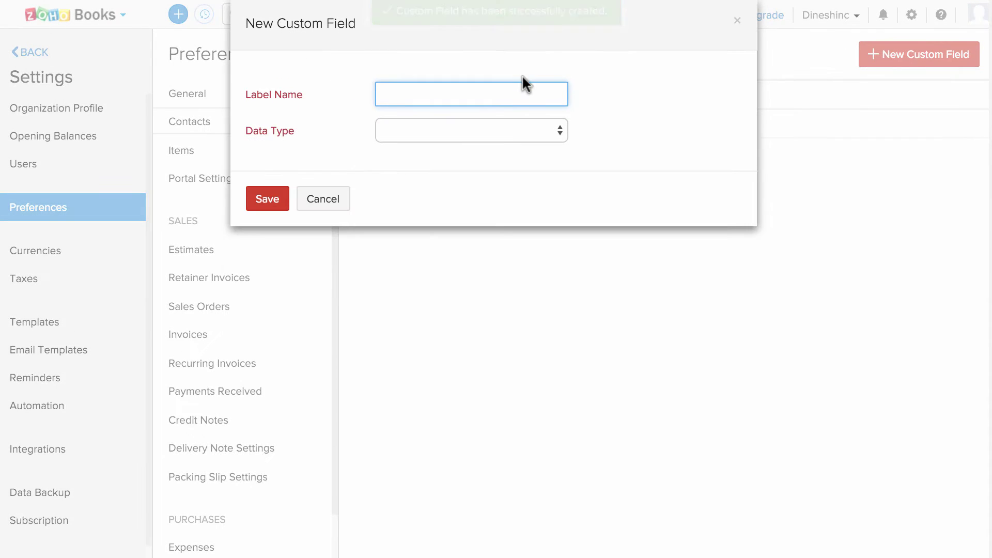
text(Vendor1)
click(507, 126)
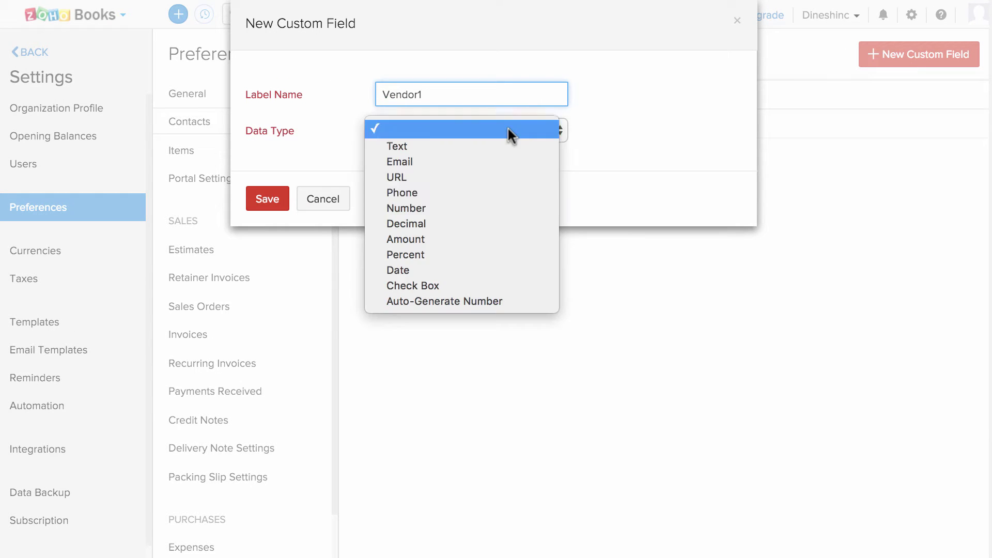
click(332, 210)
click(272, 361)
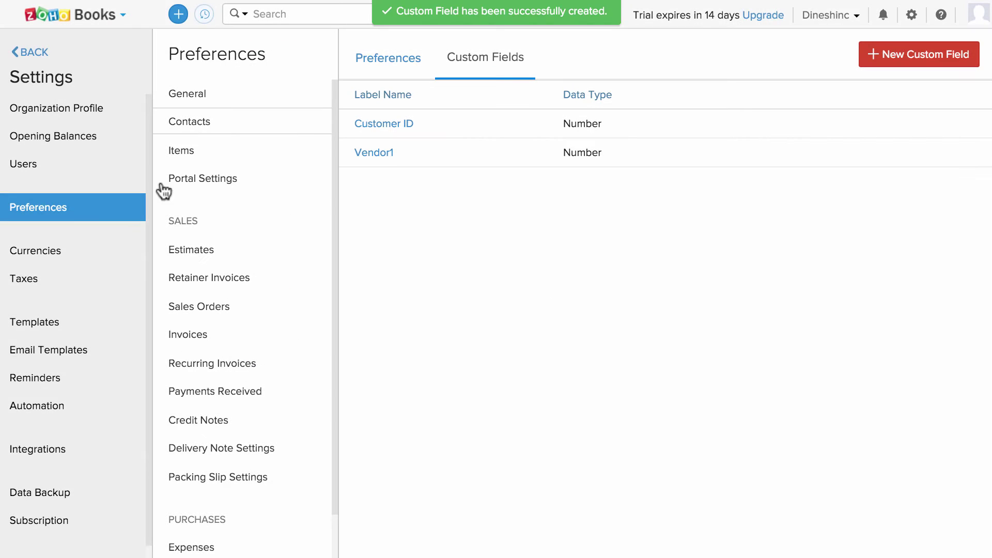
click(35, 54)
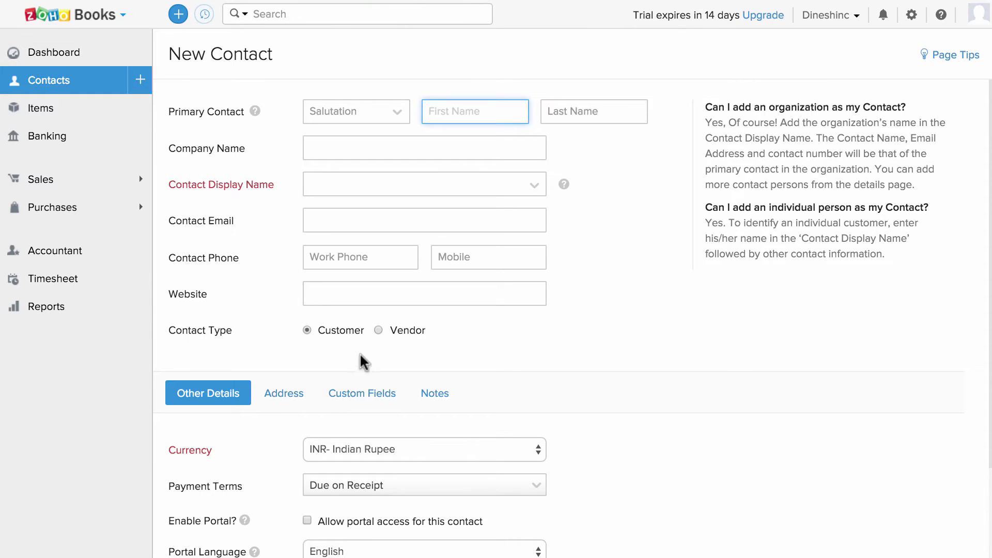
Check the new custom fields, then enter 'Customer' as first and display name plus the contact's e-mail.
click(370, 391)
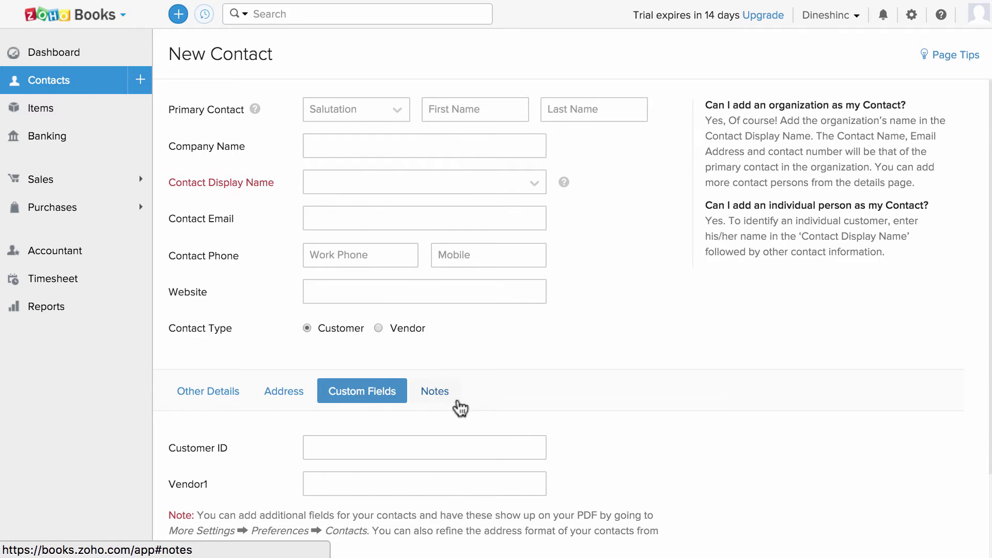
scroll(381, 392, down, 2)
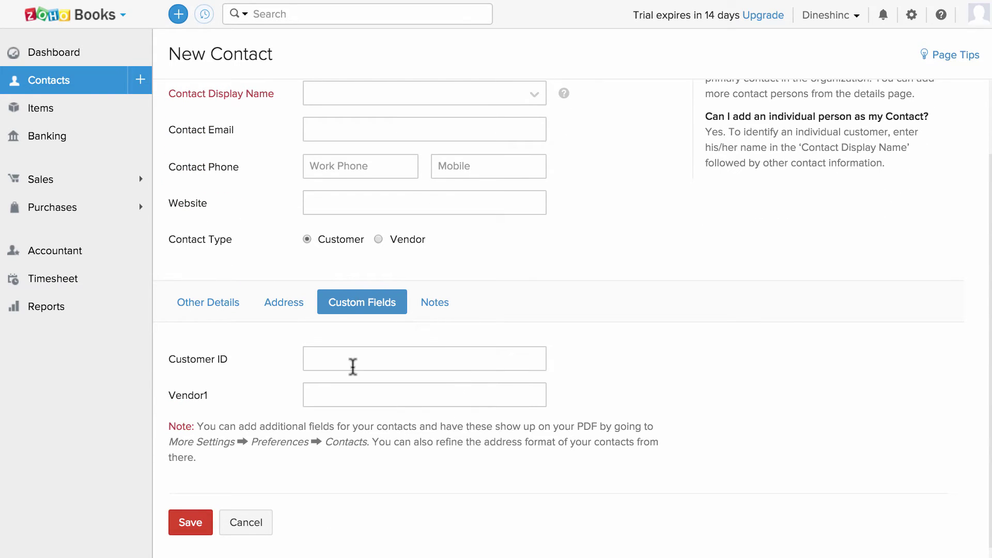
click(222, 311)
scroll(465, 321, up, 2)
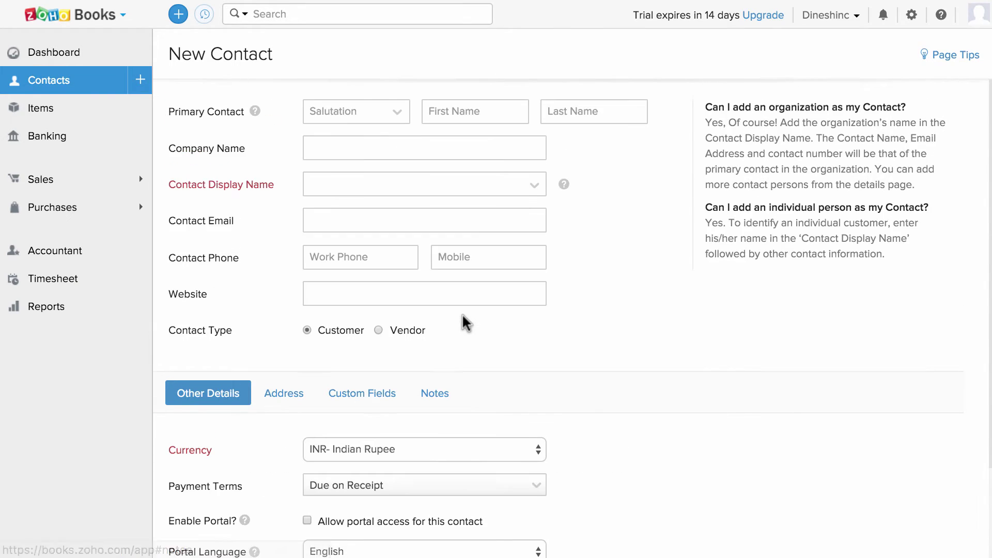
click(456, 123)
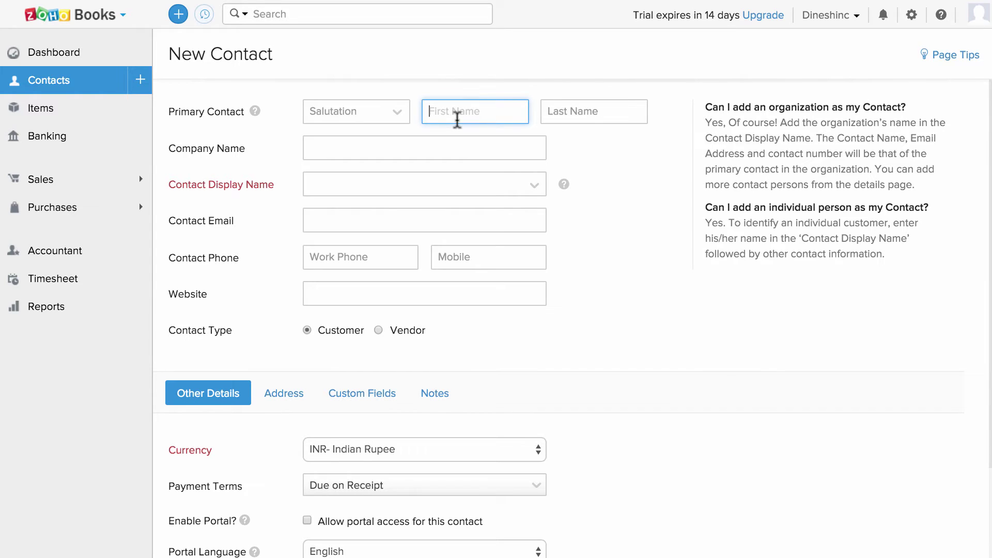
text(ustomer)
click(432, 186)
click(408, 203)
click(409, 219)
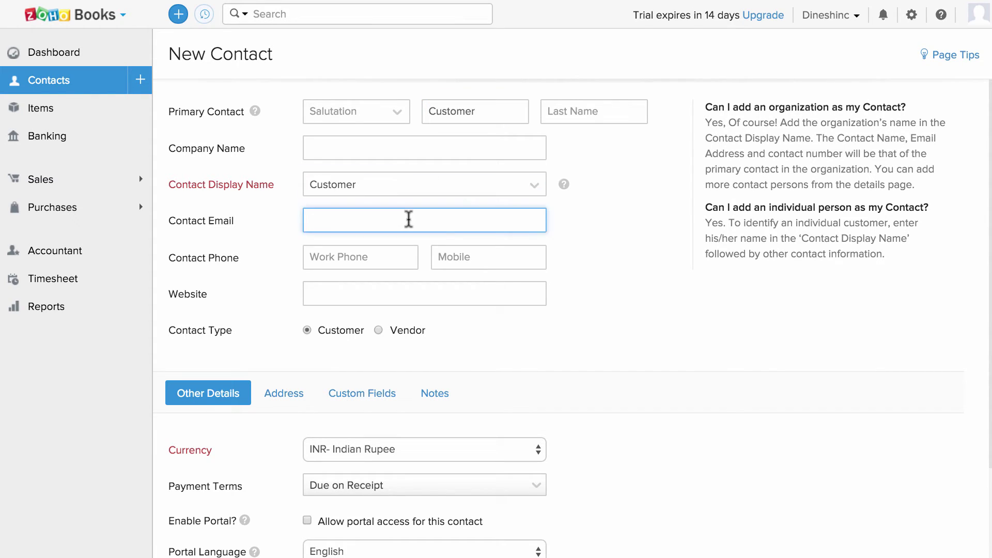
Keep INR as the contact's currency and bring up the payment terms configuration (Net 15, 30, 45, 60).
scroll(398, 357, down, 2)
click(399, 356)
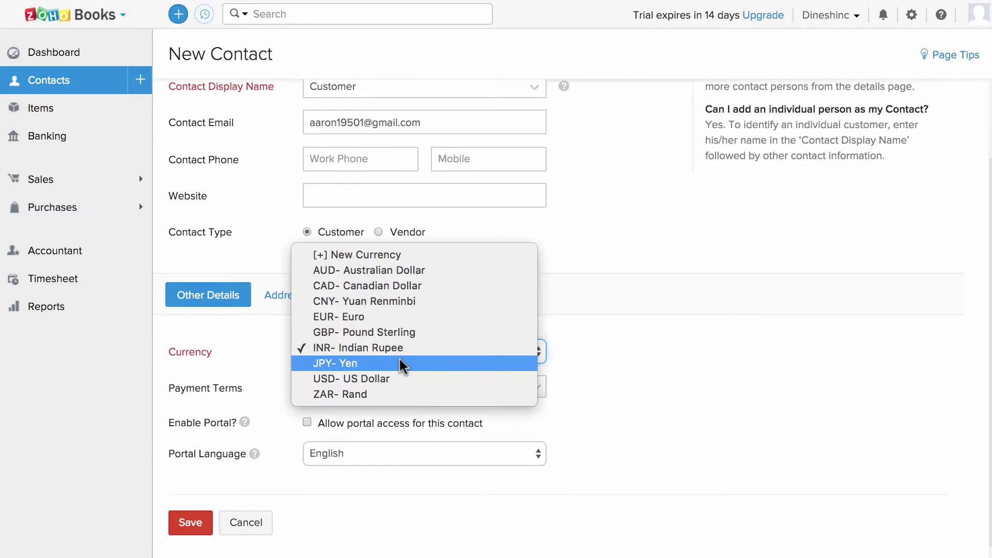
click(407, 347)
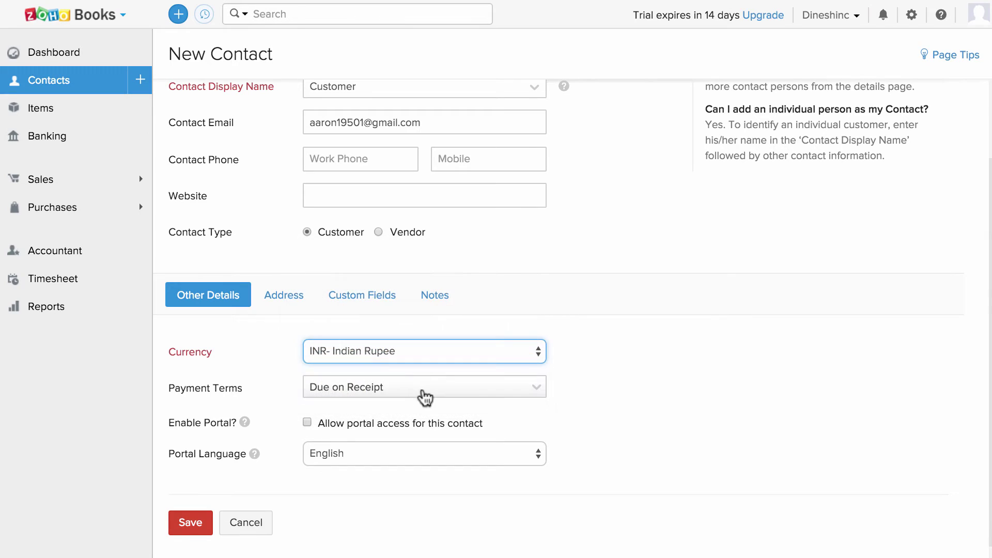
click(425, 397)
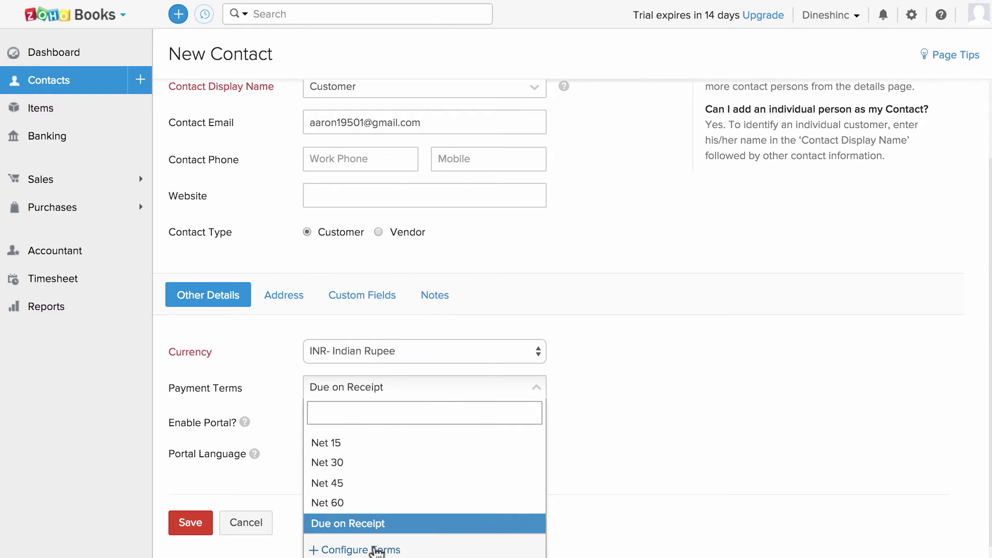
click(376, 551)
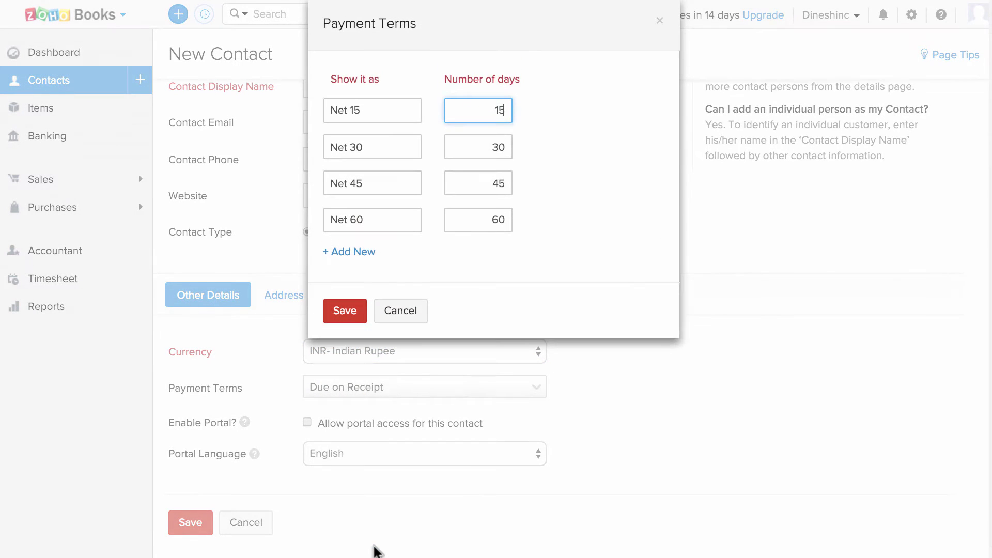
Discard the payment-term changes and keep English as the portal language.
click(365, 254)
mouse_move(567, 225)
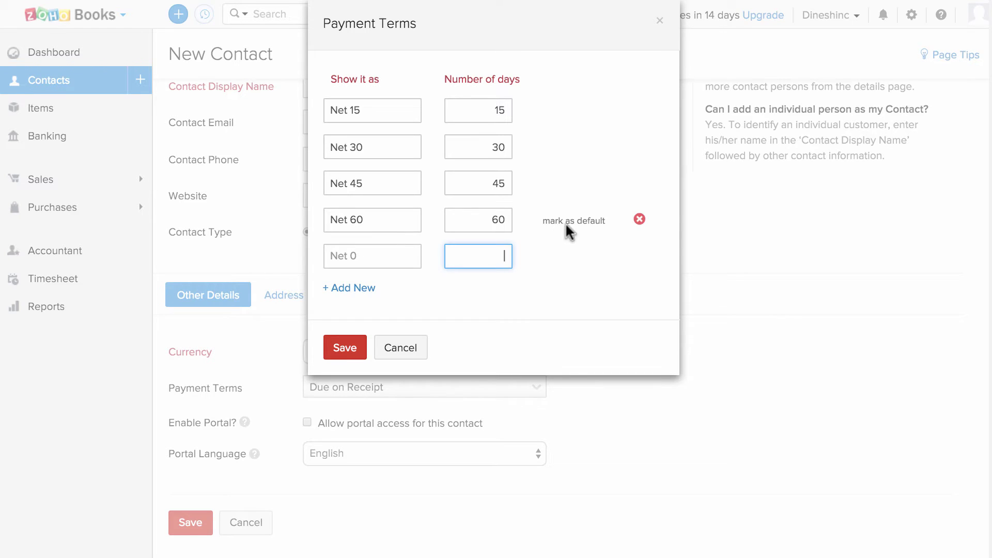
click(401, 347)
scroll(409, 347, down, 1)
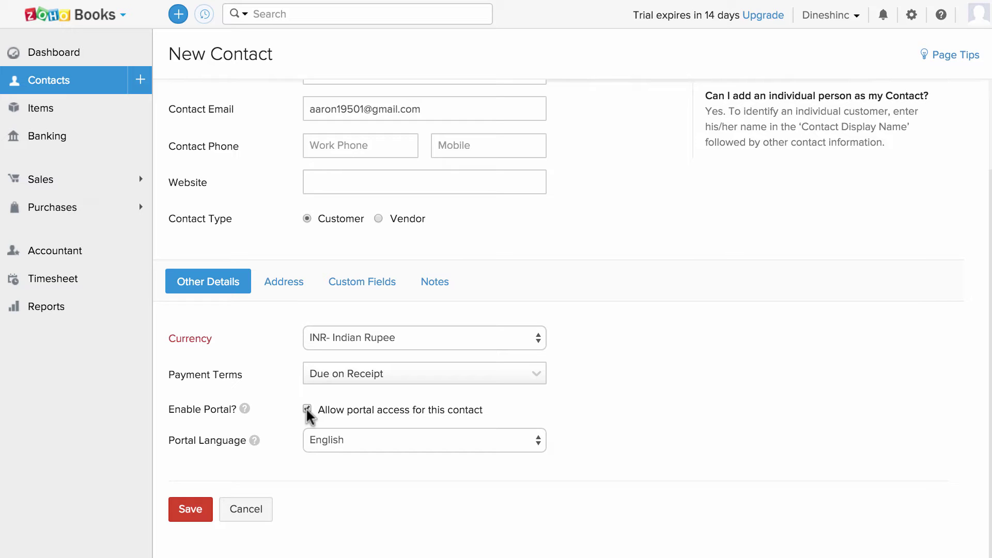
click(340, 441)
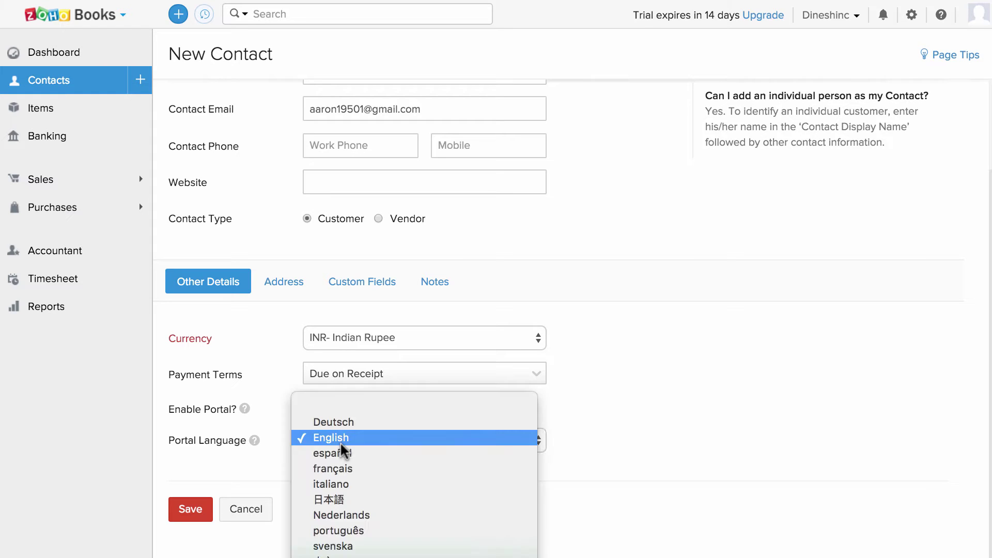
click(271, 463)
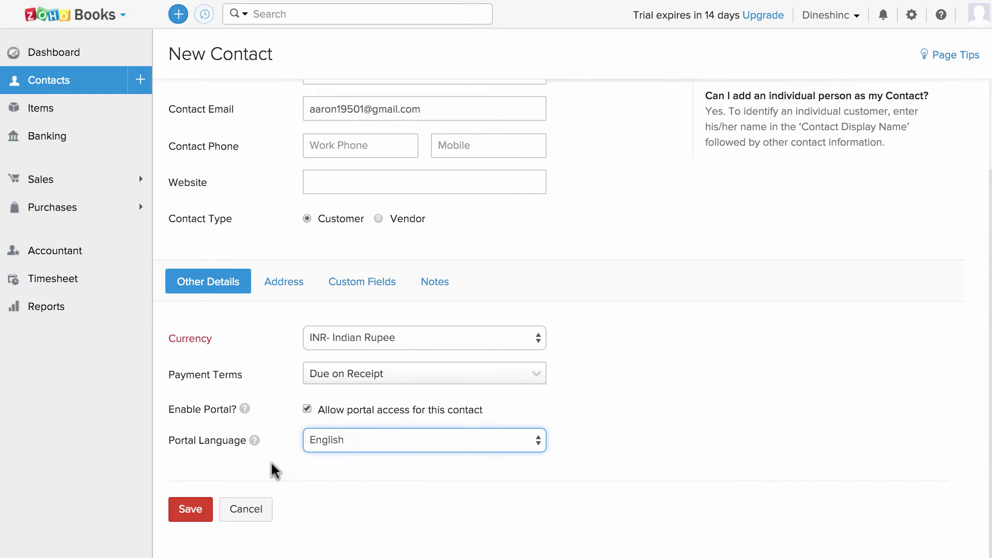
Fill in the billing address (street, city, state, zip code, India) and copy it to shipping.
click(284, 284)
click(351, 381)
text(cusotmeraddress)
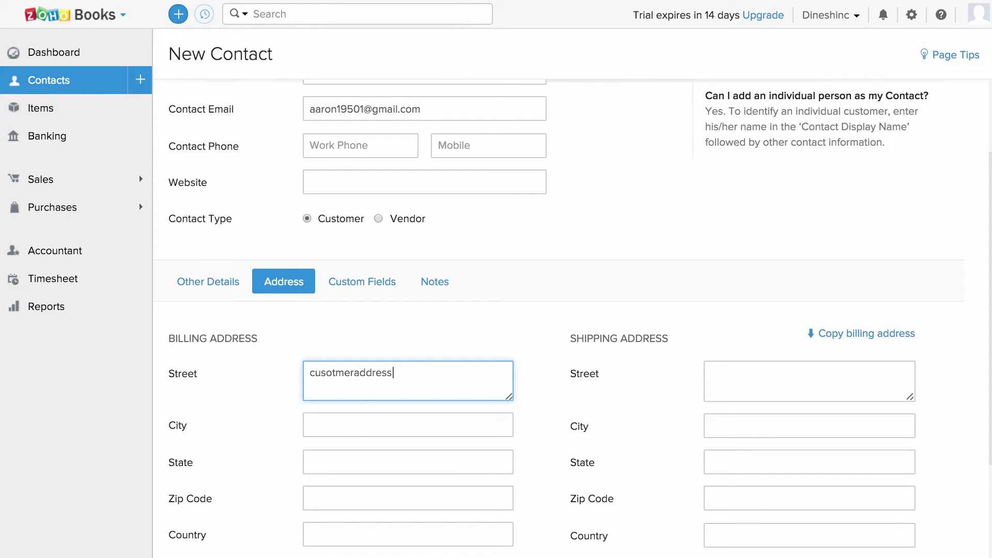
click(353, 427)
text(cusotmercity)
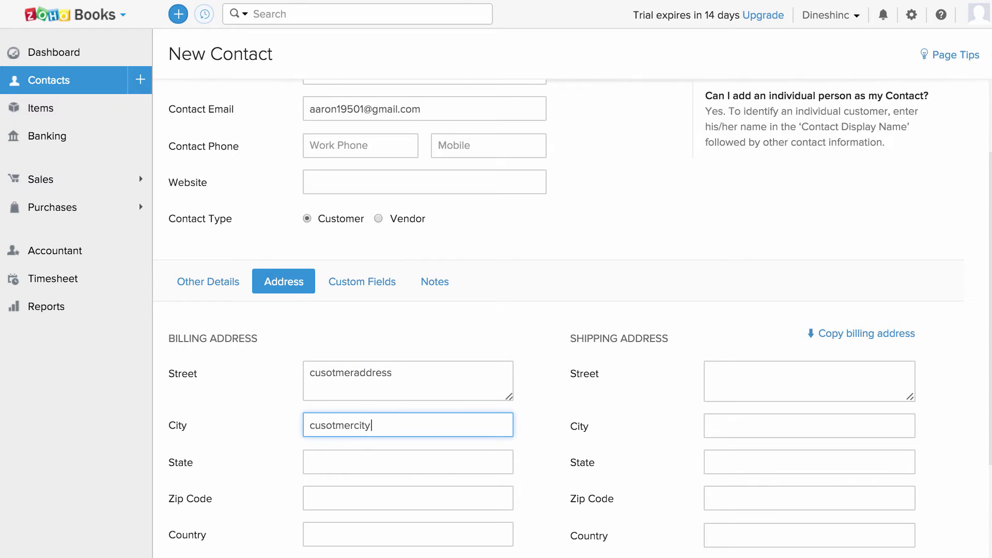
scroll(341, 429, down, 3)
click(334, 313)
text(State)
click(324, 362)
text(600019)
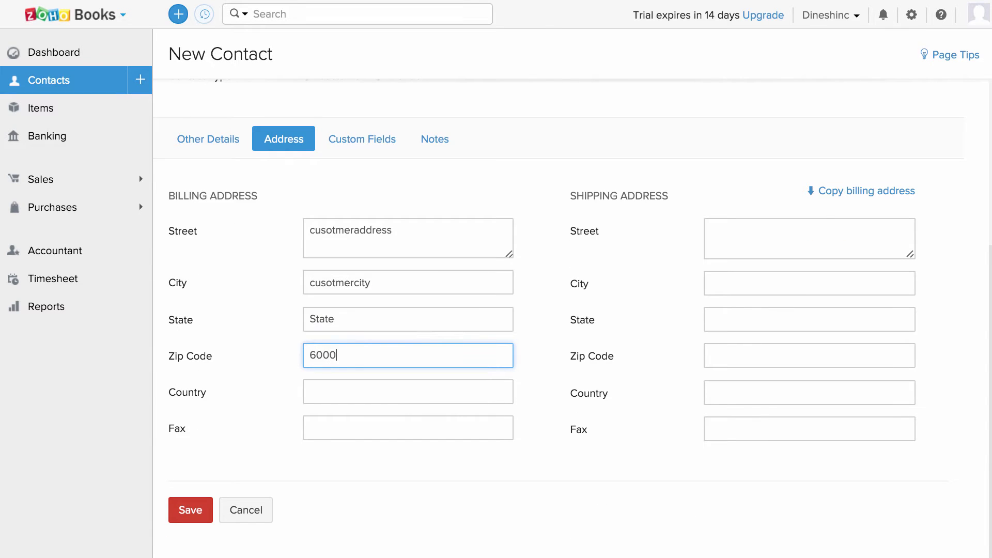
click(310, 395)
text(India)
click(861, 191)
Enter the Customer ID, add the note 'He is one awesome customer! :)', and save the contact.
click(387, 139)
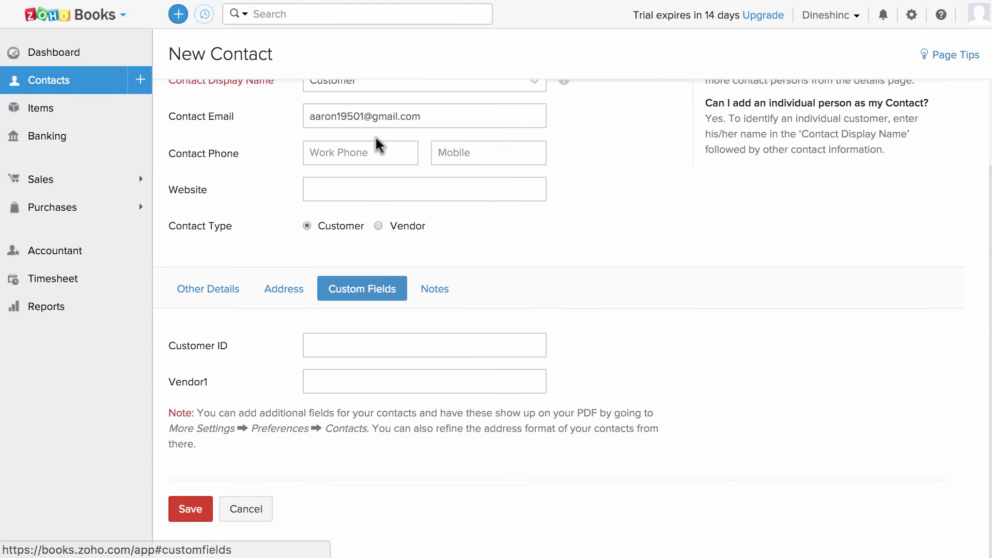
click(384, 345)
text(1234)
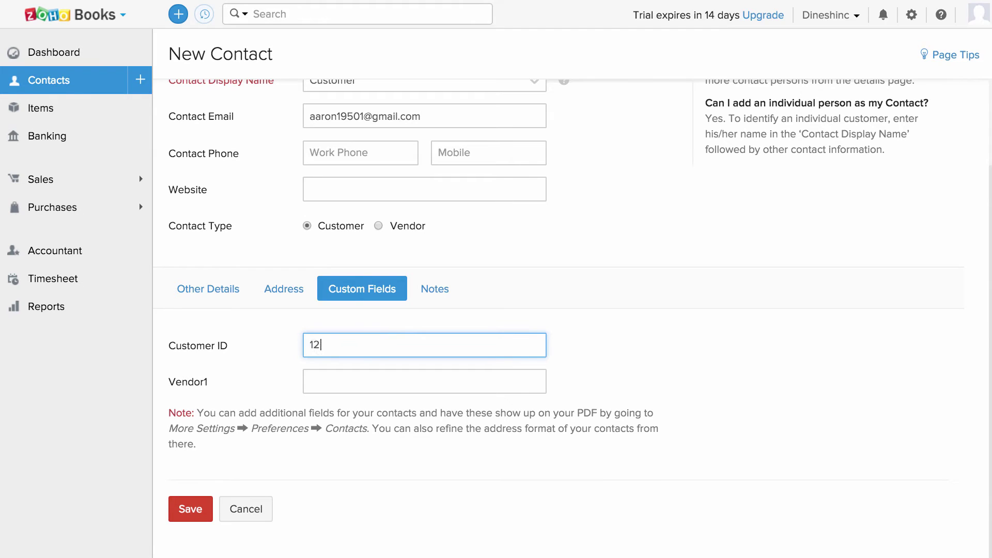
click(448, 296)
click(385, 355)
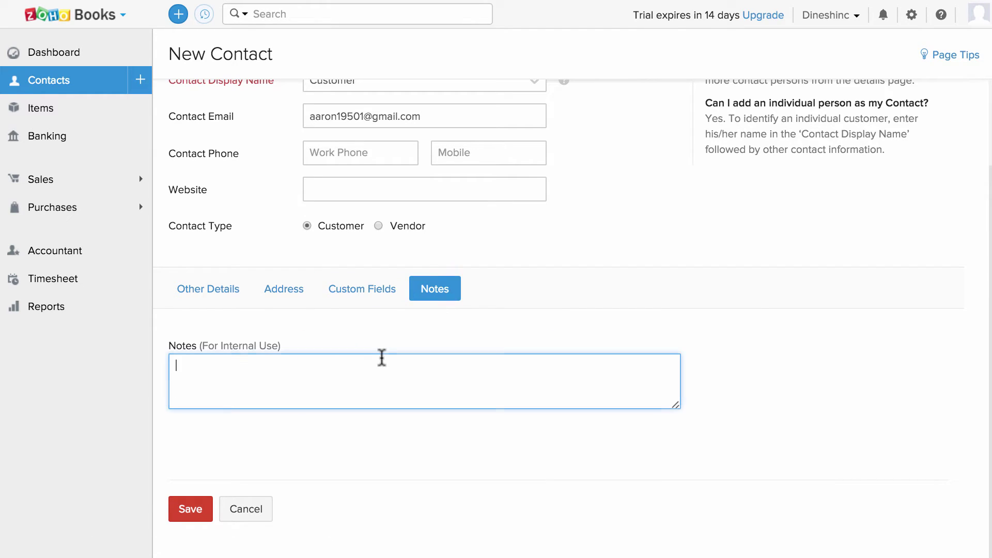
text(He is one awesome customer! :))
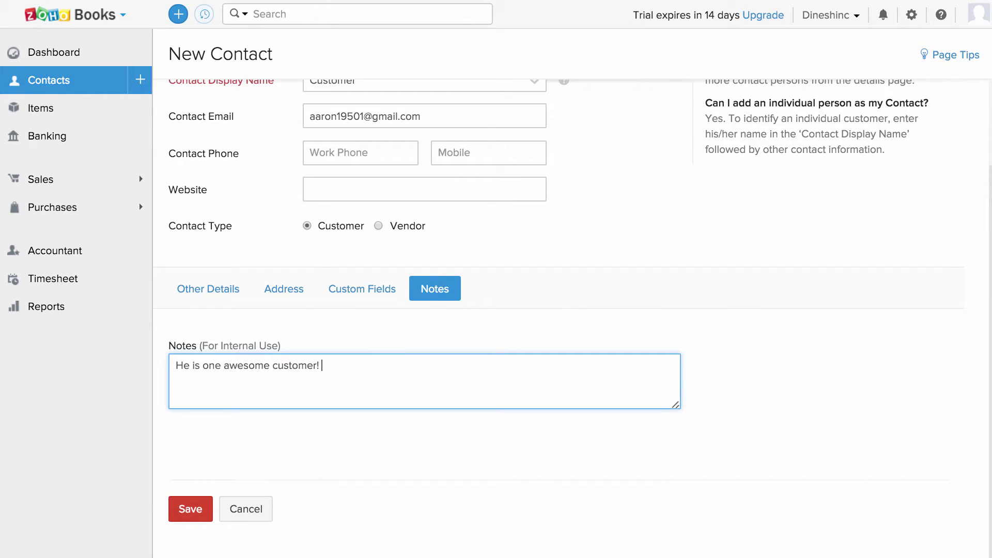
click(191, 497)
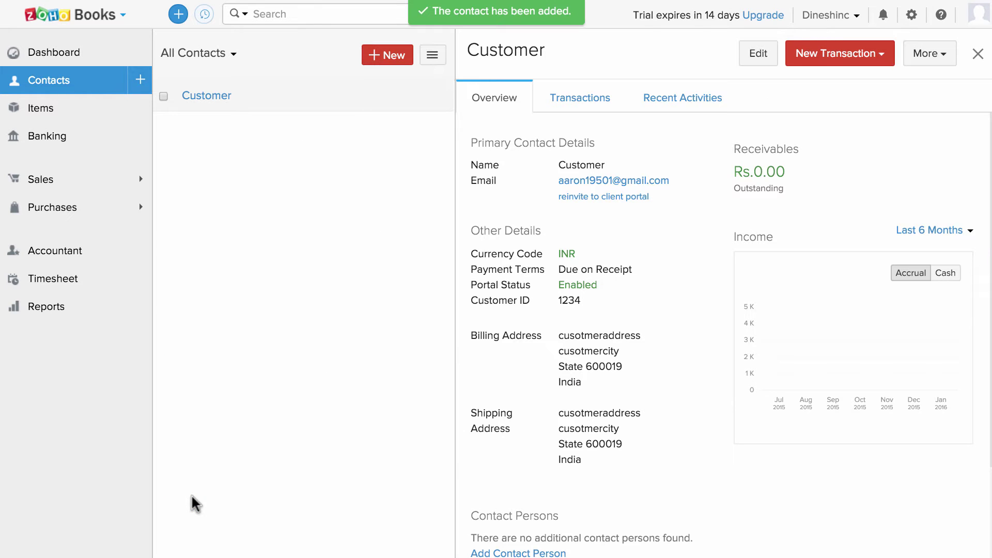
Start a new contact named Vendor, set as a vendor type with Indian Rupee currency.
click(380, 60)
click(440, 110)
text(Vendor)
click(414, 185)
click(393, 208)
click(379, 330)
scroll(401, 330, down, 2)
click(430, 344)
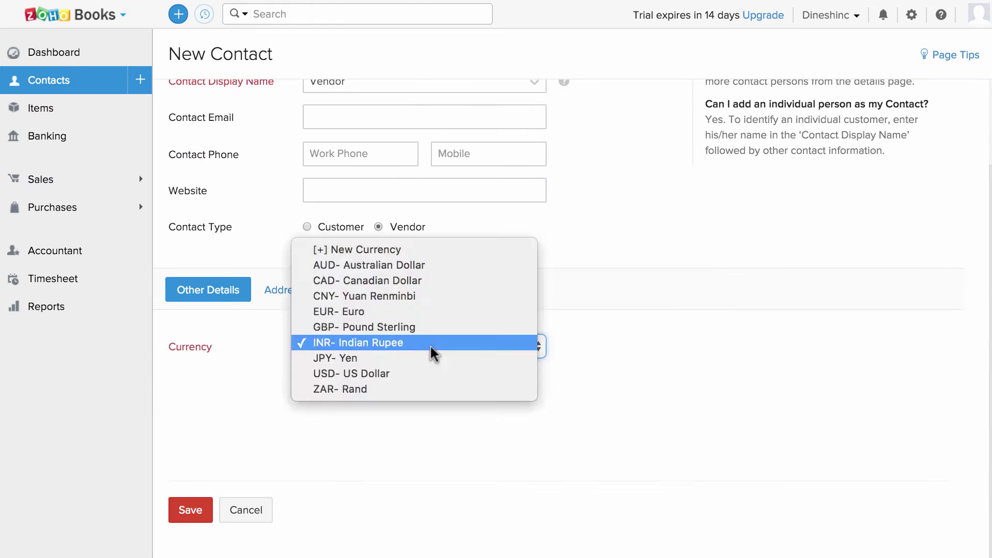
Enter billing address Vendor address, Vendor city, Vendor state, 600018, India, and copy it to shipping.
click(284, 290)
click(368, 384)
text(Vendor address)
click(361, 434)
text(Vendor city)
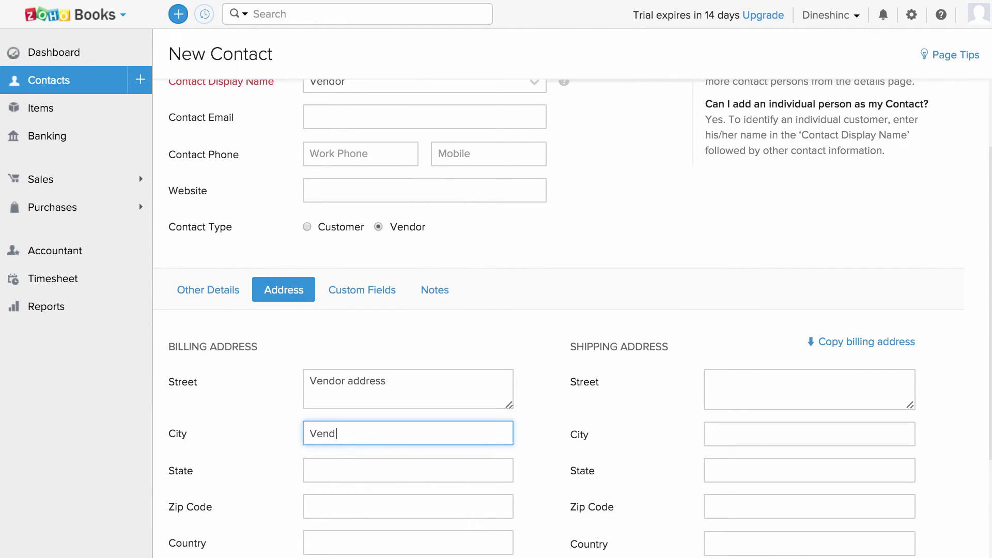
scroll(411, 421, down, 2)
key(Tab)
text(Vendor state)
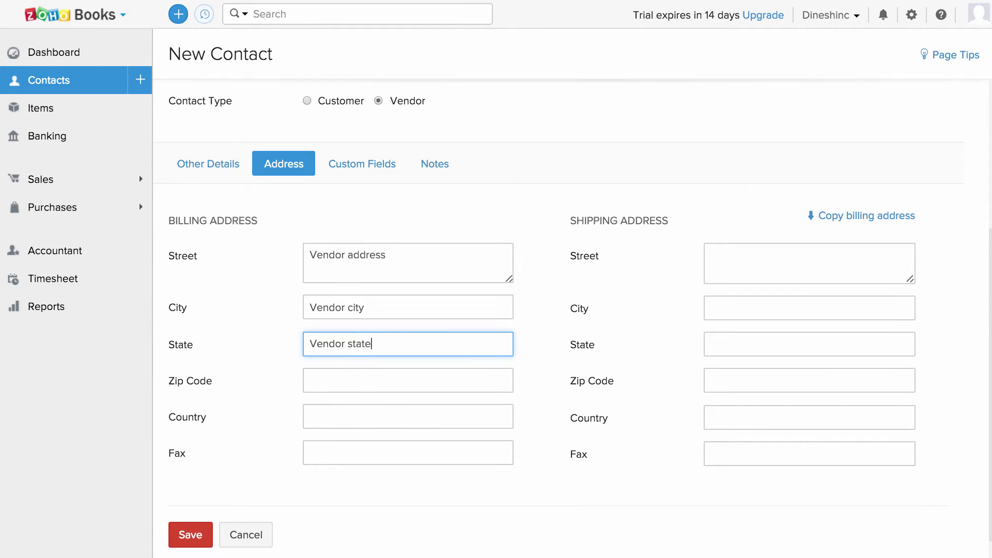
key(Tab)
text(600018)
key(Tab)
text(India)
click(861, 215)
Set the Vendor1 custom field to 89, save the contact, and show all contacts.
click(362, 163)
click(373, 383)
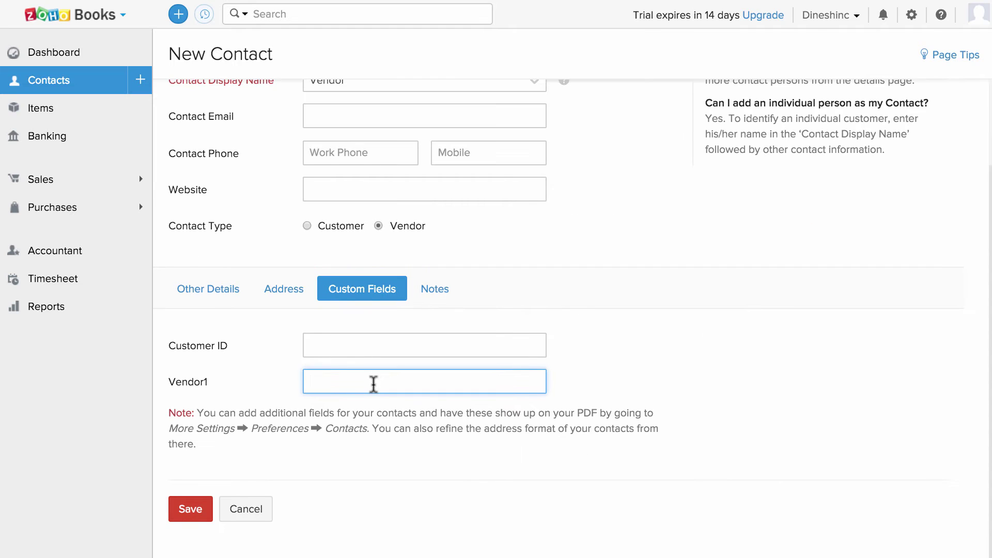
text(89)
click(176, 510)
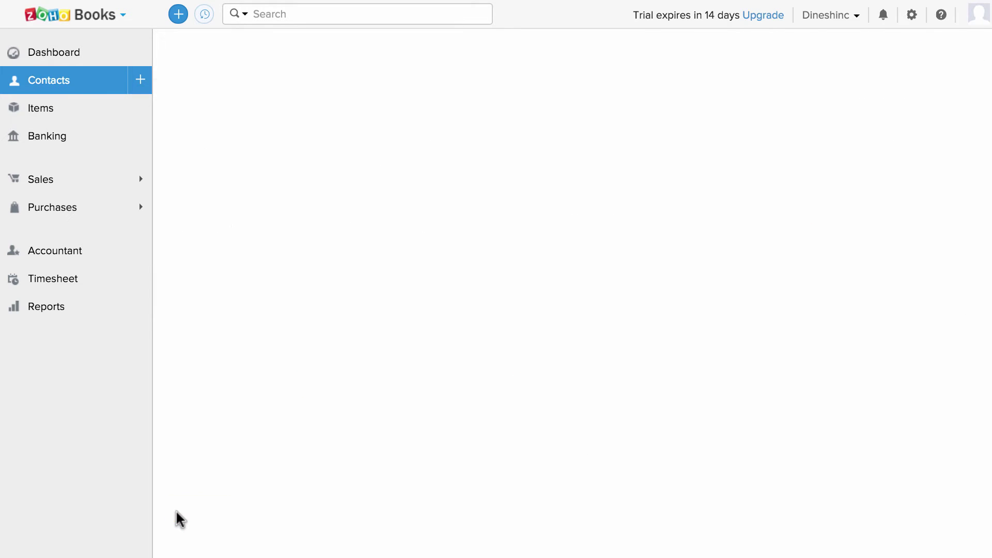
click(62, 80)
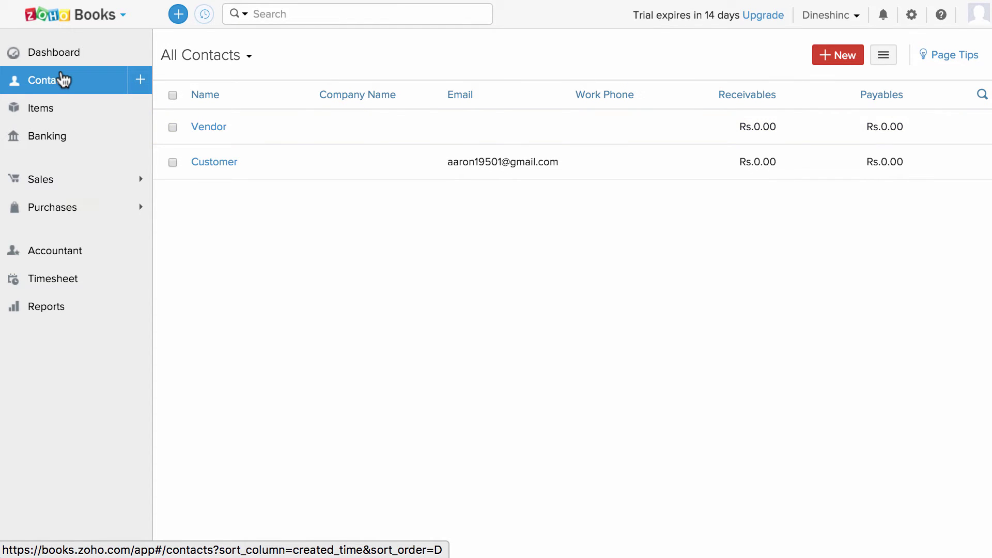
Open the Vendor contact and browse its Transactions (Expense filter) and Recent Activities tabs.
click(248, 128)
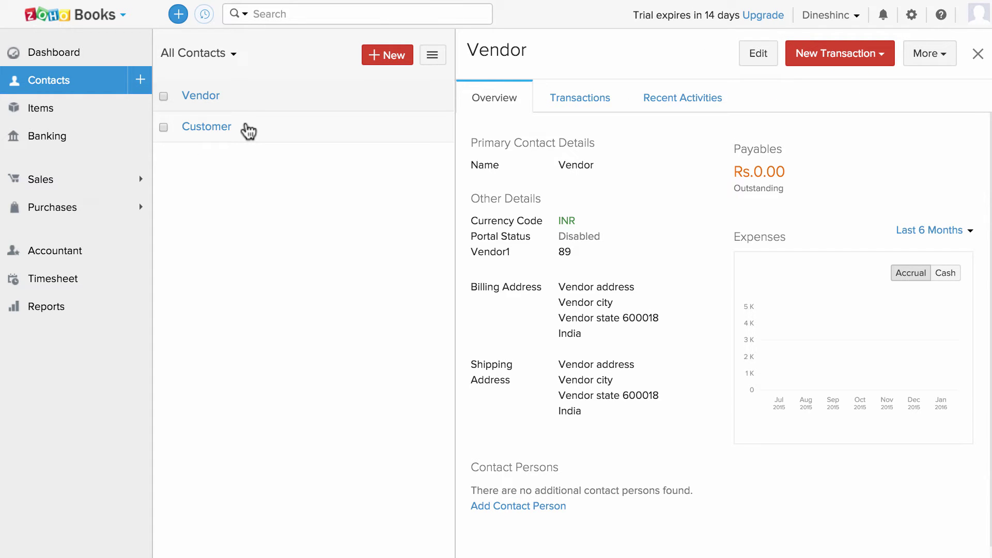
scroll(678, 398, down, 1)
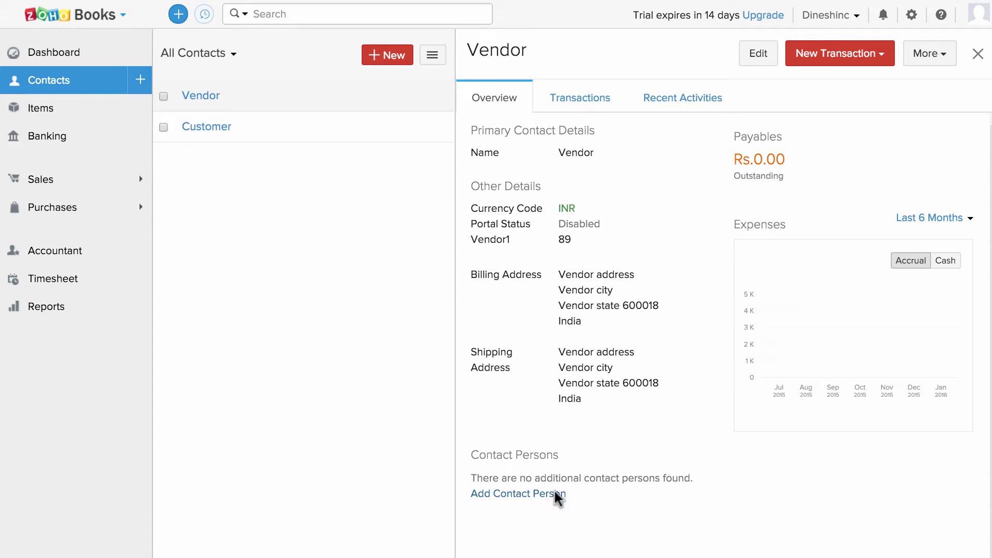
click(580, 103)
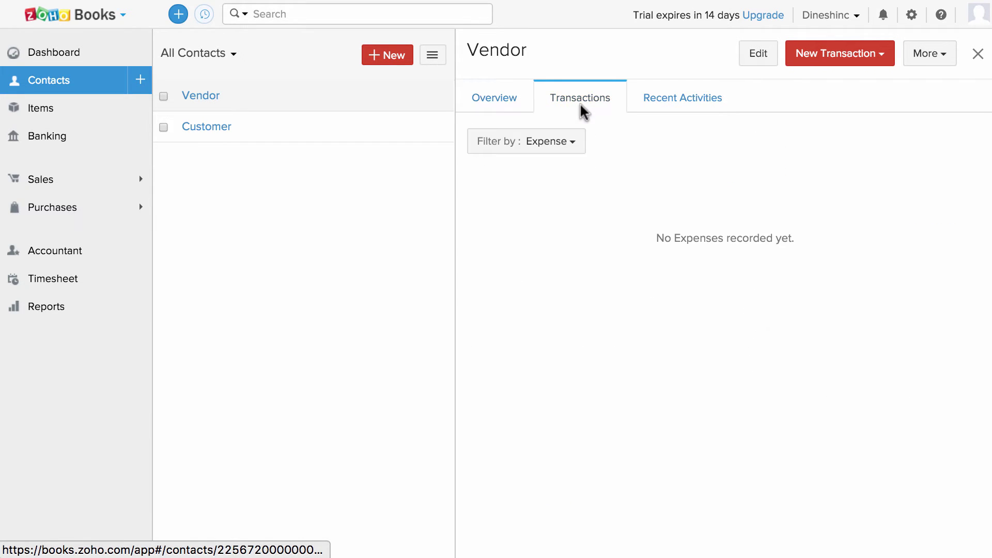
click(569, 142)
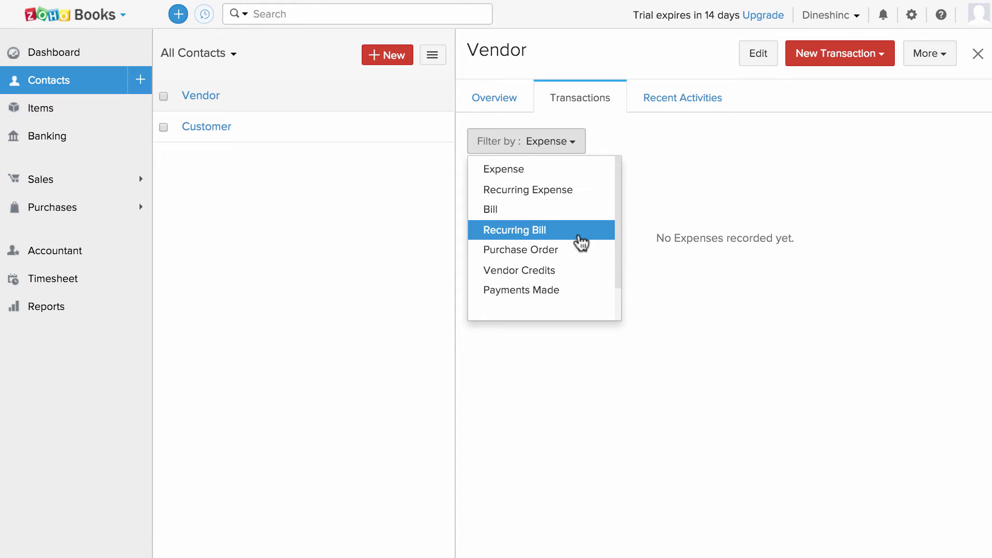
click(646, 162)
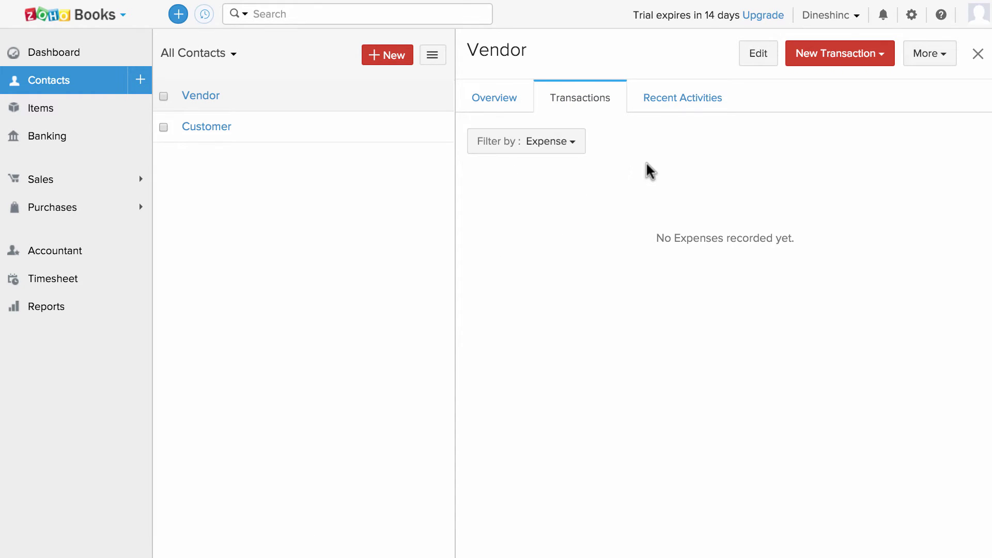
click(674, 106)
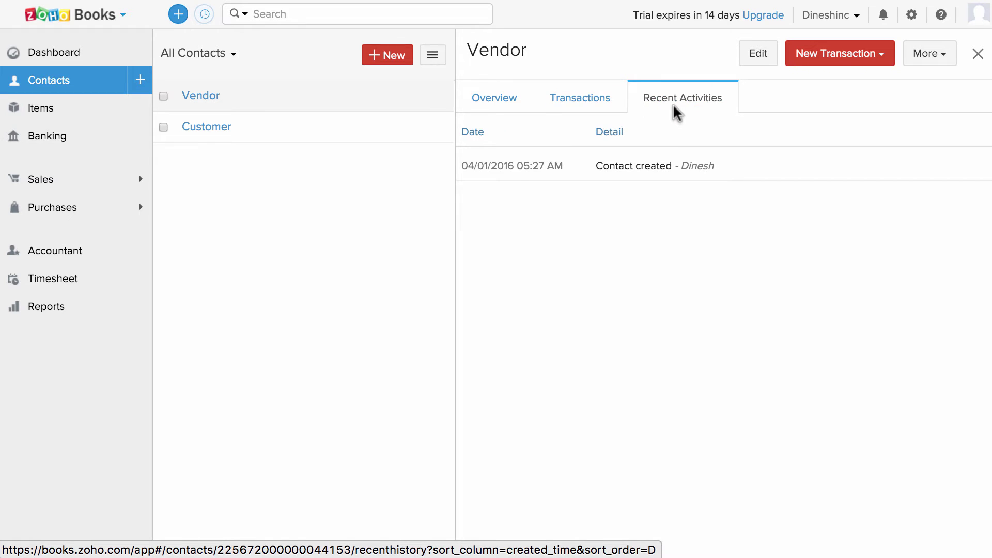
Return to the Vendor overview and inspect the New Transaction and More menus.
click(509, 93)
click(863, 61)
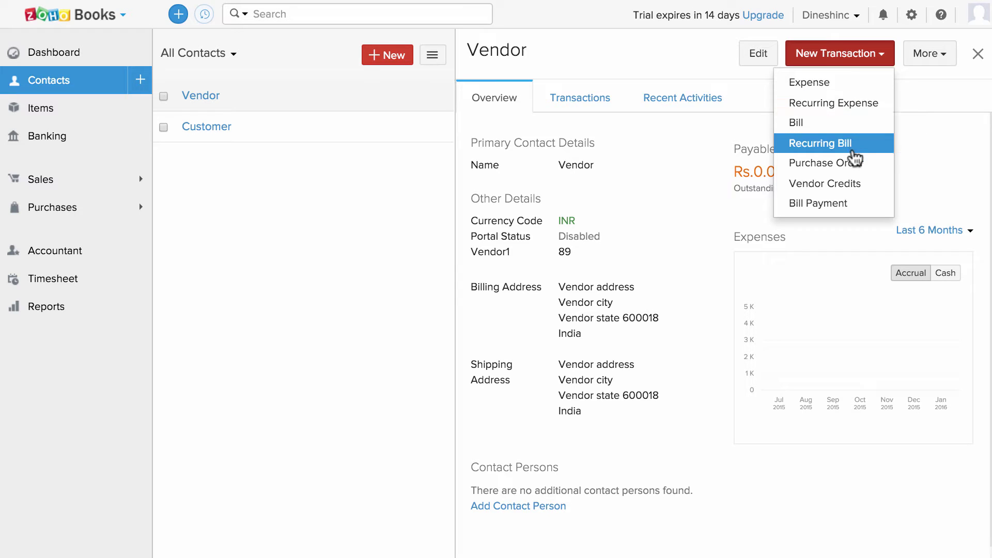
click(926, 69)
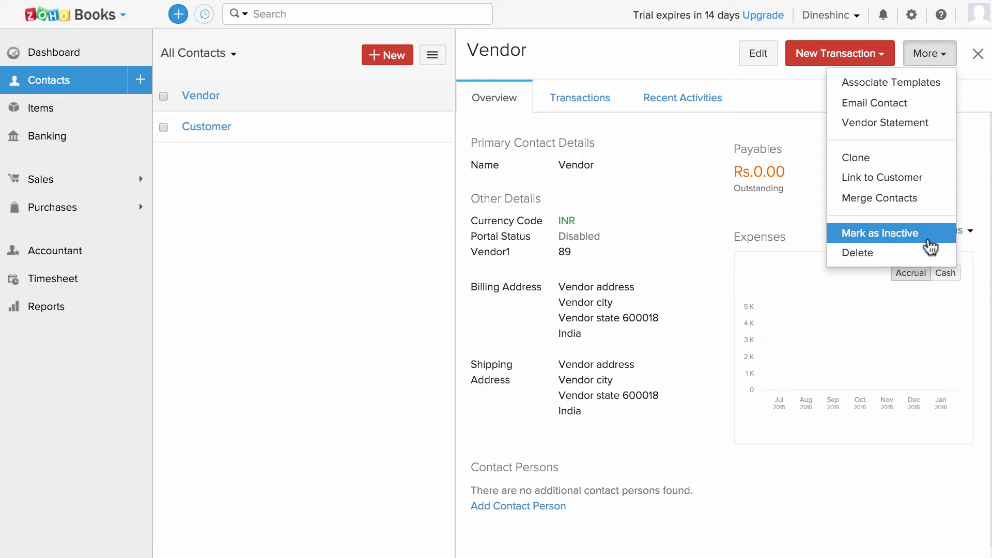
click(798, 100)
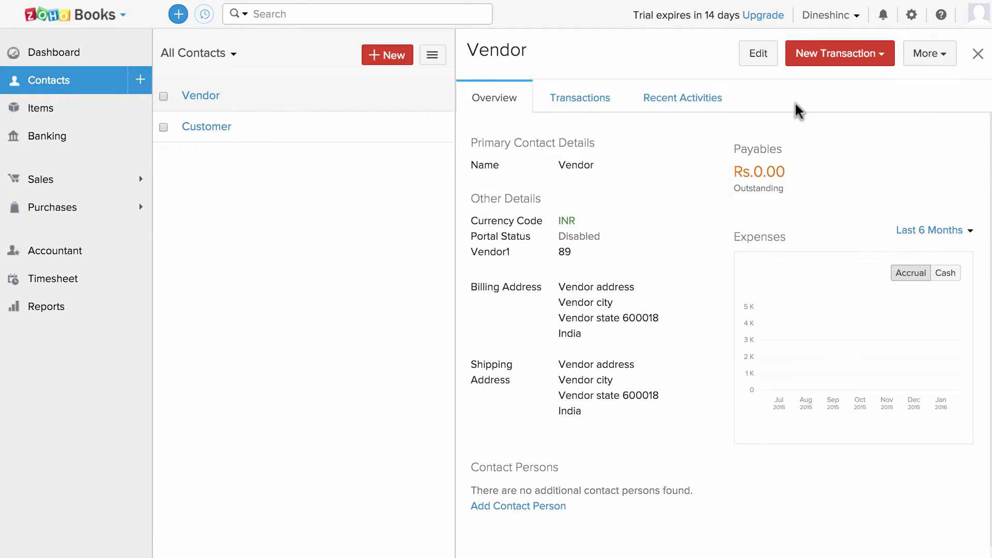
Open the Customer contact and browse its Transactions and Recent Activities tabs.
click(281, 130)
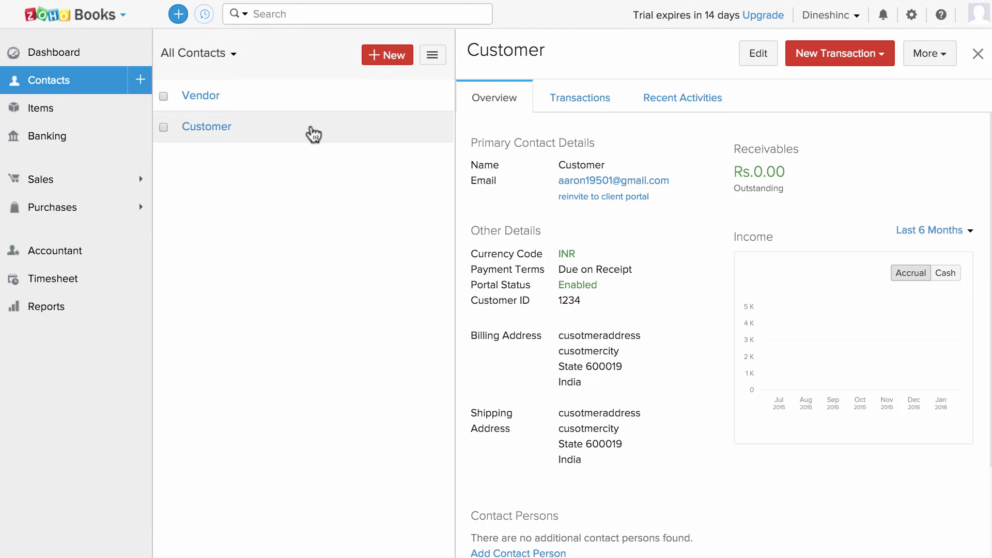
scroll(619, 324, down, 3)
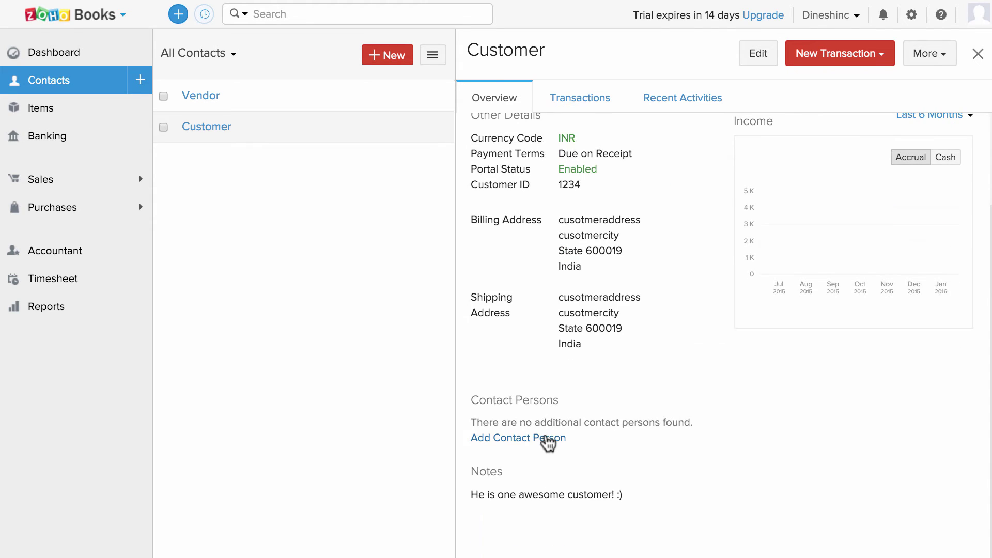
click(590, 98)
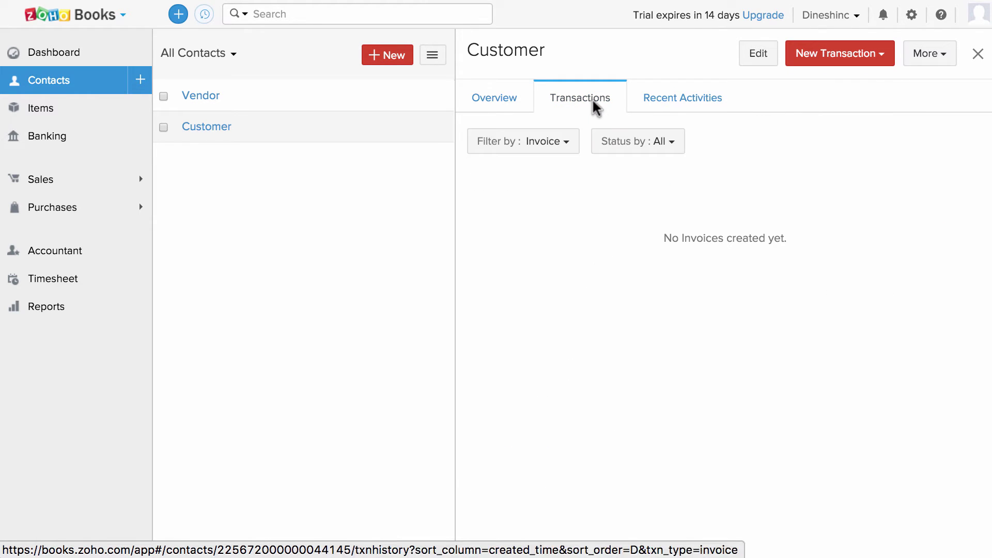
click(663, 100)
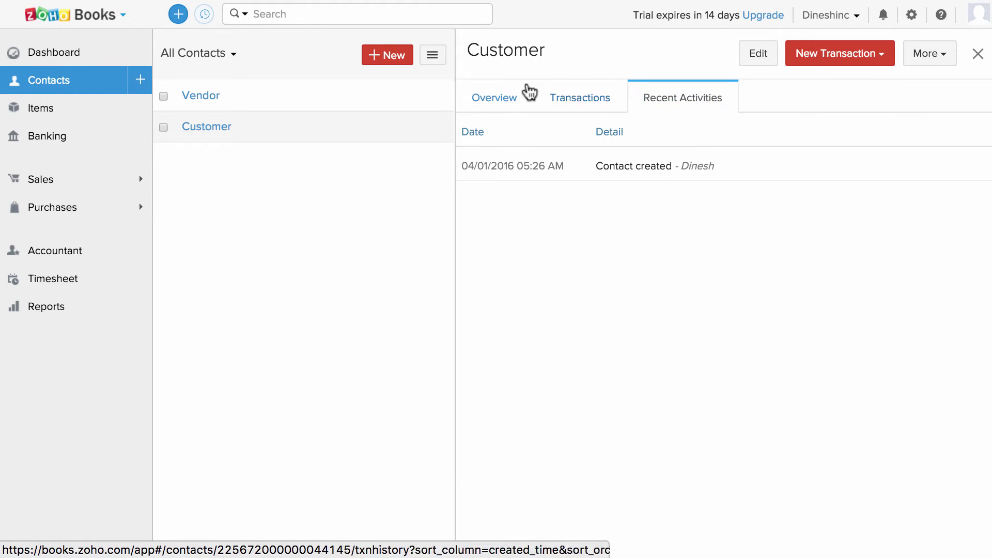
Return to the Customer overview and look at the New Transaction and More options.
click(500, 93)
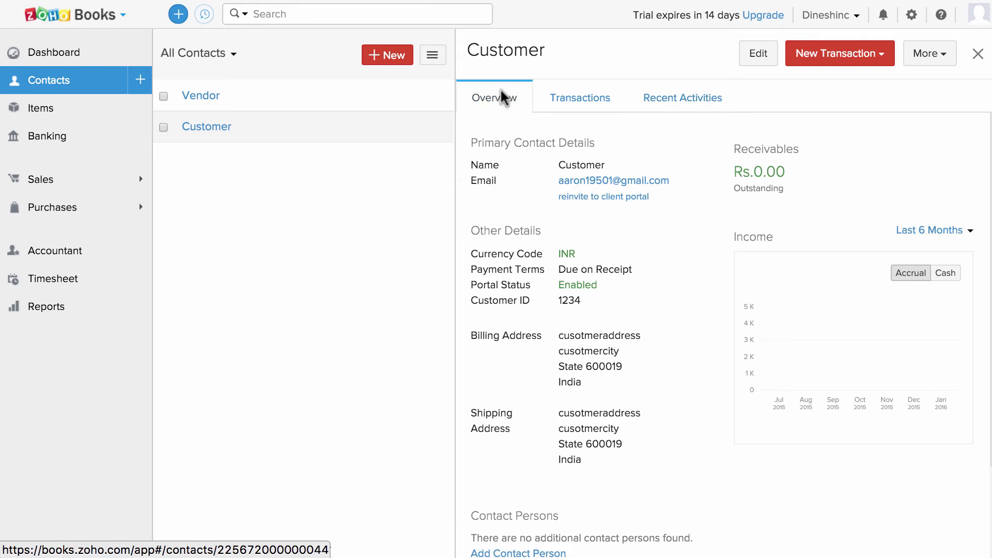
click(819, 58)
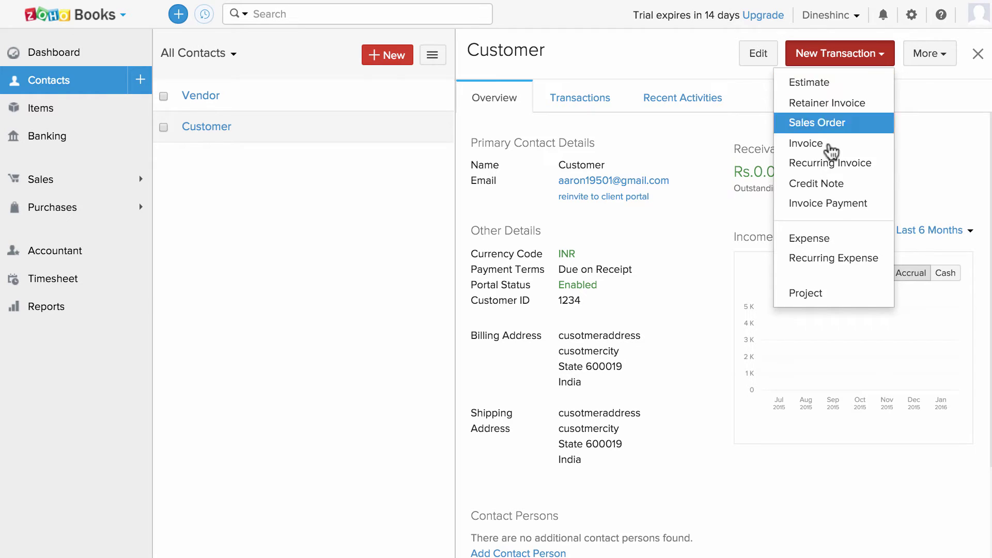
click(905, 86)
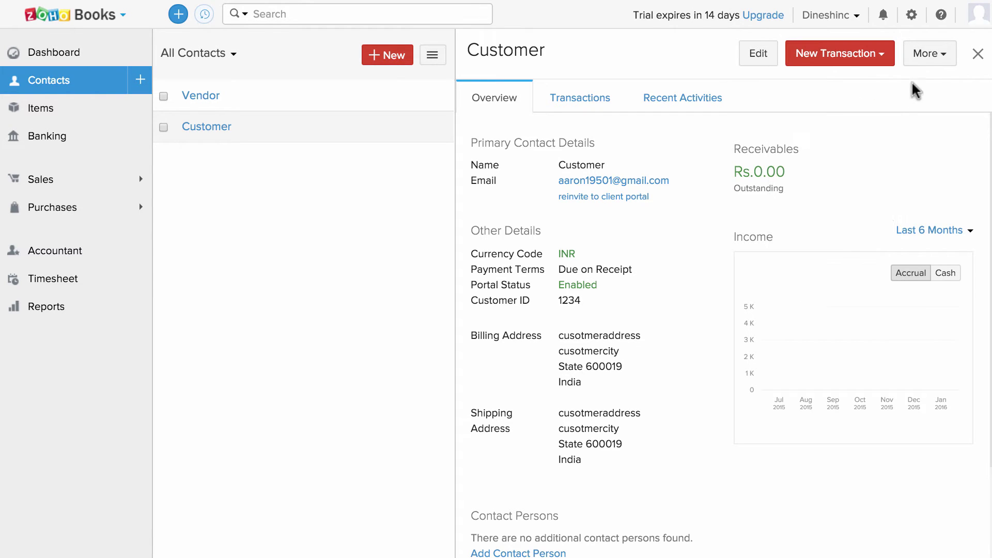
click(933, 61)
Start a new item named Service with purchase information turned off.
click(41, 119)
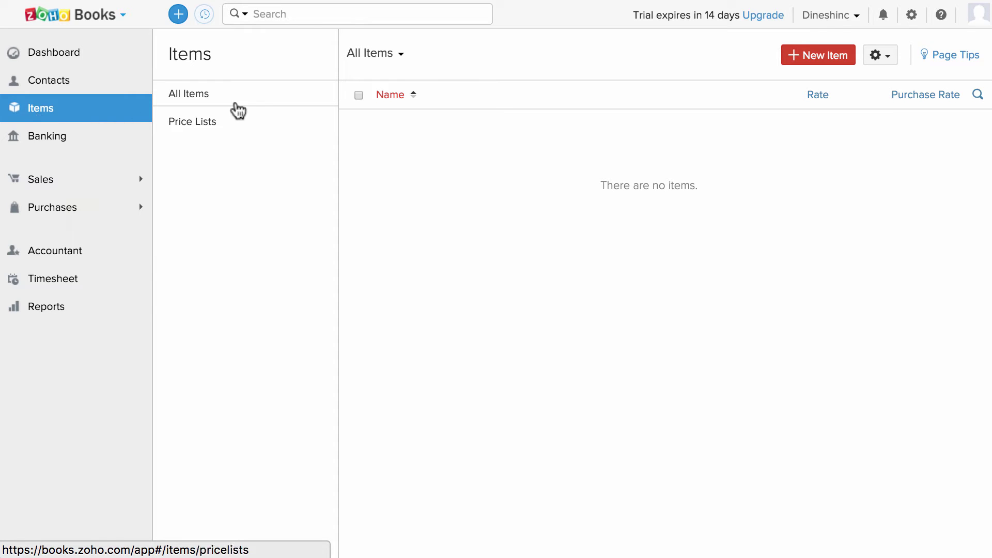
click(810, 58)
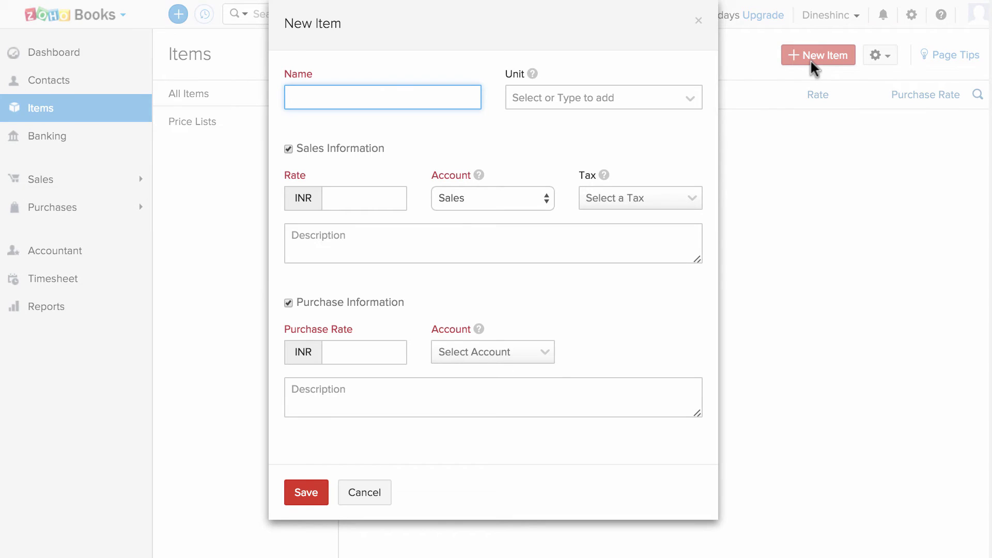
click(289, 304)
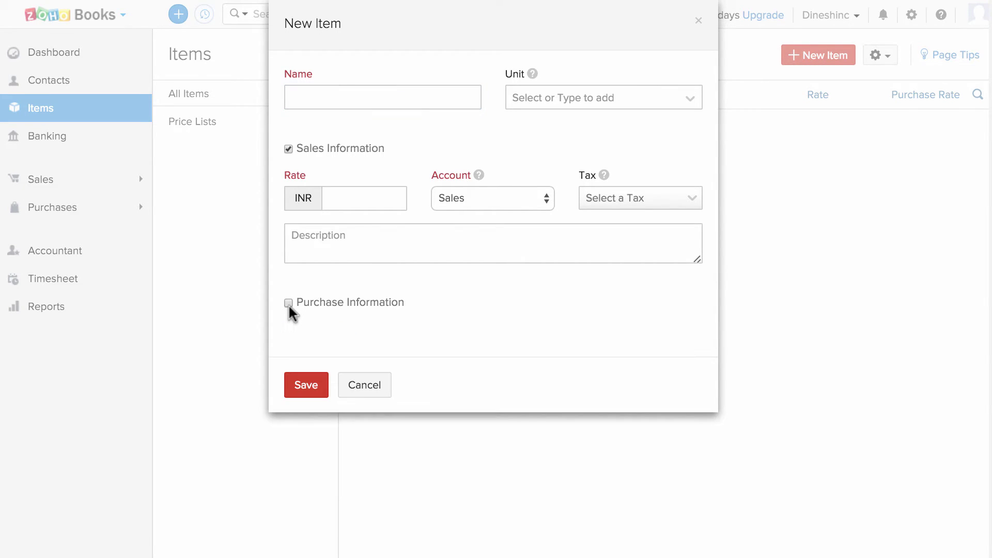
click(362, 97)
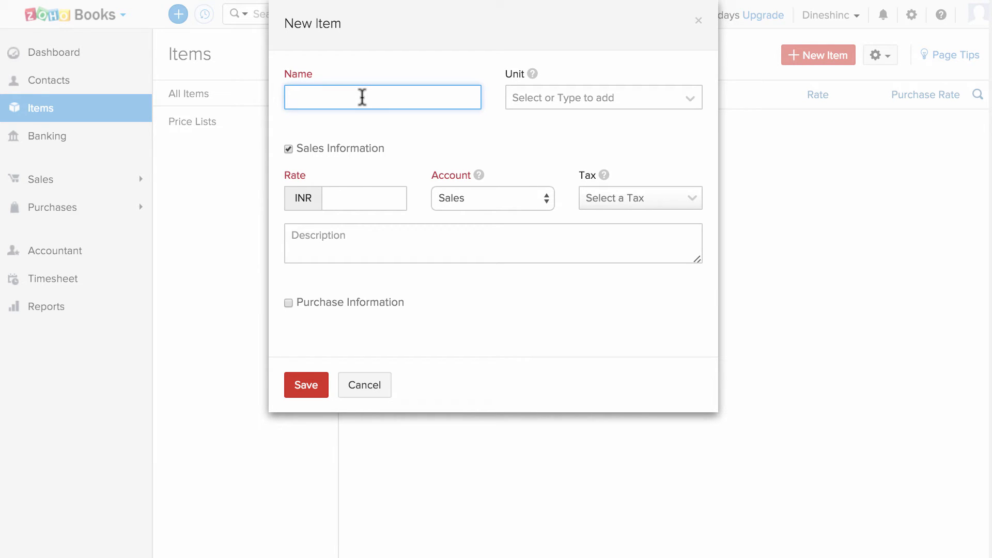
text(Service)
Give Service rate 1000, Sales account, description 'This is the service I provide', and save.
click(353, 189)
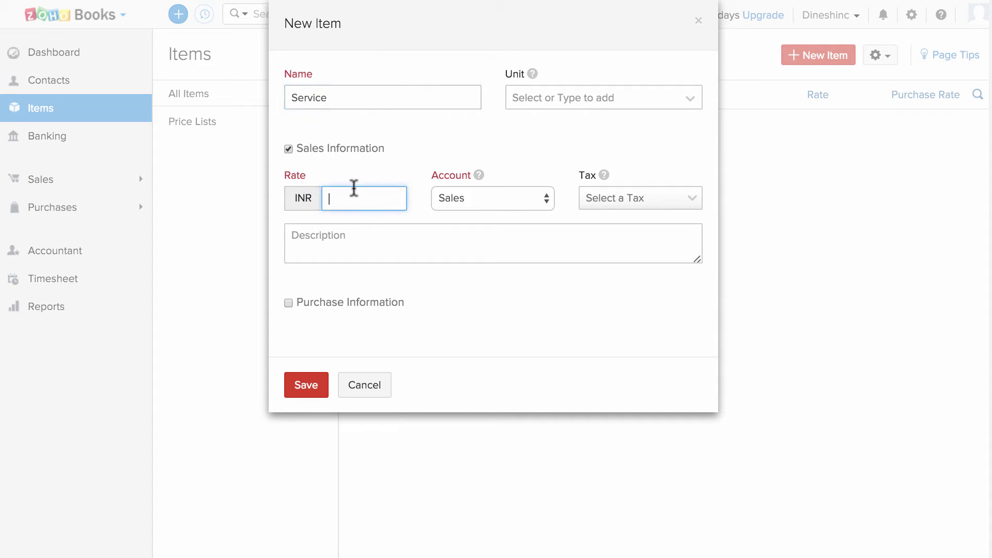
text(1000)
click(461, 205)
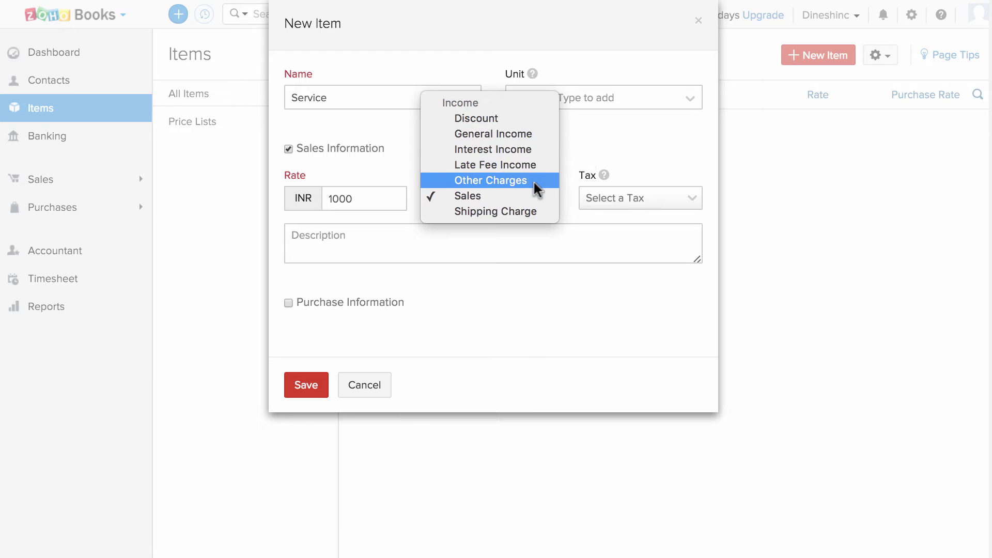
click(533, 196)
click(625, 202)
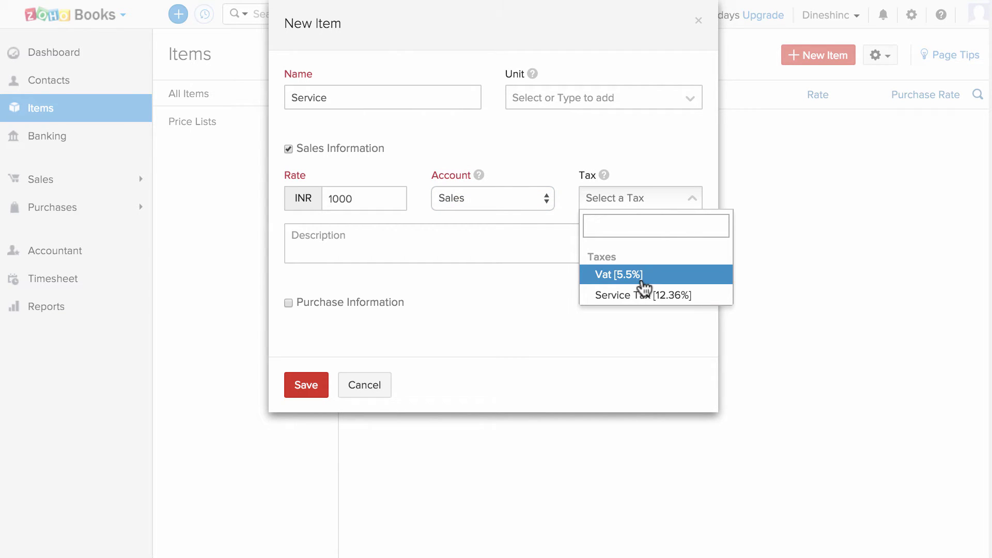
click(501, 250)
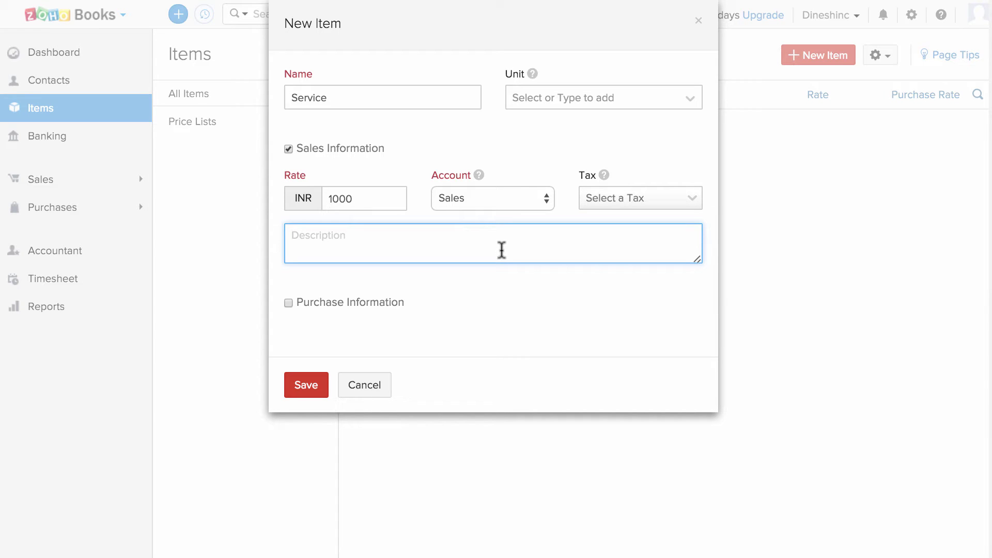
text(This is the service I pro)
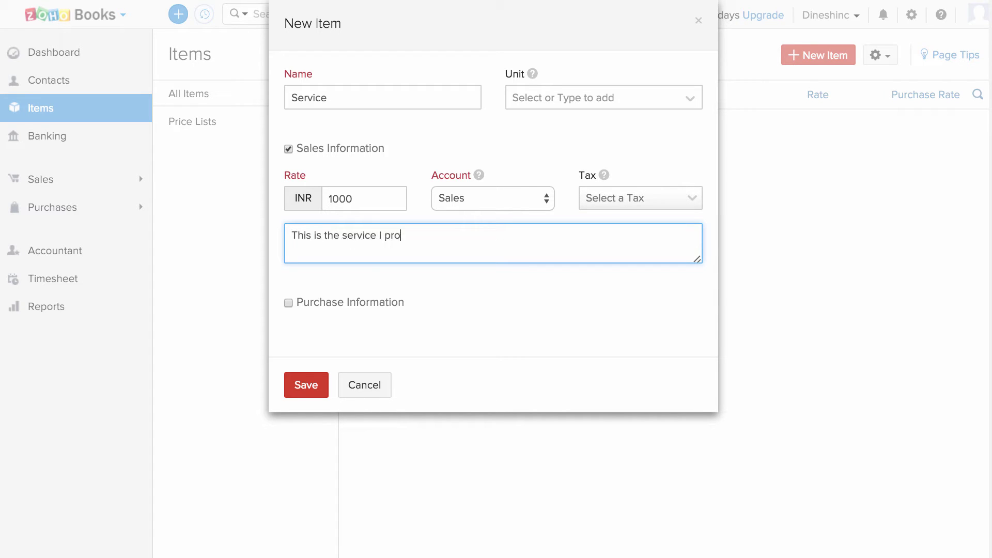
text(vide)
click(306, 386)
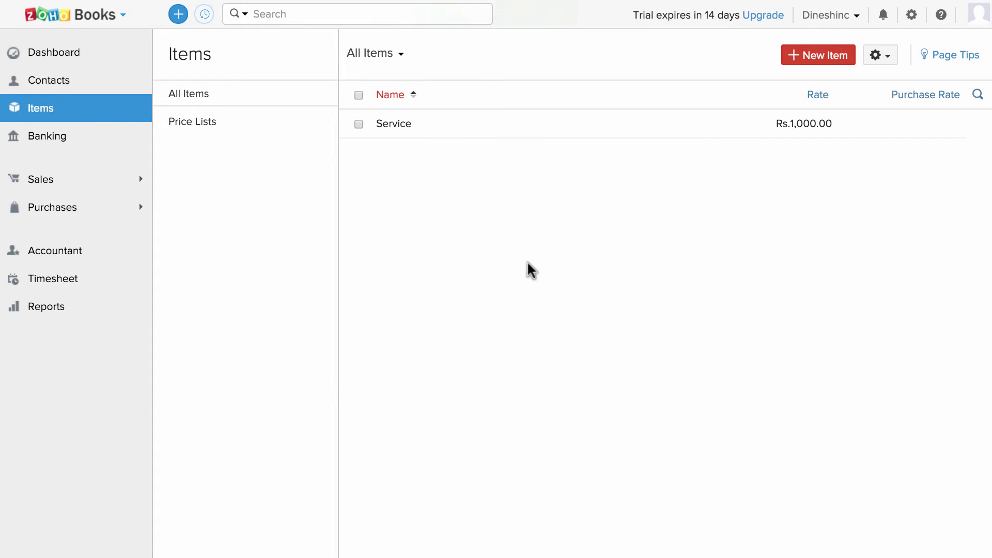
click(894, 69)
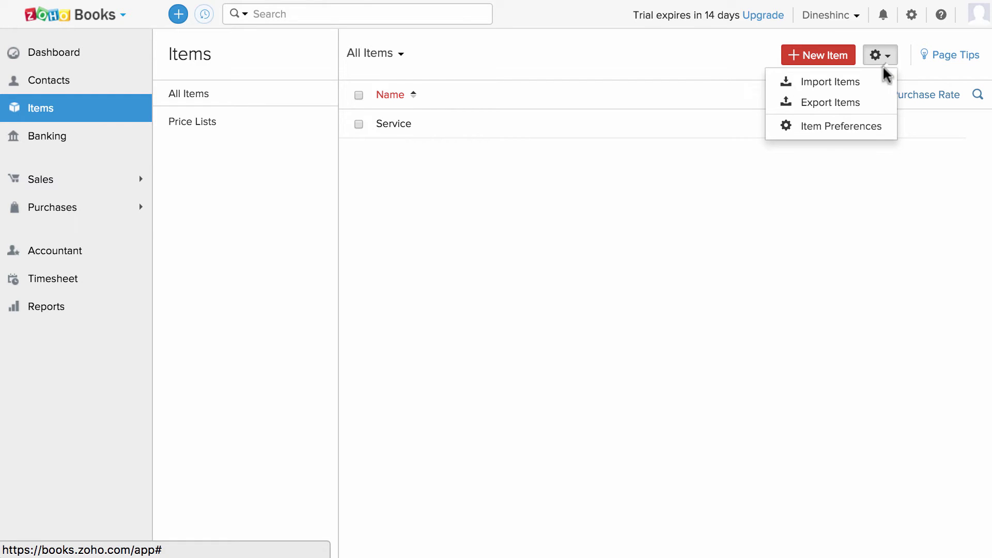
click(879, 79)
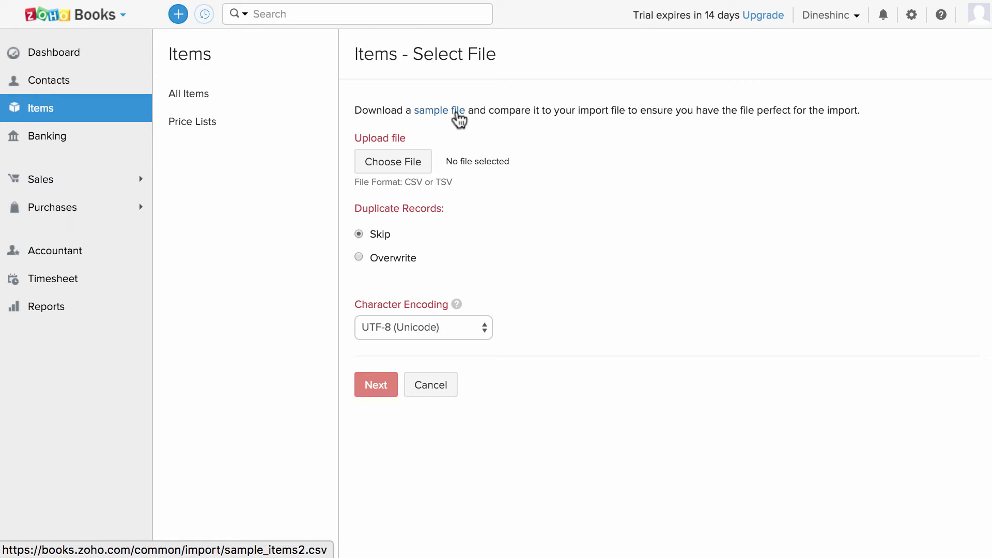
click(433, 384)
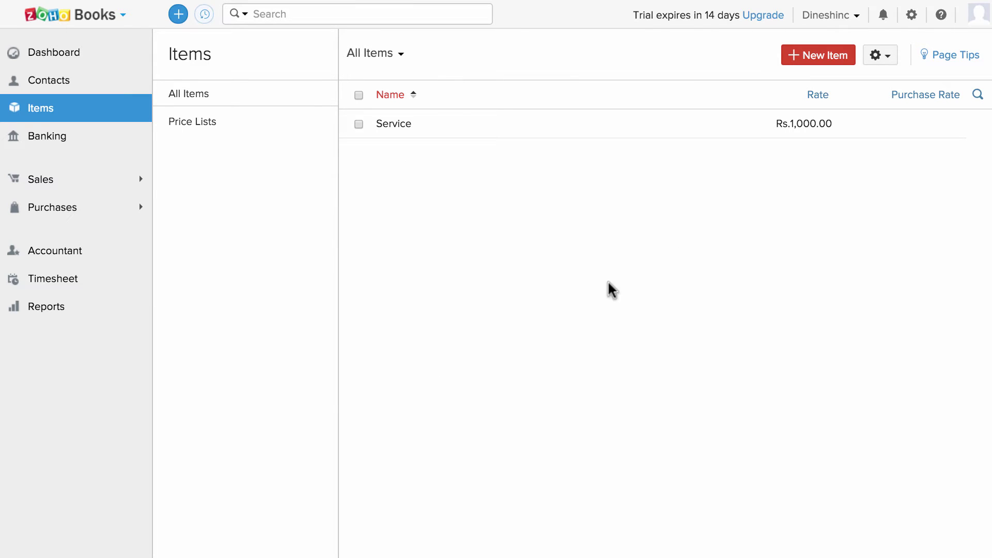
Start item Product at rate 1999, Sales account, Vat 5.5%, with 'This is the product description.'.
click(841, 59)
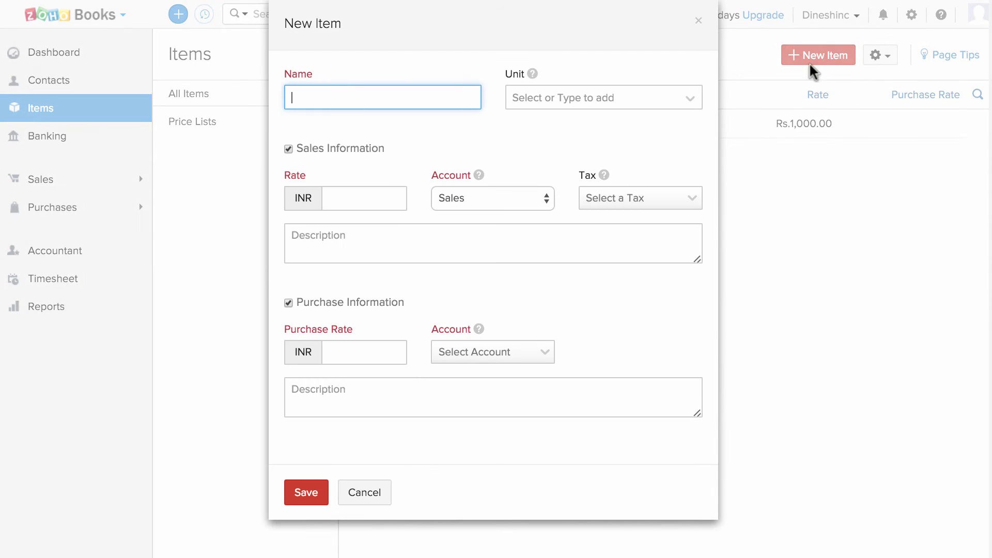
text(Product)
click(383, 202)
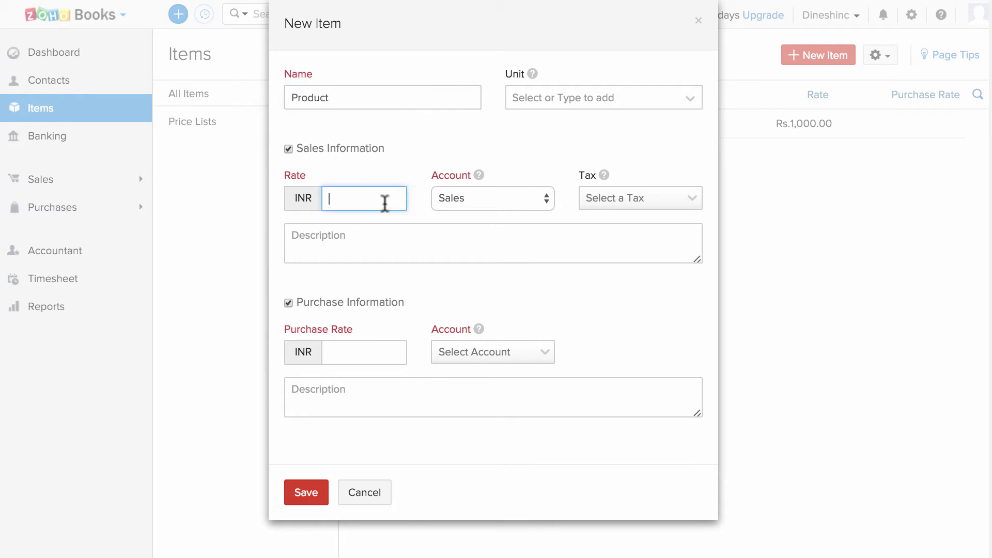
text(1999)
click(474, 200)
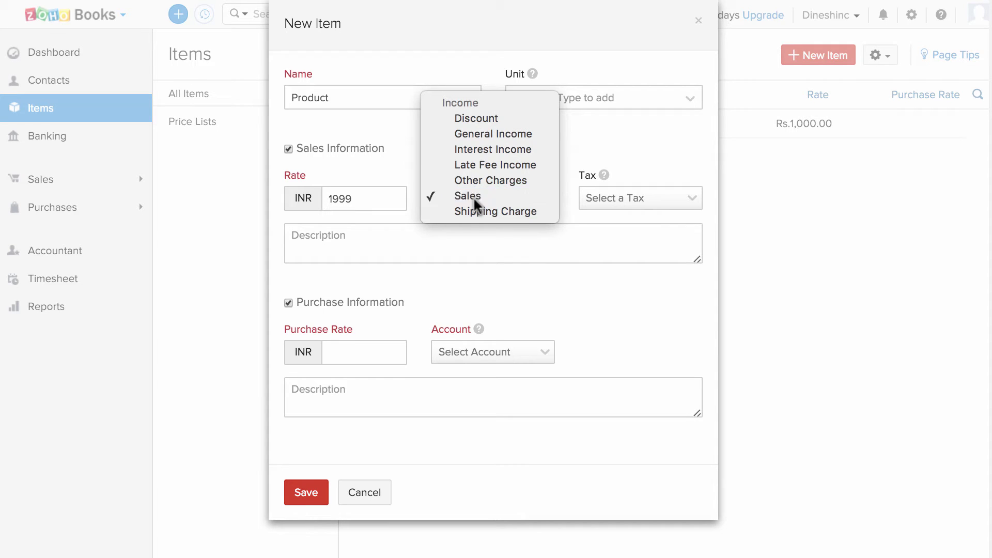
click(473, 196)
click(620, 199)
click(634, 276)
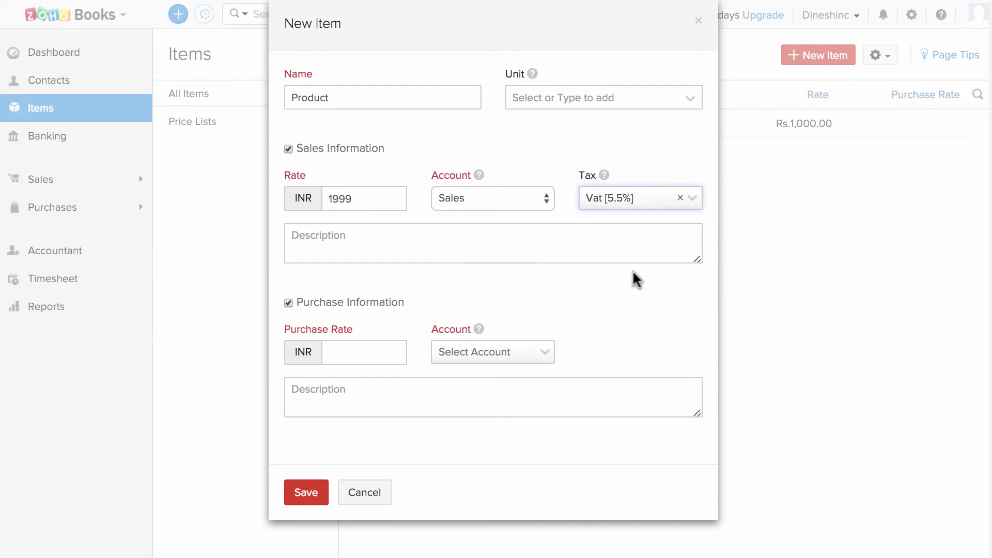
click(534, 248)
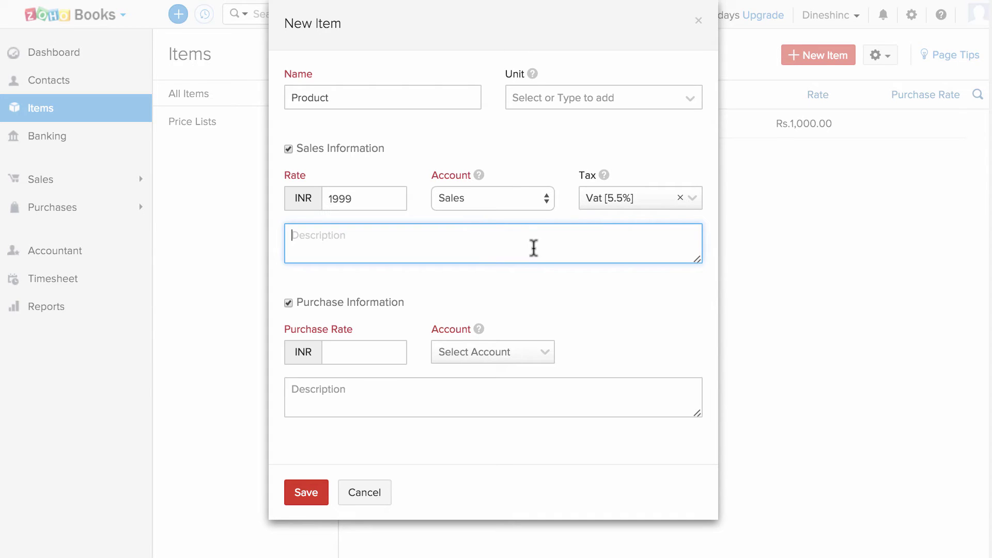
text(This is the product description.)
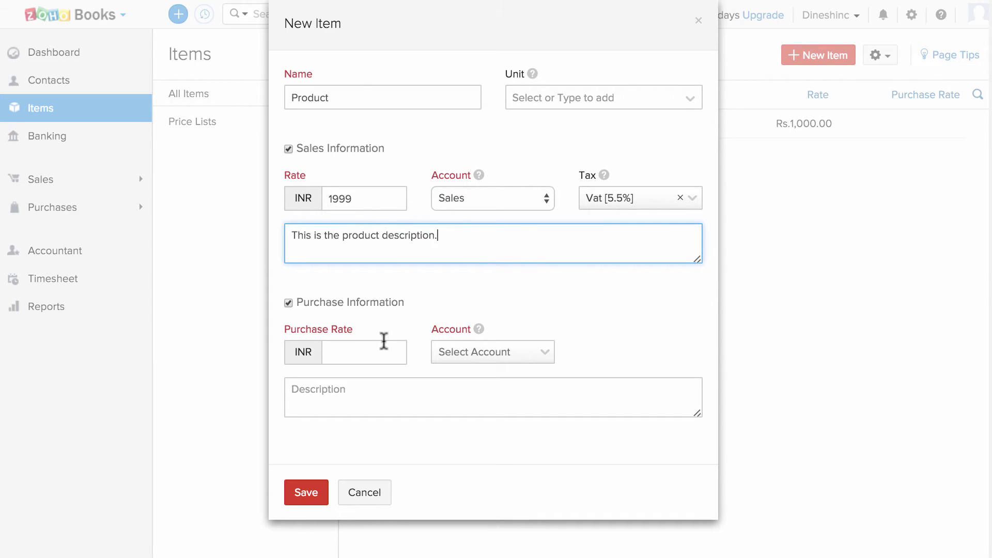
Add purchase rate 1500, Cost of Goods Sold account, 'My purchase description.', and save the item.
click(376, 348)
text(1500)
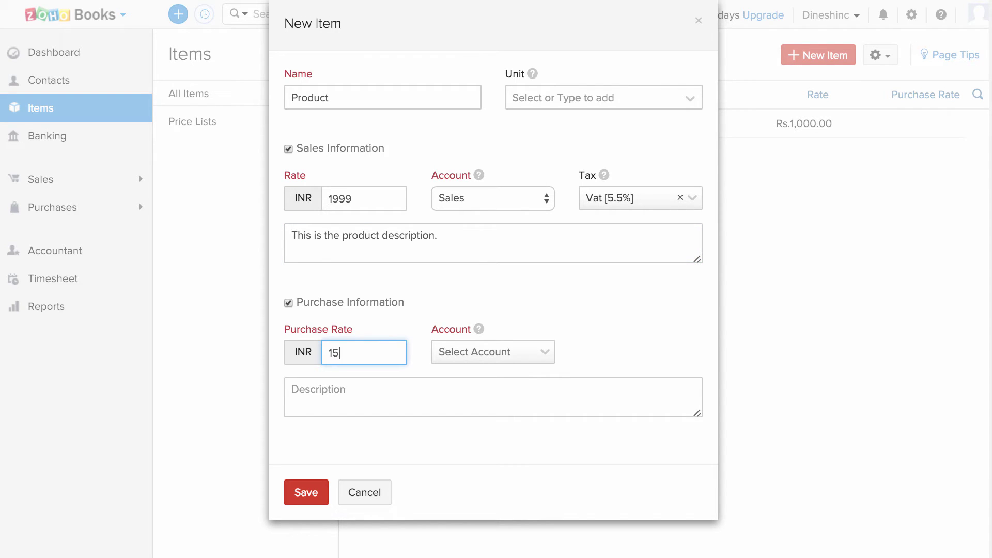
click(484, 355)
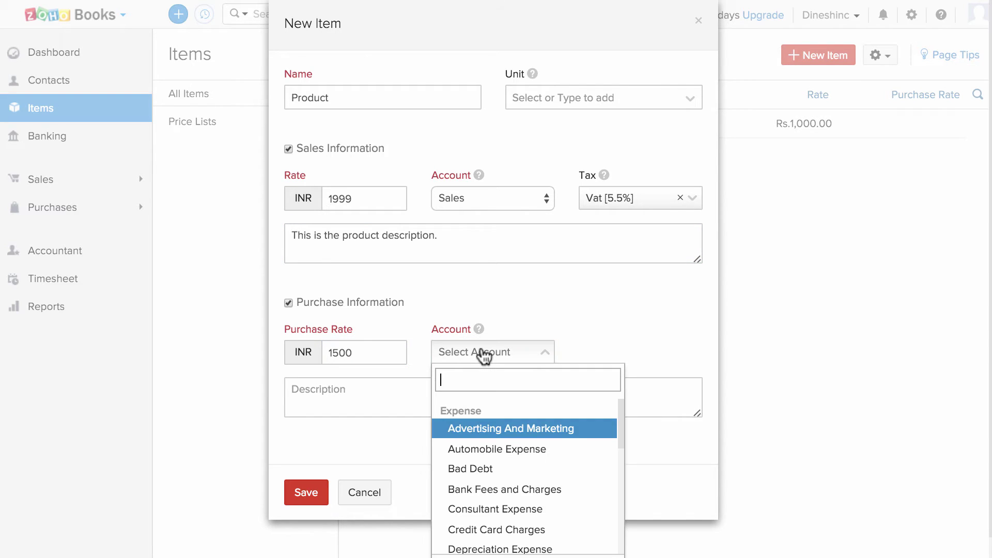
scroll(516, 476, down, 5)
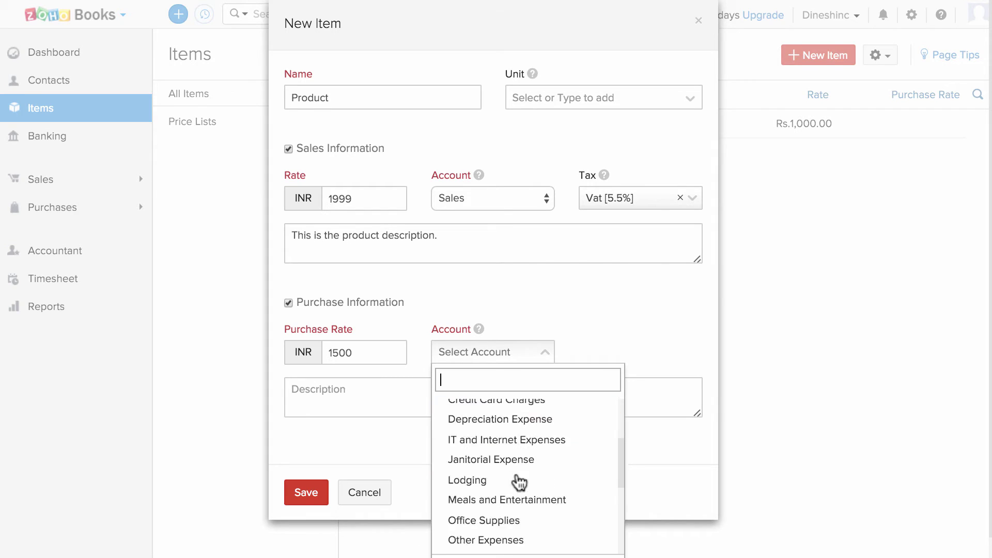
click(520, 523)
click(333, 405)
text(M)
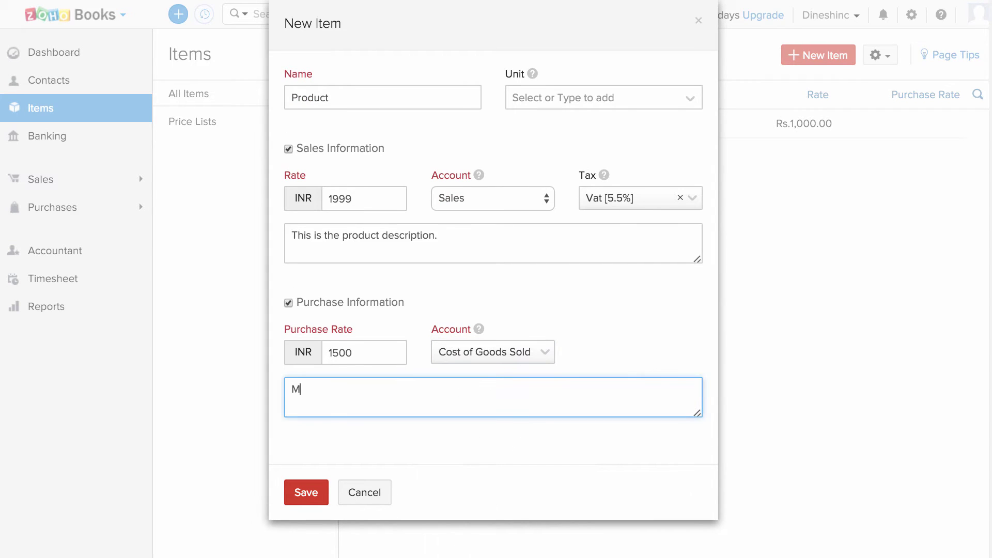
text(y purchase description.)
click(293, 482)
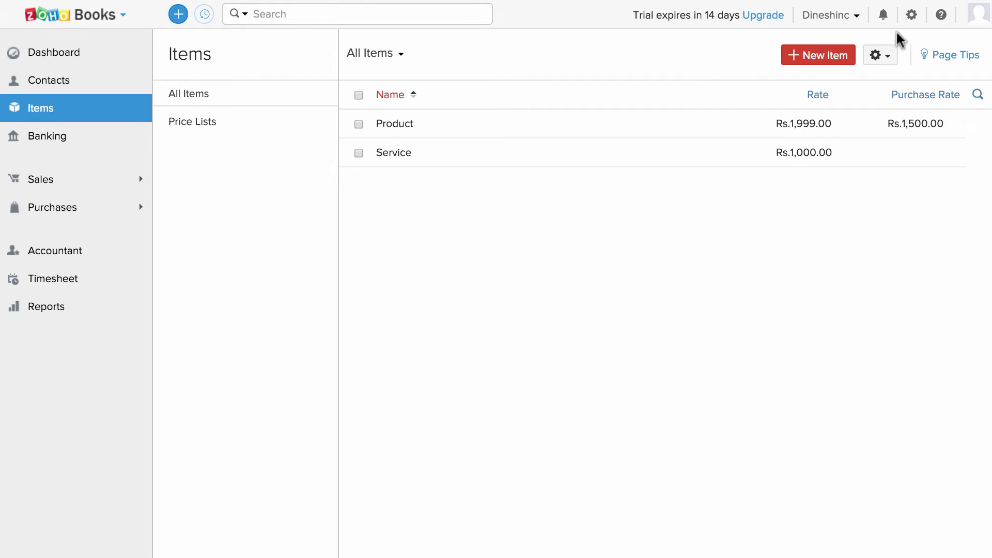
In Items preferences, tick Enable Inventory and reorder-point notifications, save, and go back to items.
click(912, 16)
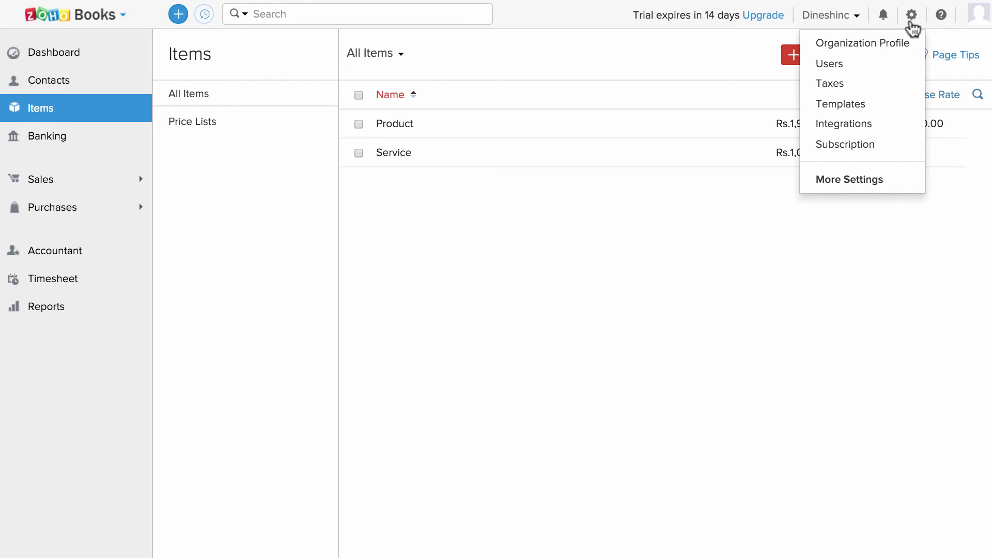
click(886, 182)
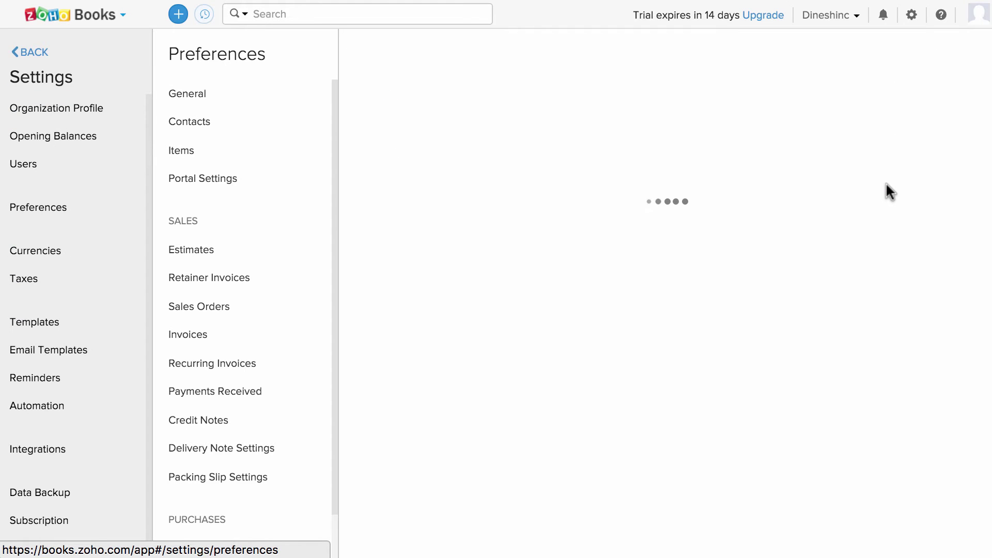
click(208, 153)
click(358, 253)
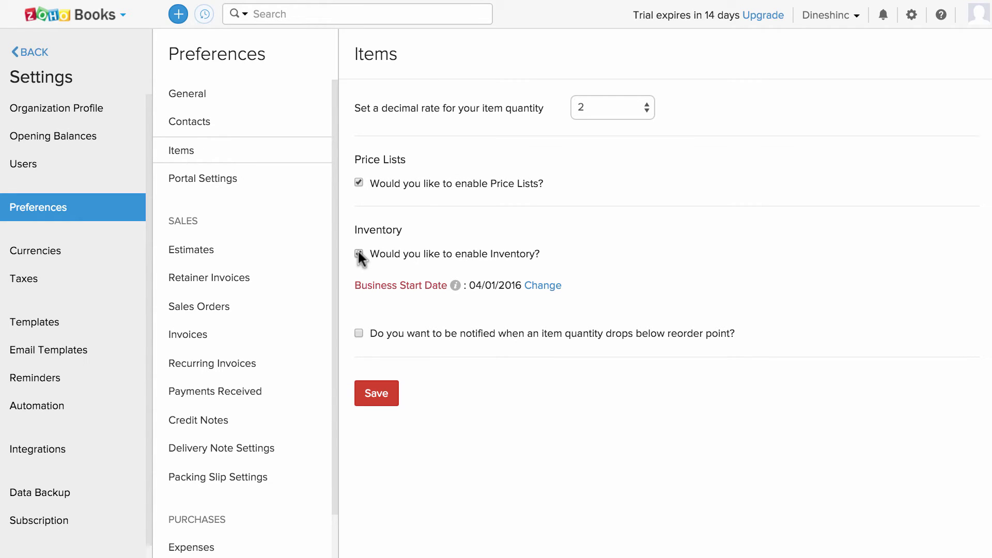
click(358, 333)
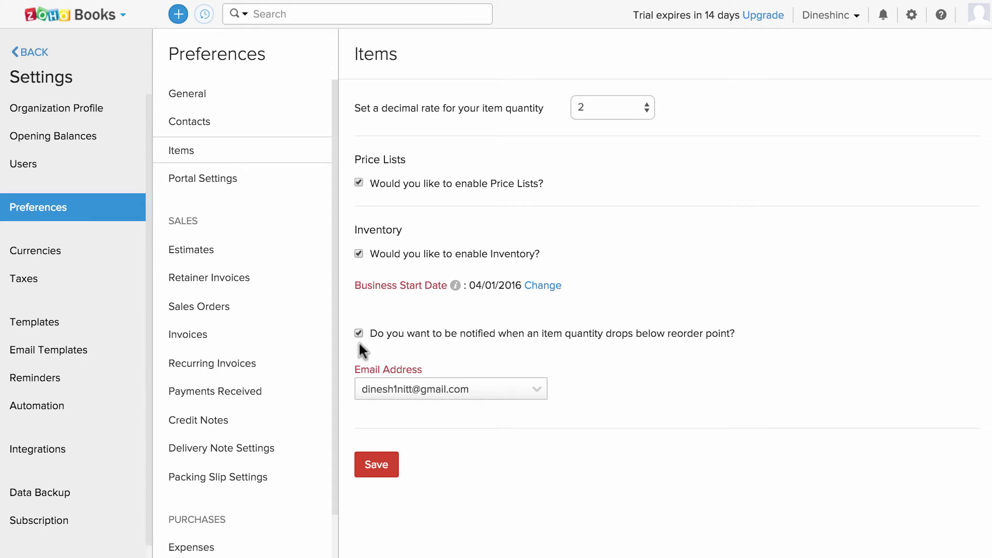
click(381, 464)
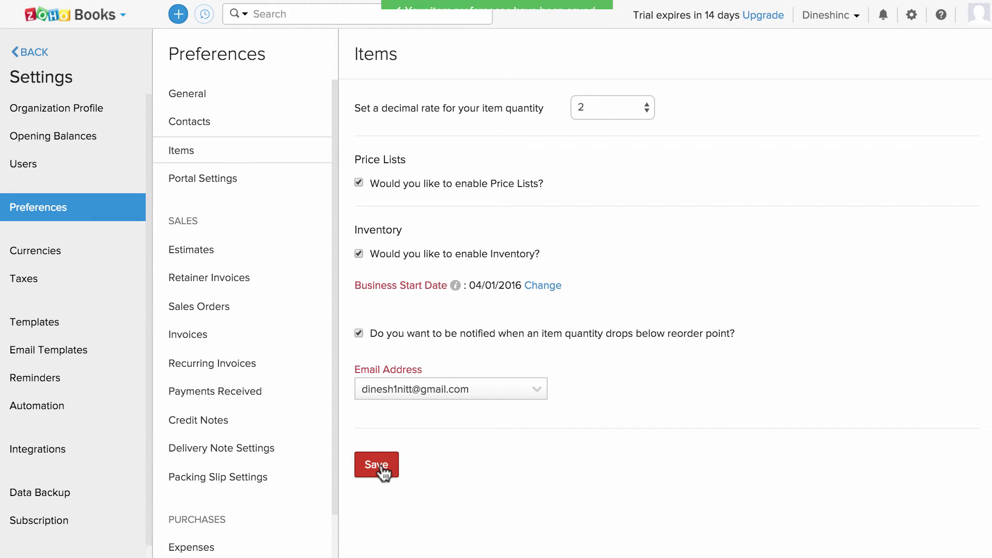
click(32, 52)
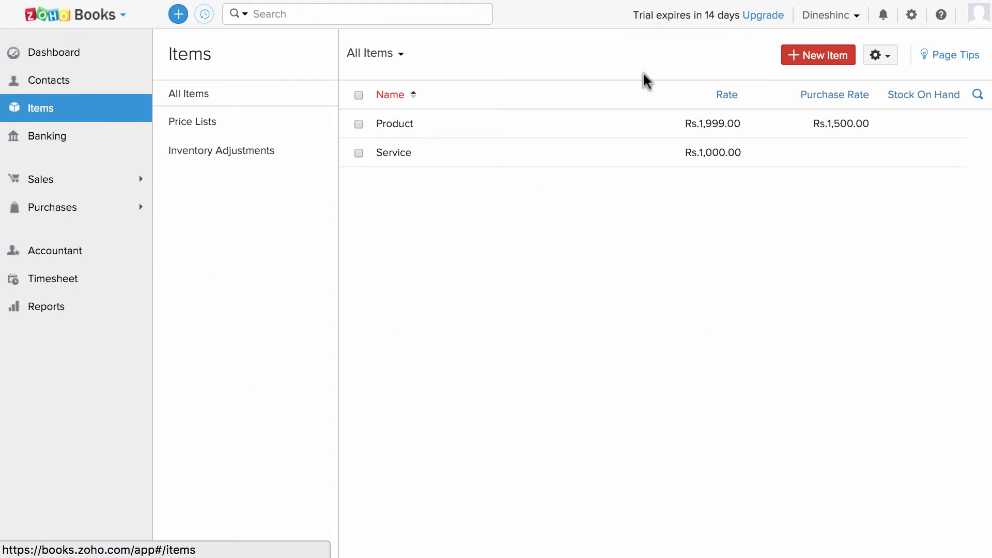
Start a new item Product with Inv at rate 1500 with sales description 'My inv product description.'.
click(795, 55)
text(Produ)
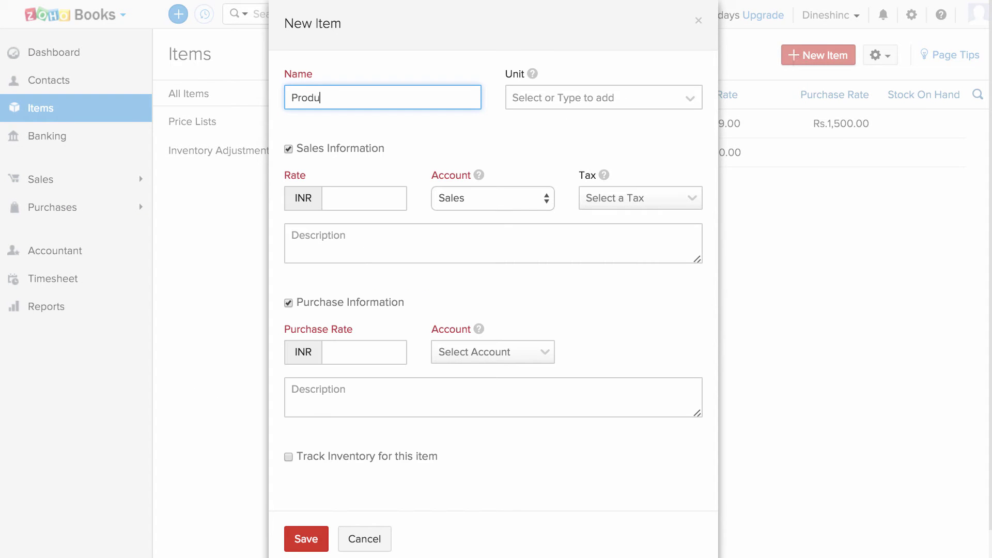
text(ct with Inv1500)
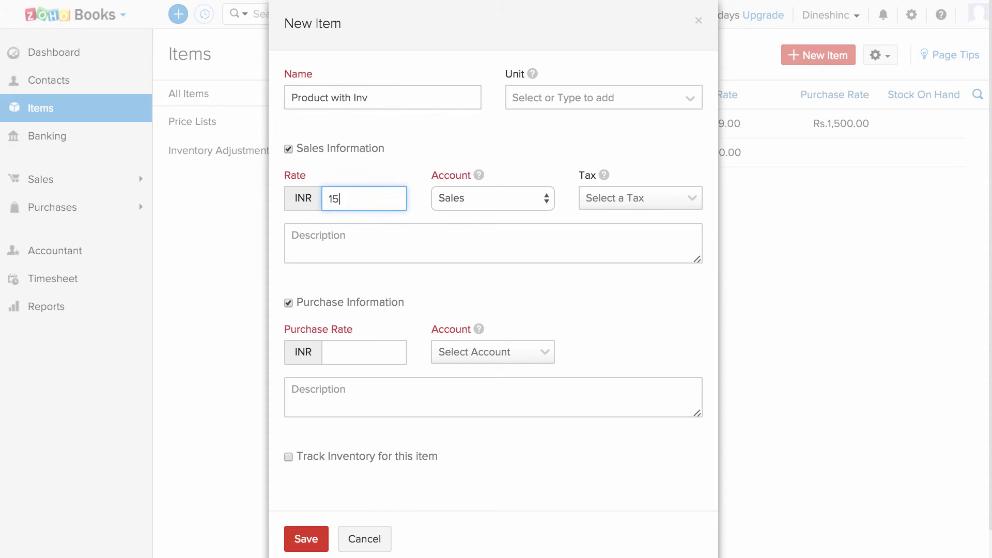
click(430, 234)
text(My inv product description.)
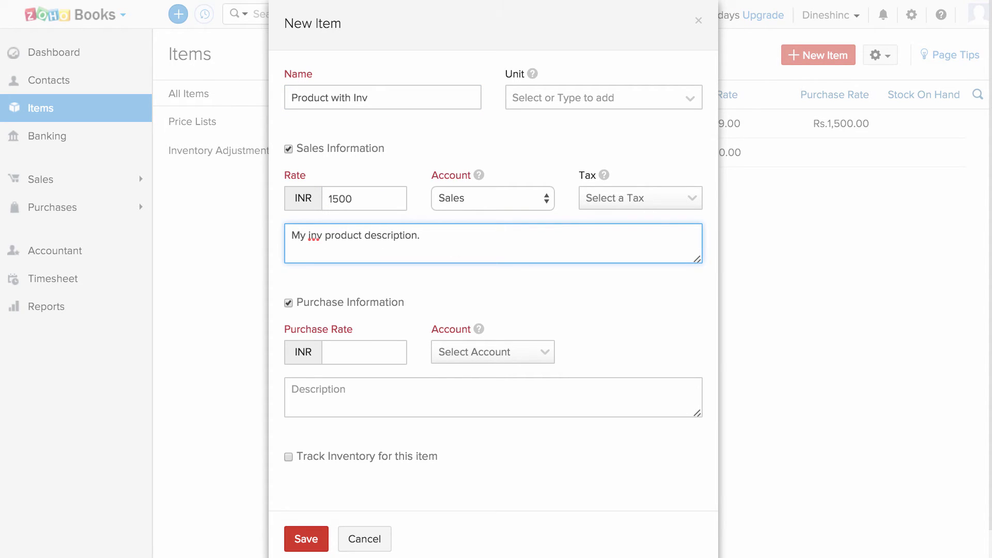
Set purchase rate 1200, Cost of Goods Sold, purchase description, and tick Track Inventory.
click(368, 345)
text(1200)
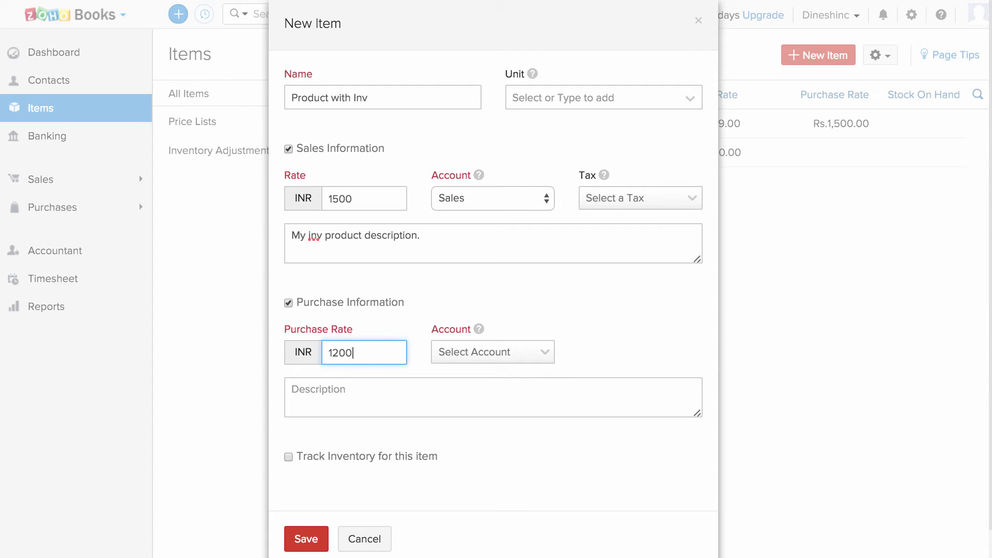
click(476, 241)
click(487, 350)
click(501, 522)
scroll(501, 518, down, 1)
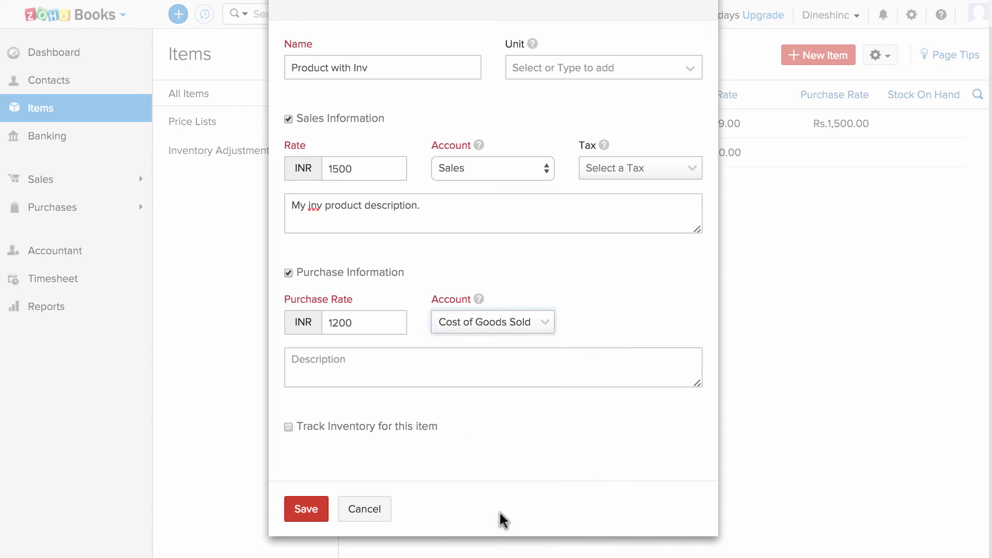
click(372, 367)
text(My inv product purcha)
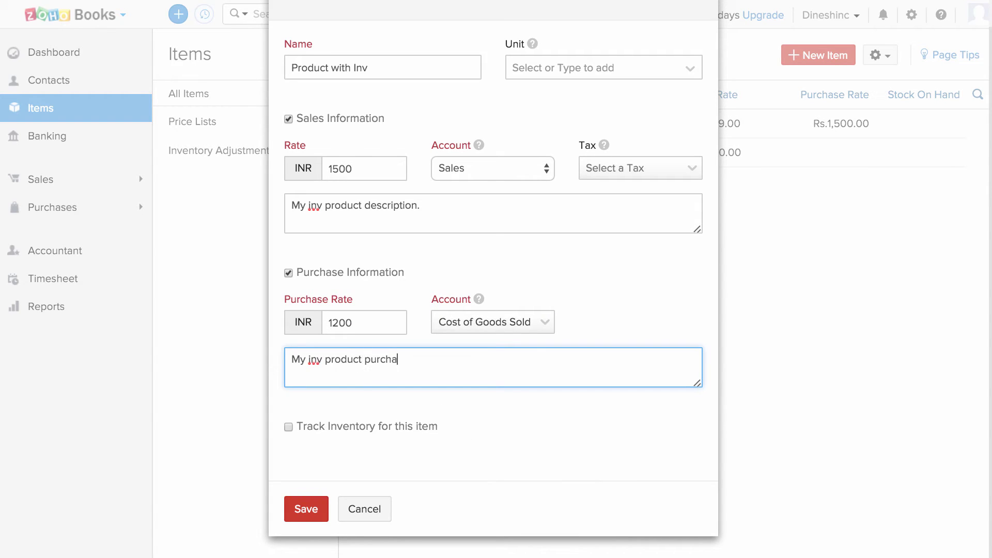
text(se description.)
click(286, 427)
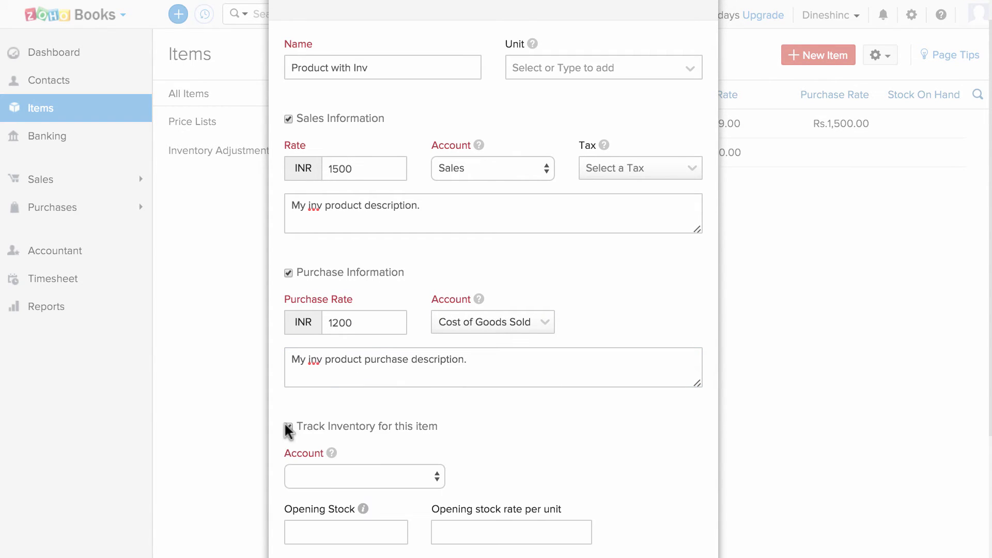
Choose the Inventory Asset account and enter opening stock 10 at rate 1200.
scroll(516, 437, down, 3)
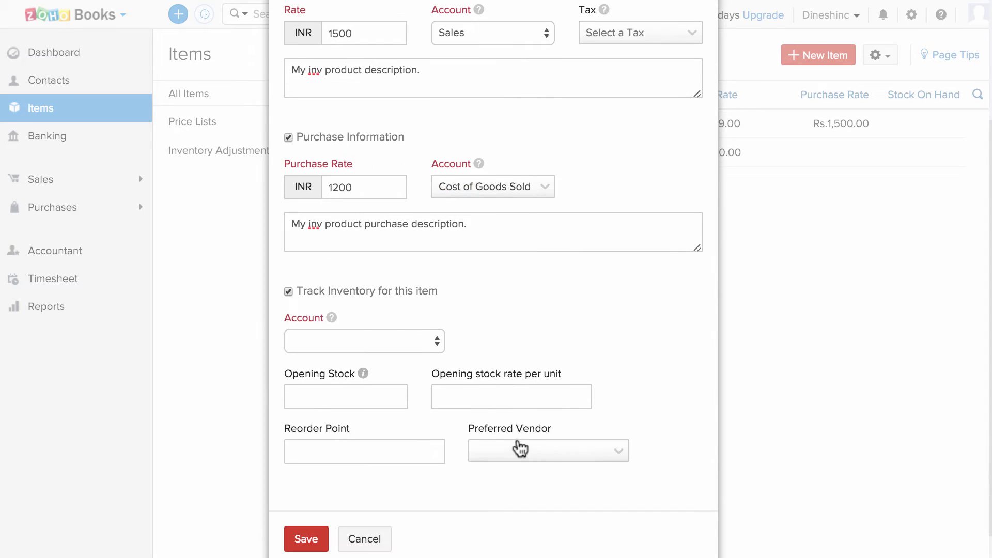
click(405, 340)
click(405, 369)
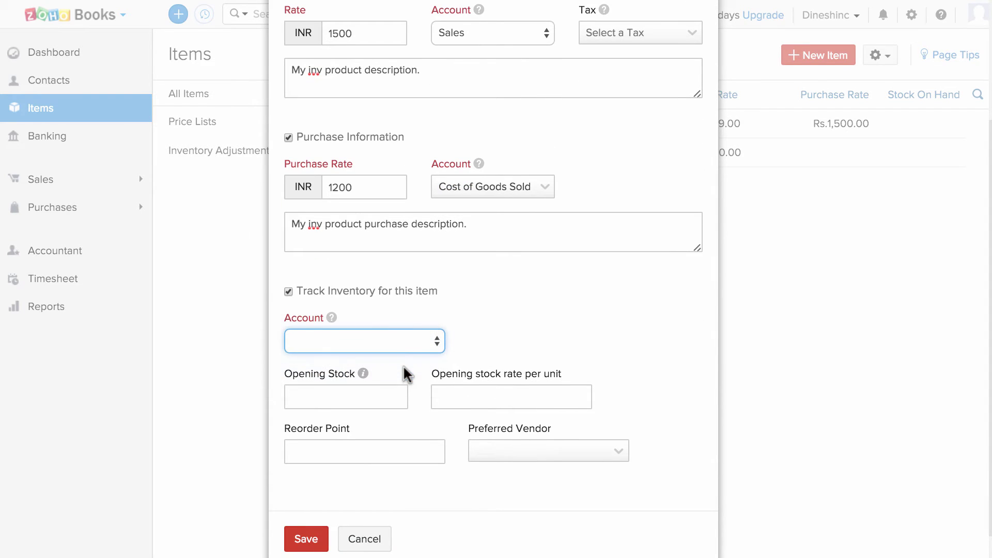
click(371, 395)
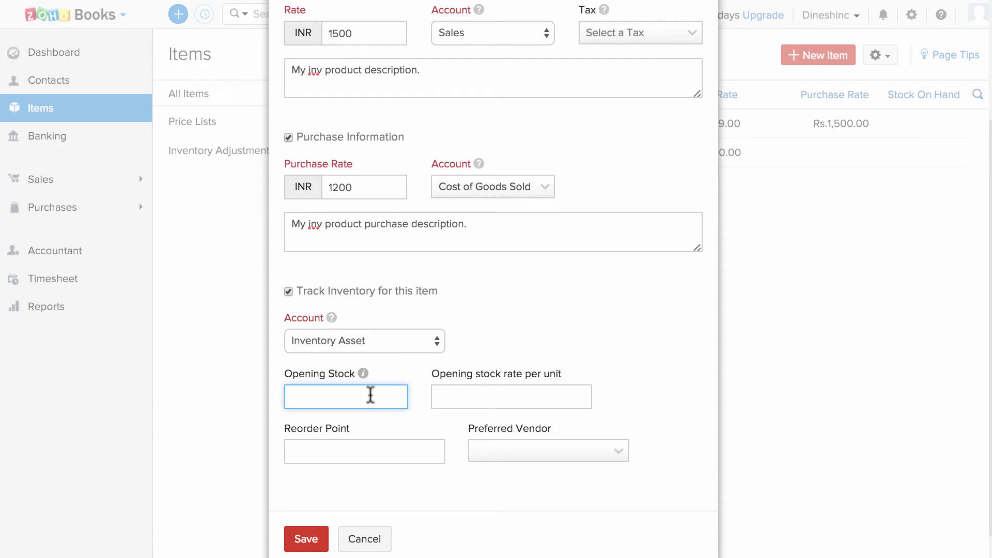
text(10)
click(460, 402)
text(1200)
Set reorder point 10, pick Vendor as preferred vendor, and save Product with Inv.
click(411, 447)
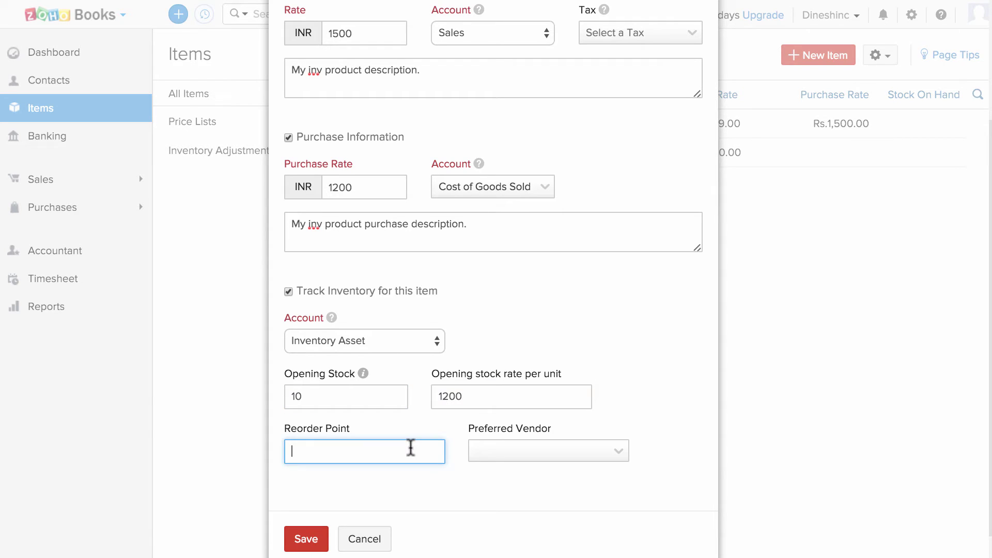
text(100)
key(BackSpace)
click(528, 456)
click(538, 506)
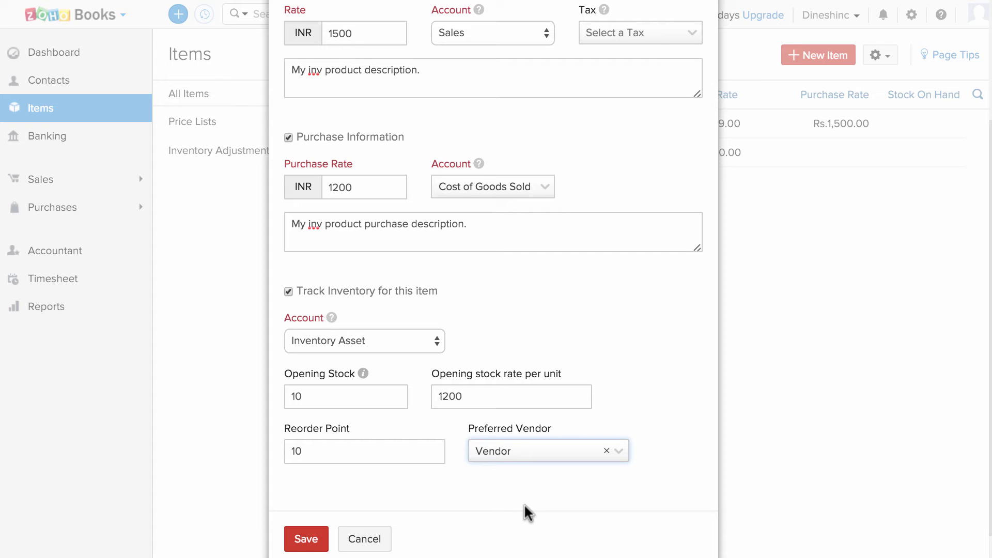
click(320, 540)
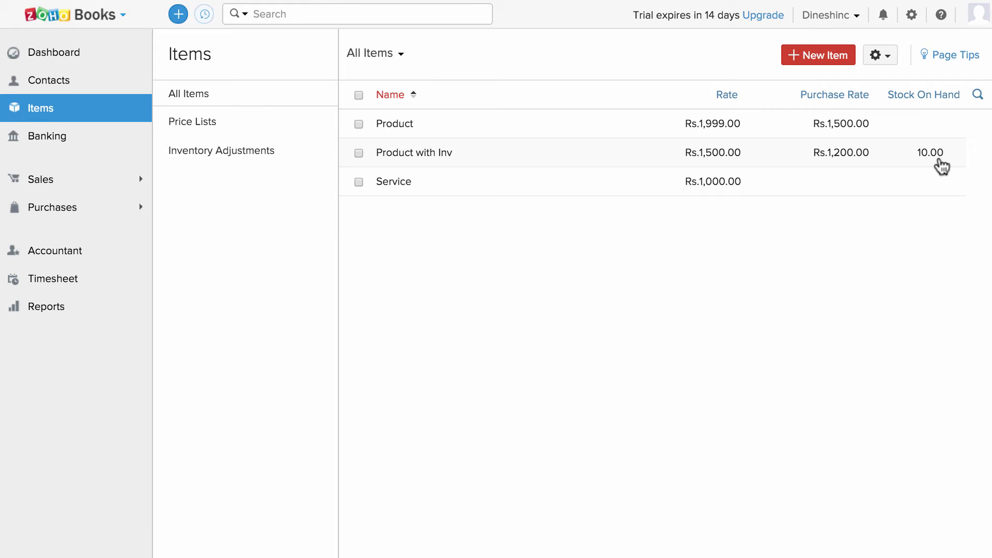
View the Inventory Summary, Inventory Valuation Summary and FIFO Cost Lot Tracking reports.
click(81, 311)
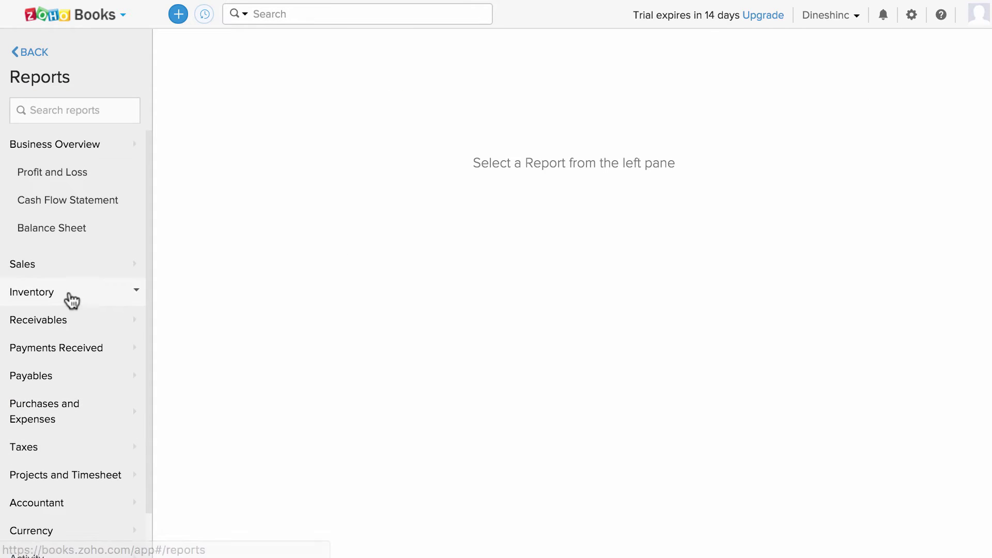
click(72, 296)
click(77, 239)
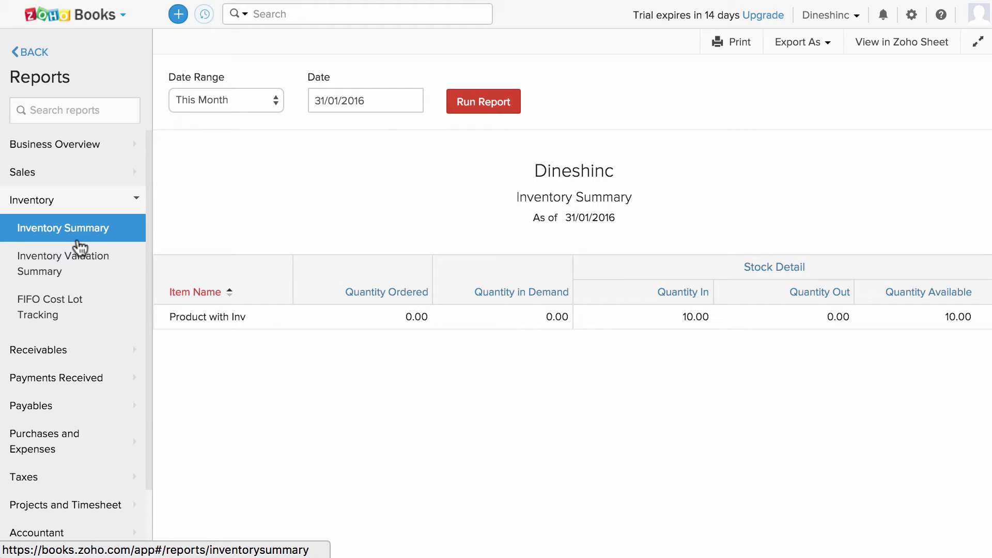
click(83, 259)
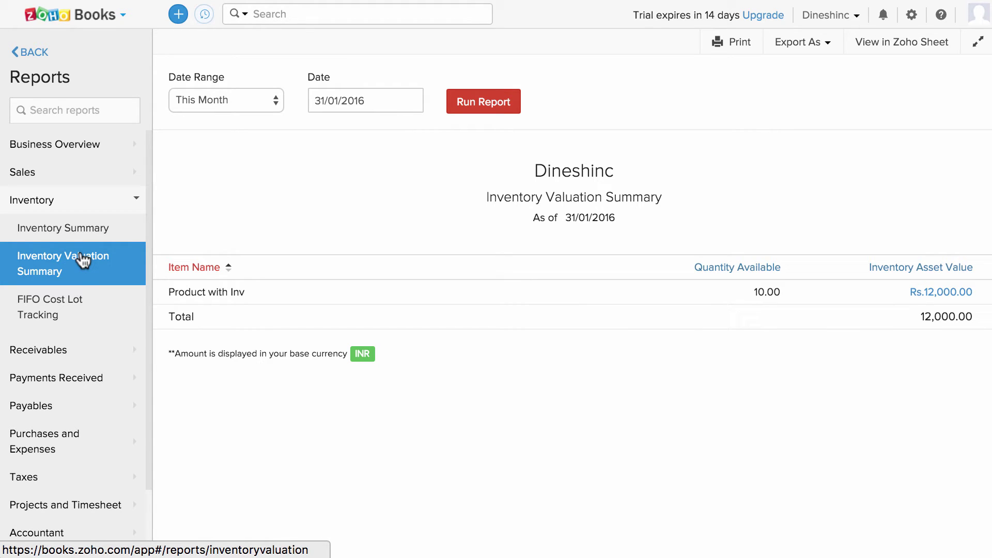
click(82, 305)
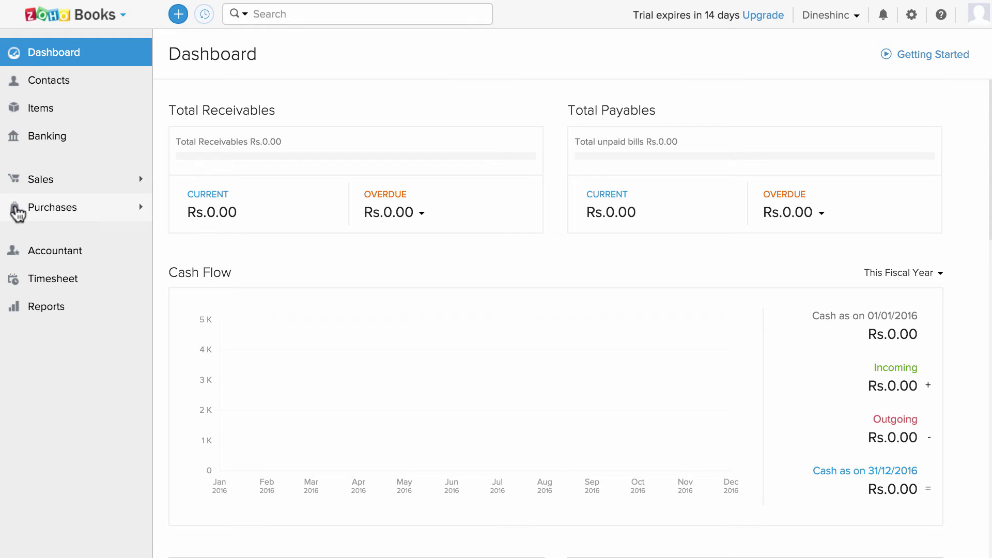
Start a new purchase order from the Purchases > Purchase Orders list.
click(16, 210)
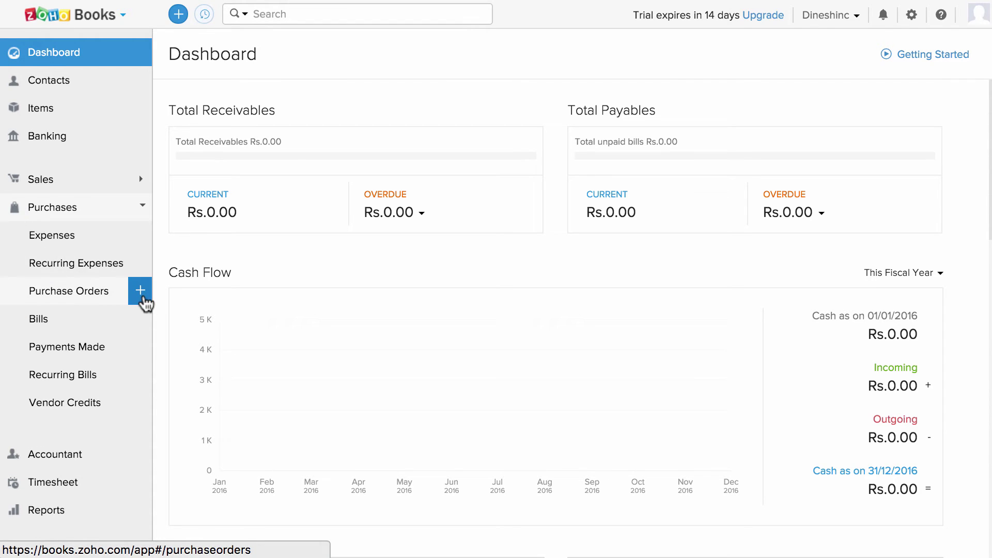
click(111, 304)
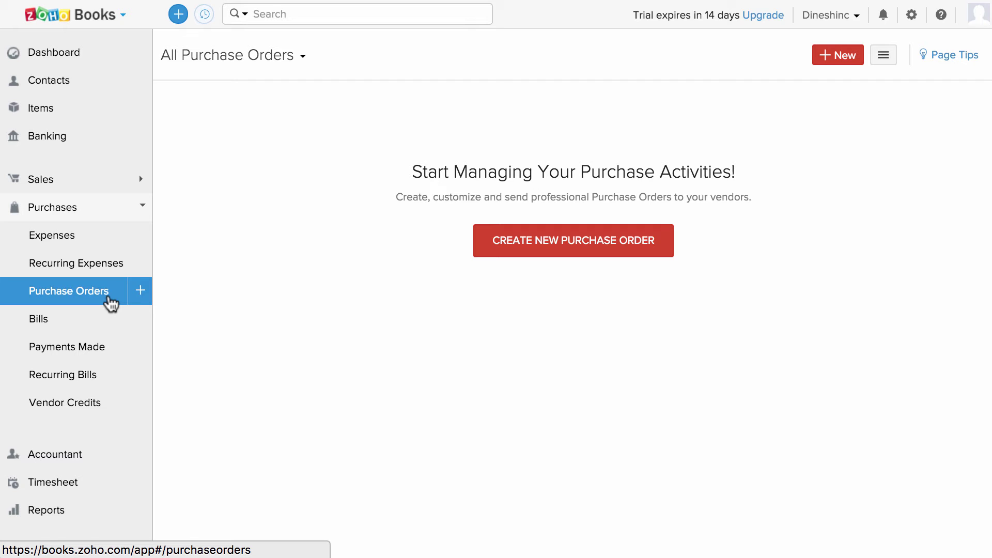
click(142, 292)
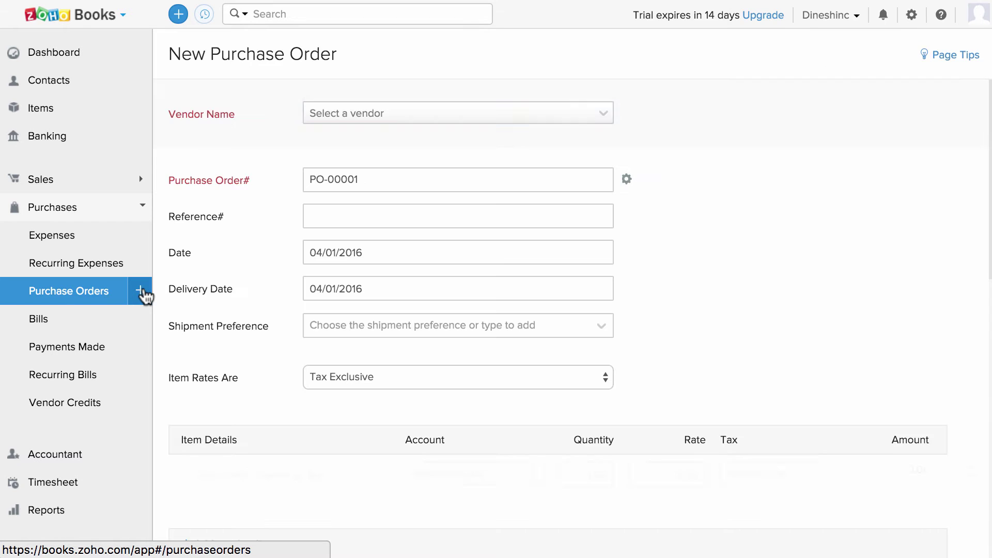
Dismiss the New Vendor form and select Vendor as the order's vendor.
click(355, 120)
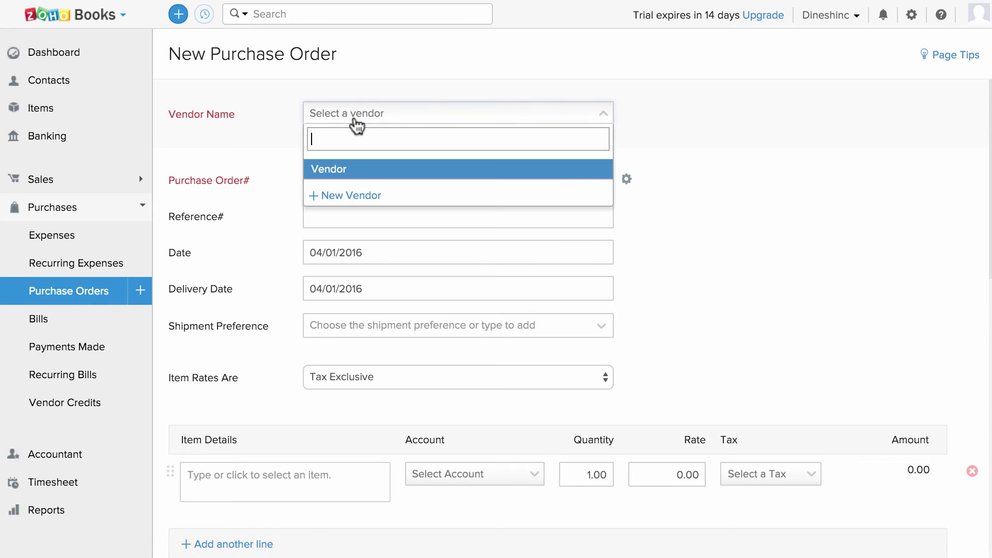
click(362, 196)
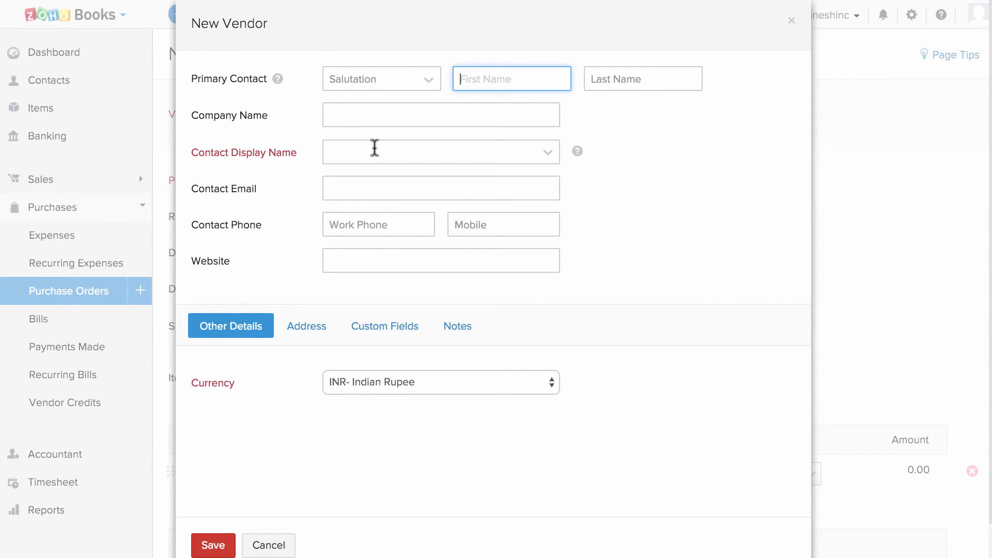
click(261, 545)
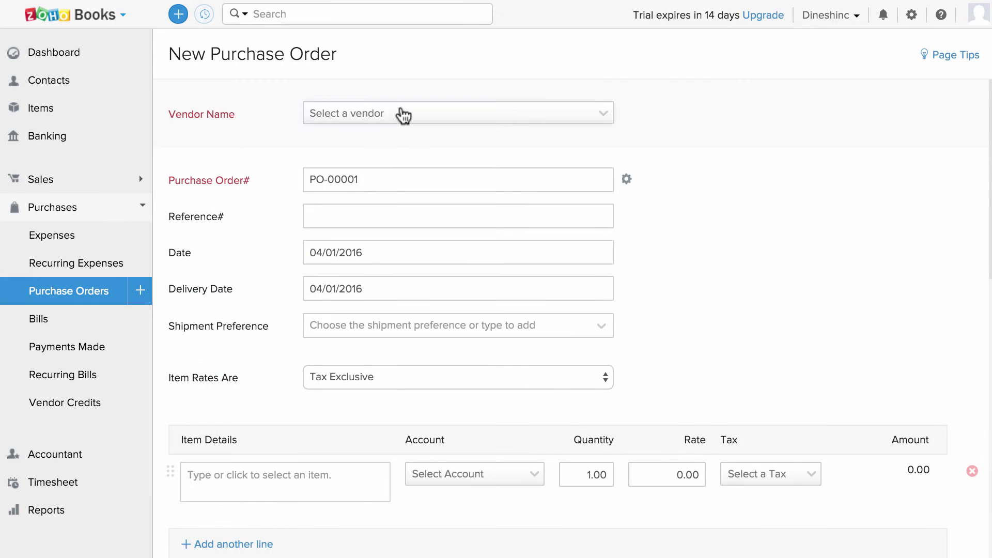
click(404, 115)
click(401, 171)
click(399, 239)
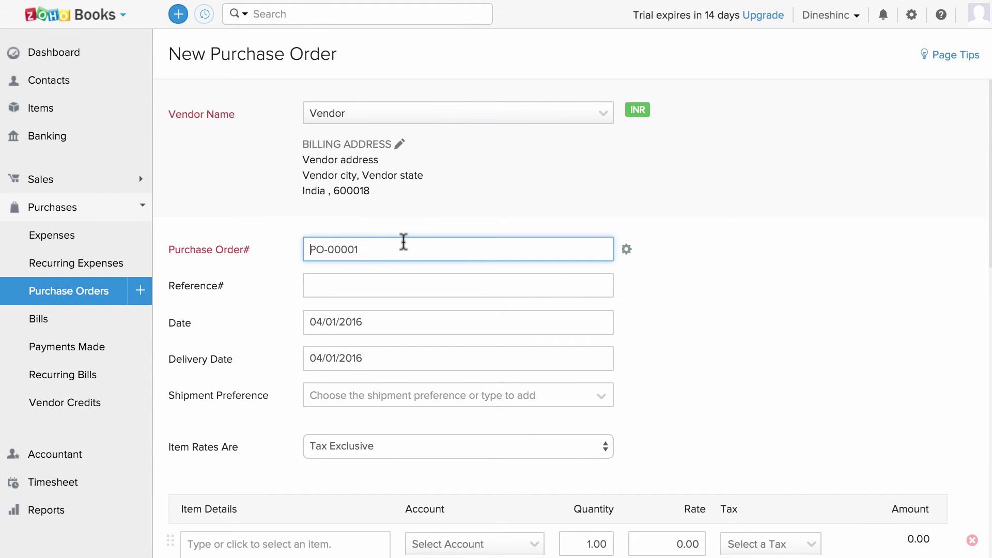
Review the purchase order numbering settings without changes and keep item rates Tax Exclusive.
click(625, 248)
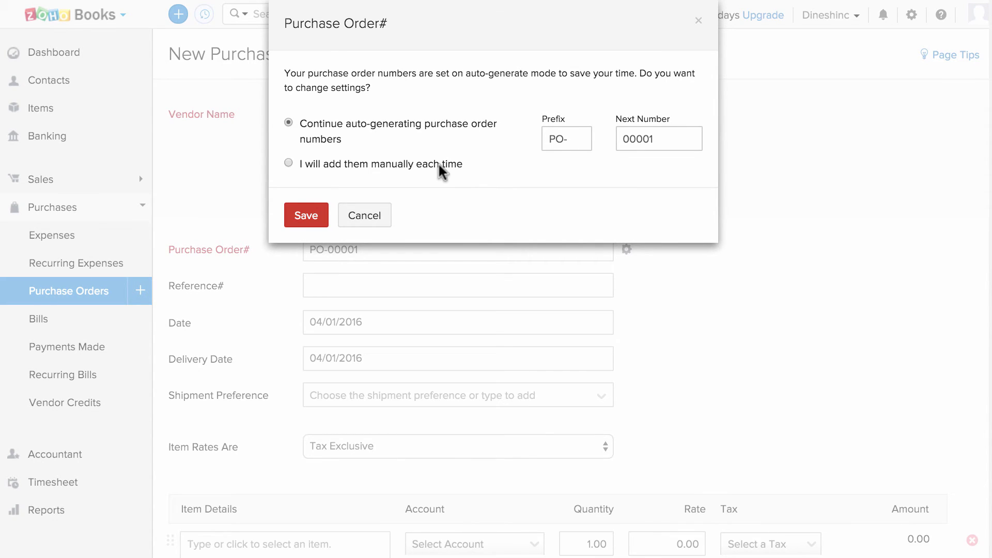
click(580, 138)
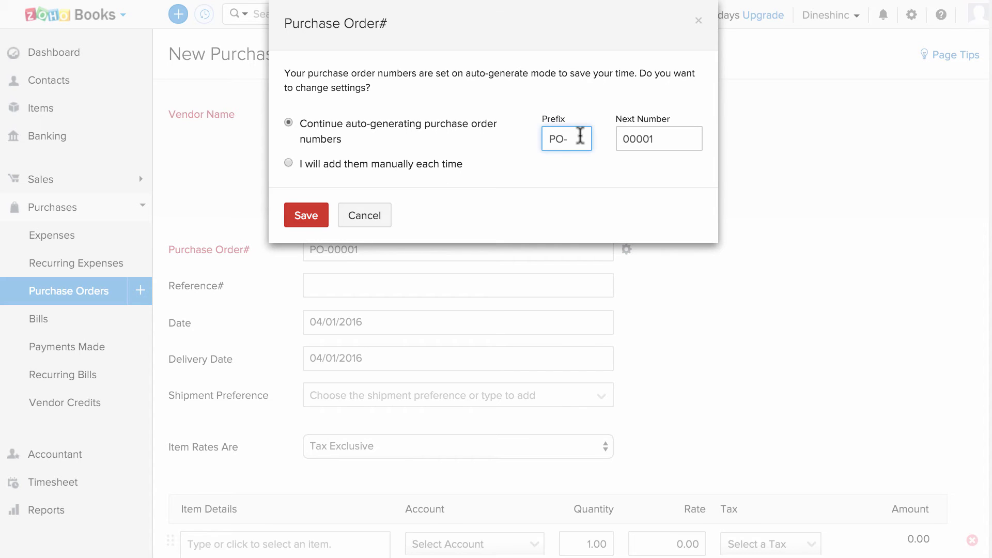
click(654, 137)
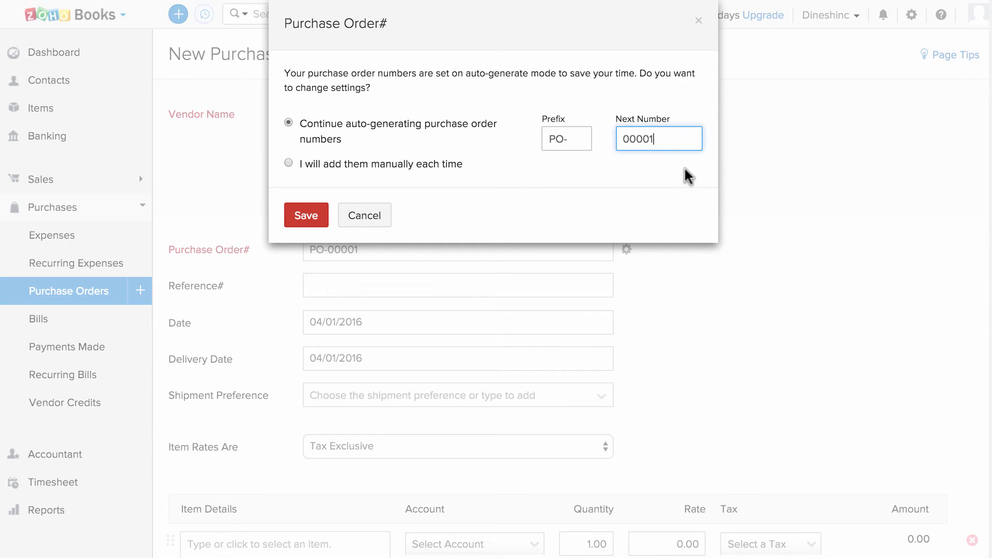
click(371, 213)
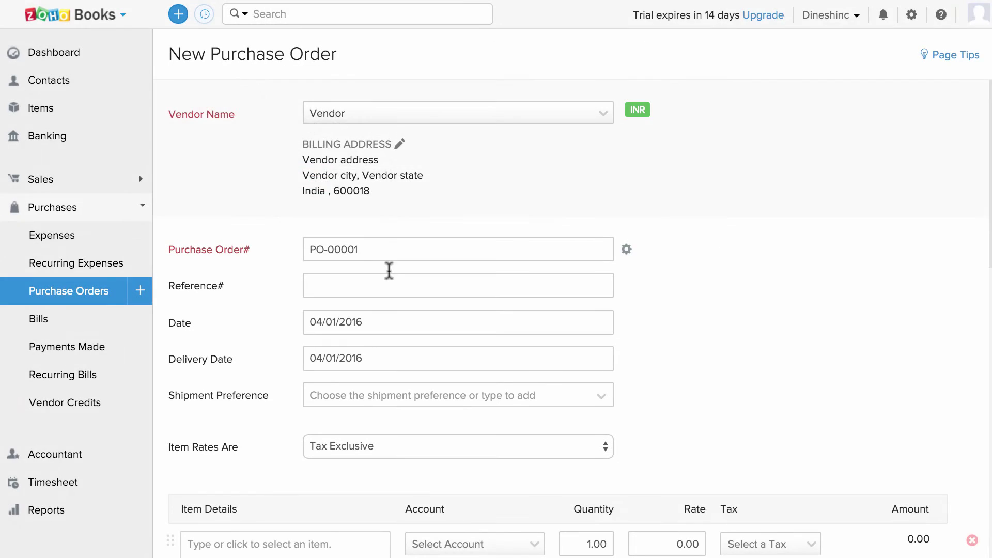
click(393, 290)
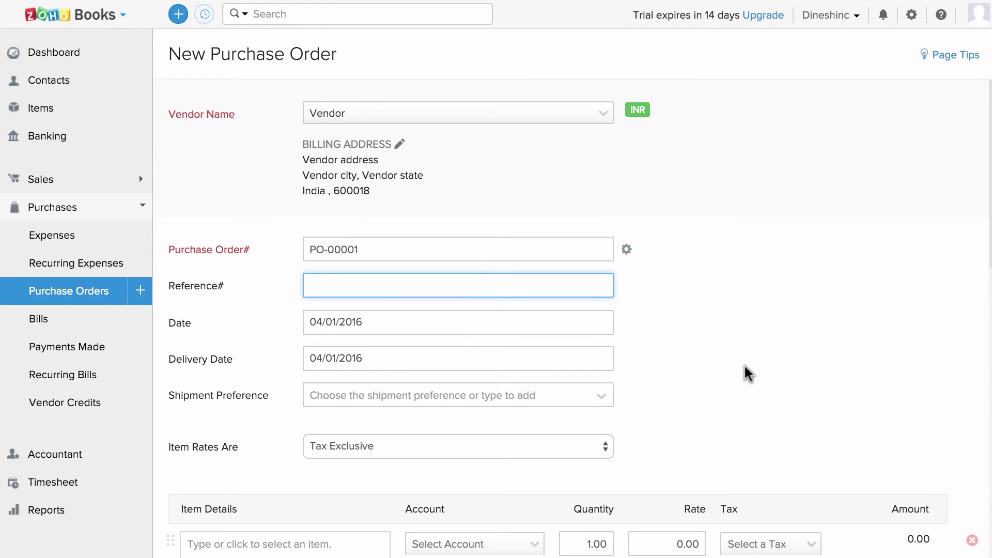
scroll(709, 395, down, 3)
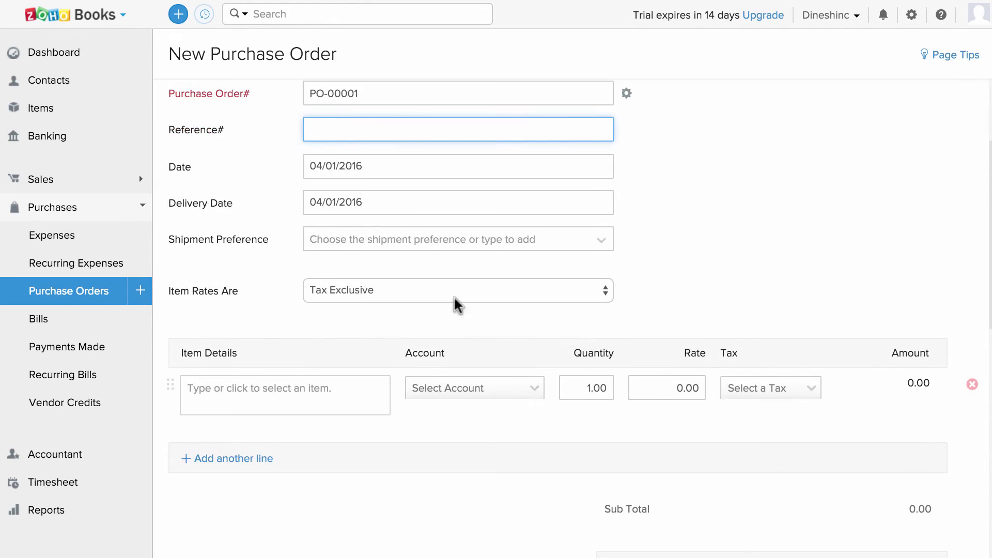
click(430, 239)
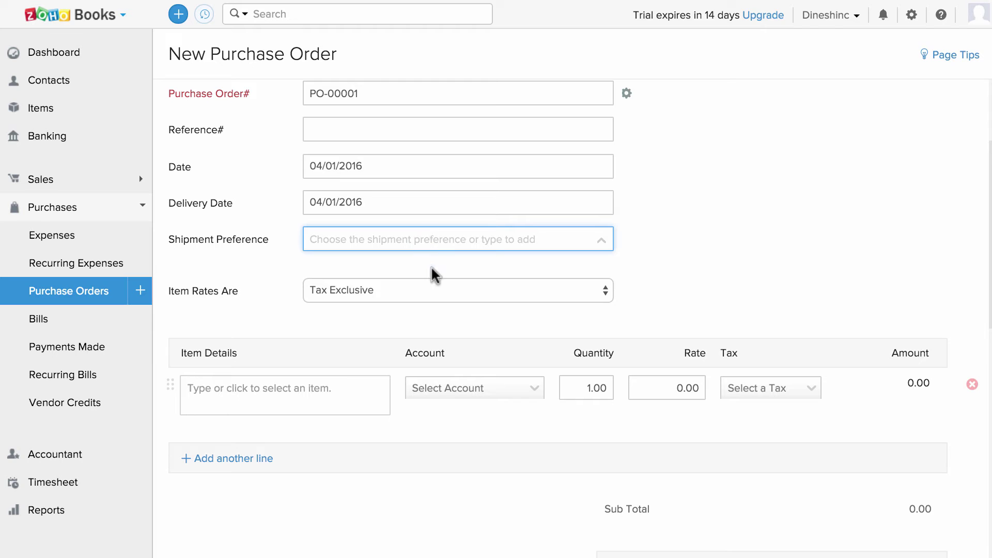
click(435, 289)
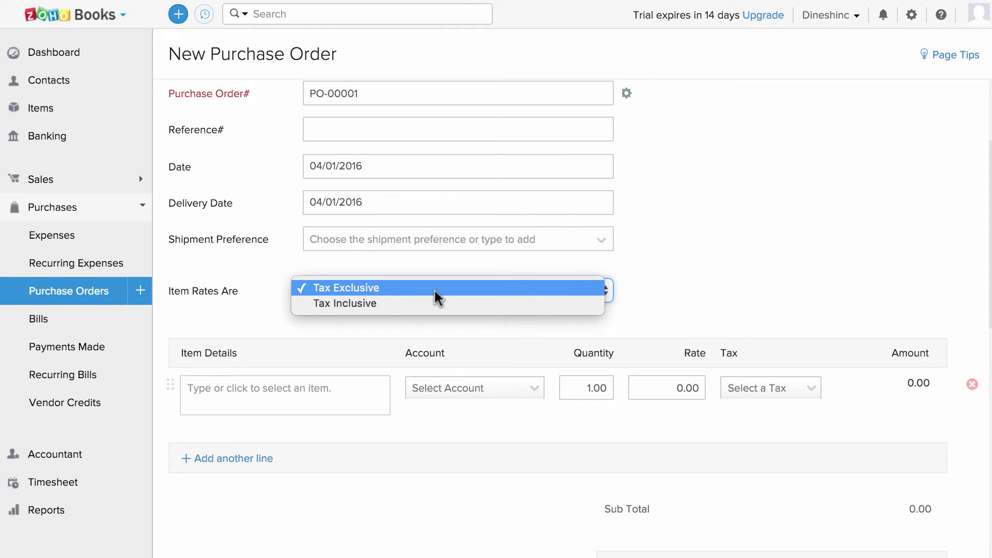
click(652, 272)
Add Product with Inv as a line item at quantity 100, totalling Rs.120000.00.
click(300, 398)
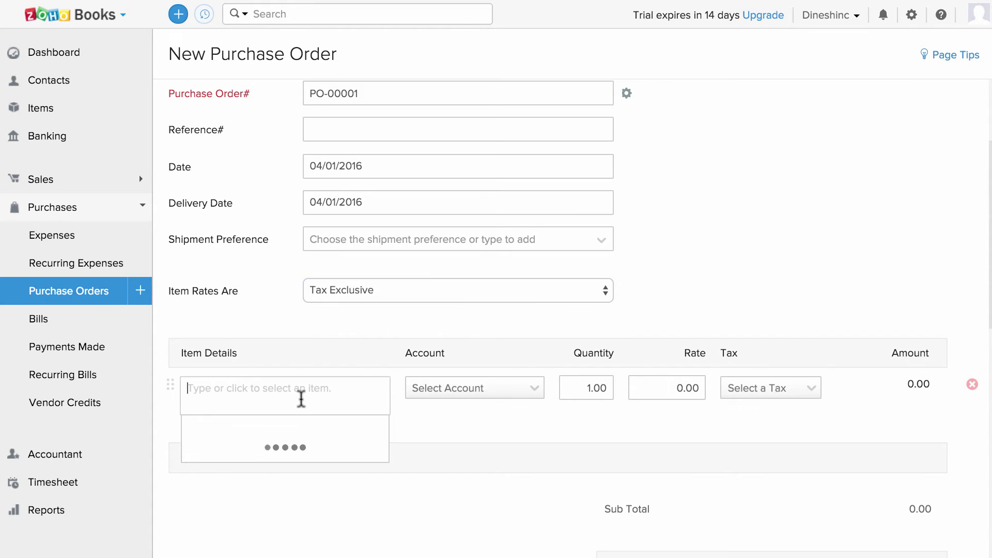
click(299, 443)
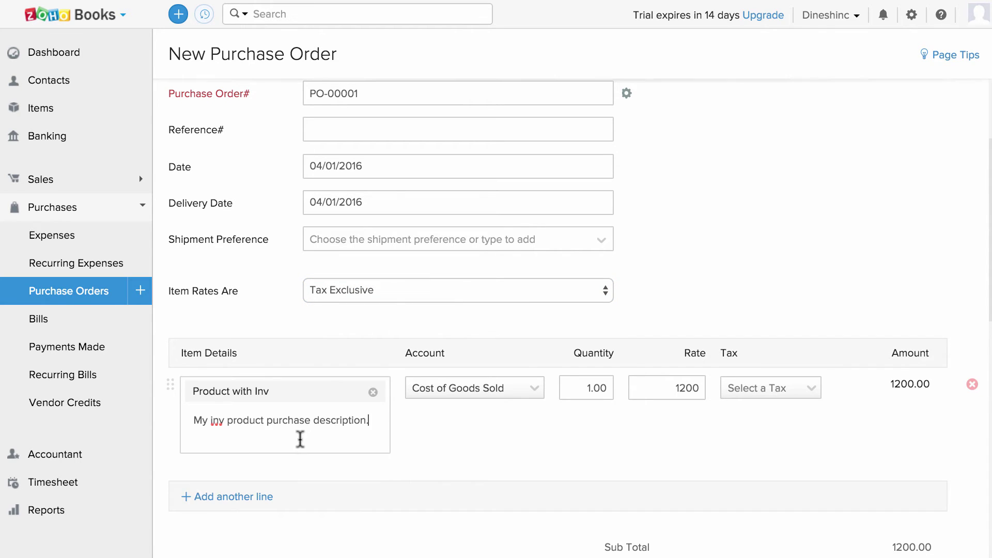
click(594, 388)
text(100)
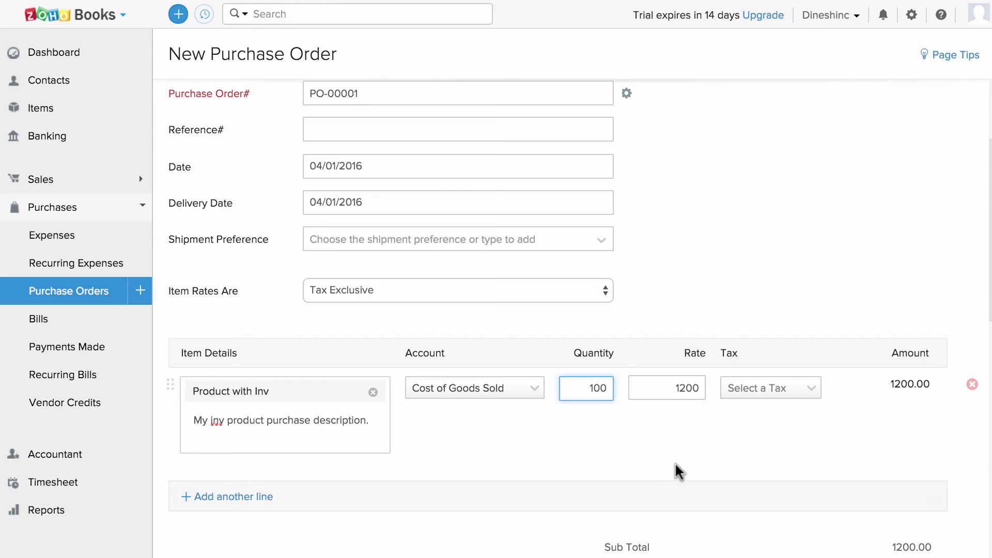
click(675, 463)
scroll(786, 445, down, 7)
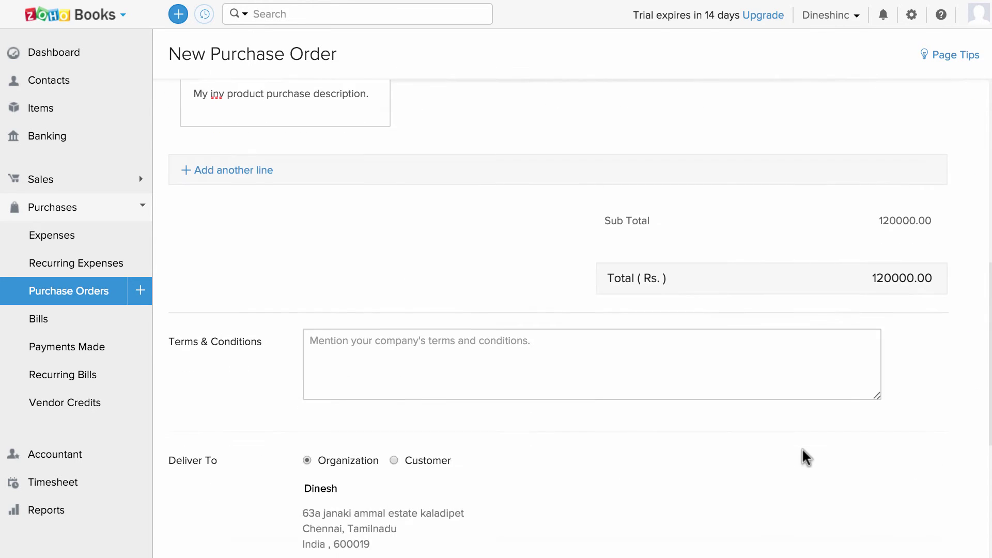
click(373, 341)
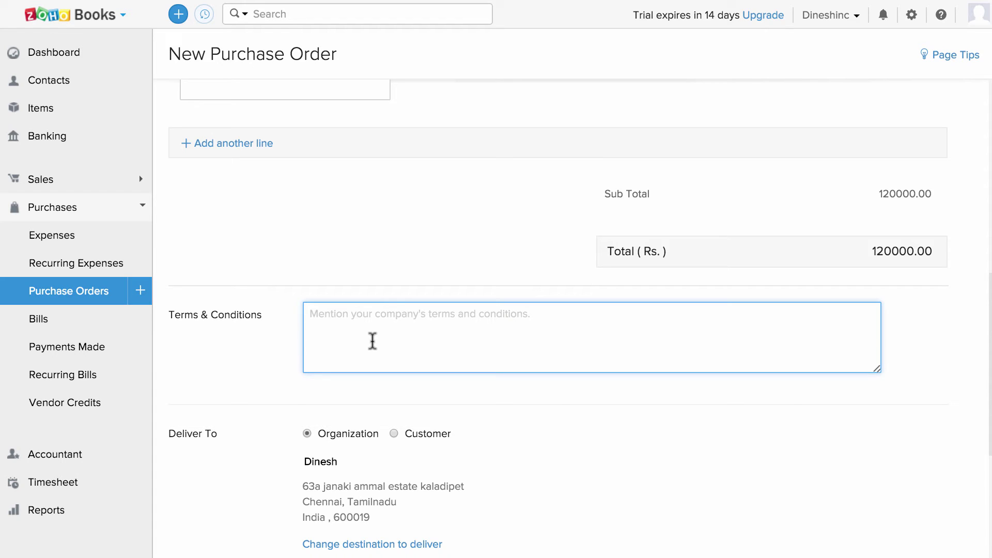
Enter the terms 'This is my terms and conditions' and keep them for future purchase orders.
text(This )
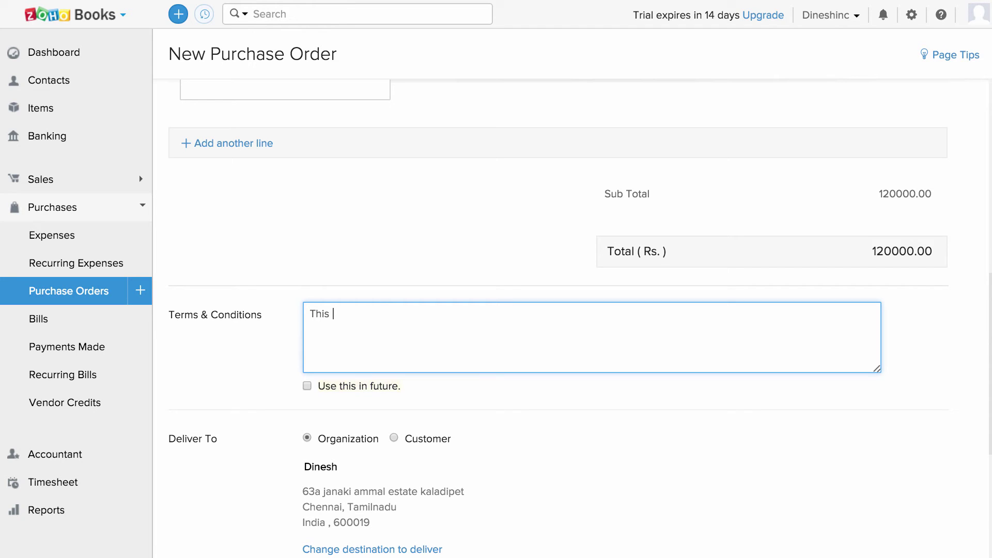
text(is my terms and conditions)
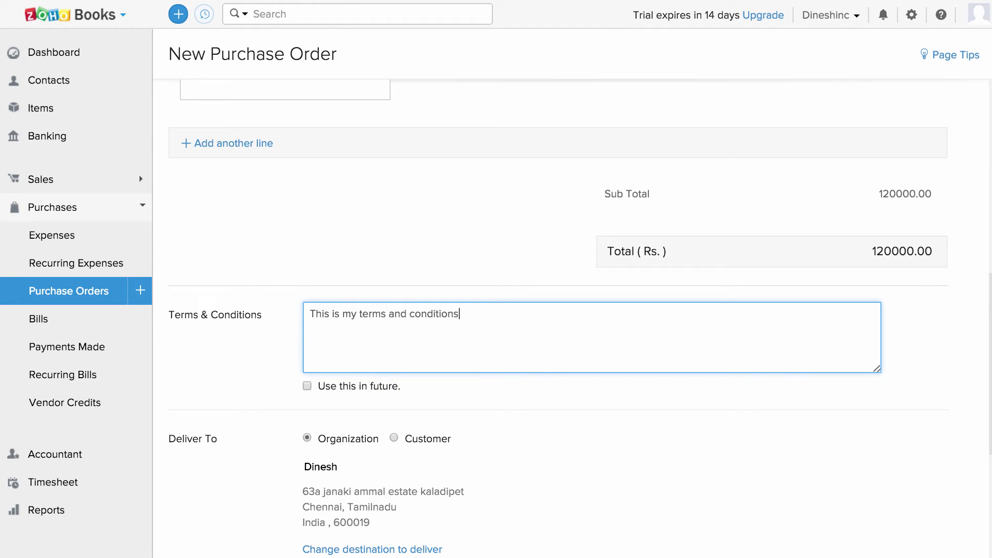
click(309, 386)
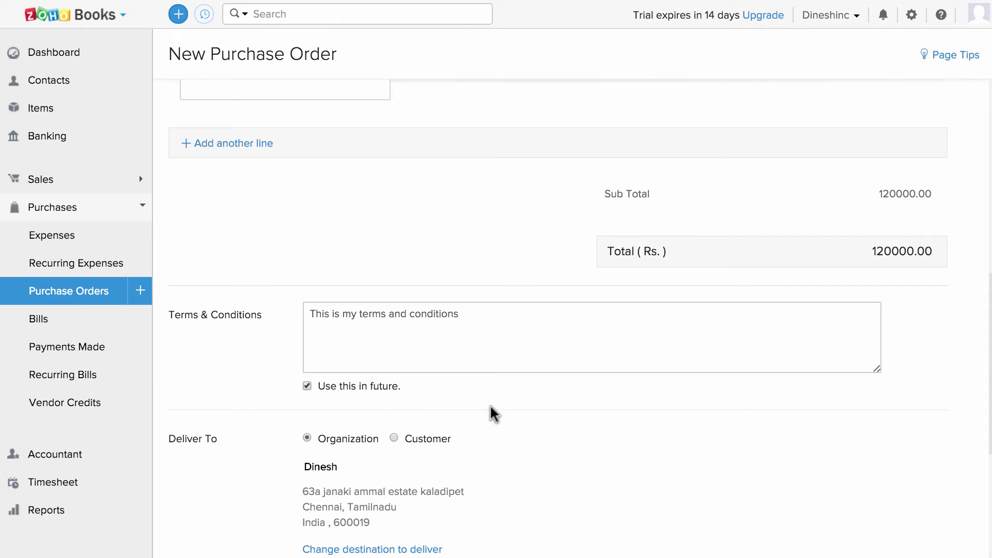
scroll(599, 395, down, 5)
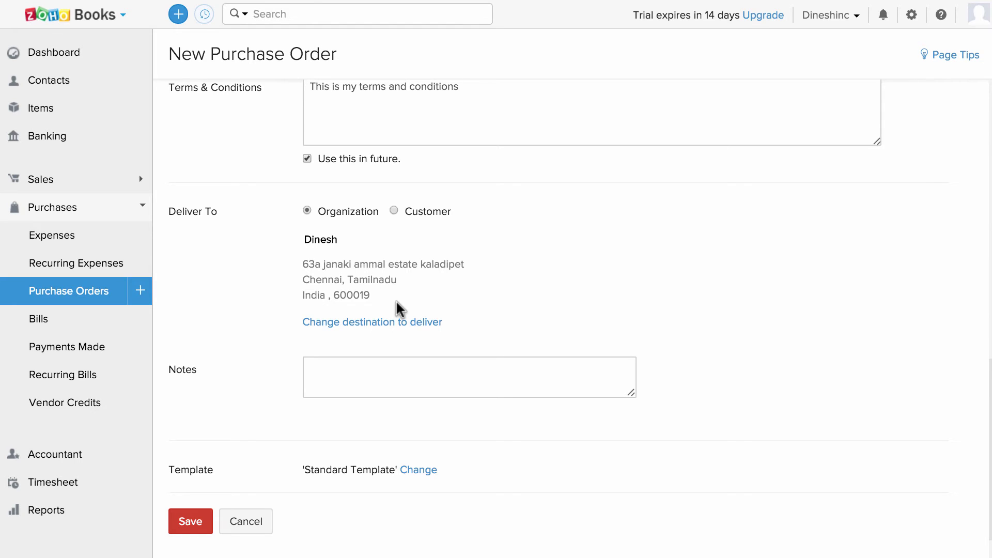
Try delivering to a Customer, then set delivery back to the organization.
click(394, 210)
click(425, 241)
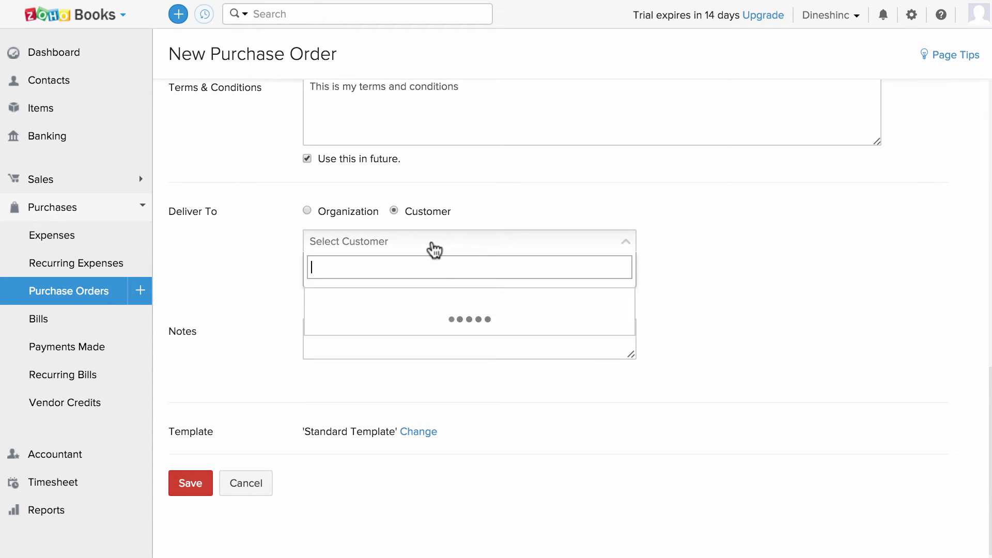
click(440, 291)
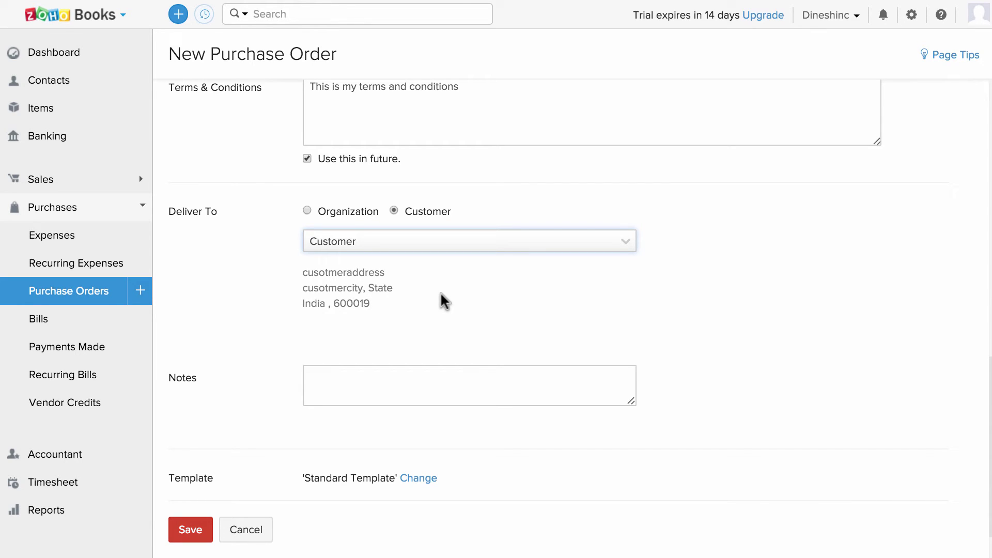
click(311, 212)
click(420, 363)
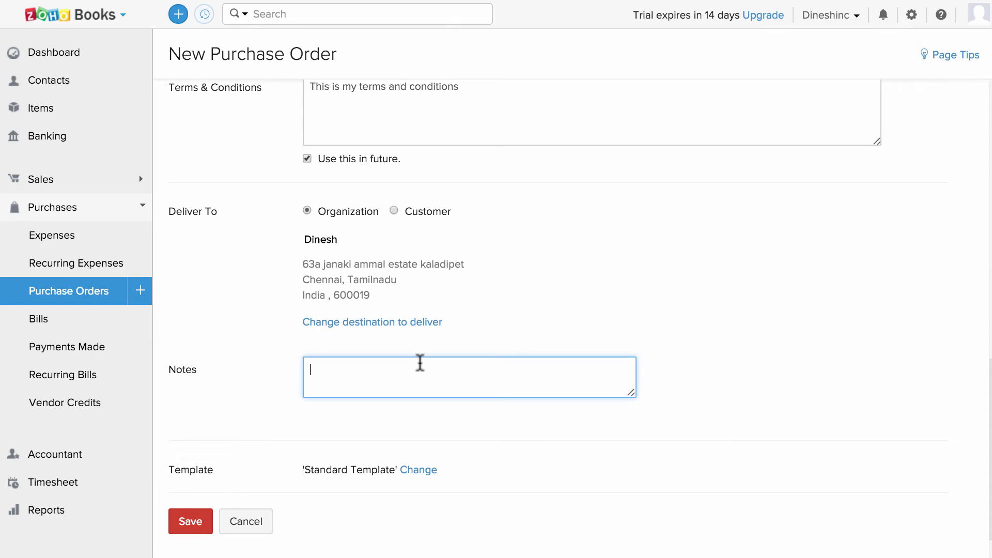
click(423, 470)
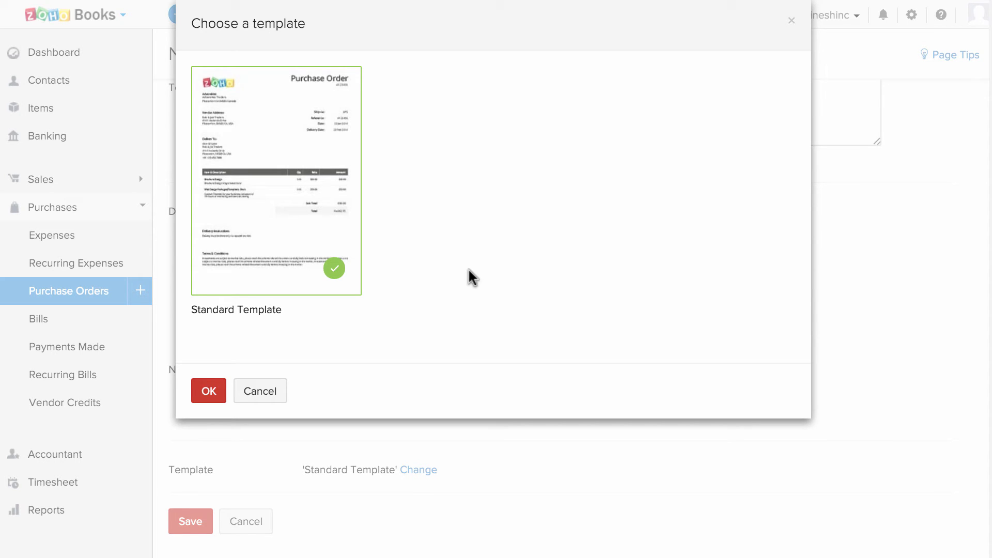
Keep the Standard Template and save PO-00001 as a Rs.120,000.00 draft.
click(256, 391)
click(191, 523)
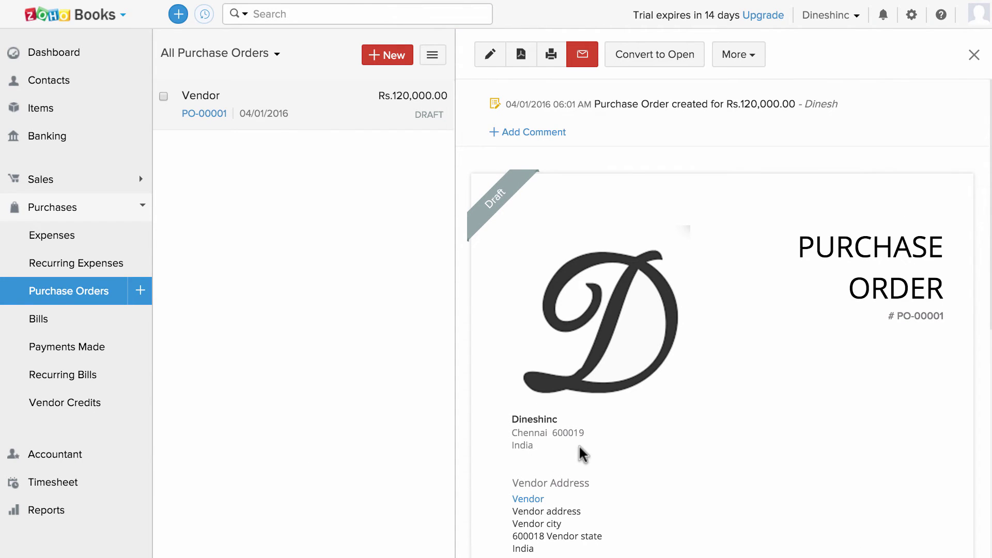
scroll(580, 448, down, 6)
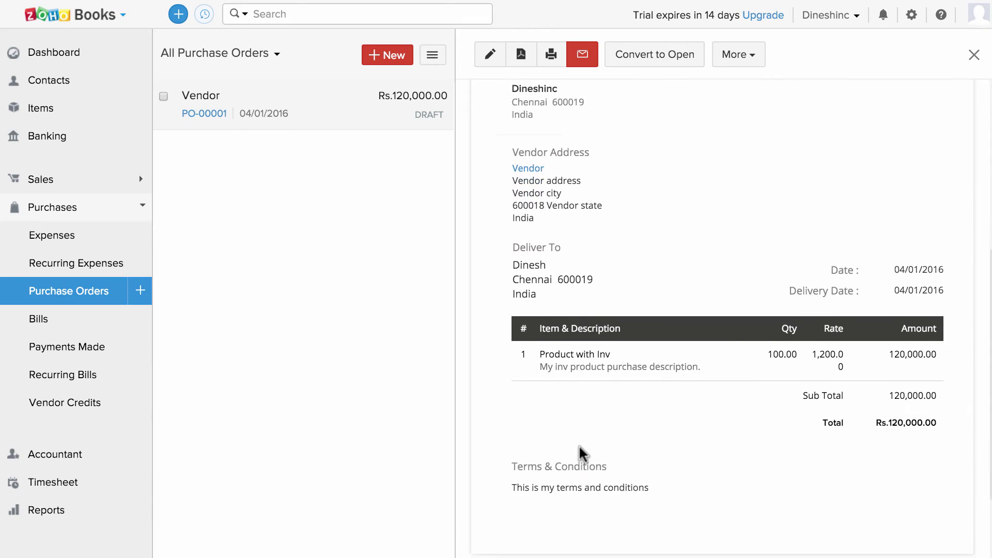
scroll(579, 447, up, 8)
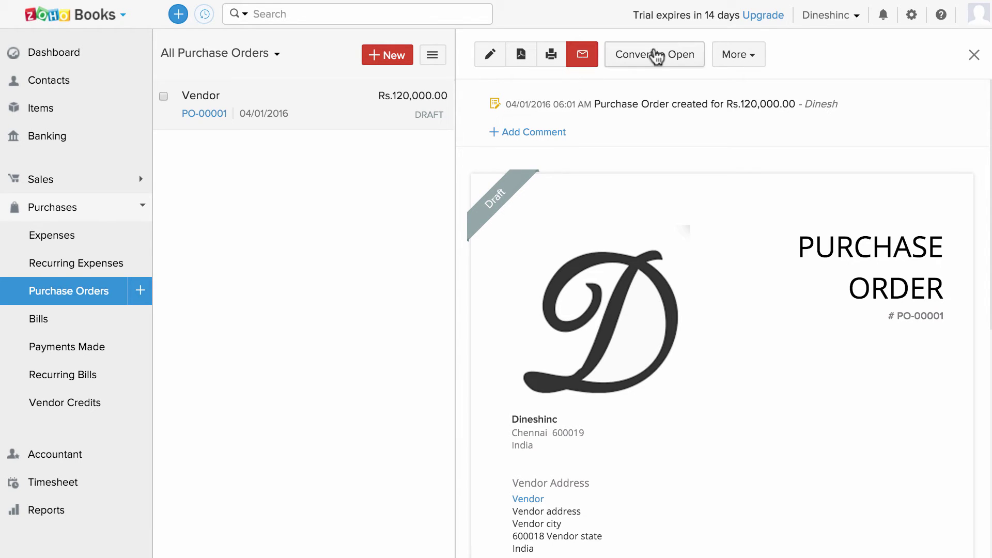
click(735, 54)
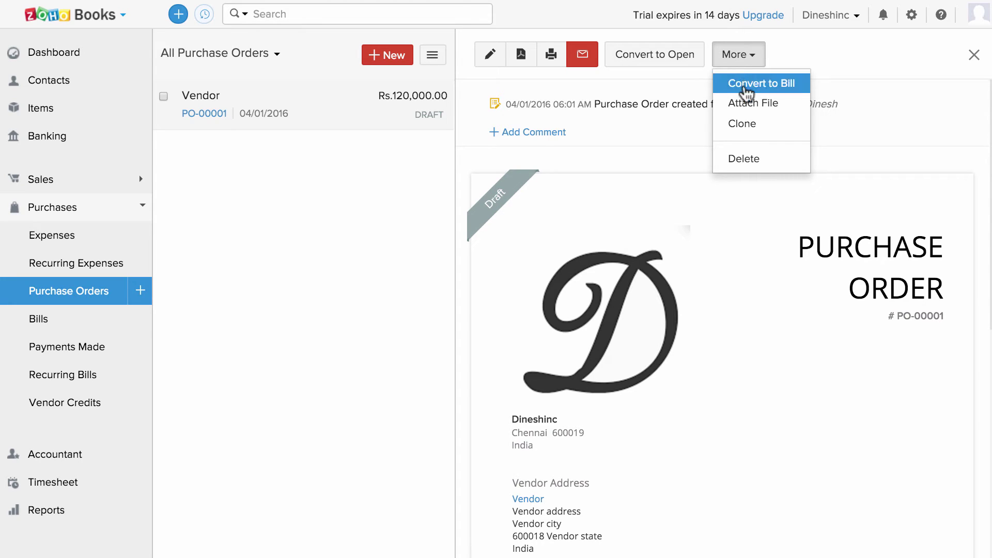
click(840, 69)
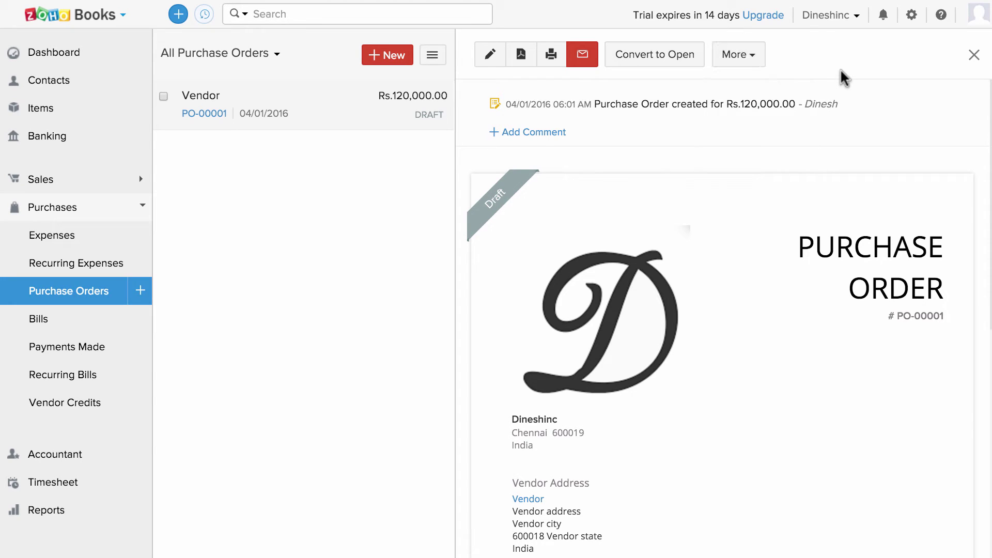
Open the Email To Vendor form for PO-00001 and look over its prefilled contents.
click(586, 55)
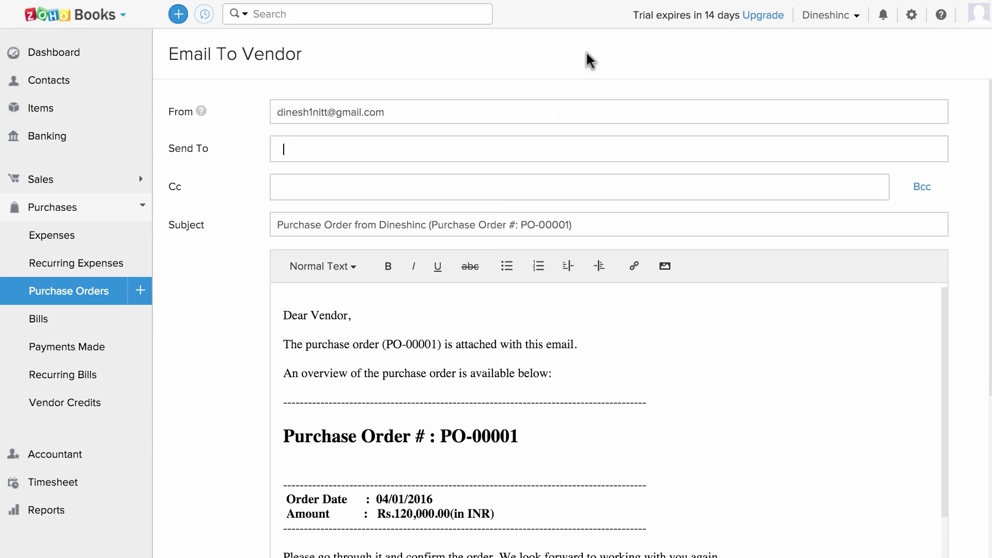
click(459, 195)
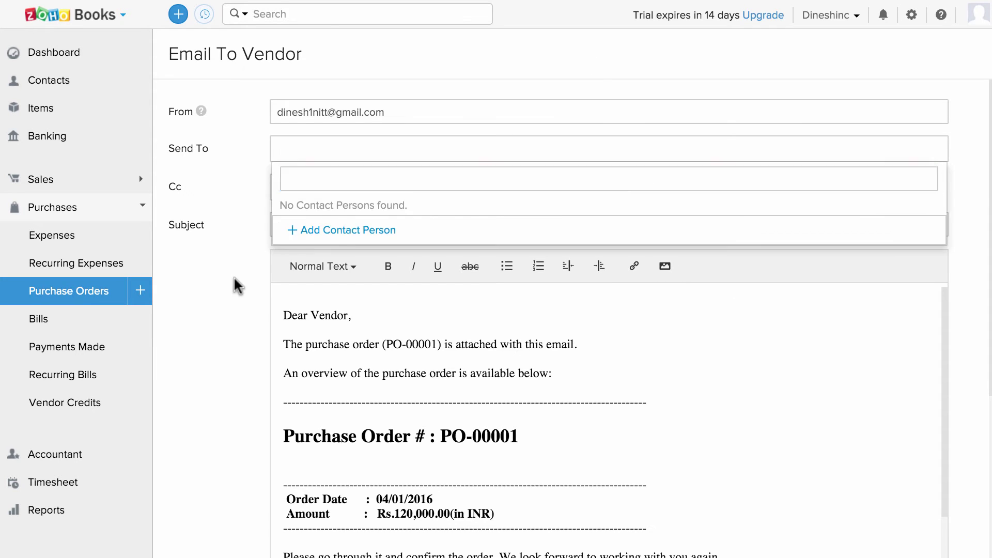
click(234, 276)
scroll(597, 349, down, 5)
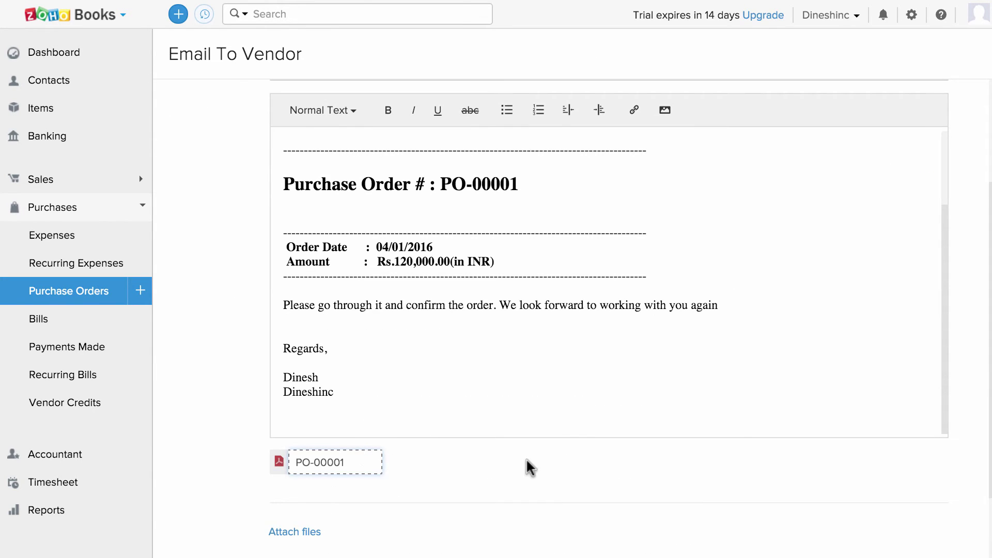
scroll(471, 325, up, 6)
scroll(333, 372, down, 3)
scroll(336, 377, up, 3)
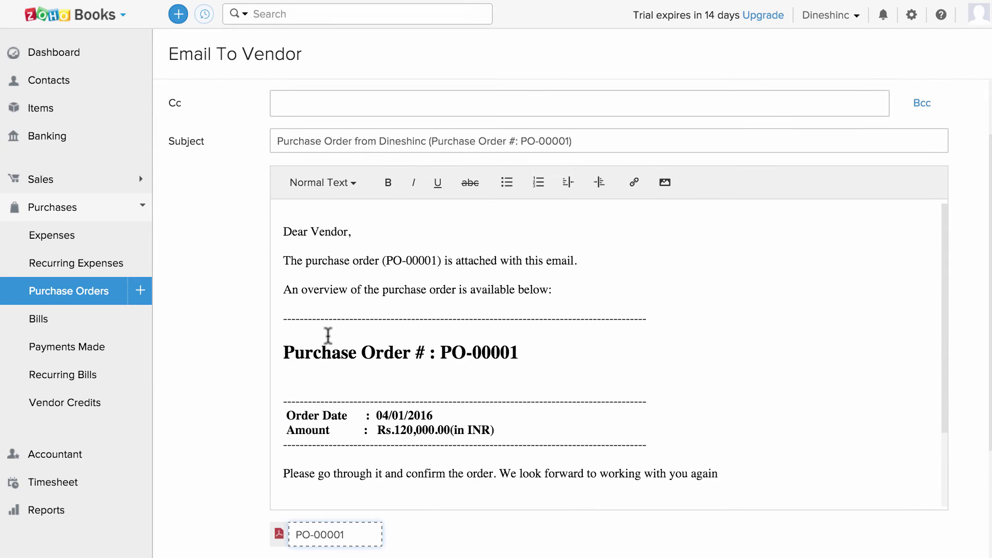
Select and deselect the email body text, then bring up the Send To recipient choices.
click(282, 230)
drag(282, 228, 548, 487)
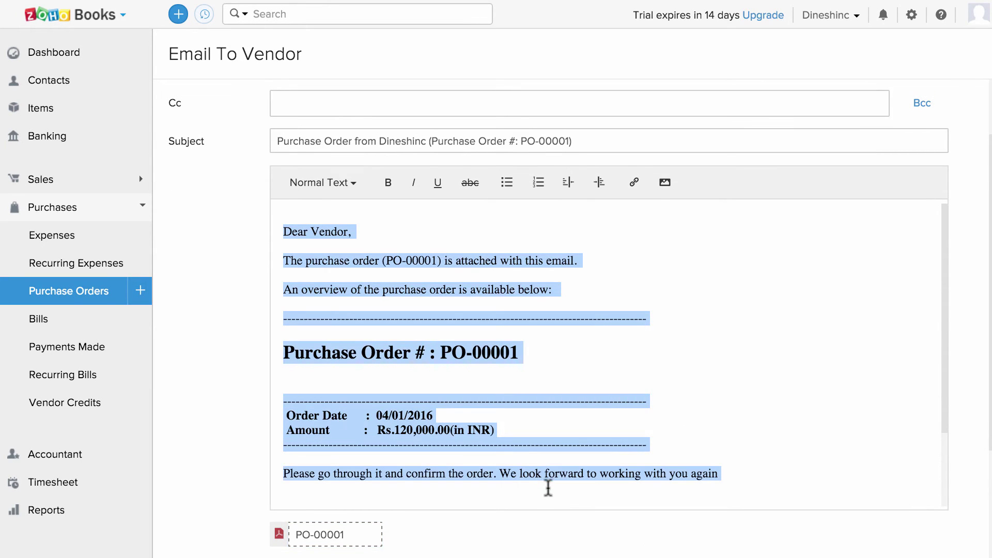
click(760, 424)
scroll(760, 423, up, 2)
click(293, 157)
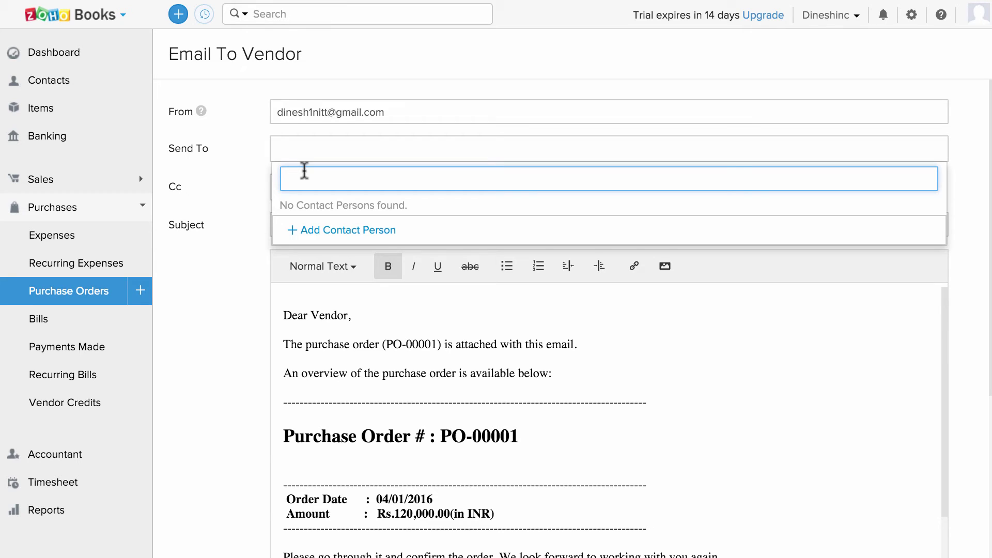
Save a new vendor contact with a first name and email address as recipient, then send PO-00001.
click(350, 231)
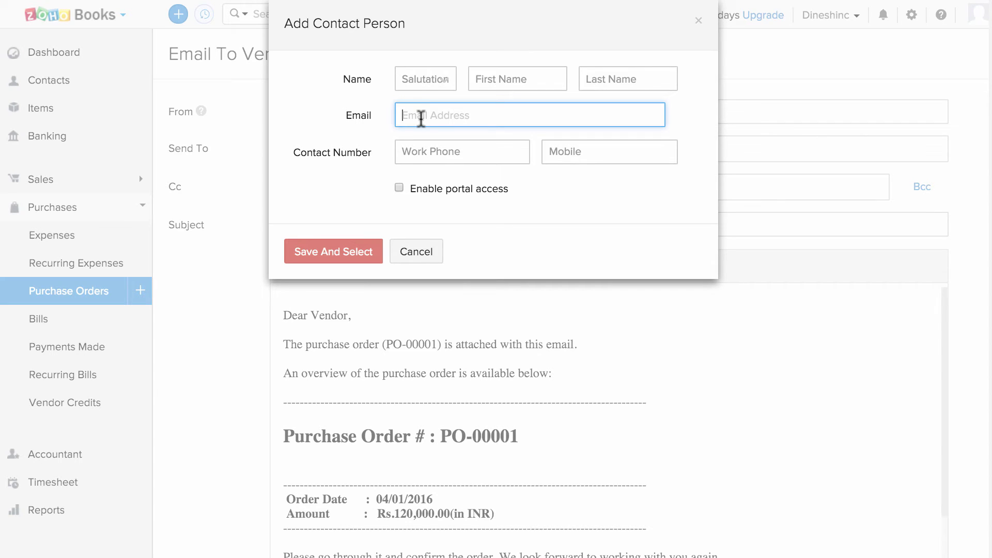
click(487, 79)
text(vendors contact)
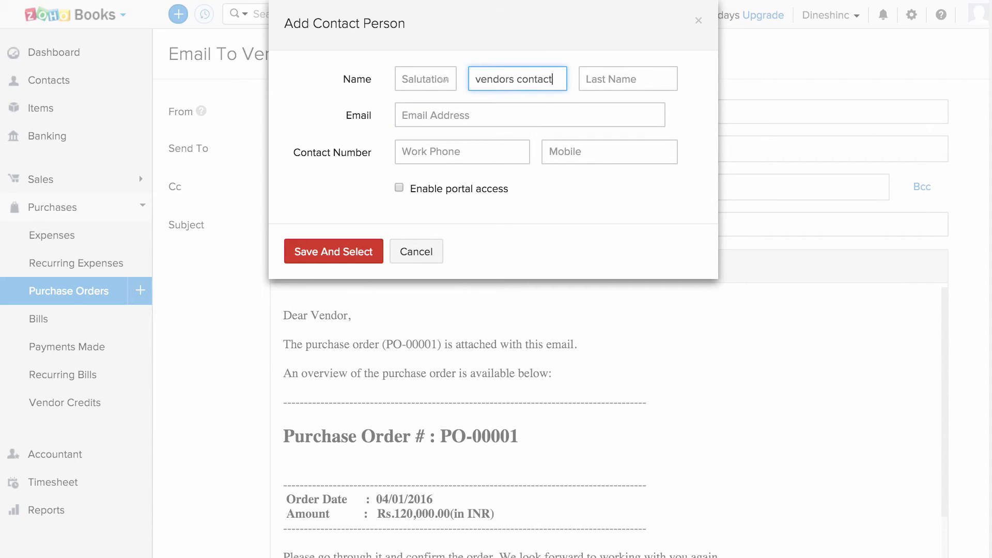
click(487, 115)
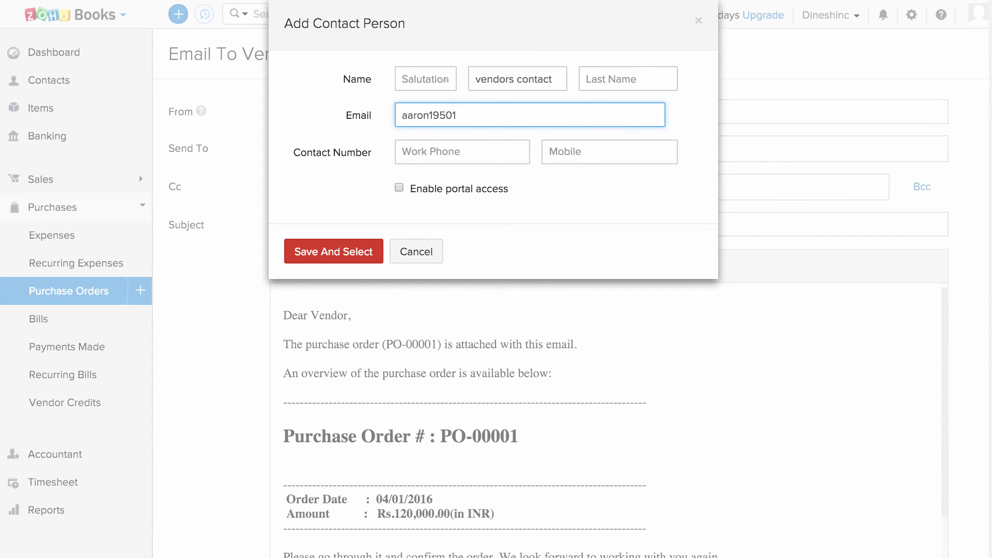
click(372, 253)
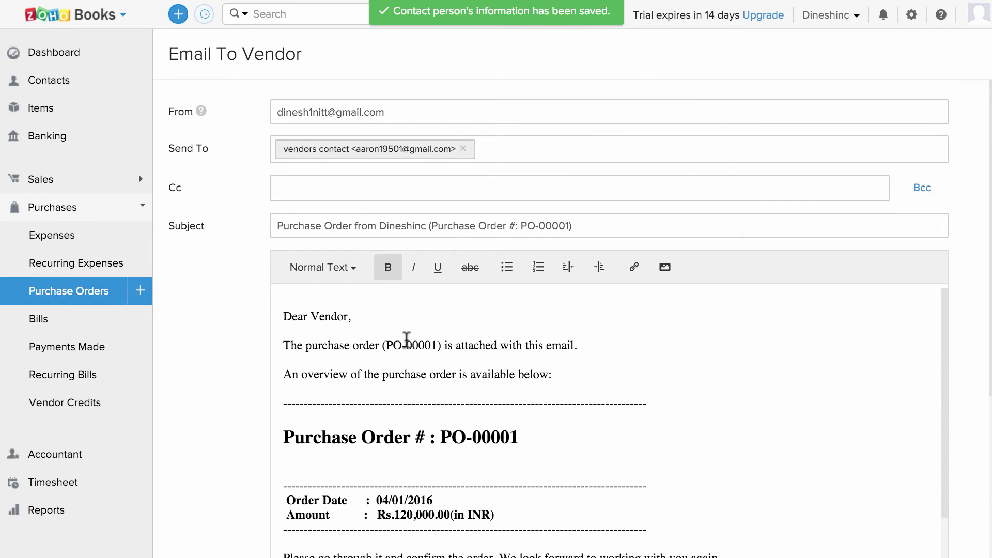
scroll(405, 342, down, 6)
click(293, 497)
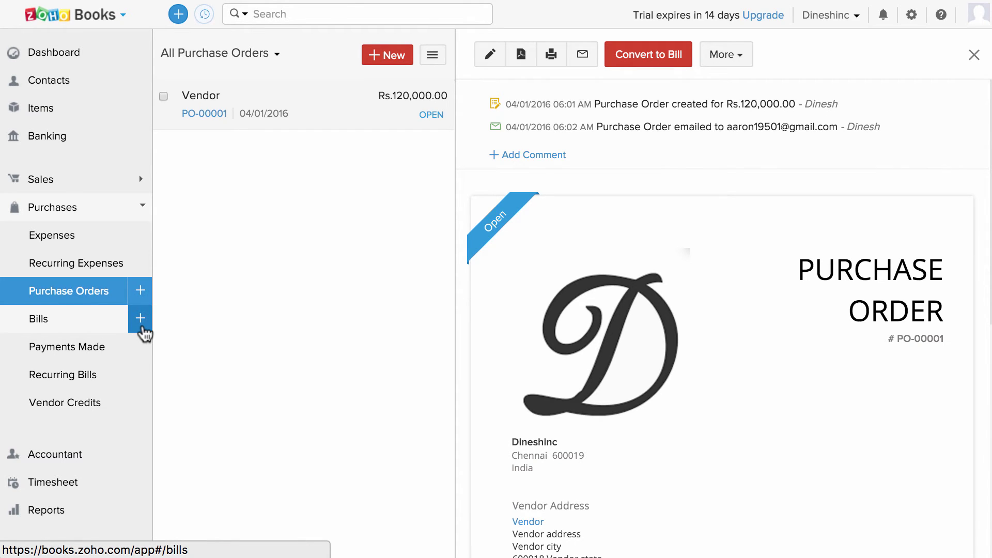
Open a blank new bill, look over its number and date fields, then leave it unsaved.
click(140, 326)
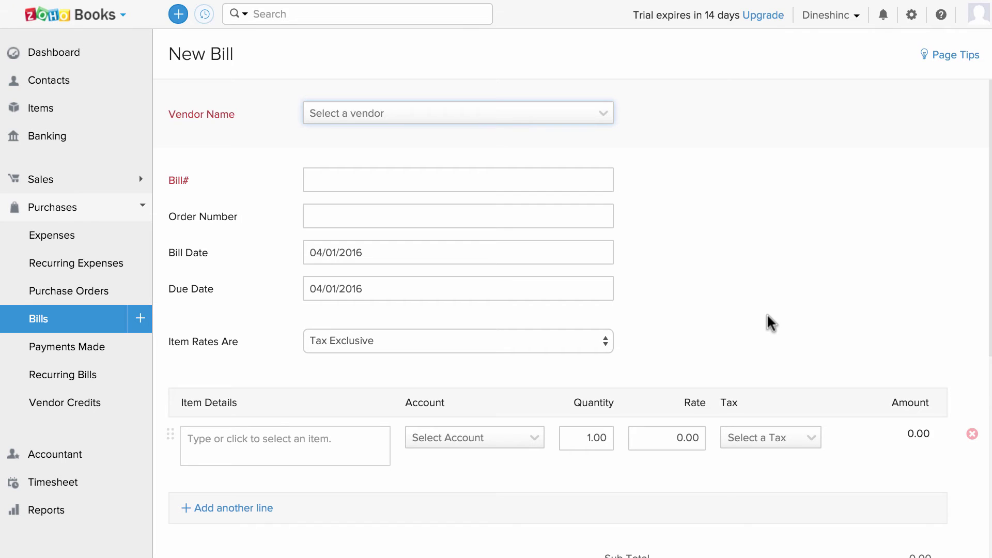
click(431, 181)
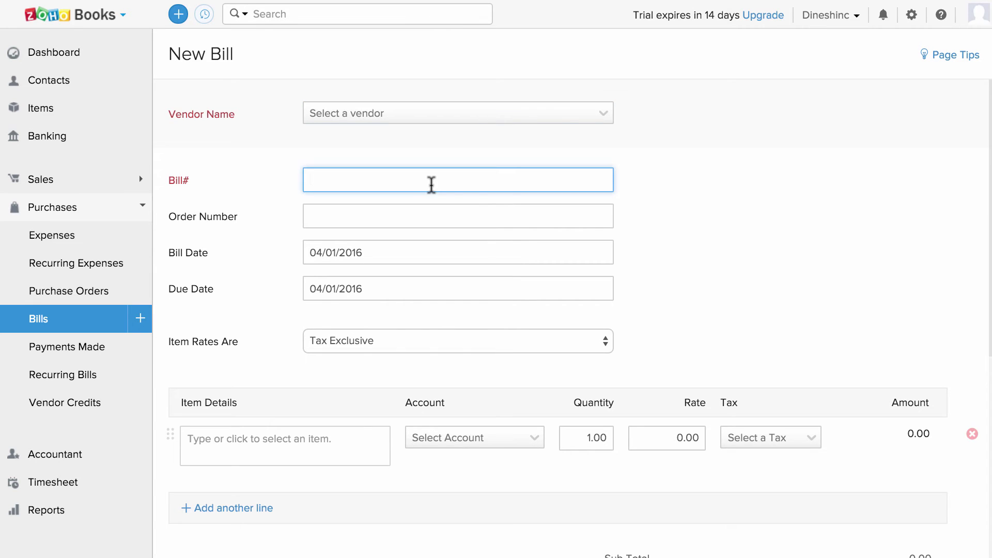
click(483, 212)
click(490, 249)
click(719, 286)
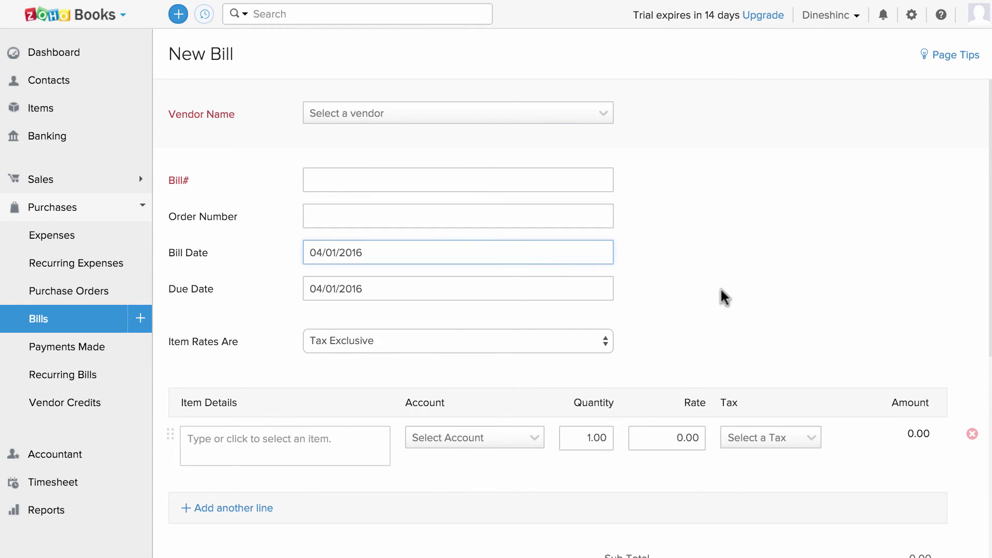
scroll(732, 341, down, 7)
scroll(734, 344, up, 4)
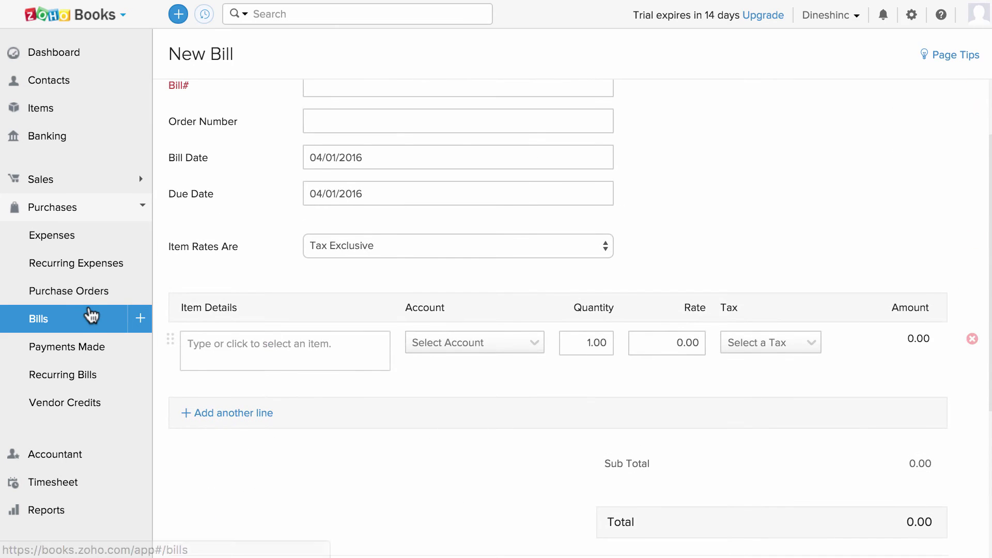
click(85, 295)
click(532, 56)
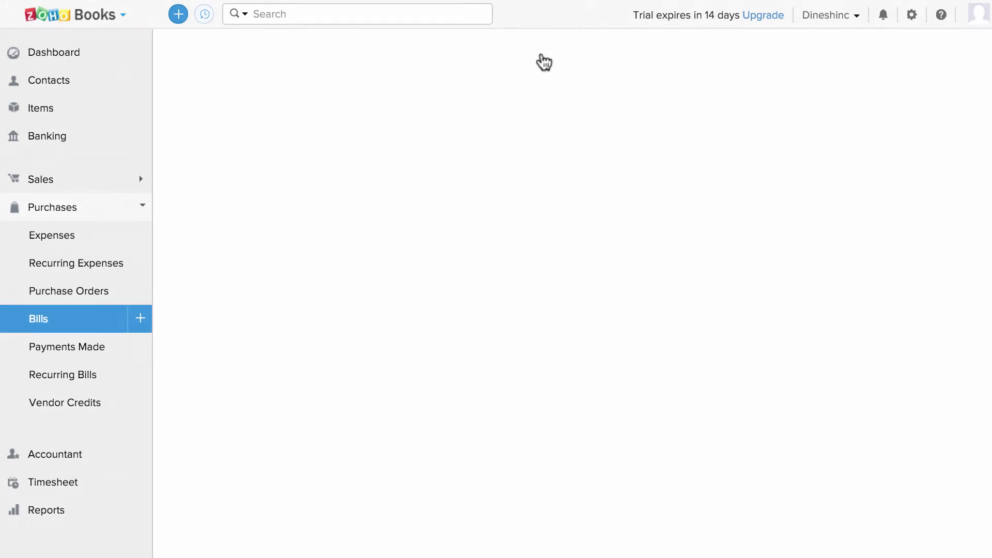
Convert PO-00001 into a bill with Bill# 12345 and save it.
click(587, 135)
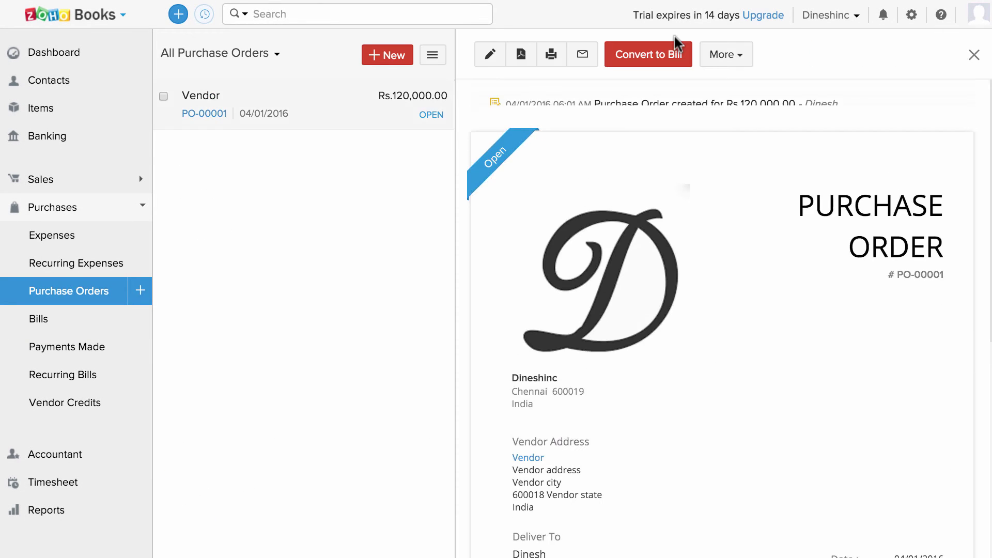
click(651, 61)
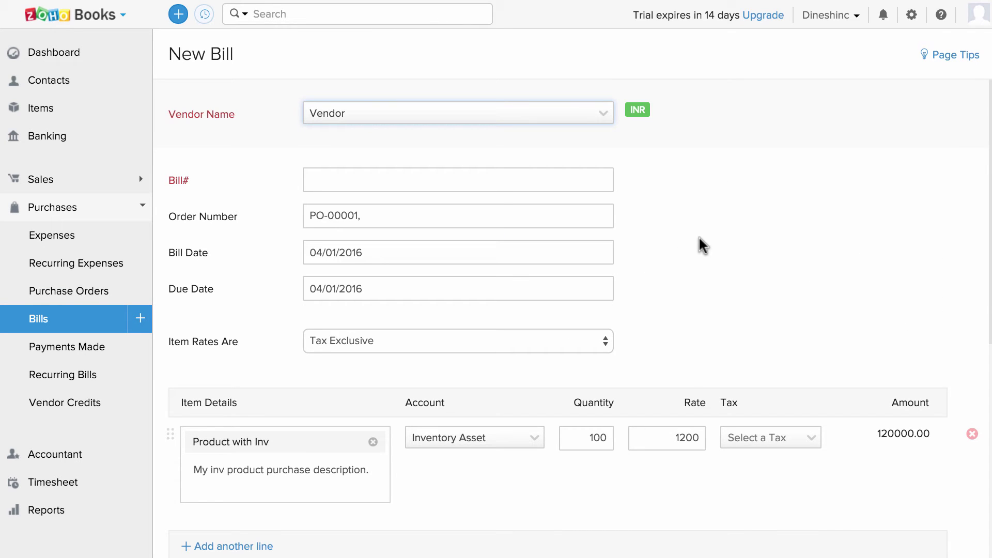
scroll(753, 334, down, 5)
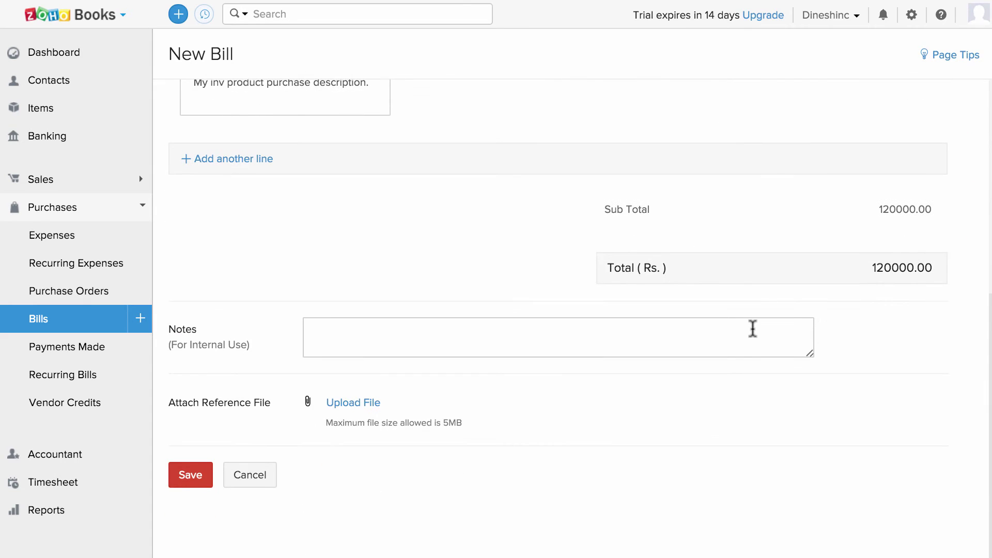
scroll(748, 320, up, 7)
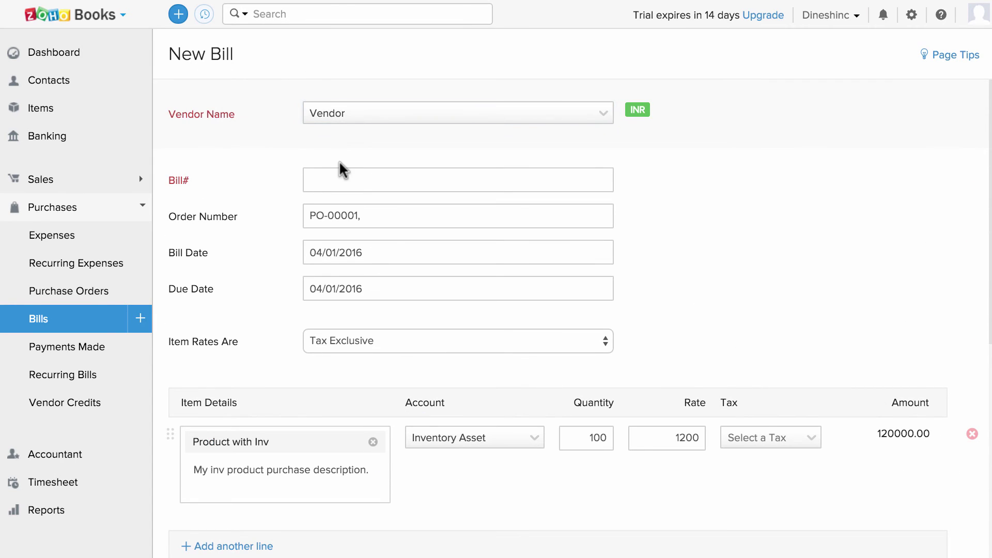
click(346, 177)
text(12345)
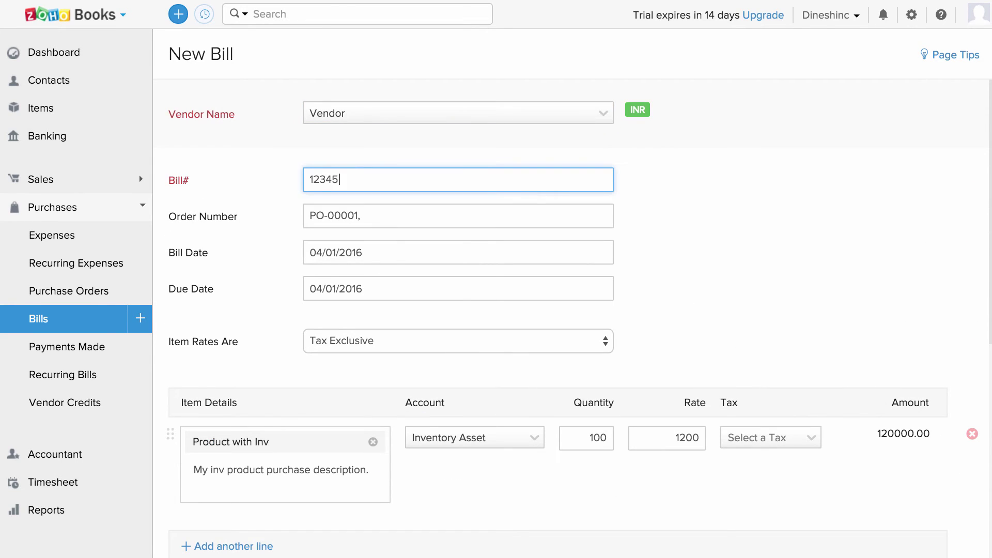
scroll(611, 358, down, 6)
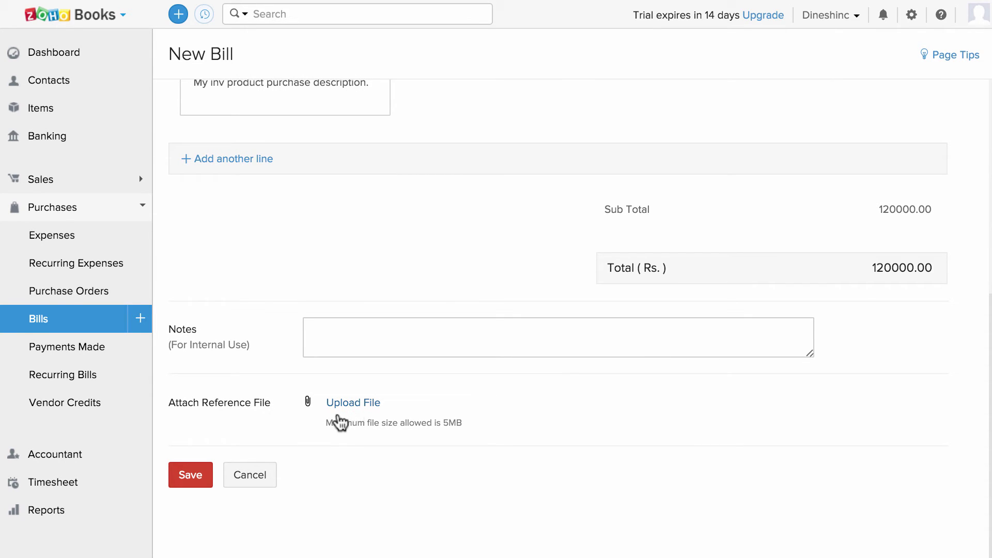
click(200, 473)
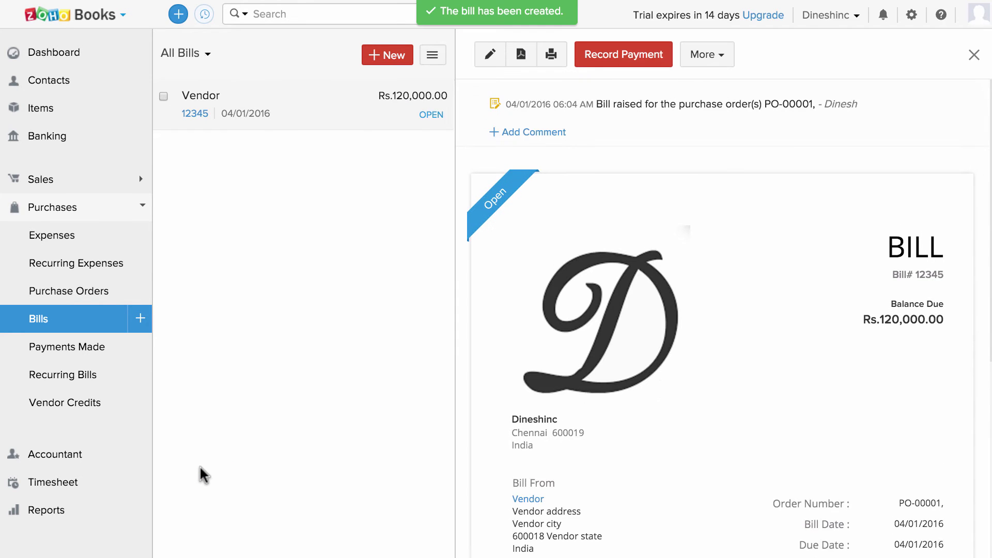
Scroll through bill 12345's details and open its More actions dropdown.
scroll(730, 393, down, 4)
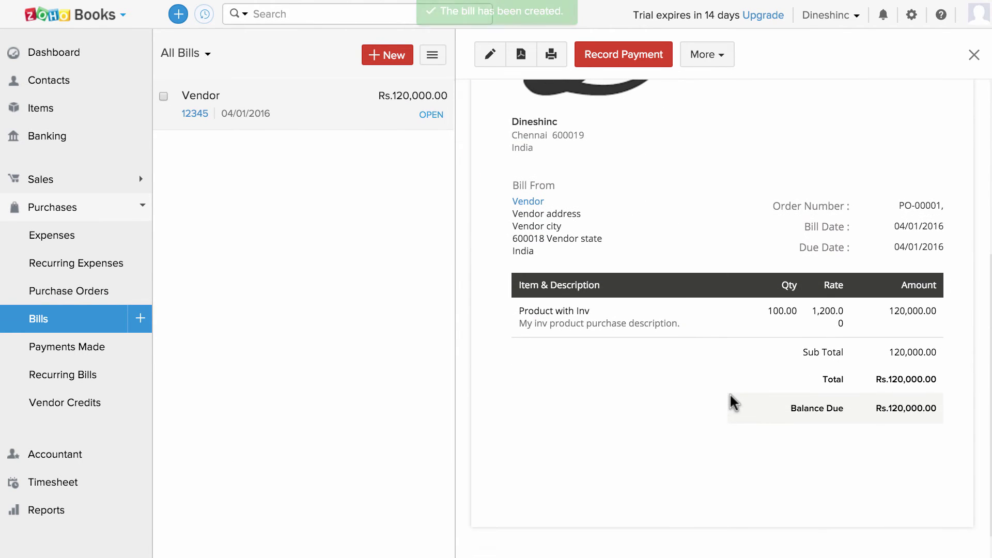
scroll(730, 393, up, 4)
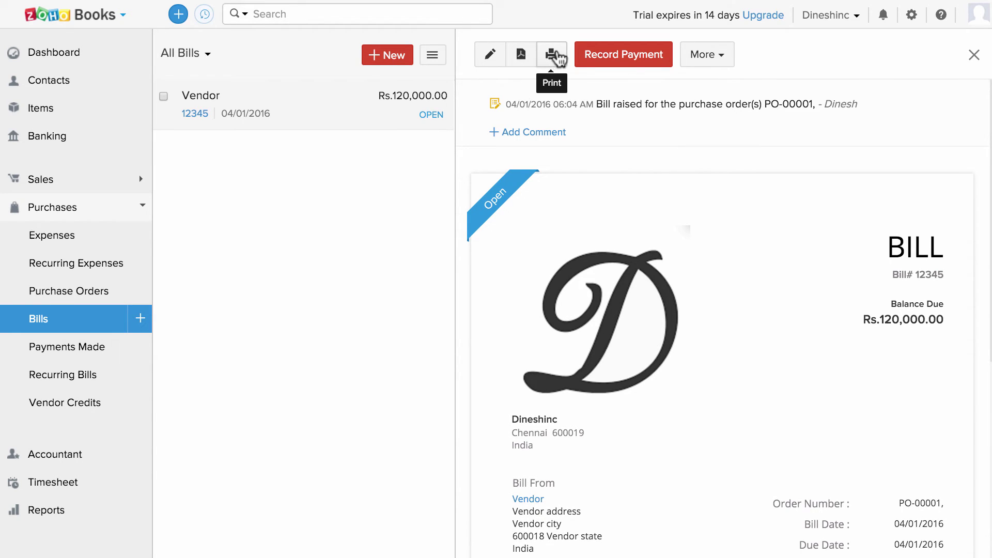
click(722, 52)
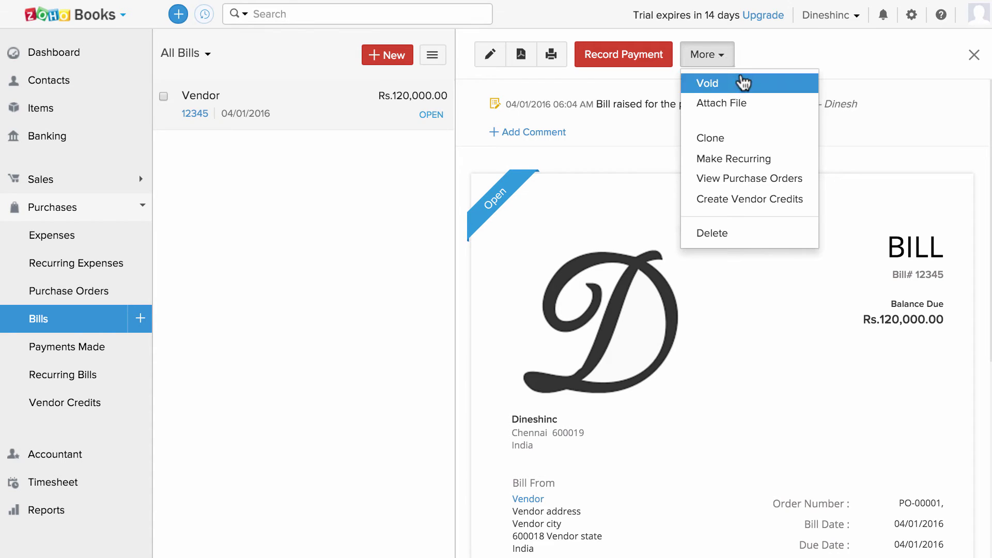
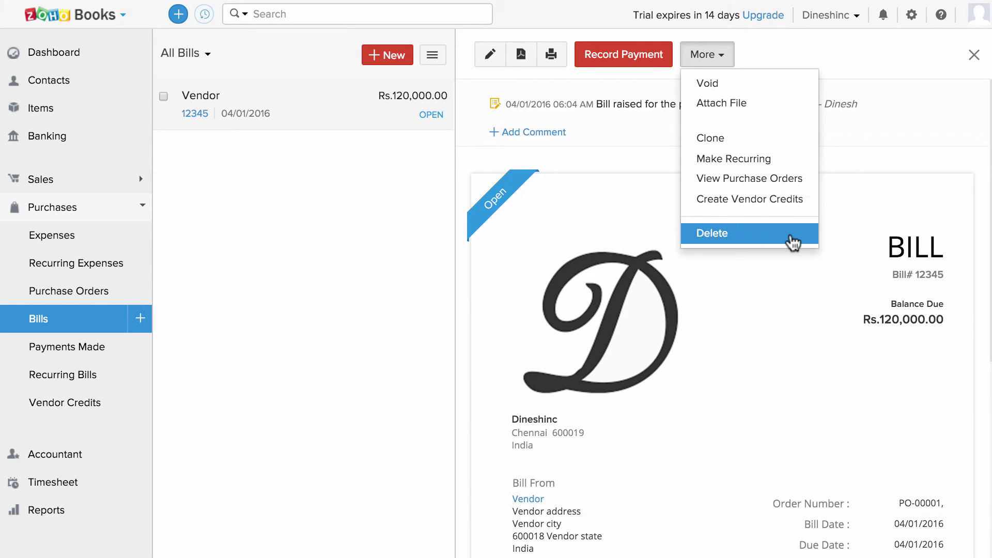
Close bill 12345's More actions menu without deleting, keeping the bill open.
click(846, 131)
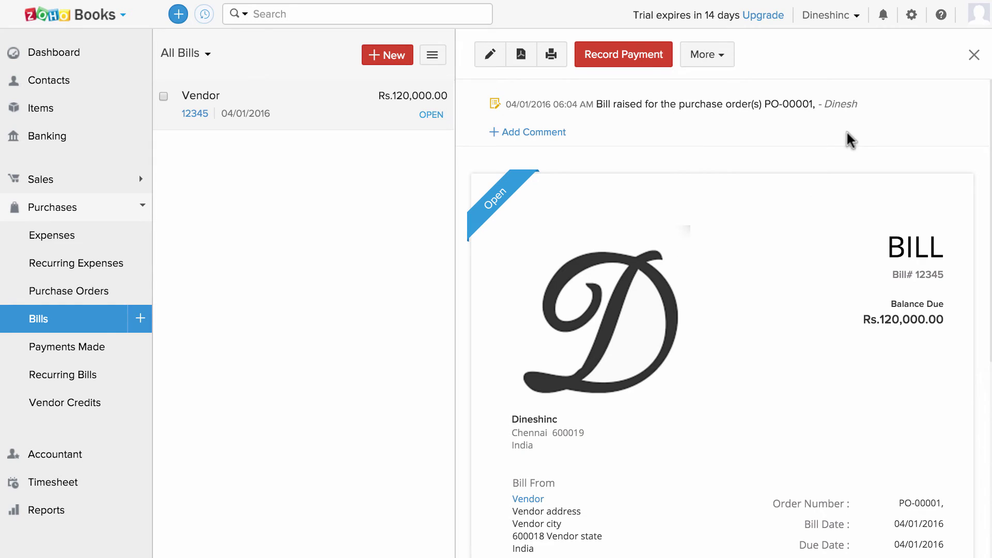
Pay bill 12345 in full with Rs.120,000 in Cash from Petty Cash, leaving settings unchanged.
click(631, 56)
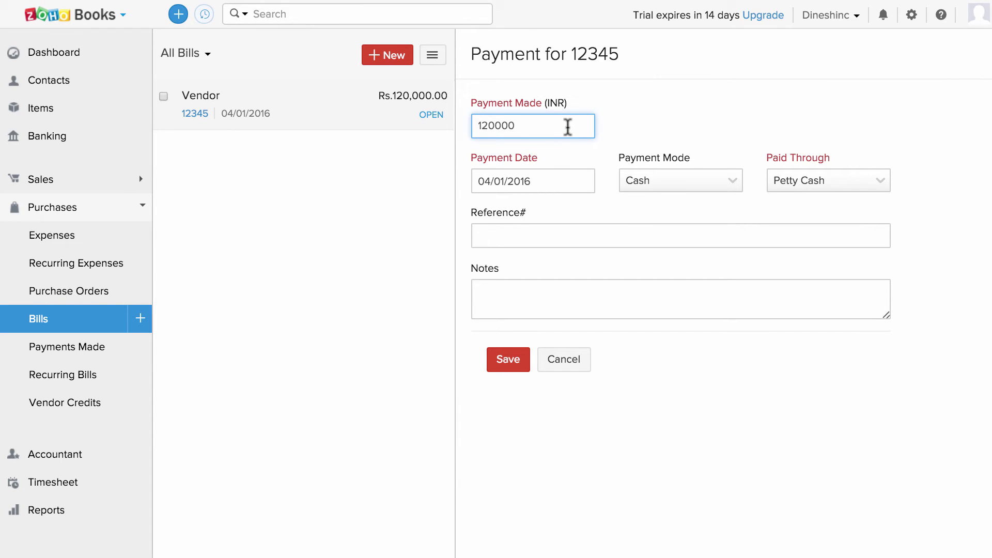
click(665, 188)
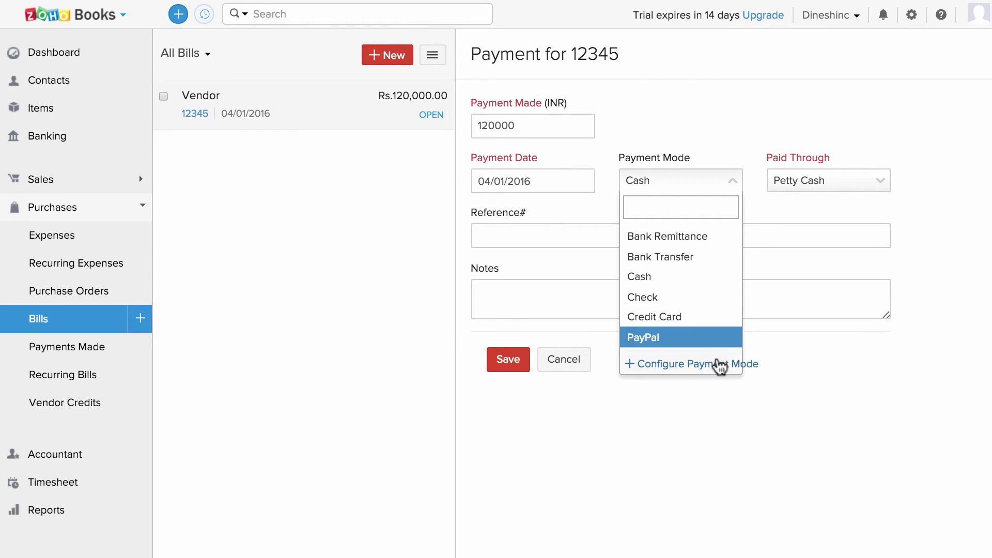
click(717, 365)
mouse_move(505, 228)
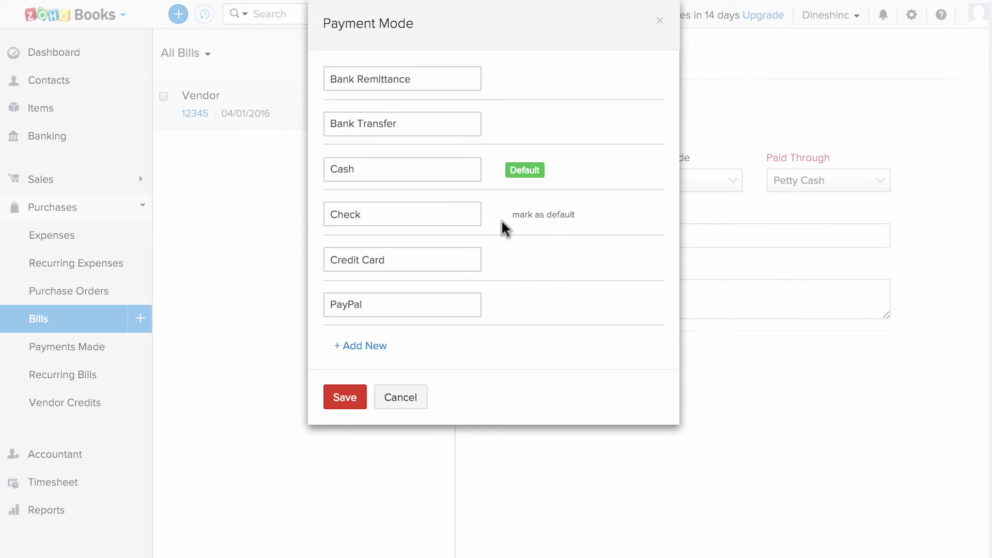
click(409, 398)
click(815, 180)
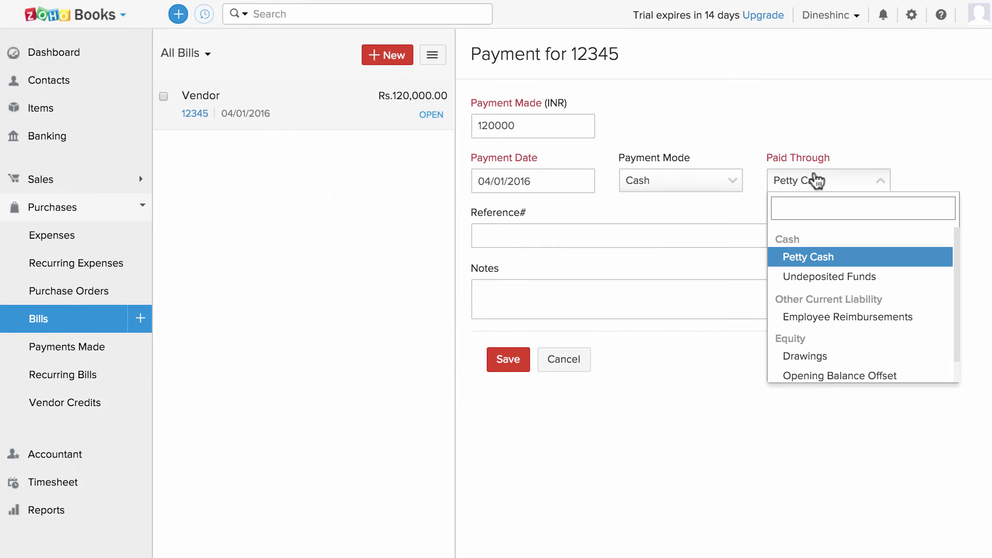
click(757, 135)
click(600, 236)
click(587, 294)
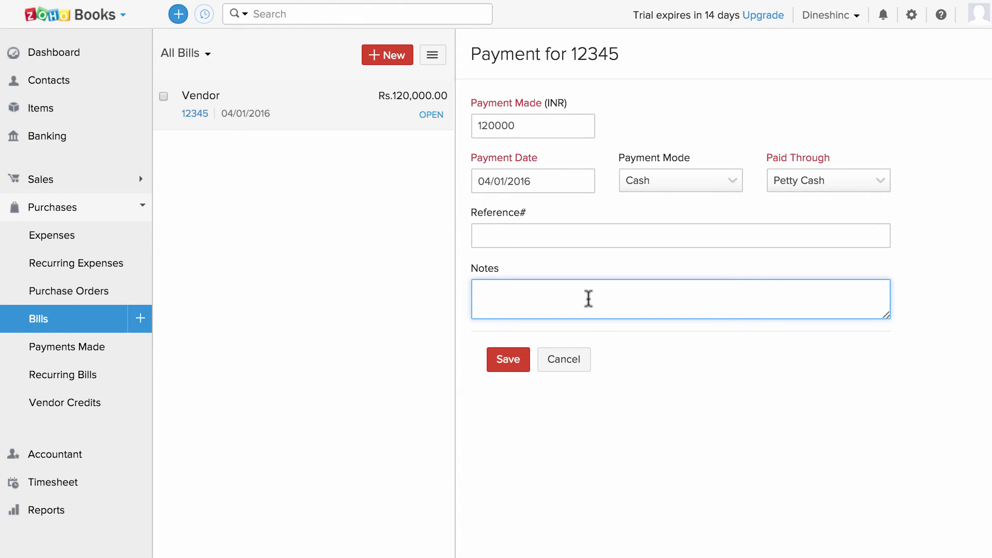
click(509, 364)
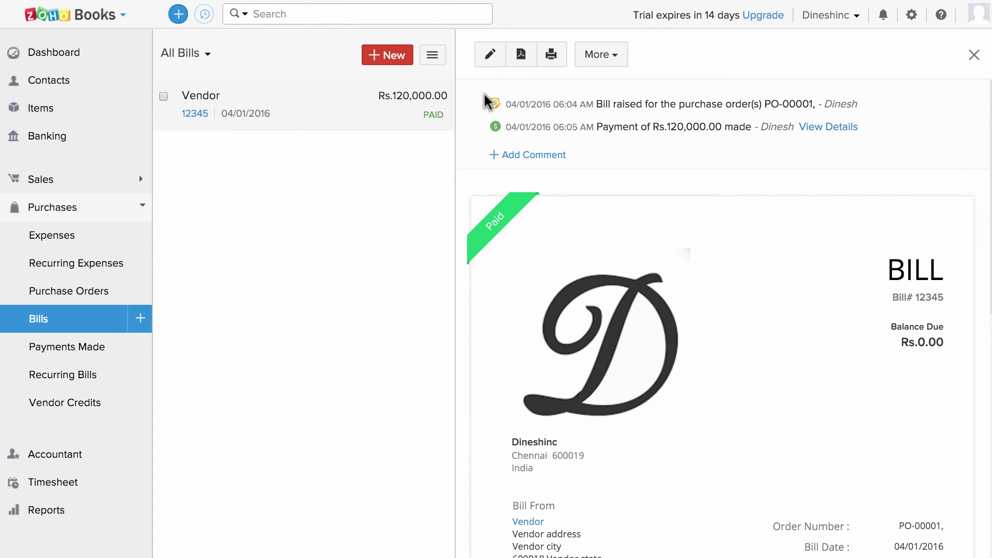
Scroll bill 12345 to its Payments Made table and open payment 1 for Rs.120,000.
click(543, 154)
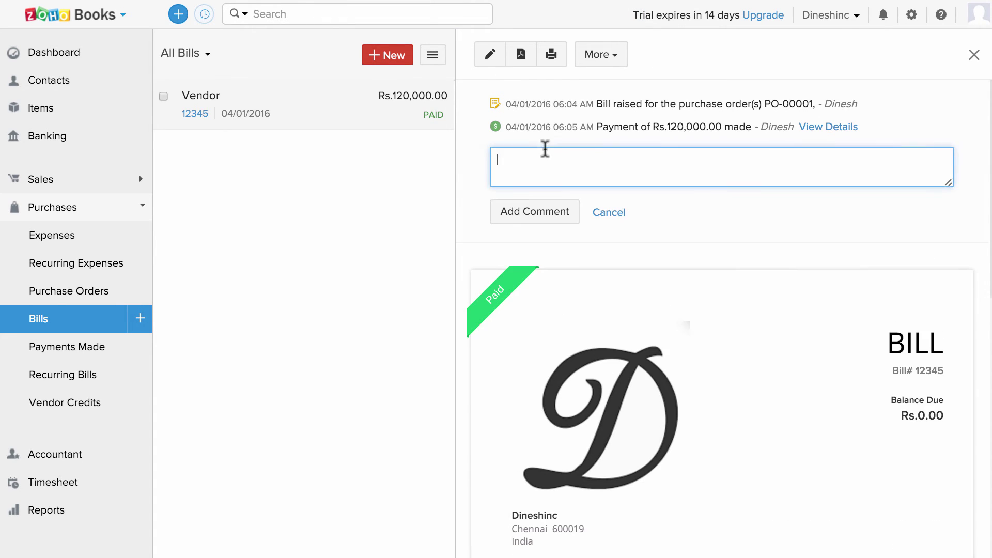
click(609, 212)
scroll(731, 251, down, 8)
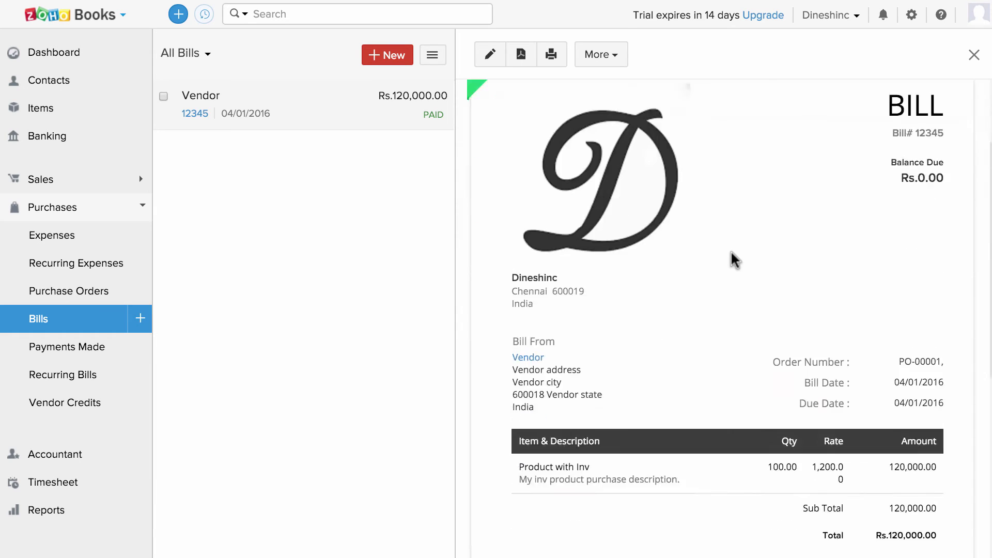
scroll(730, 251, down, 2)
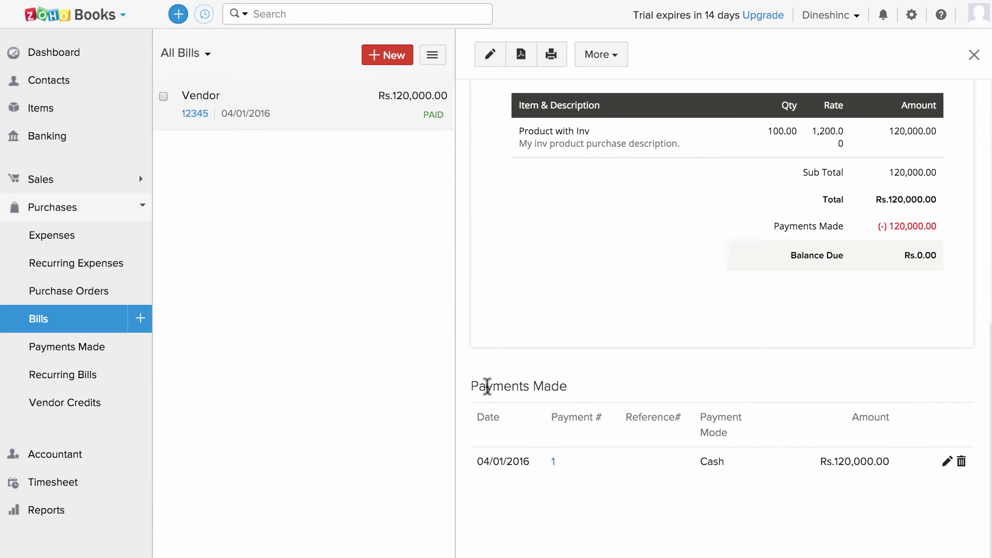
drag(470, 387, 568, 388)
click(567, 421)
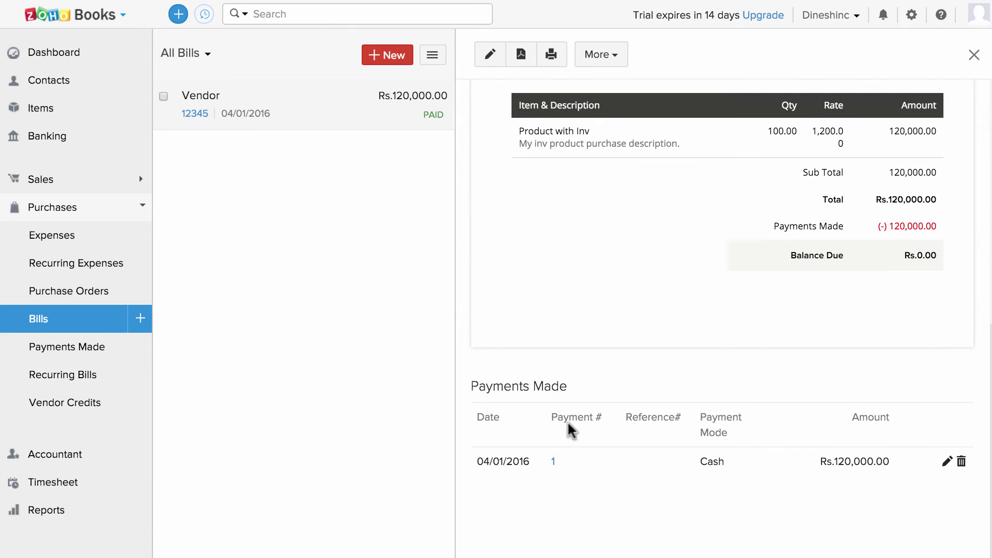
click(553, 462)
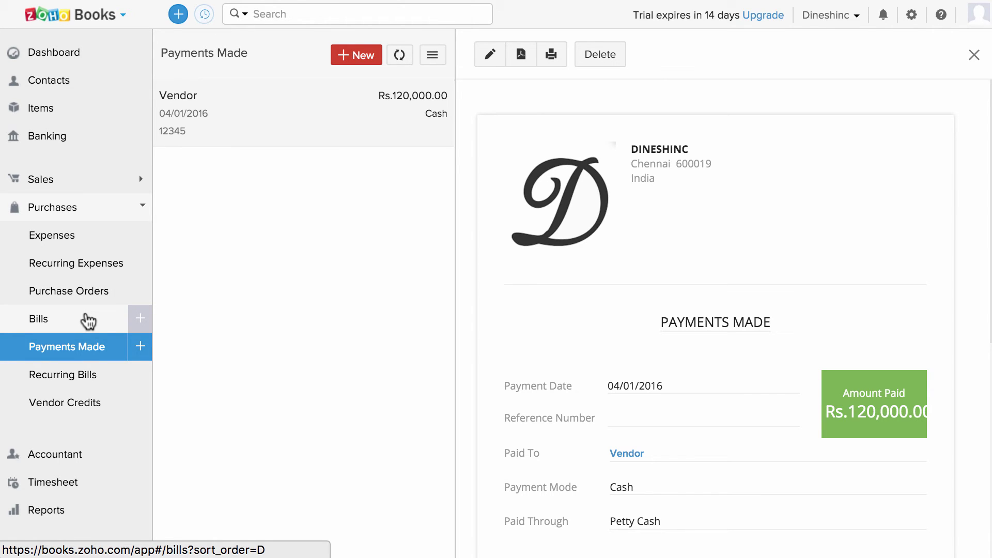
click(53, 510)
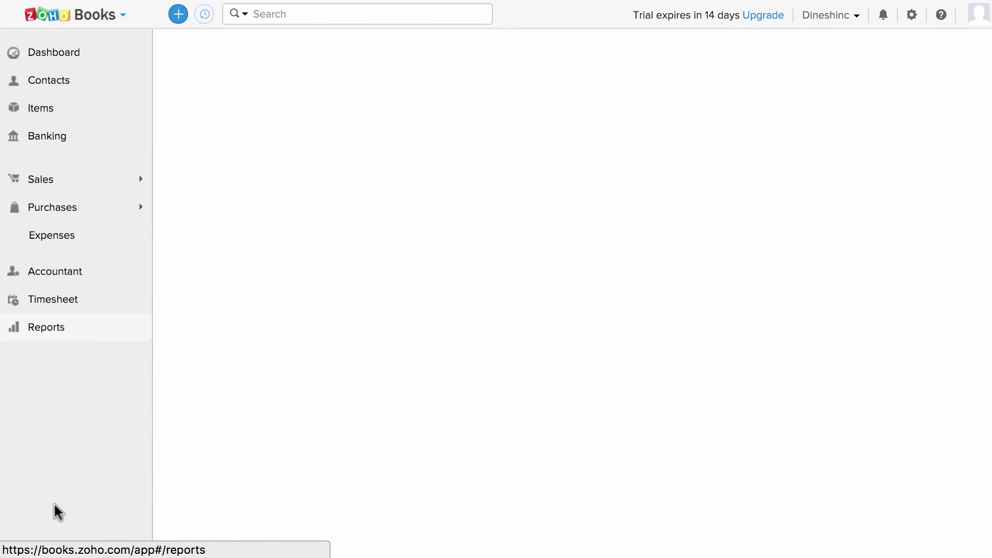
click(68, 293)
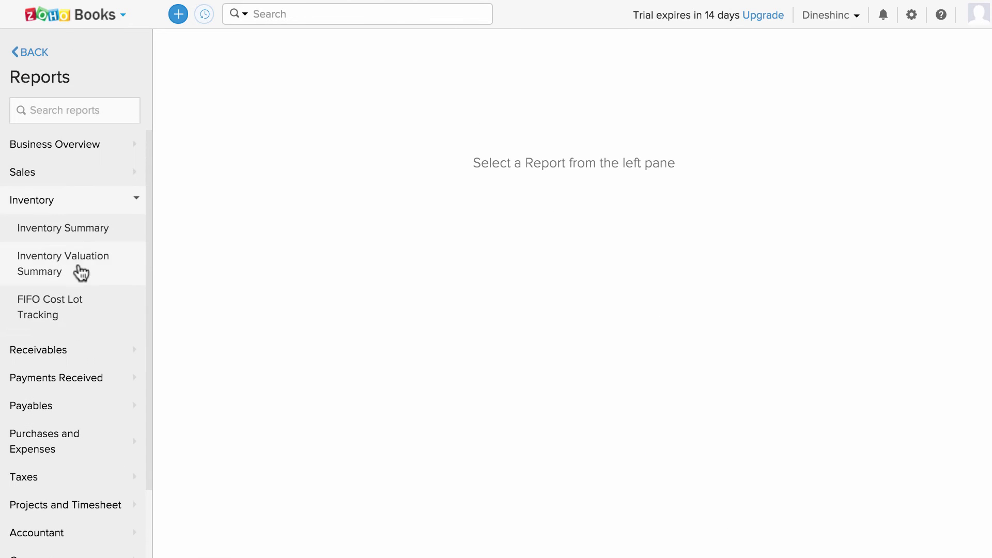
click(86, 304)
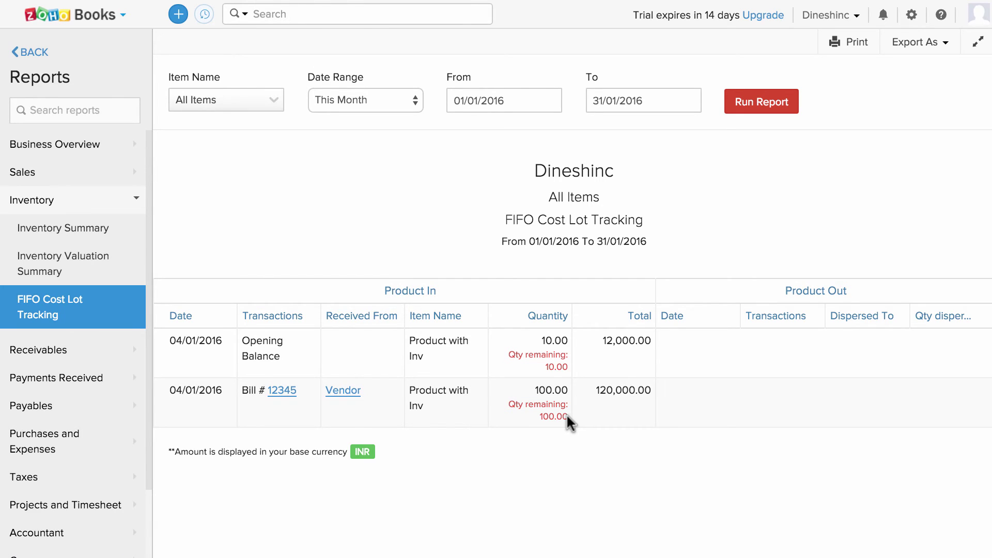
click(79, 236)
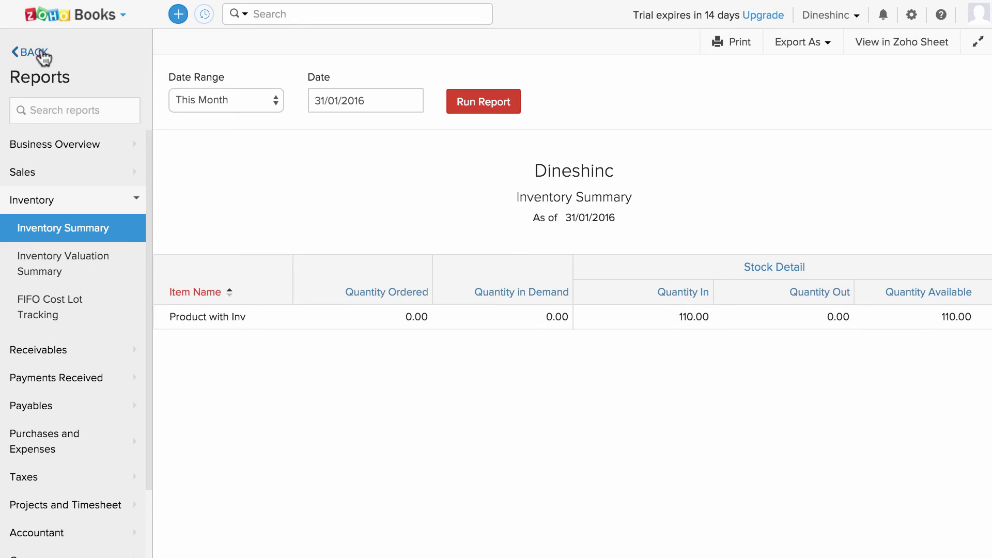
click(38, 57)
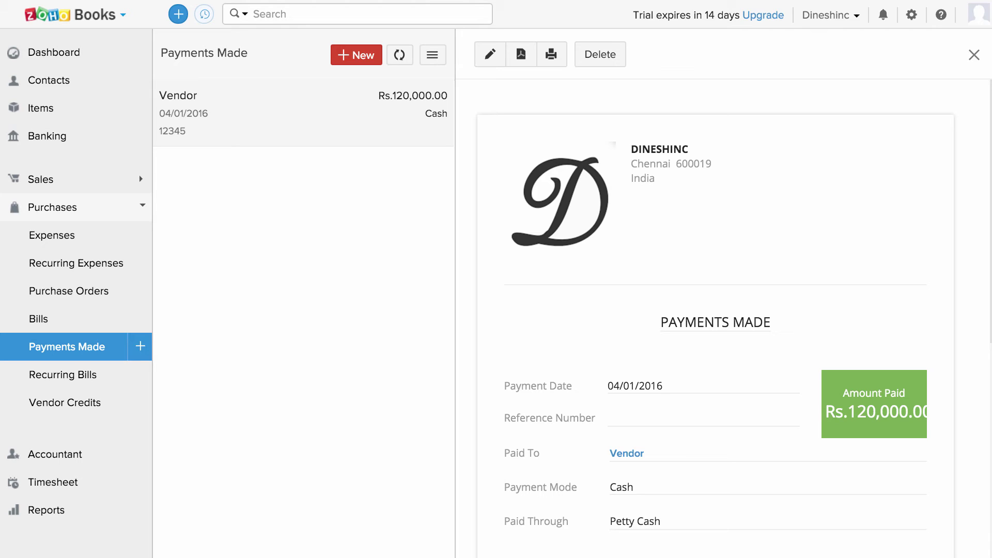
Start a new Rs.100 expense under Other Expenses, paid through Petty Cash.
click(41, 239)
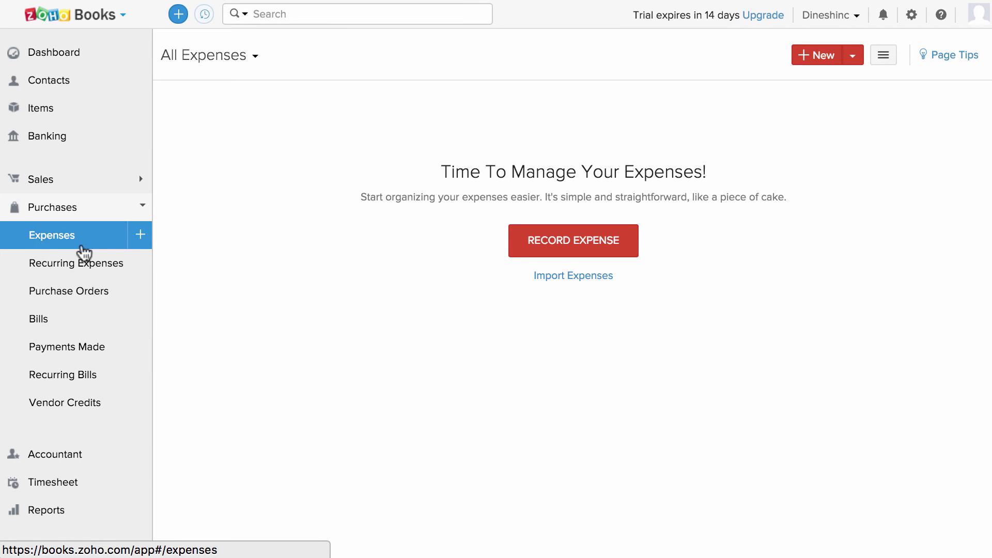
click(138, 243)
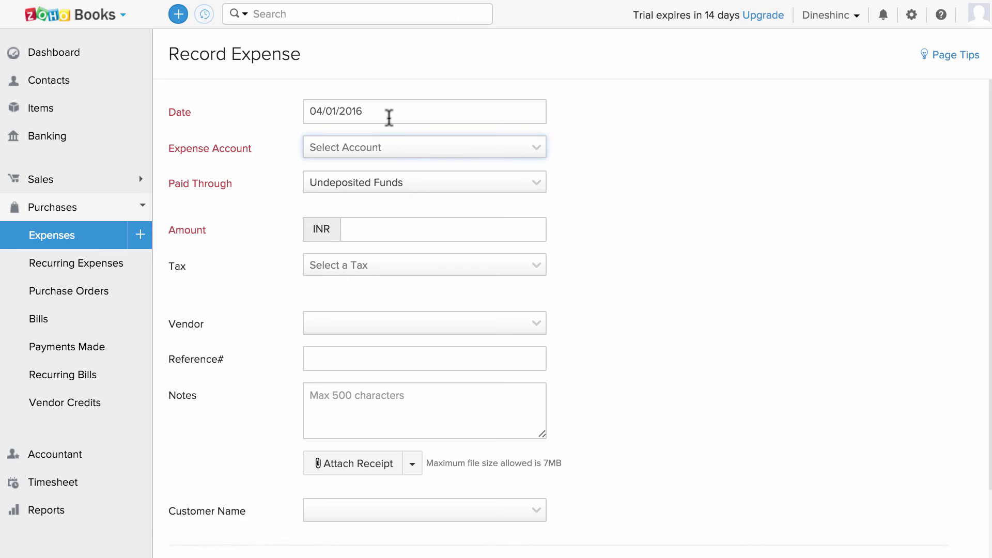
click(405, 150)
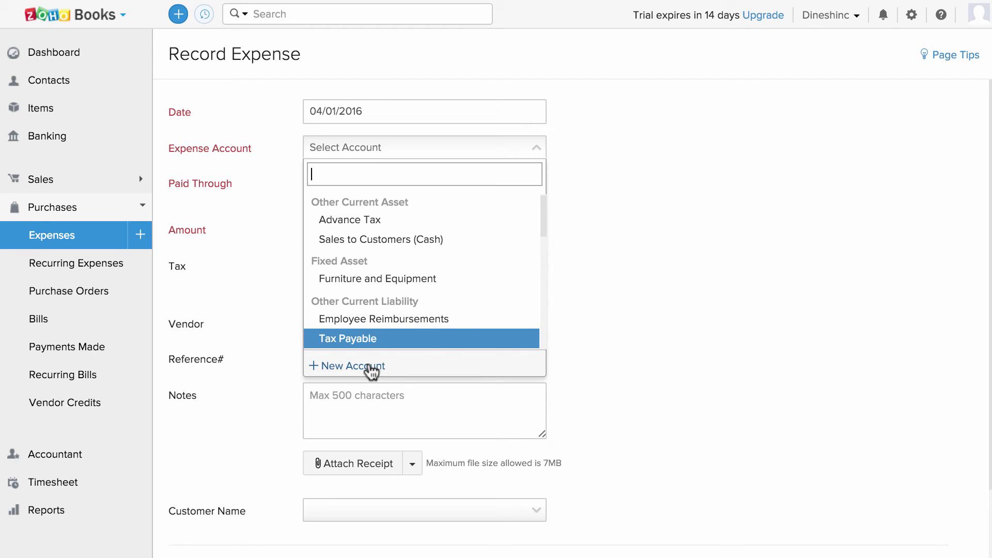
scroll(412, 332, down, 10)
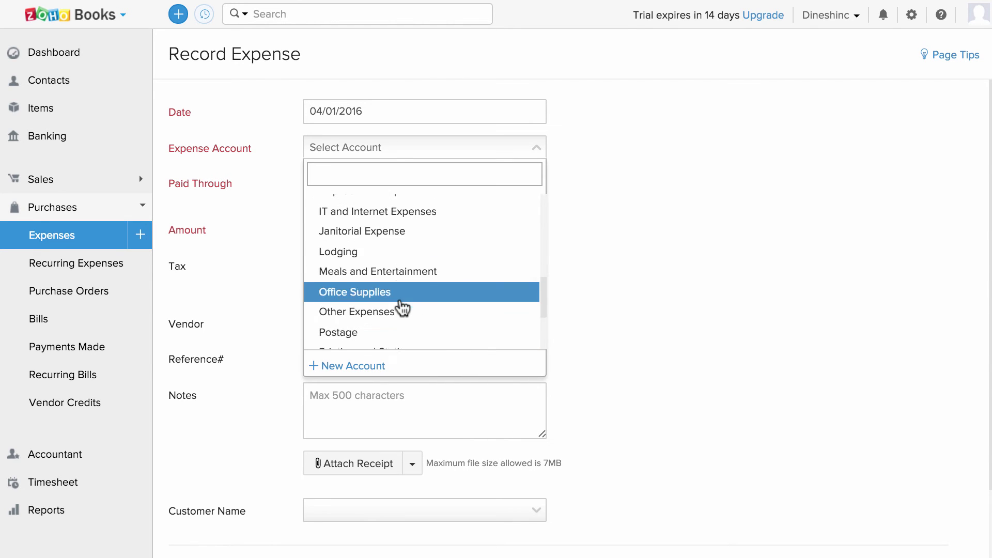
click(403, 310)
click(390, 189)
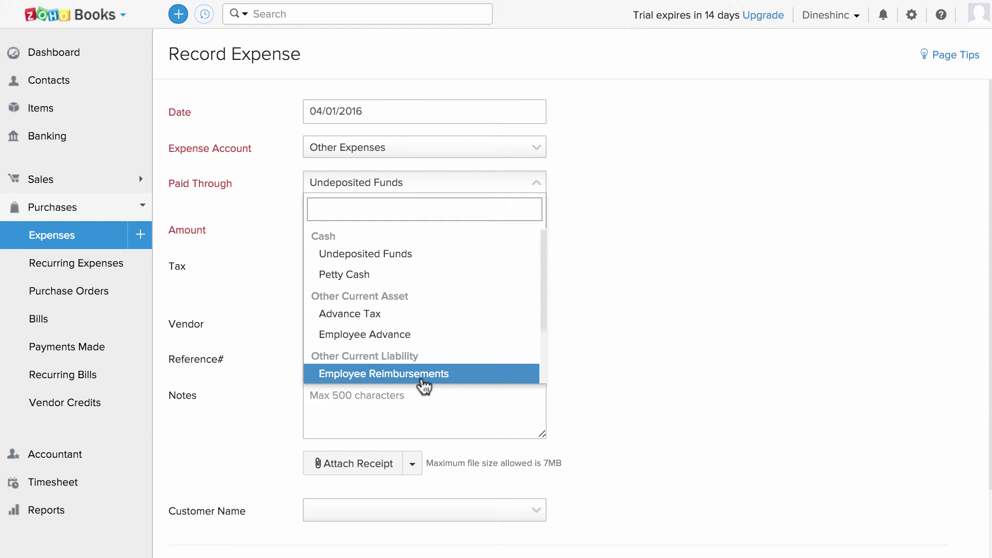
click(459, 275)
click(401, 225)
text(100)
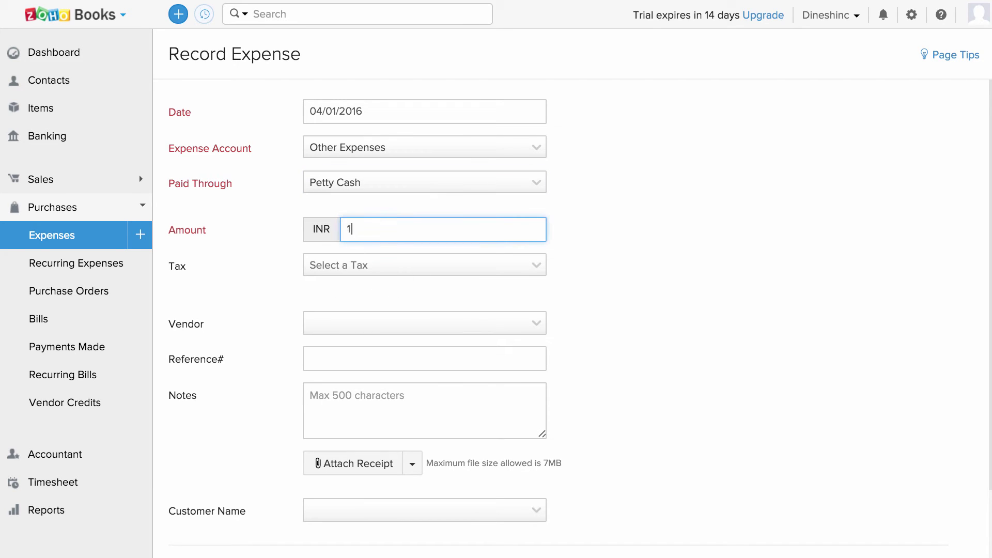
Apply Vat [5.5%], leave vendor and customer empty, and save the expense.
click(406, 262)
click(408, 337)
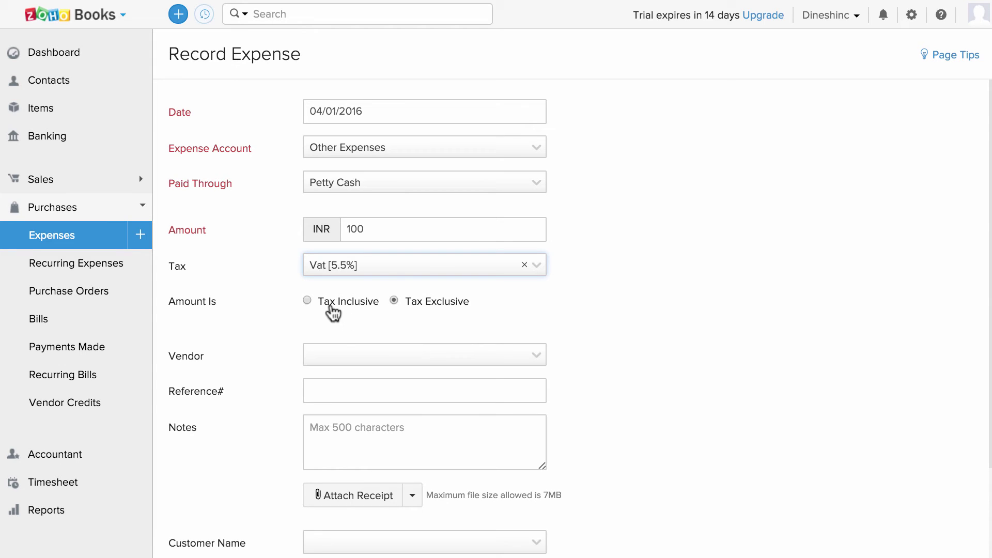
click(593, 332)
scroll(689, 354, down, 2)
click(372, 246)
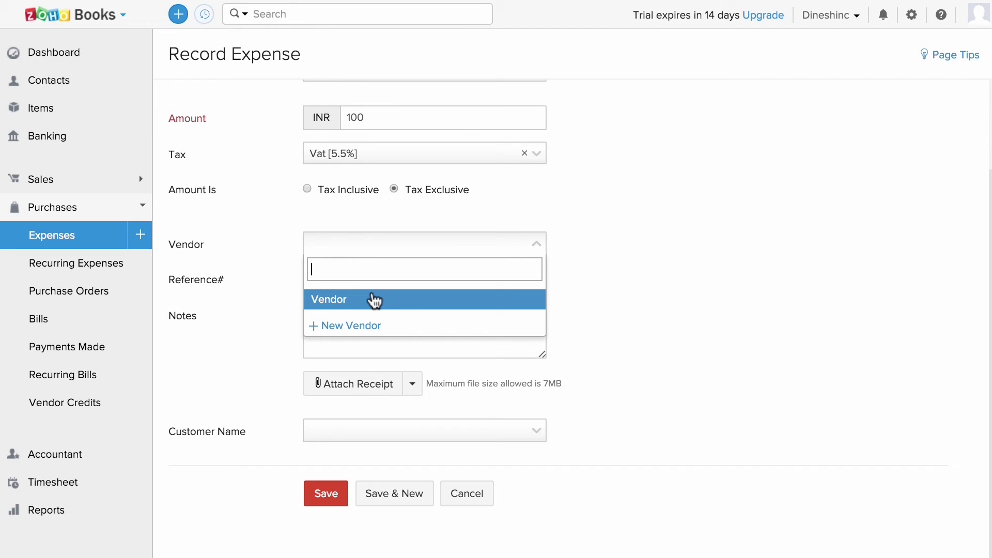
click(665, 294)
click(360, 281)
click(367, 318)
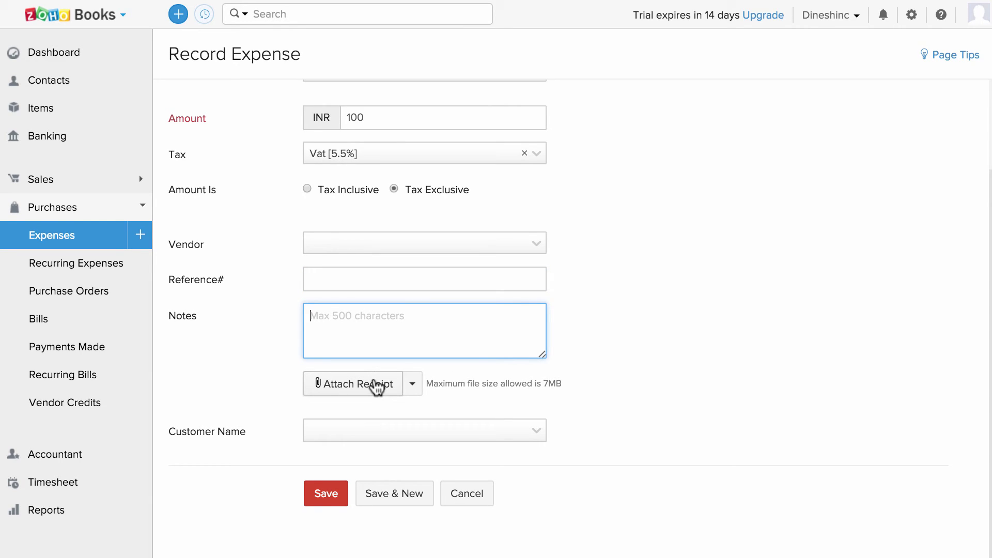
click(415, 387)
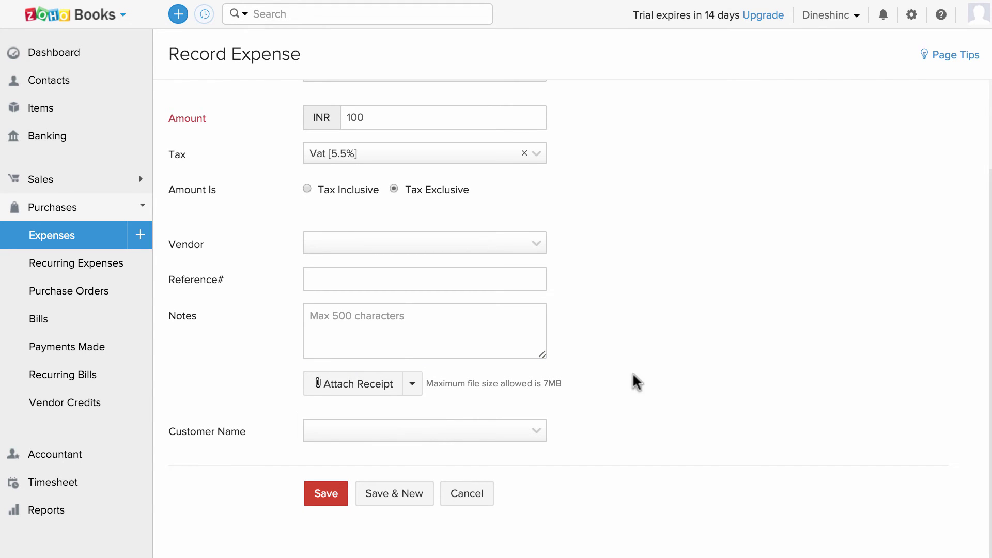
click(471, 433)
click(454, 488)
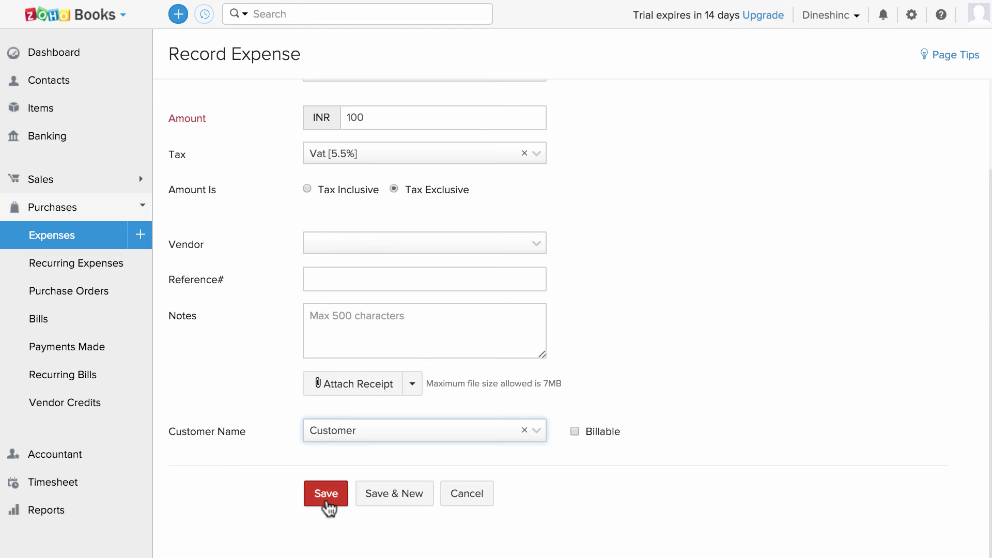
click(525, 430)
click(326, 495)
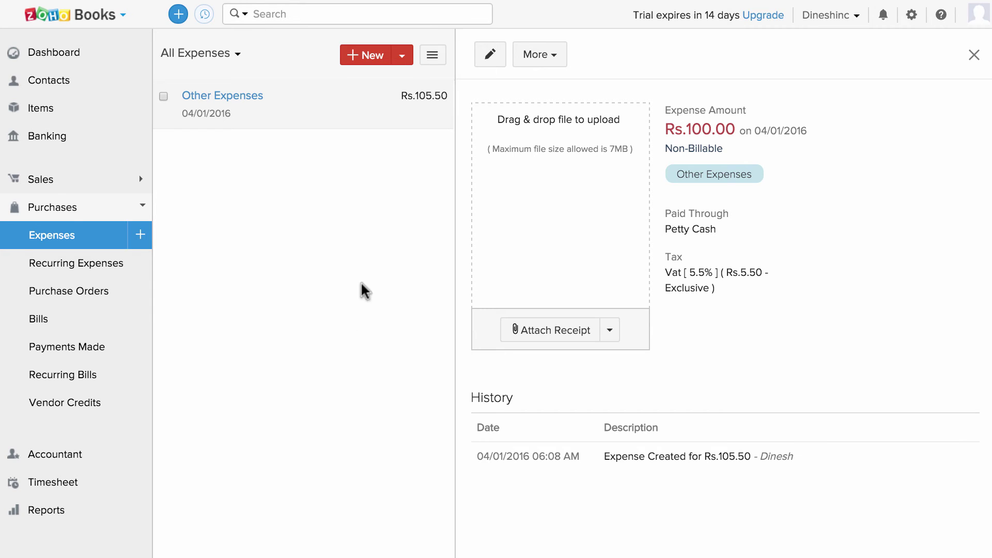
Record a billable Rs.200 Travel Expense charged to Customer and save it.
click(370, 53)
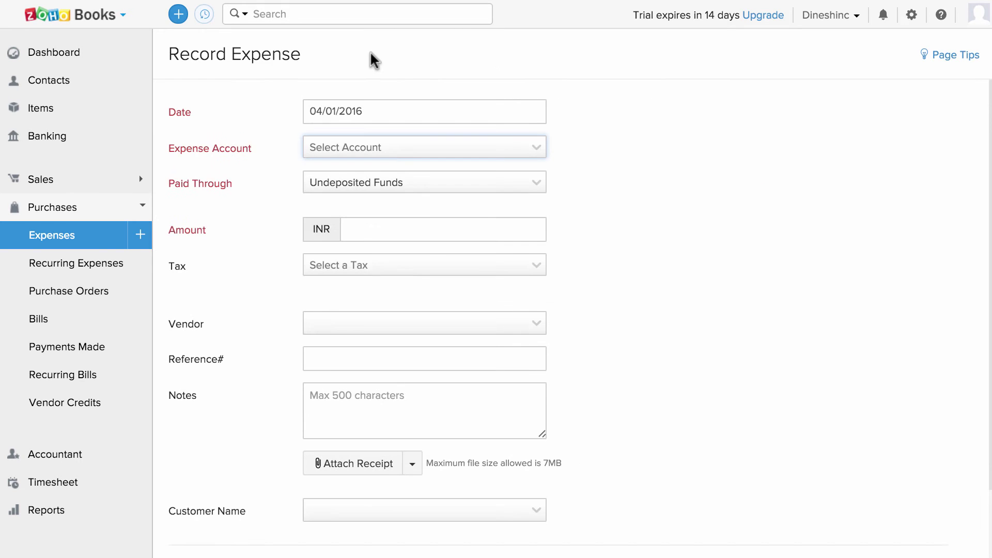
click(407, 149)
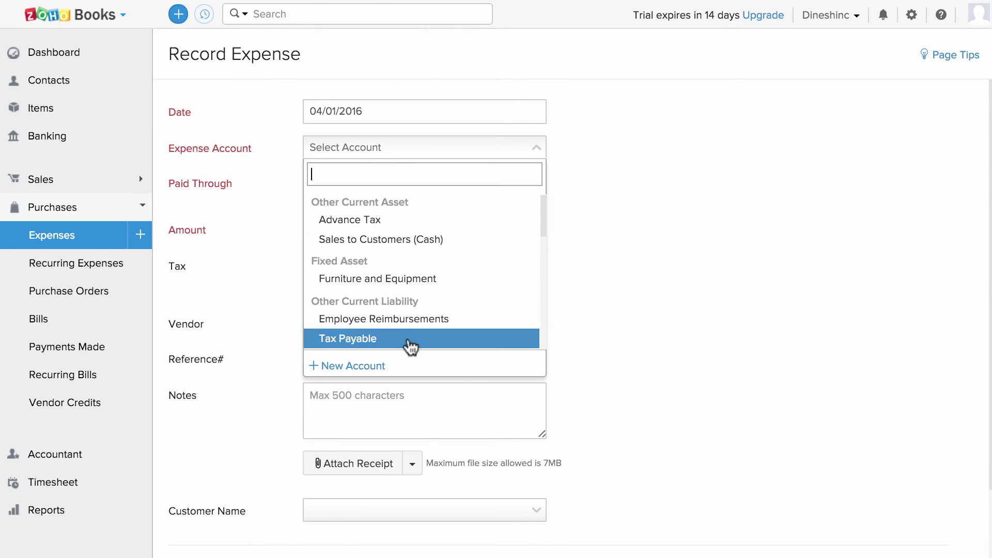
scroll(413, 330, down, 5)
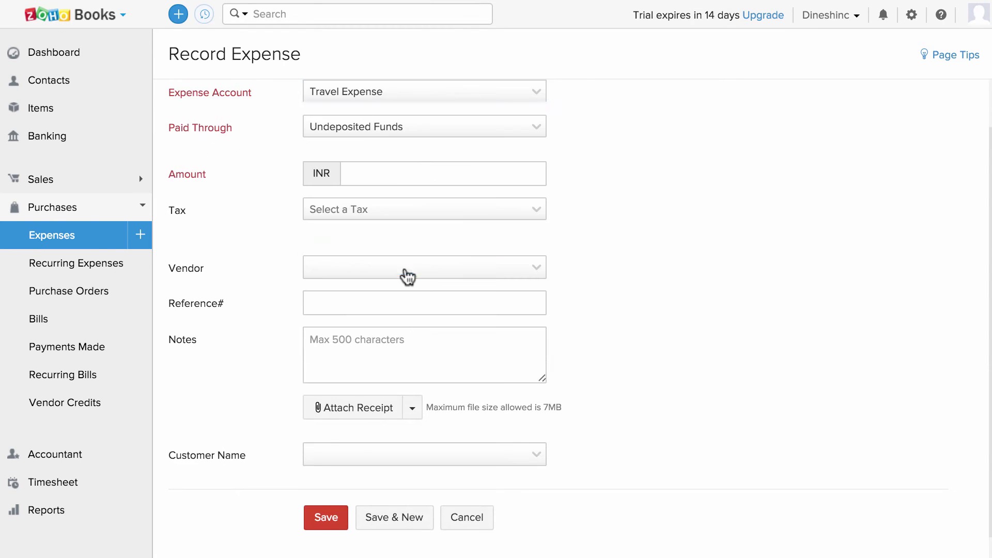
text(200)
scroll(415, 224, down, 1)
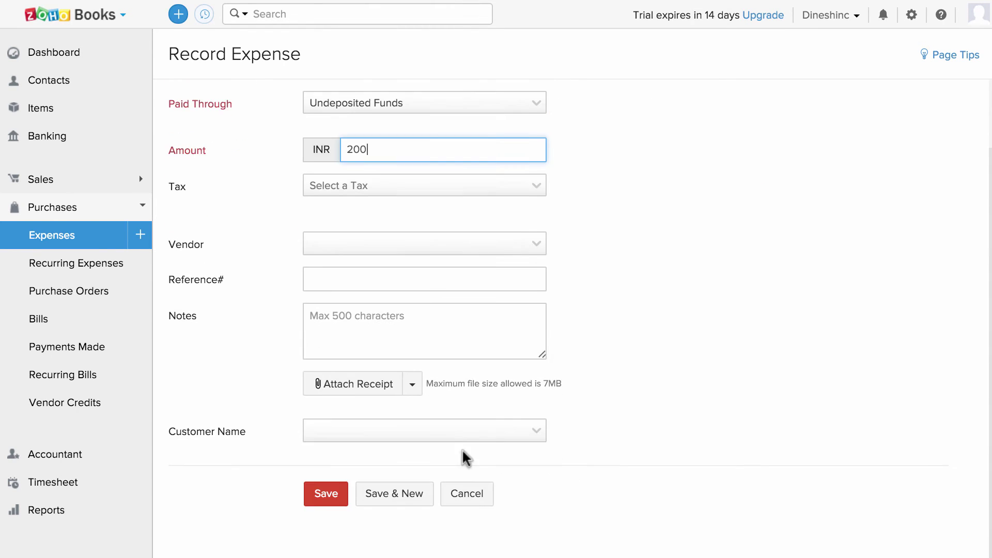
click(463, 433)
click(424, 486)
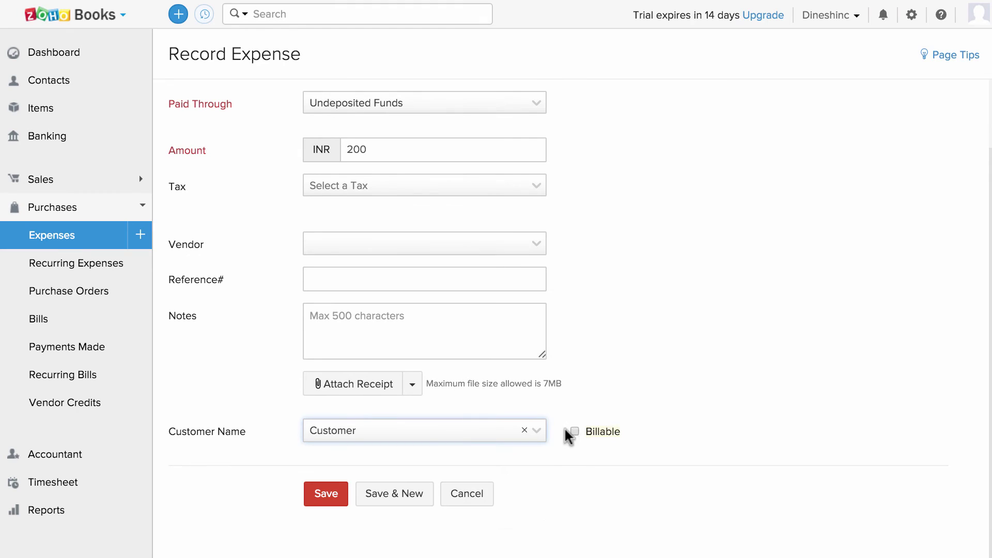
click(574, 431)
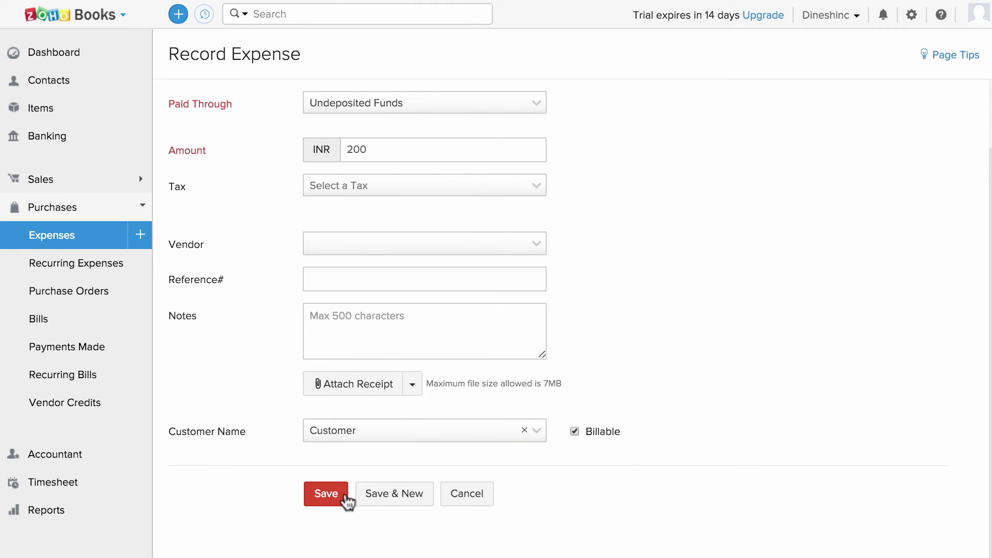
click(340, 498)
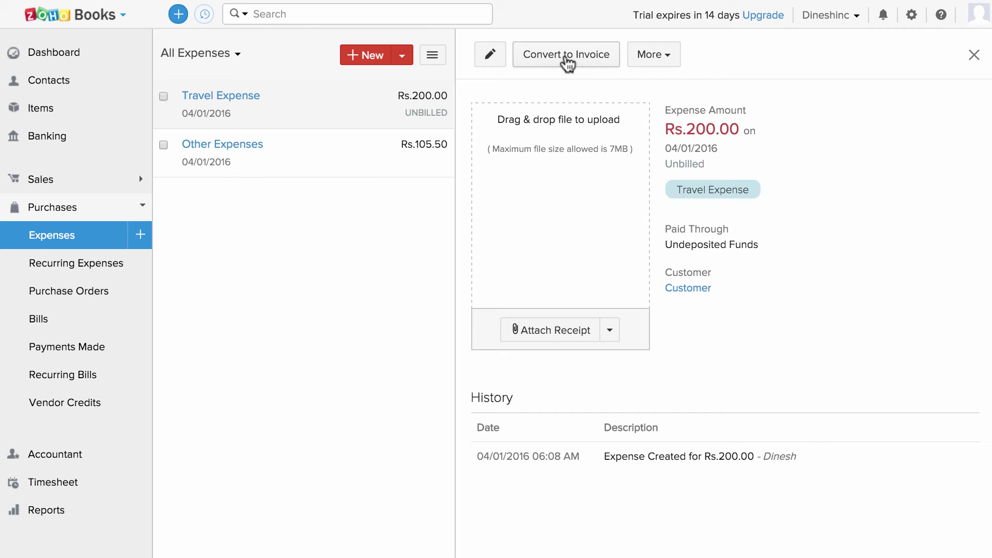
Begin a bulk expense entry with a first row dated 01/01/2016 under Travel Expense.
click(402, 57)
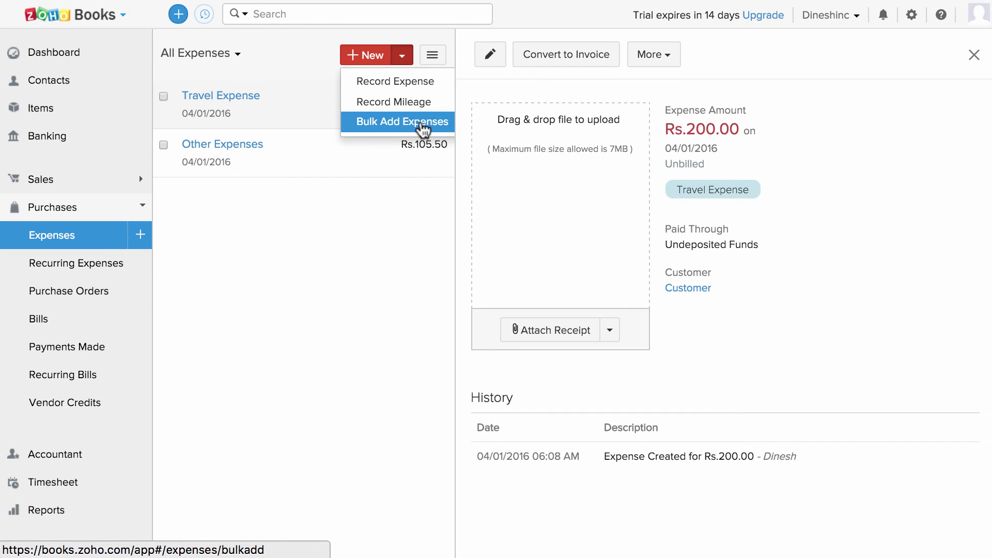
click(421, 123)
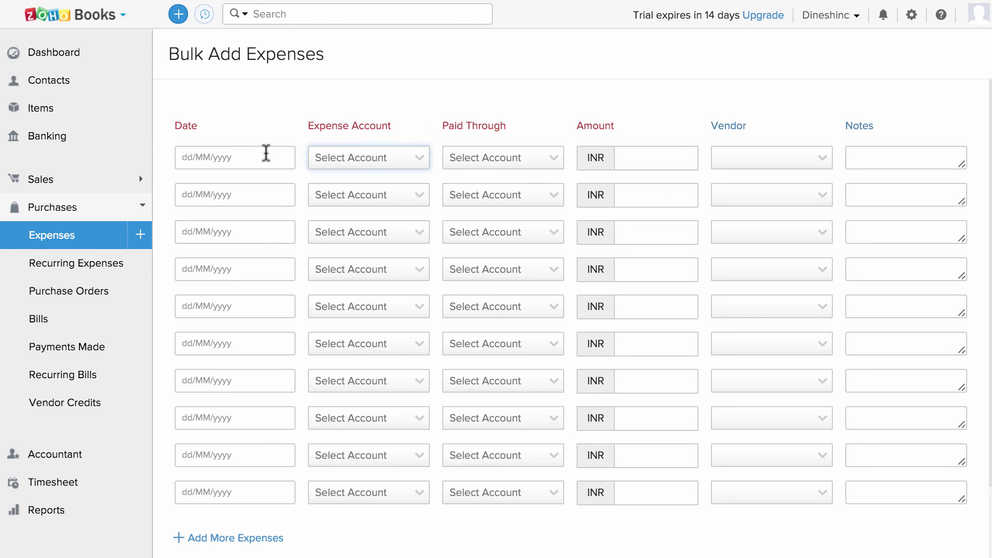
click(266, 154)
click(332, 244)
click(369, 158)
click(357, 230)
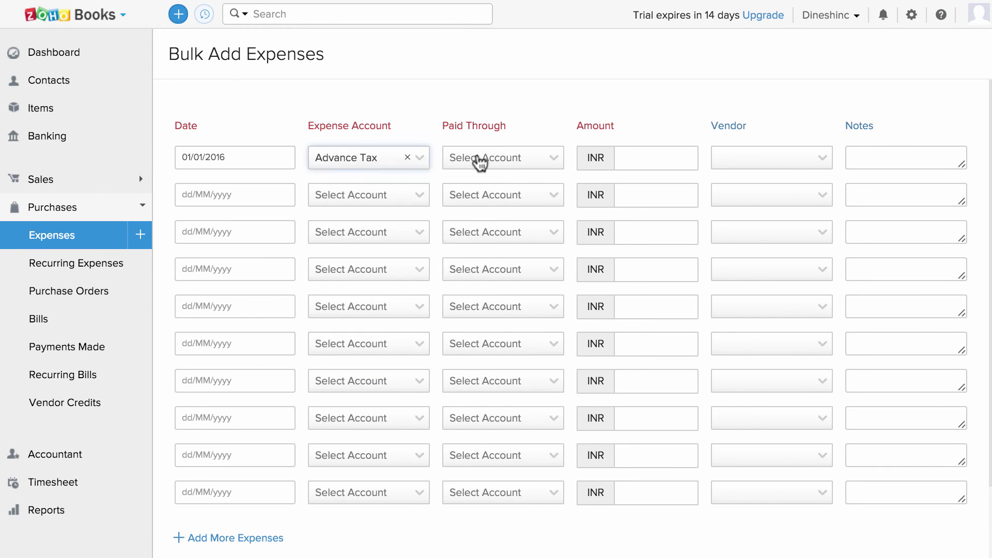
click(369, 157)
click(393, 331)
Complete the row with Undeposited Funds, Rs.100 and Vendor, then save the bulk expenses.
click(496, 154)
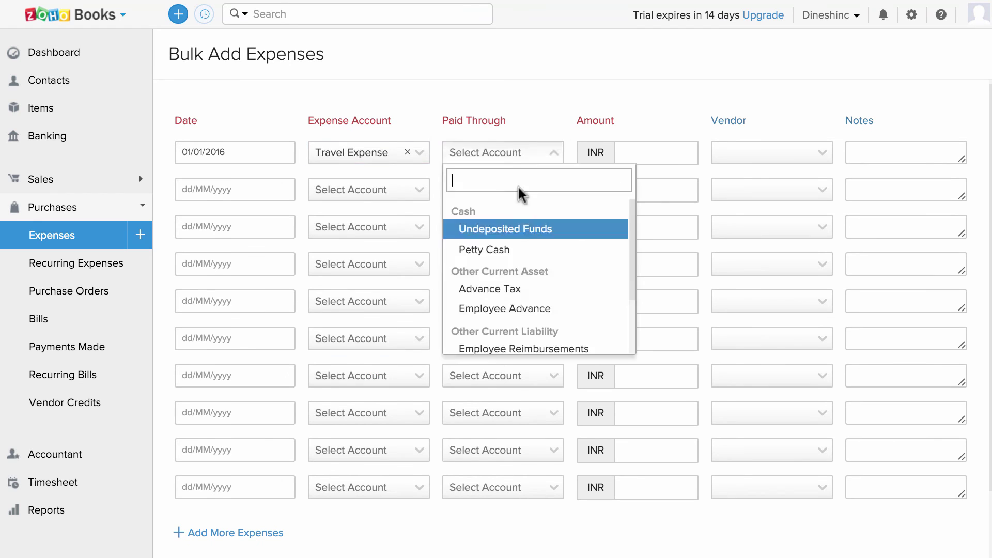
click(512, 229)
click(656, 154)
text(100)
click(765, 153)
click(868, 155)
scroll(236, 486, down, 3)
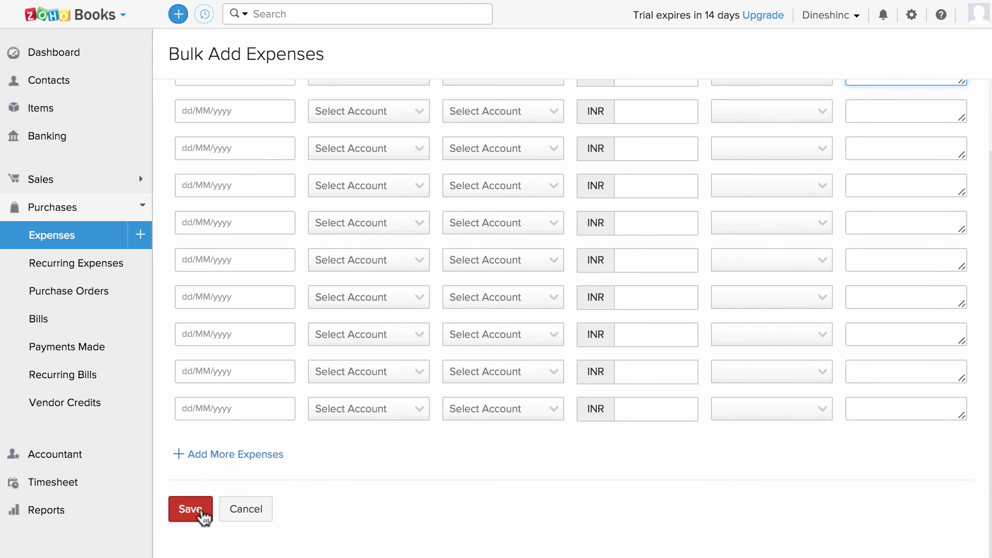
click(199, 513)
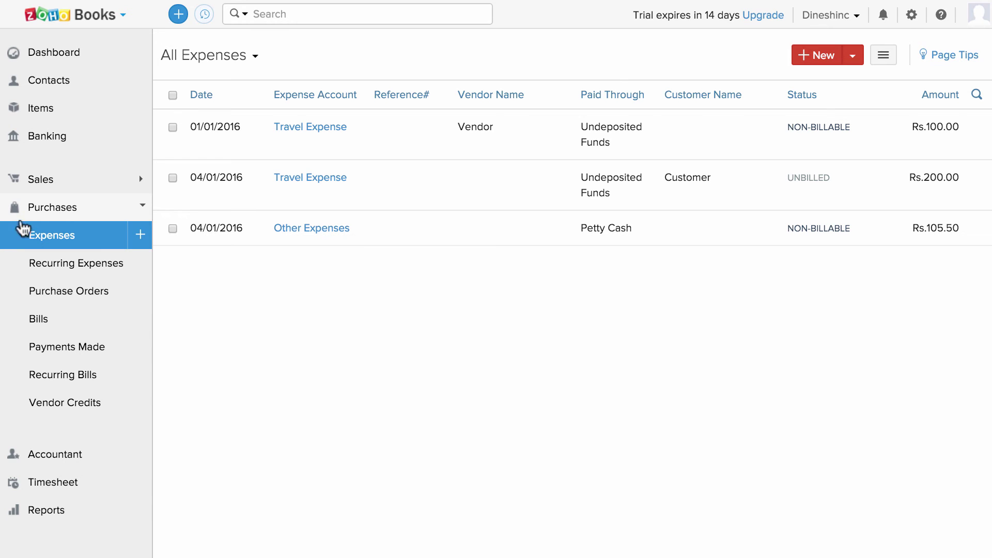
click(57, 182)
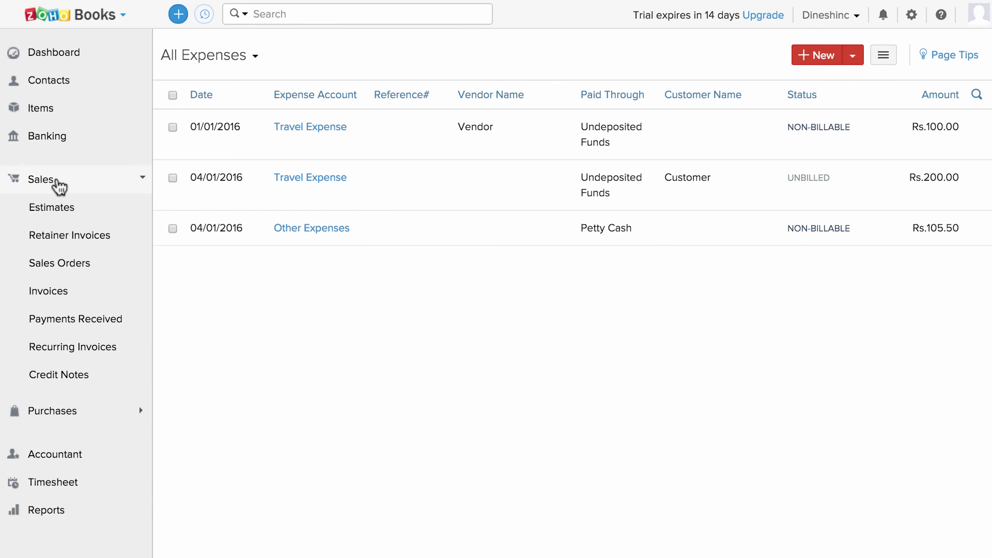
Open new estimate EST-000001 and select Customer, leaving the numbering settings unchanged.
click(67, 211)
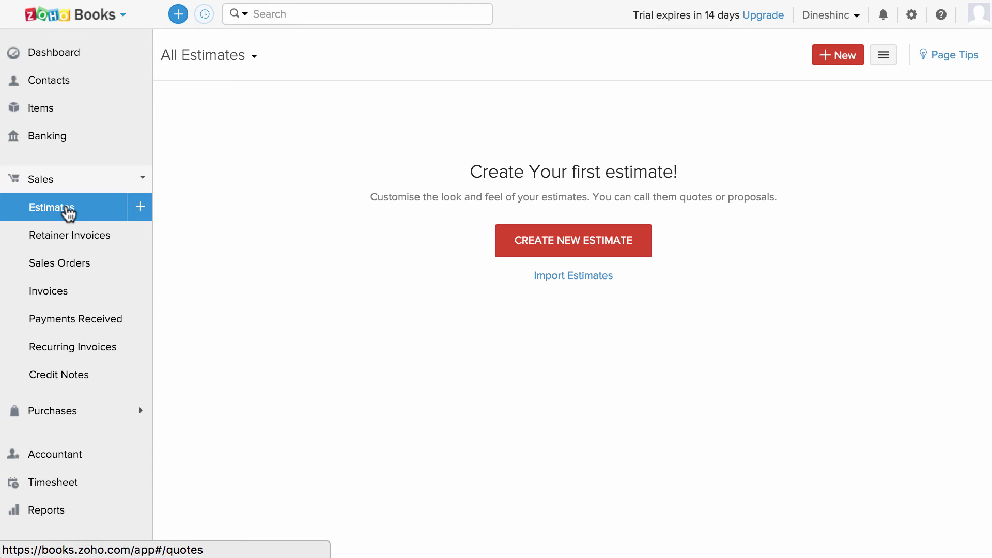
click(141, 207)
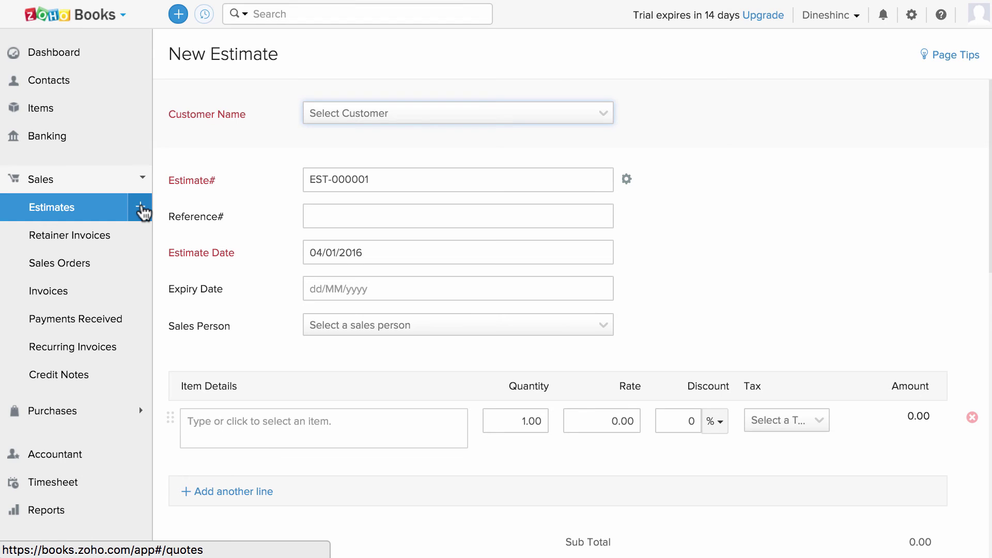
click(346, 119)
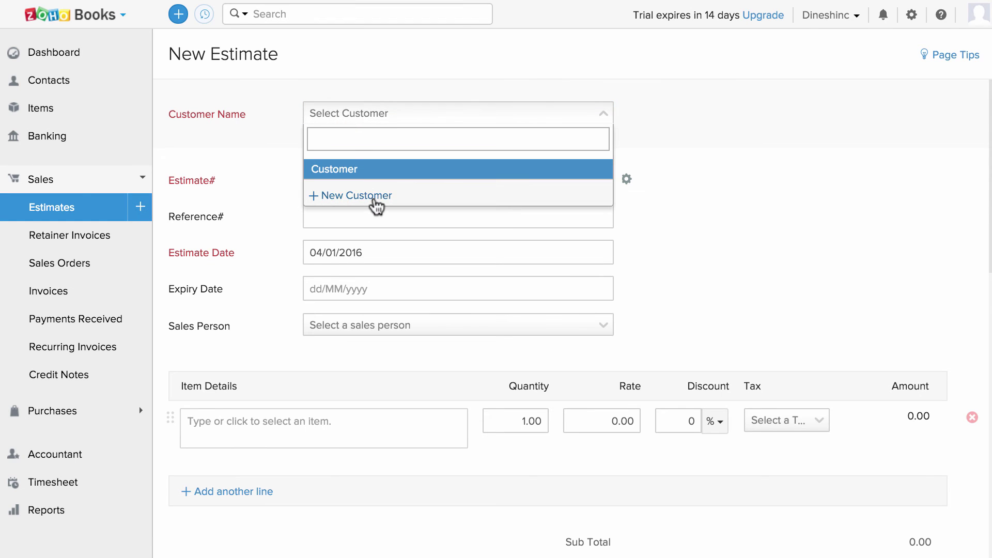
click(373, 201)
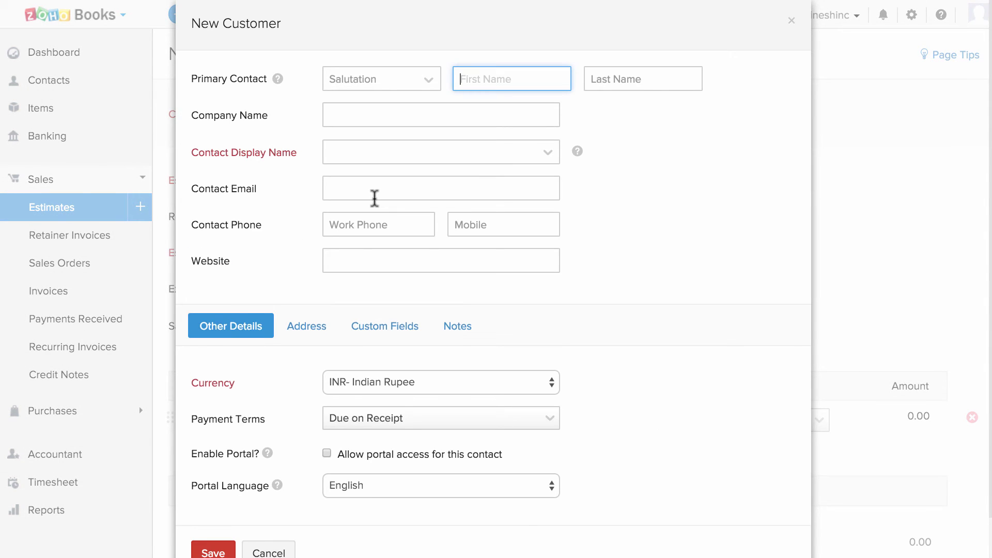
click(278, 550)
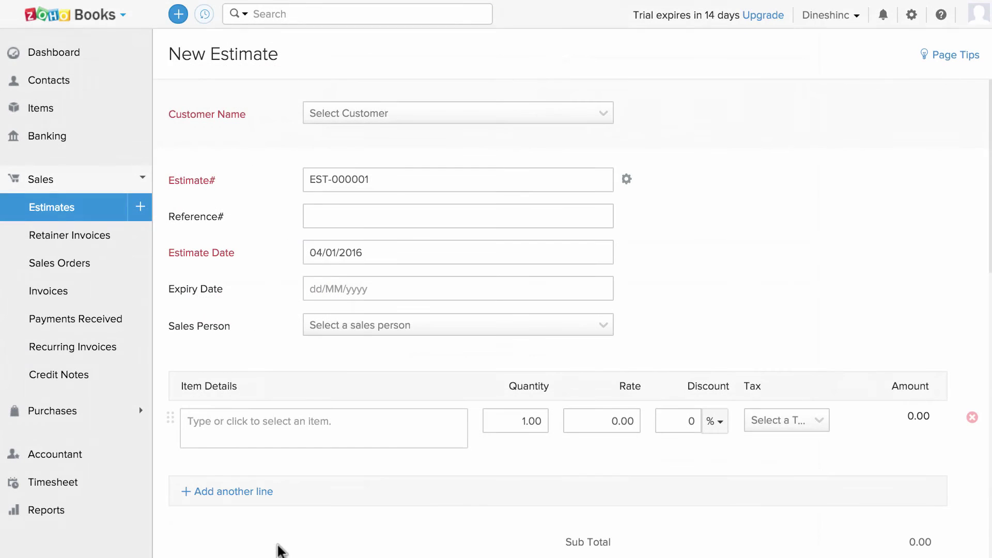
click(381, 178)
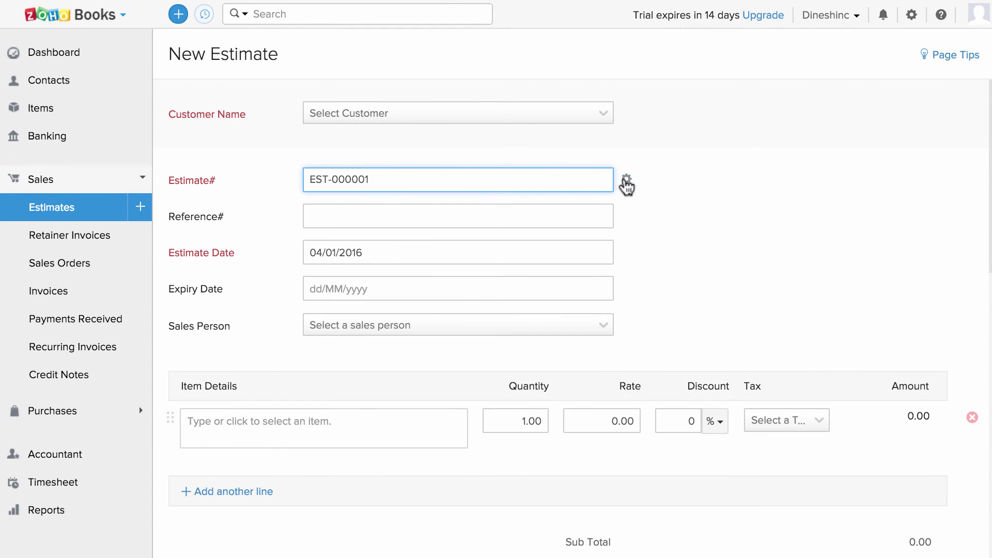
click(627, 182)
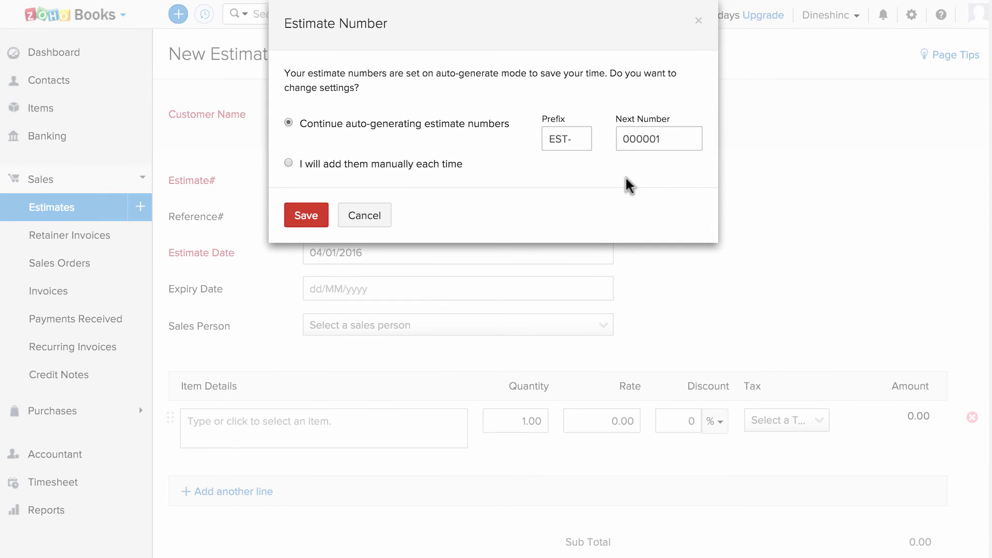
click(377, 217)
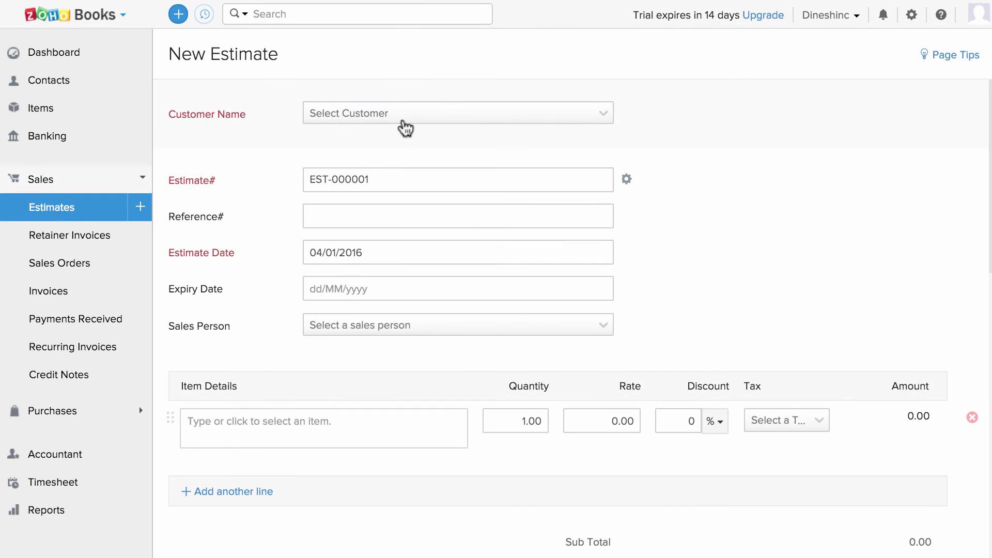
click(402, 119)
click(408, 179)
scroll(614, 317, down, 3)
click(364, 179)
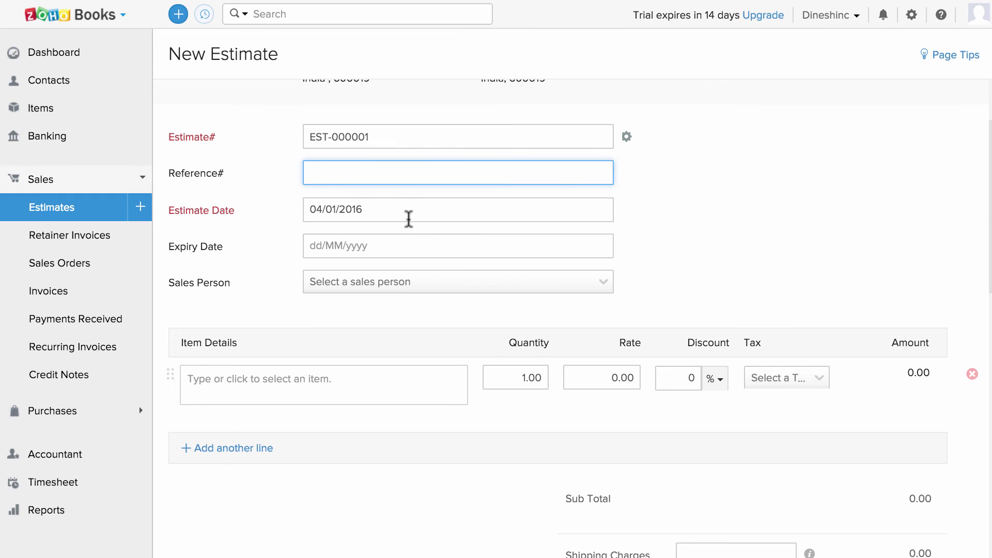
Leave the expiry date empty and add John as a new sales person.
click(412, 243)
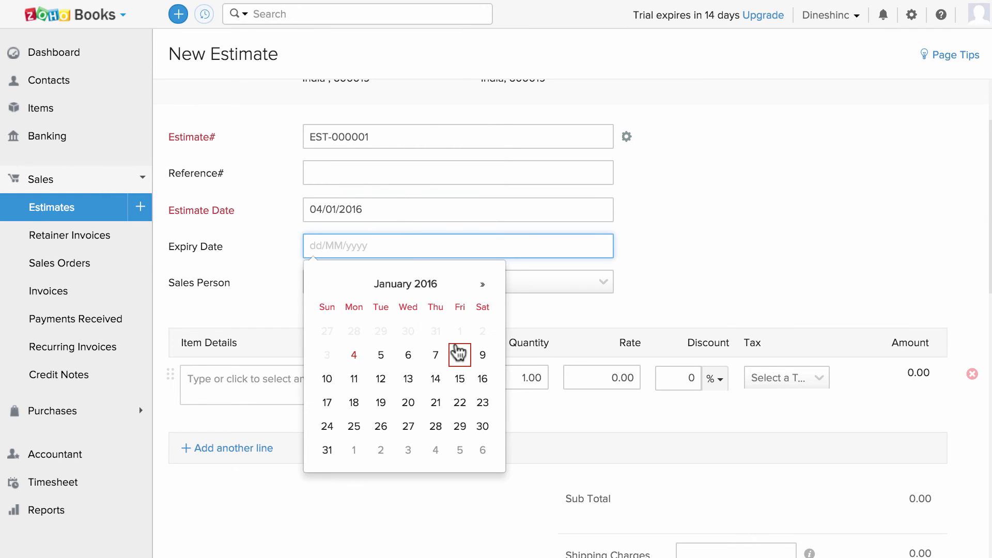
click(713, 285)
click(523, 282)
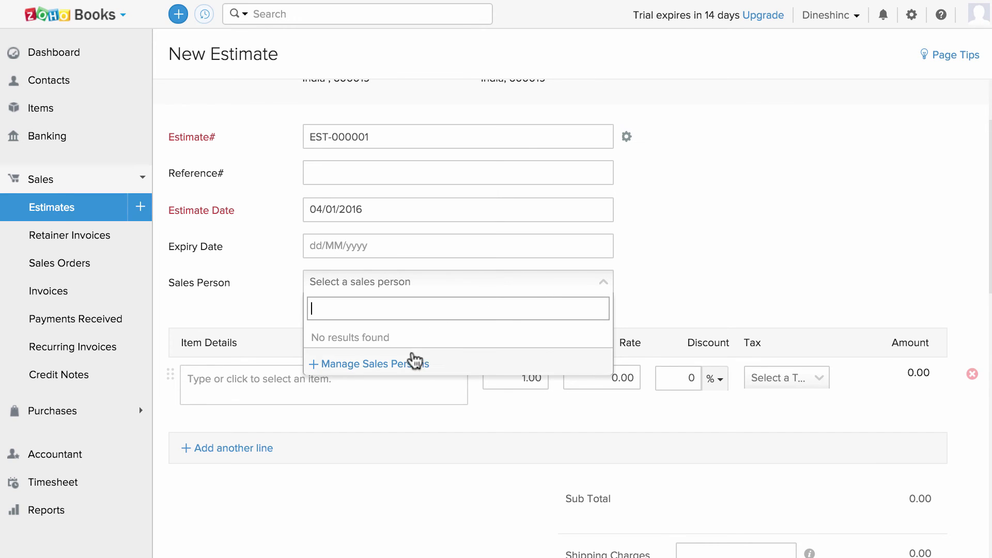
click(406, 364)
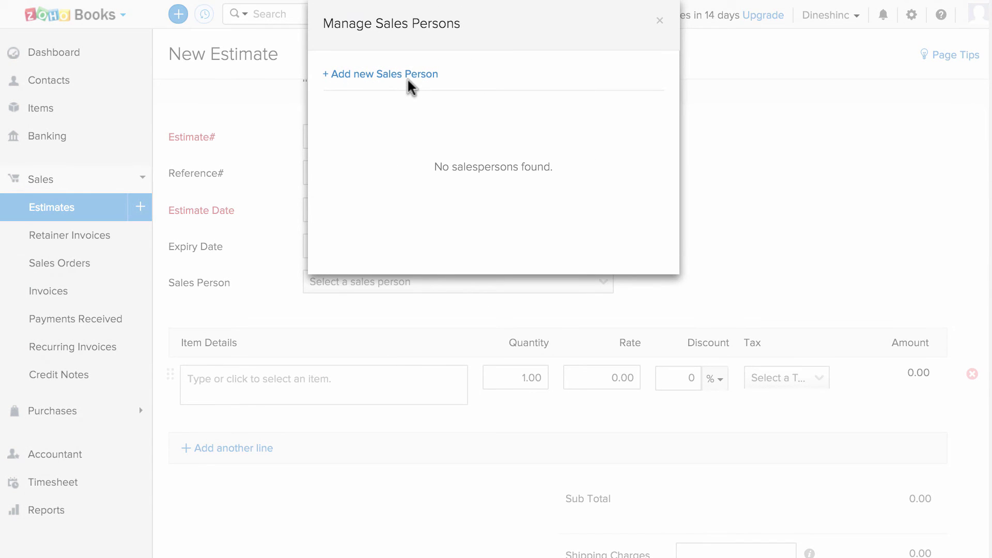
click(414, 76)
text(JOhn)
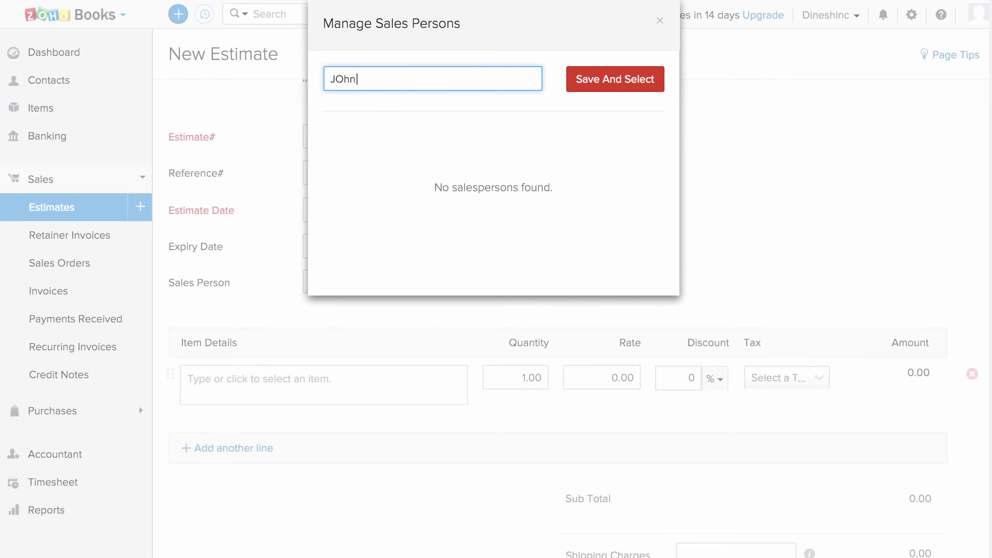
key(BackSpace)
key(BackSpace)
key(BackSpace)
text(ohn)
click(596, 82)
Add Aaron as a second sales person, then assign John to the estimate.
click(486, 288)
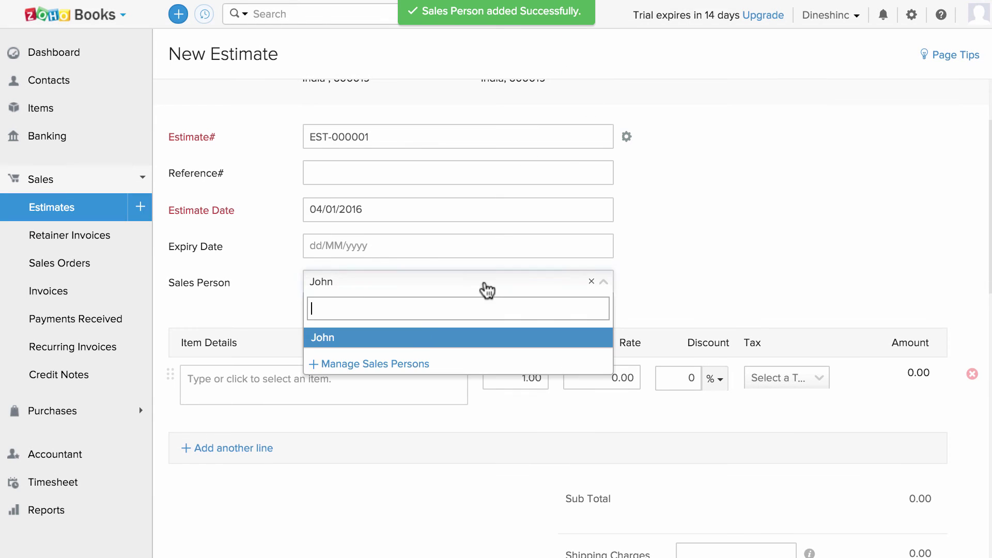
click(406, 366)
click(382, 77)
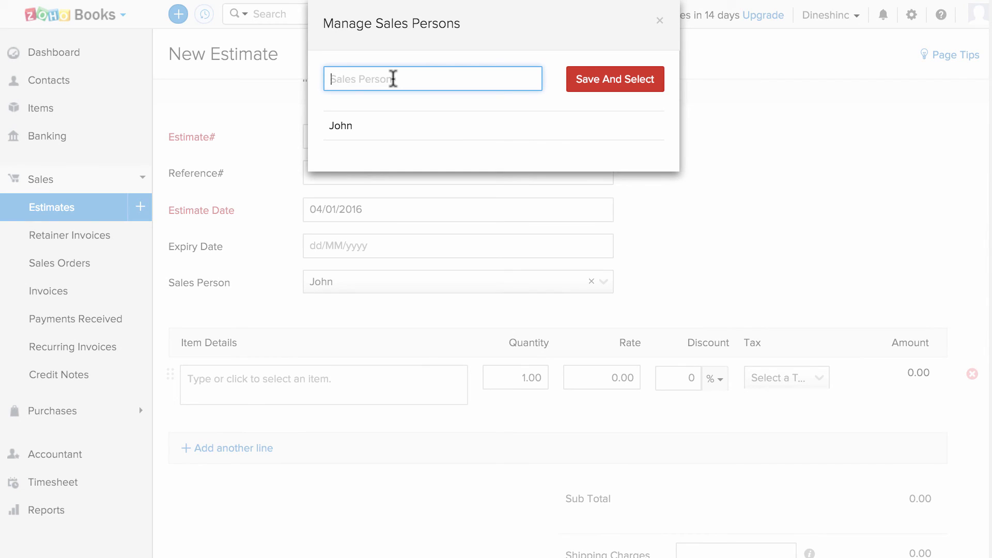
text(Aaron)
click(581, 85)
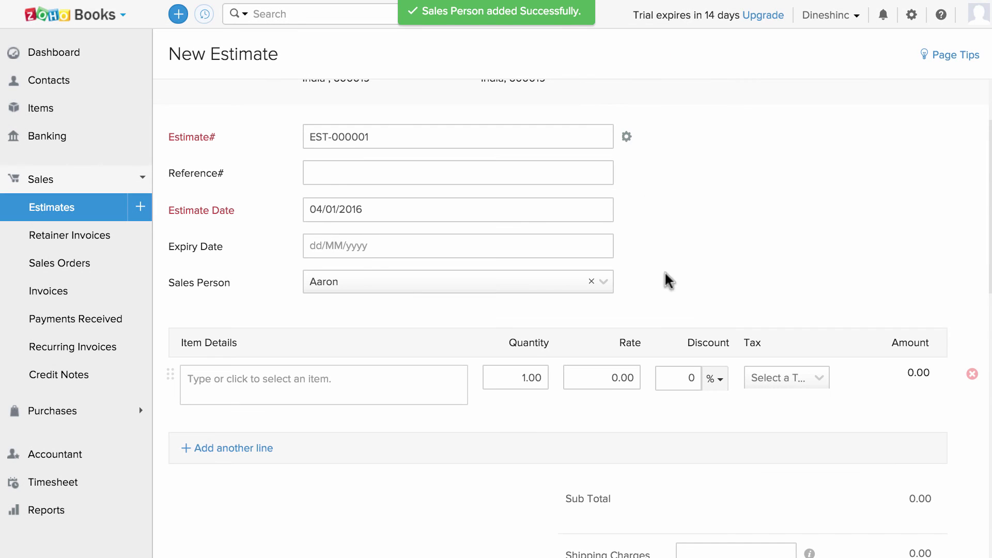
click(517, 282)
click(505, 339)
scroll(294, 302, down, 2)
click(292, 301)
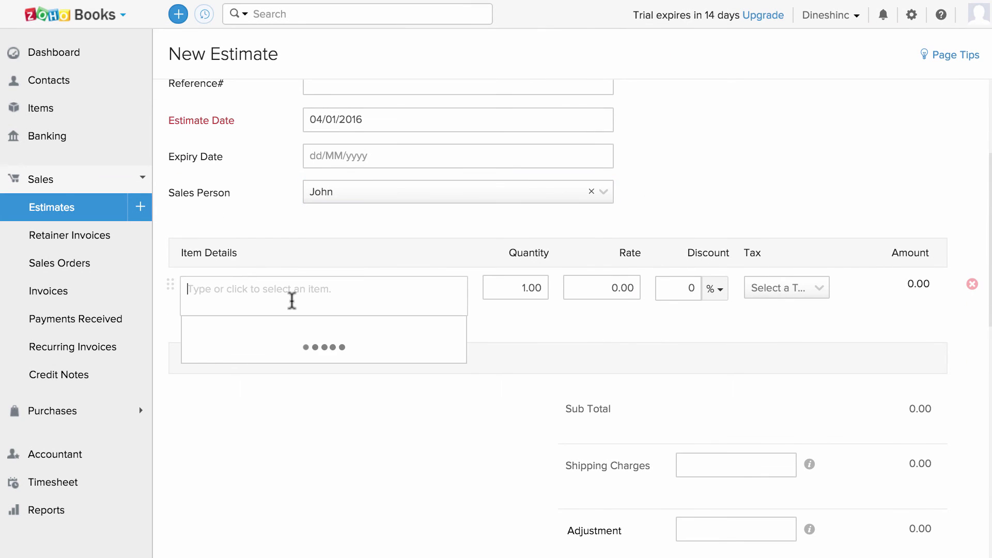
Add Product with Inv to the first line with quantity 50, keeping the discount in percent.
click(291, 345)
click(534, 289)
key(BackSpace)
key(BackSpace)
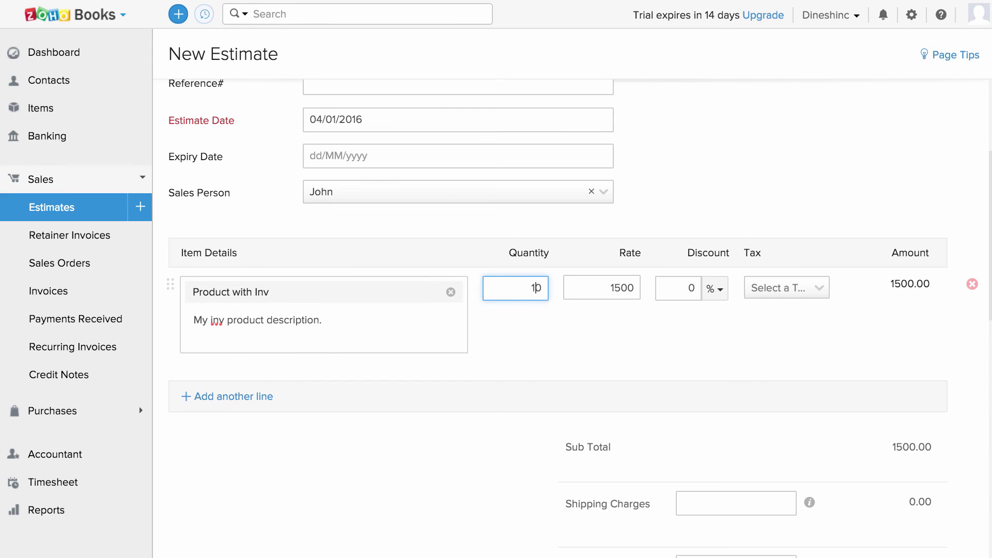
key(BackSpace)
text(5)
click(586, 334)
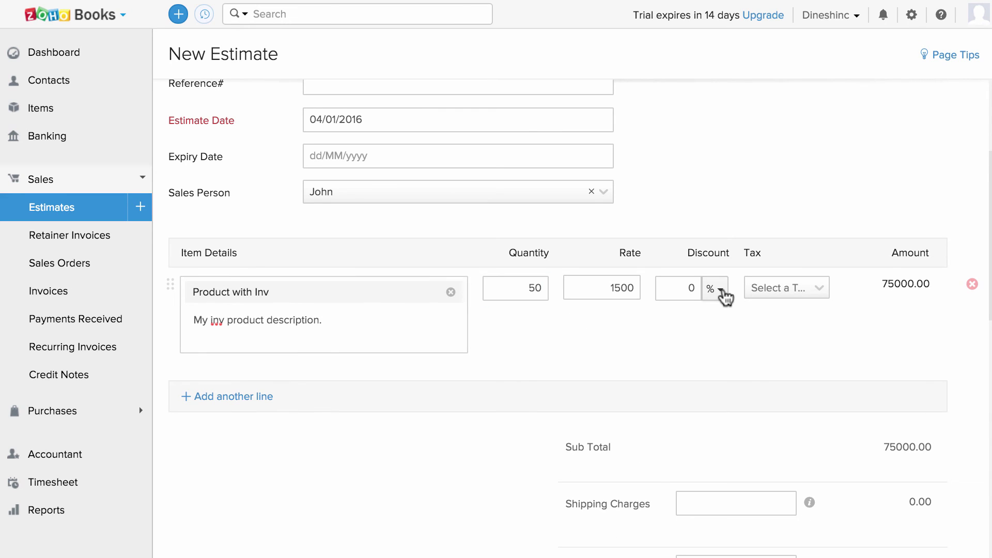
click(722, 290)
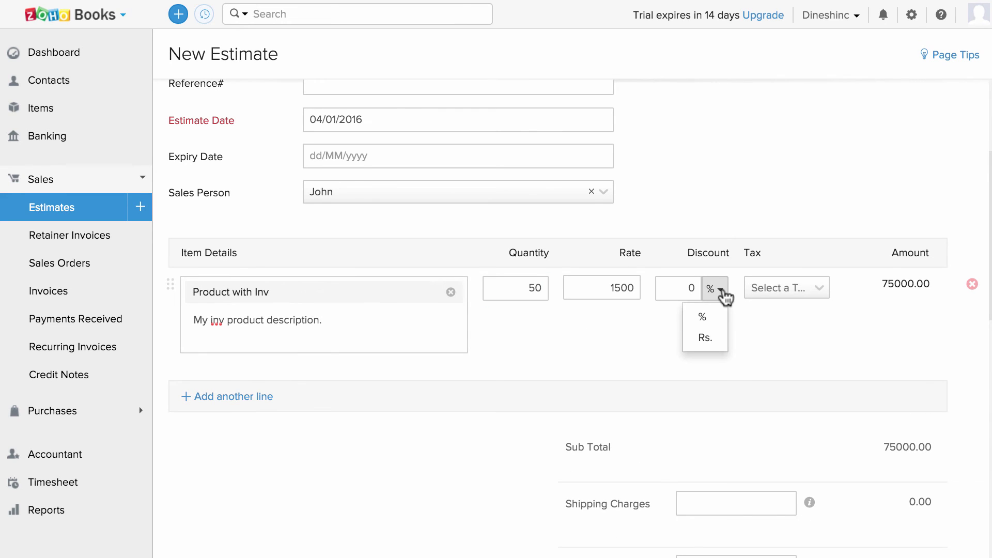
click(693, 288)
click(721, 290)
click(665, 323)
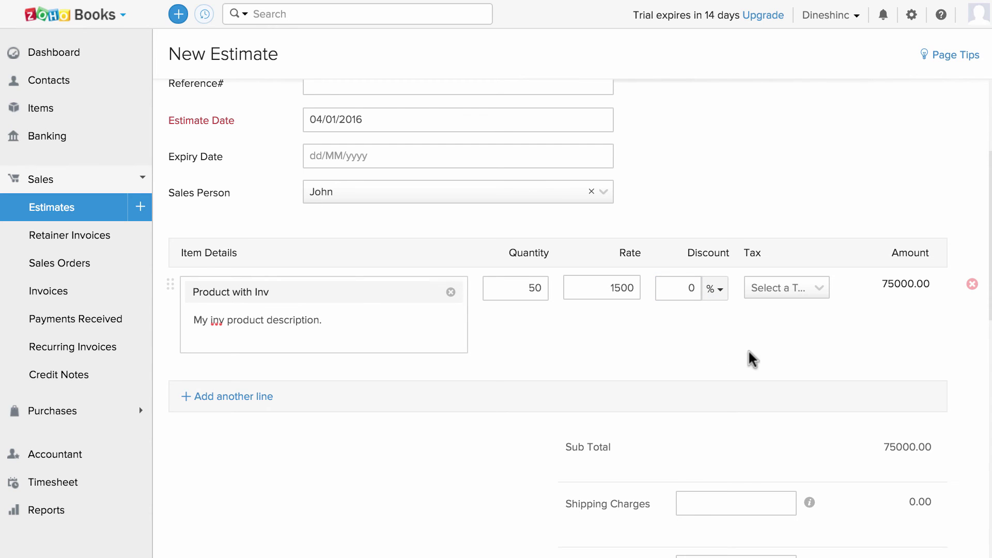
Add 500 shipping and a +100 adjustment with a blank label, totalling Rs.75600.00.
scroll(752, 359, down, 5)
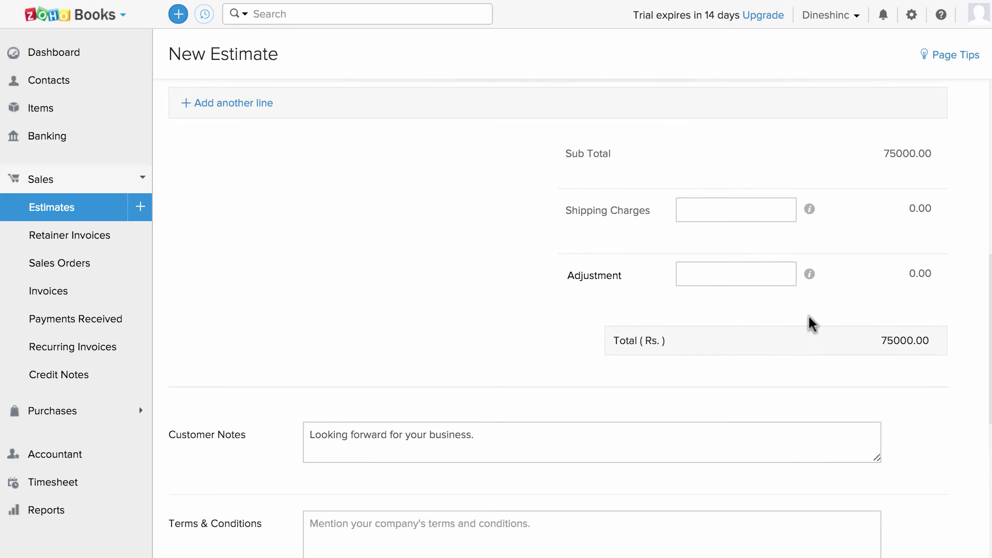
scroll(811, 324, up, 4)
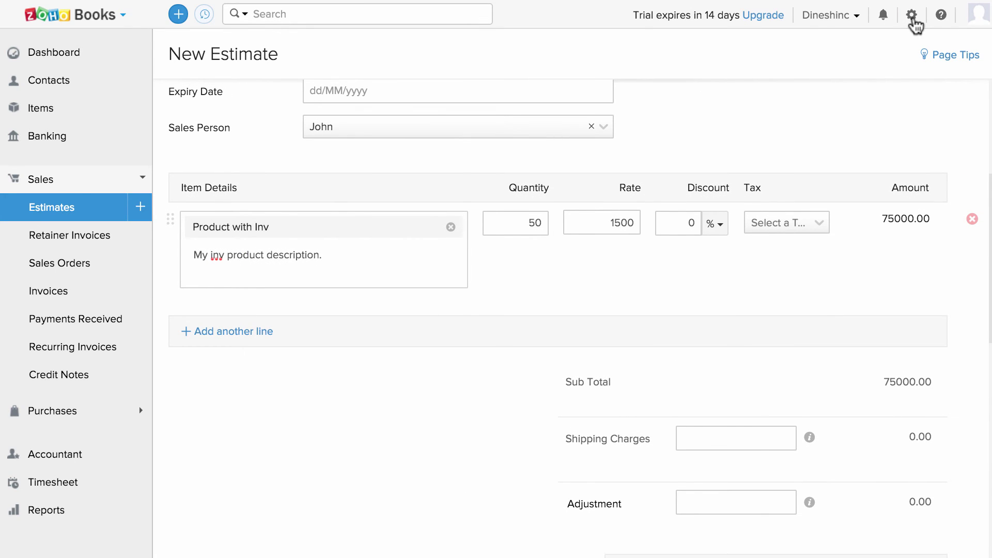
scroll(758, 317, down, 2)
click(747, 333)
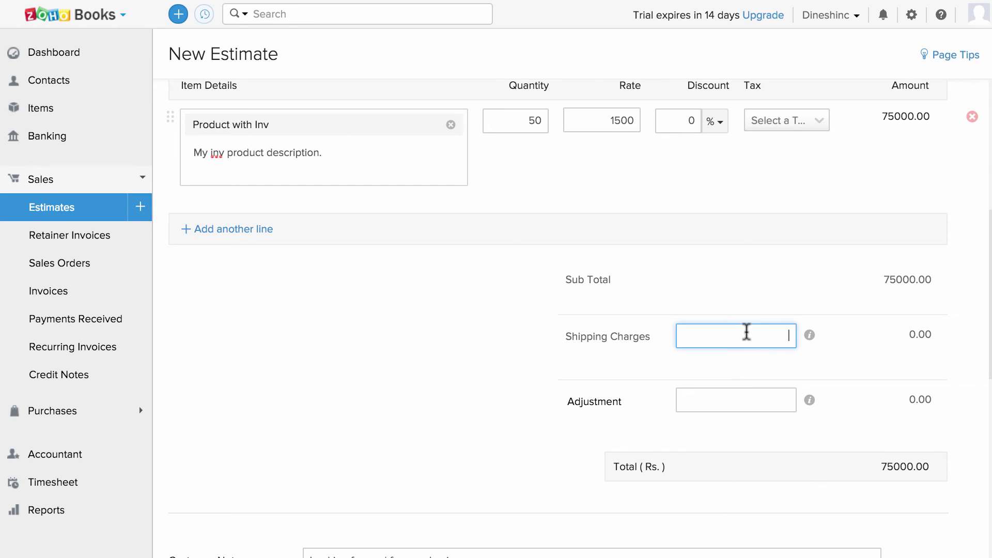
text(500)
click(622, 401)
click(758, 401)
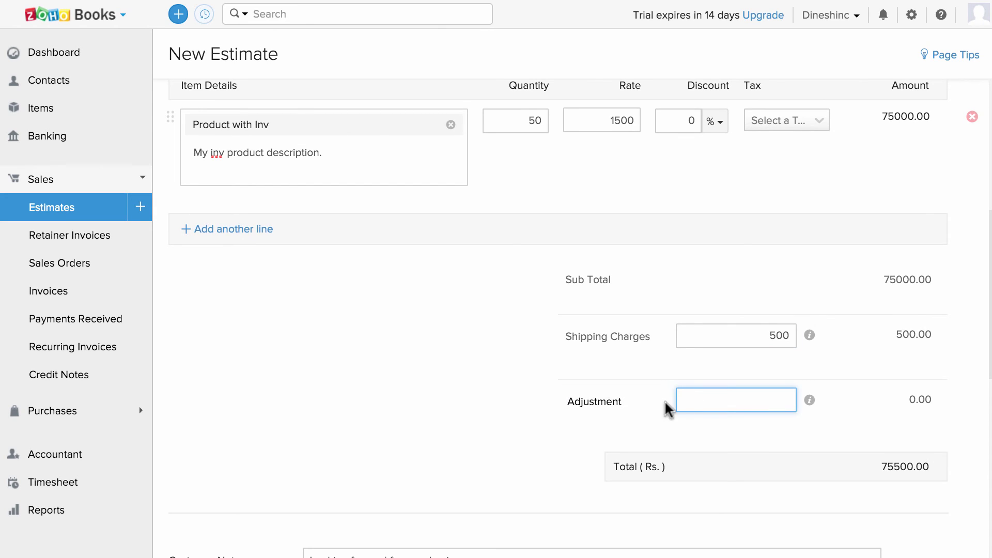
click(635, 401)
click(778, 402)
text(-100)
click(545, 485)
click(773, 401)
key(BackSpace)
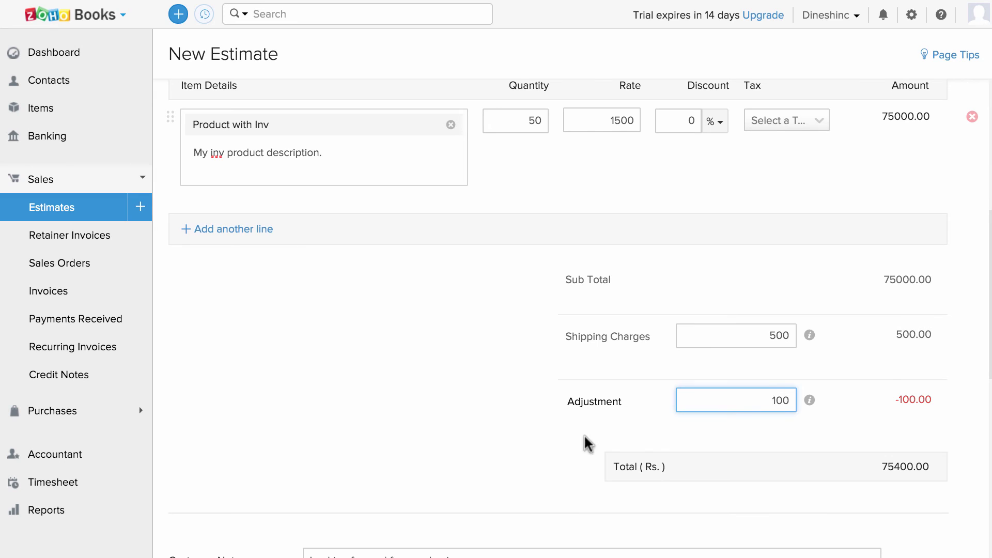
click(555, 453)
double_click(624, 404)
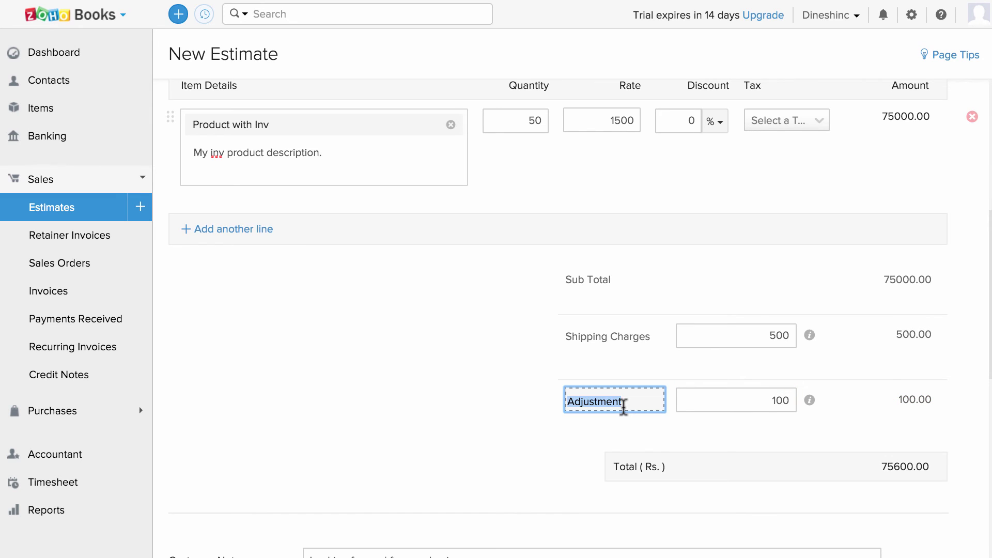
key(BackSpace)
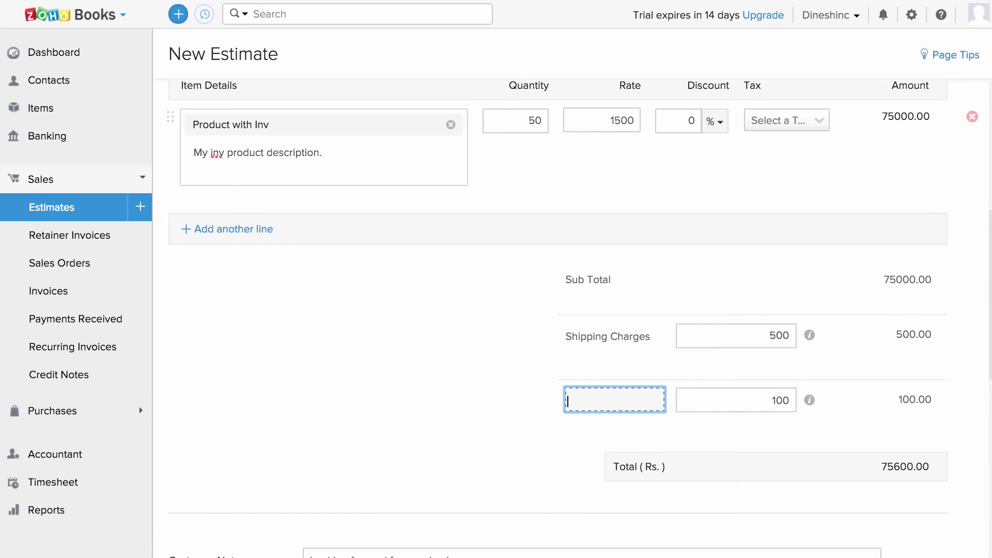
Enter 'This is my terms and conditions' as the estimate's terms and conditions.
scroll(587, 465, down, 5)
click(489, 355)
click(517, 436)
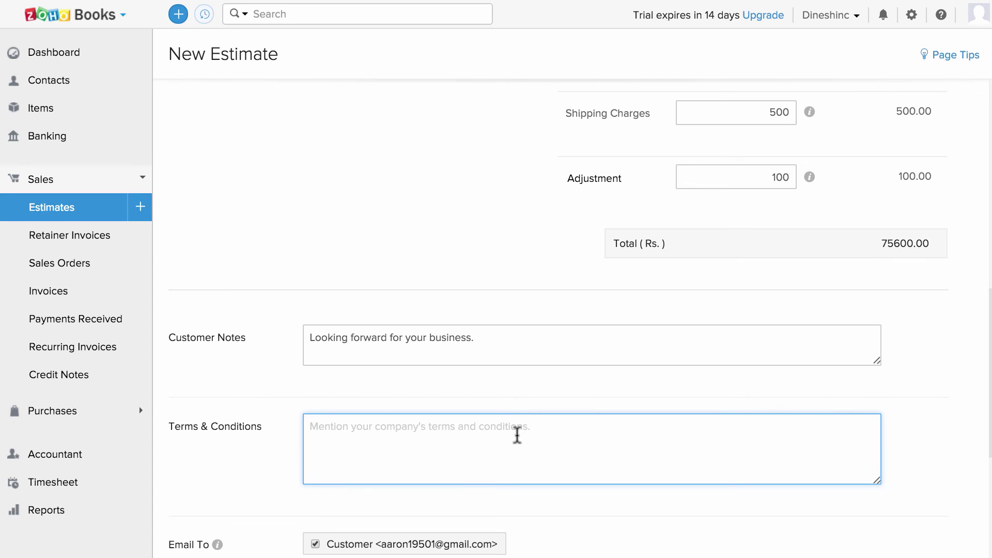
text(This is my terms and conditions)
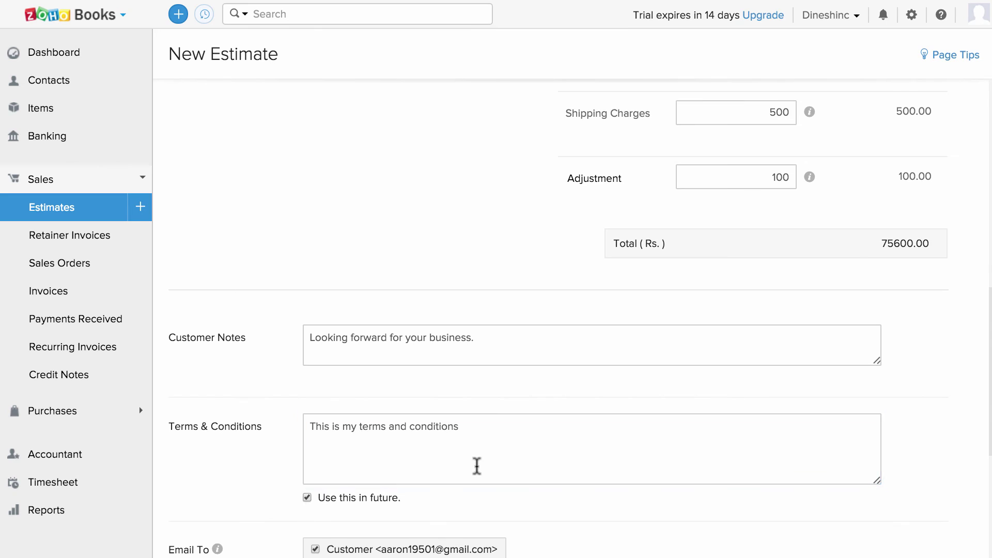
scroll(476, 467, down, 5)
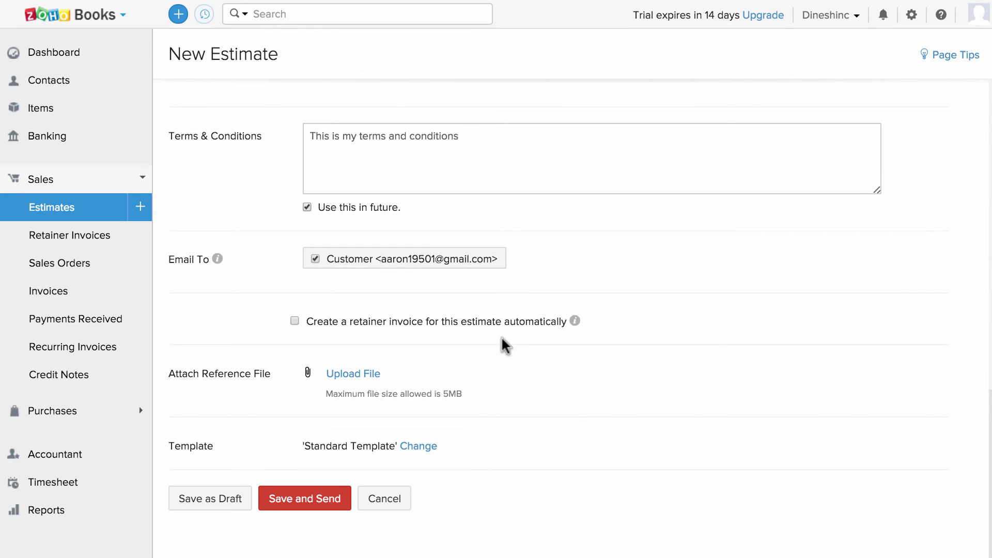
Enable an automatic 20% retainer invoice and submit the estimate with Save and Send.
click(295, 322)
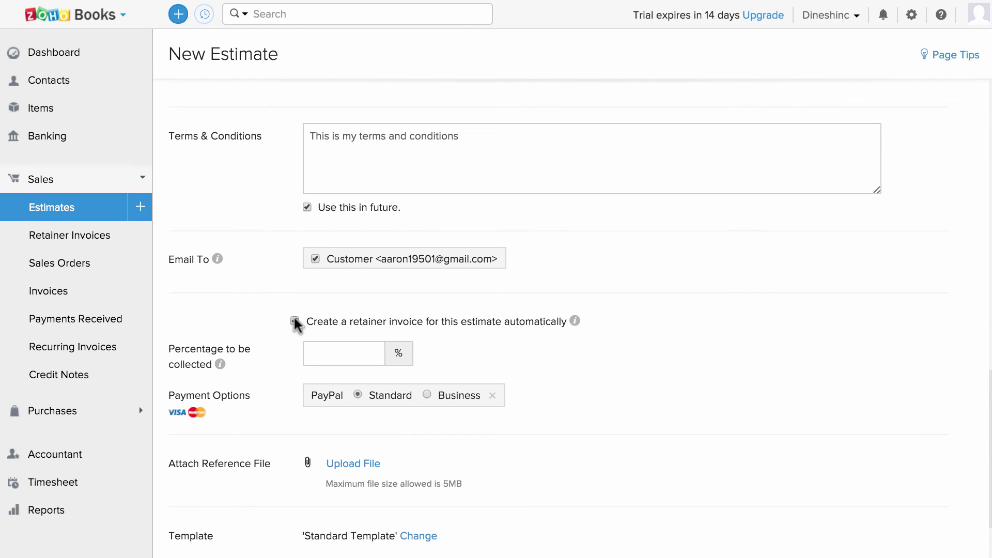
click(336, 354)
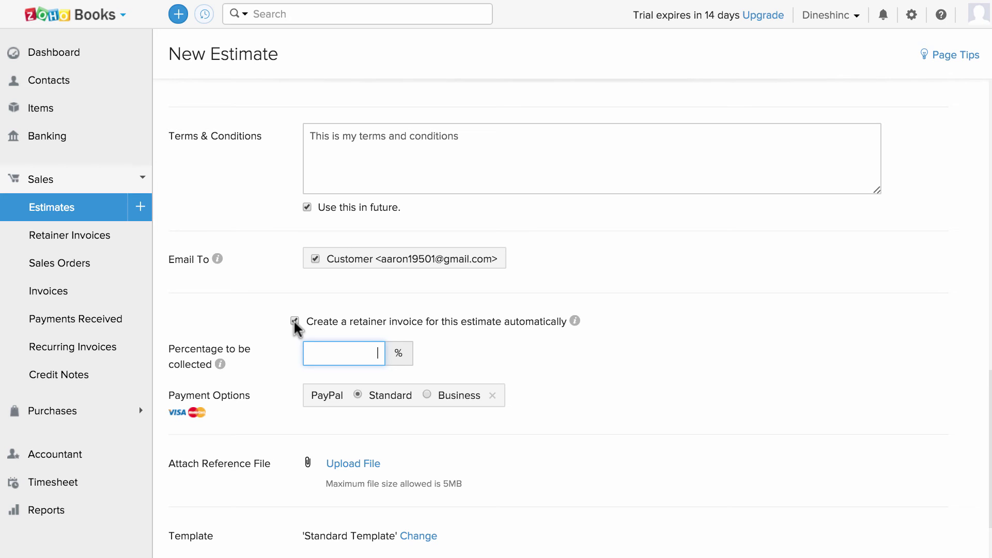
text(20)
click(459, 366)
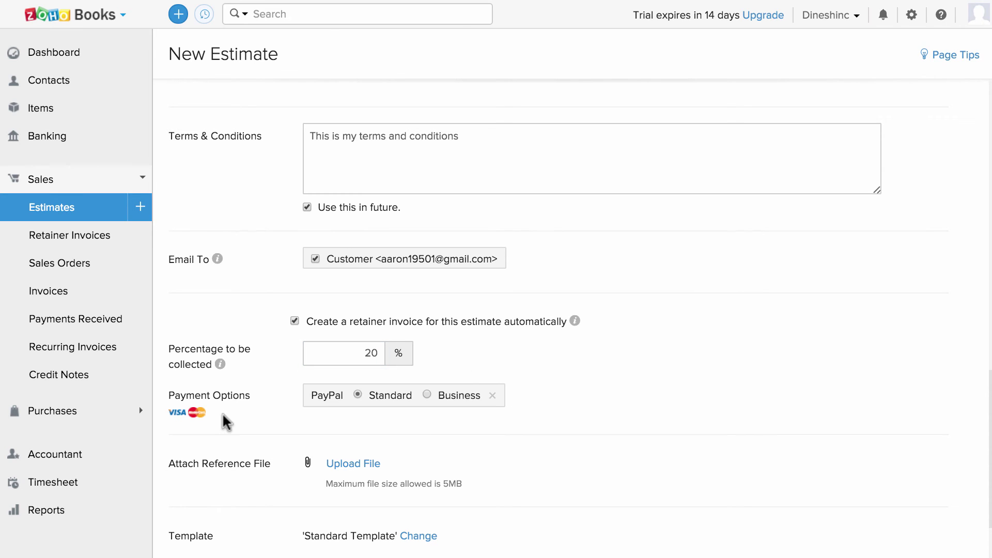
scroll(299, 431, down, 2)
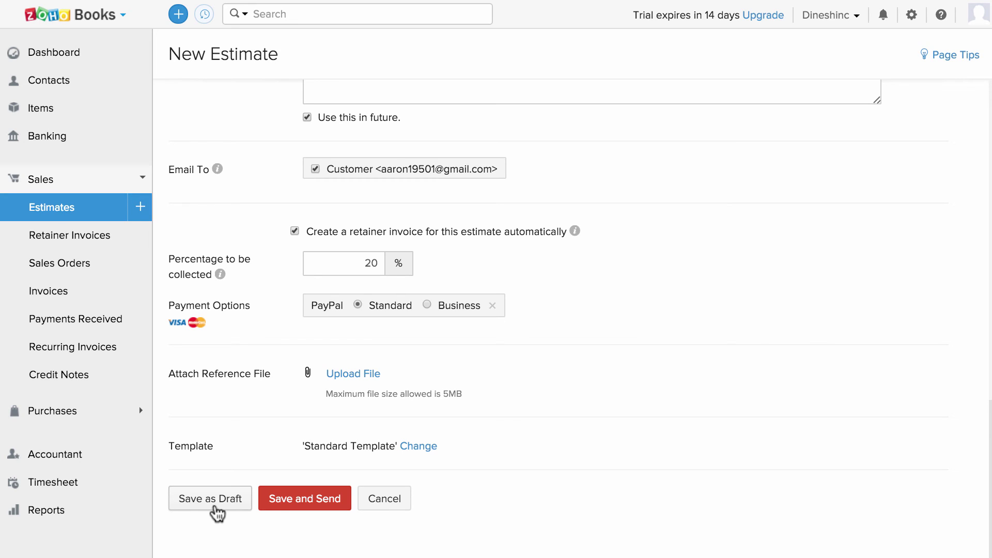
click(280, 501)
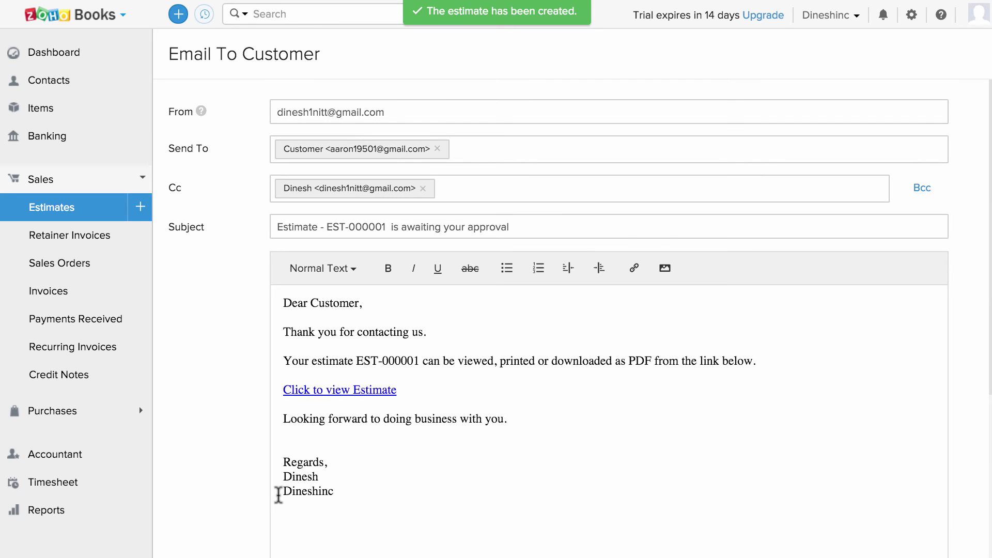
Send the EST-000001 email to the customer with the estimate PDF attached.
scroll(552, 437, down, 3)
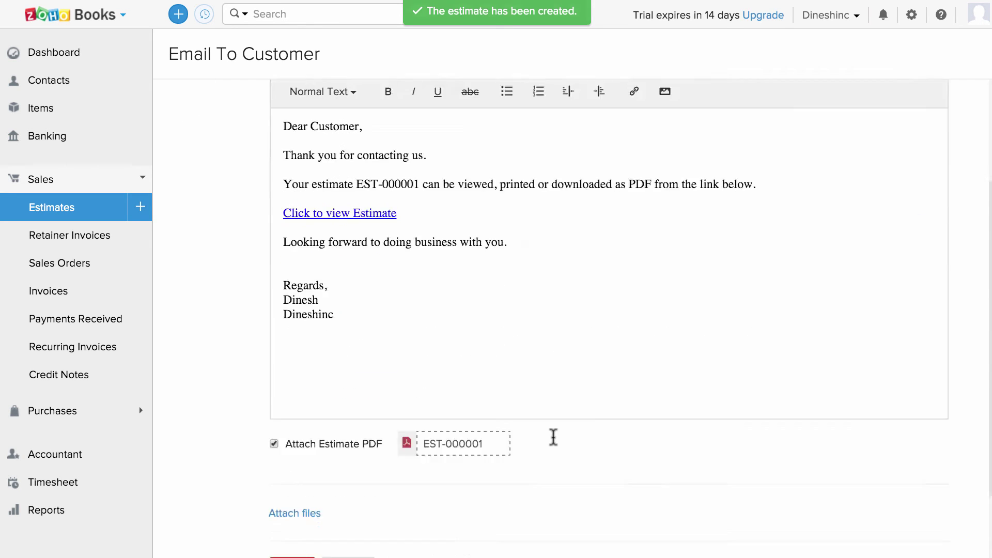
scroll(552, 434, down, 1)
click(495, 379)
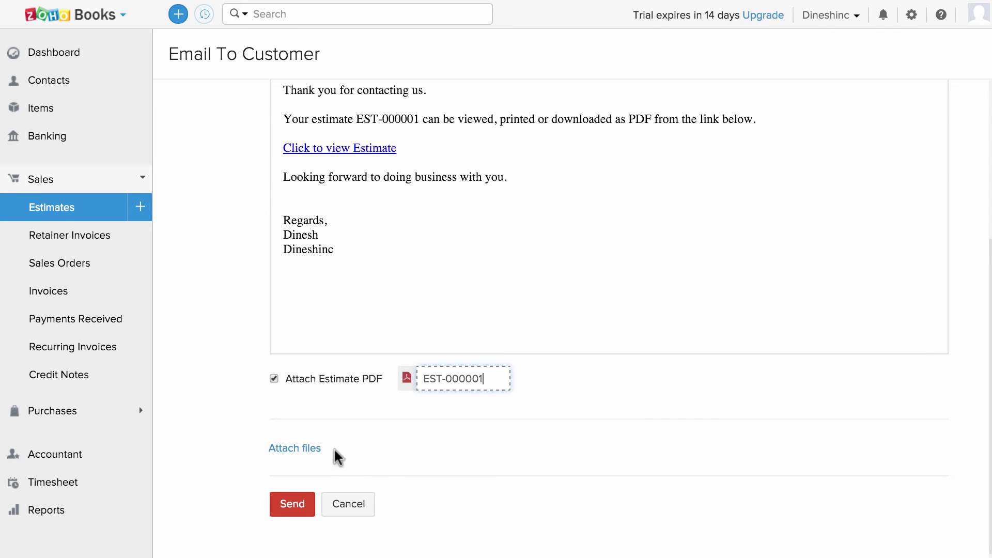
scroll(624, 375, up, 4)
scroll(624, 375, down, 4)
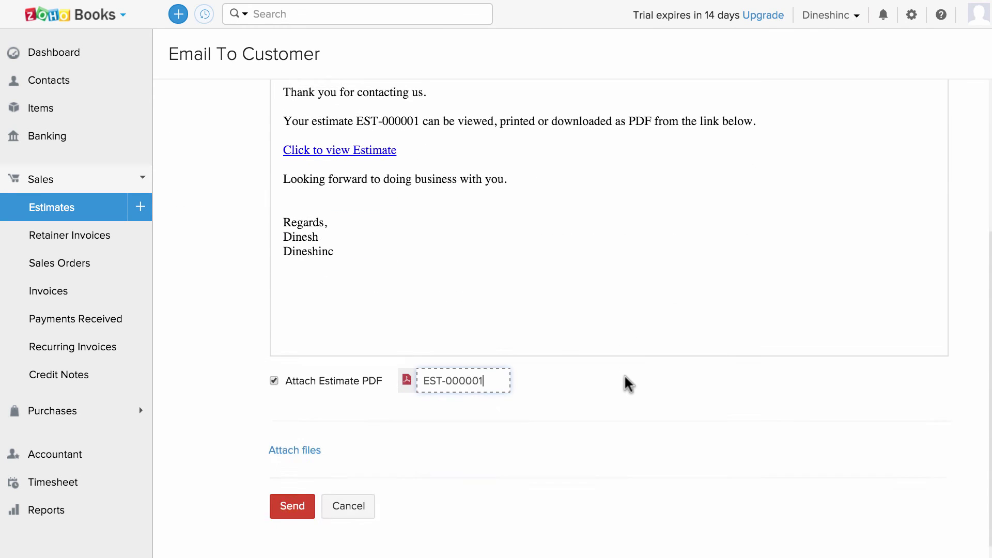
click(297, 502)
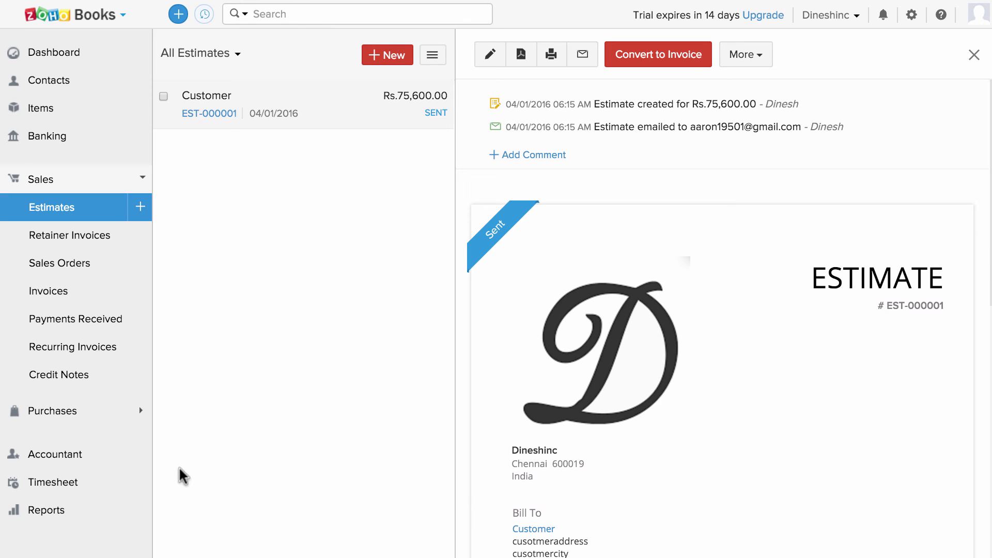
Check the estimate's extra actions, then start a new contact from the Contacts sidebar.
click(742, 54)
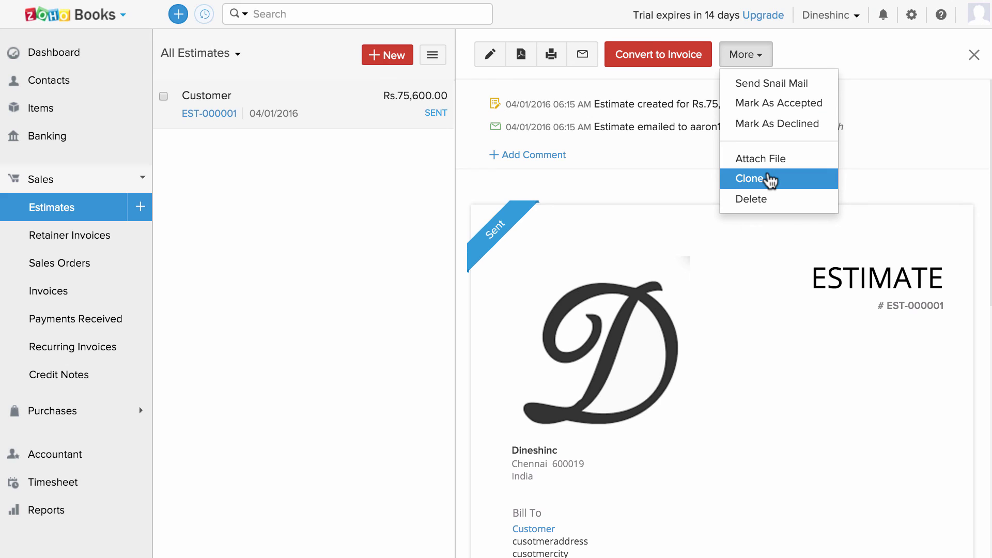
click(471, 70)
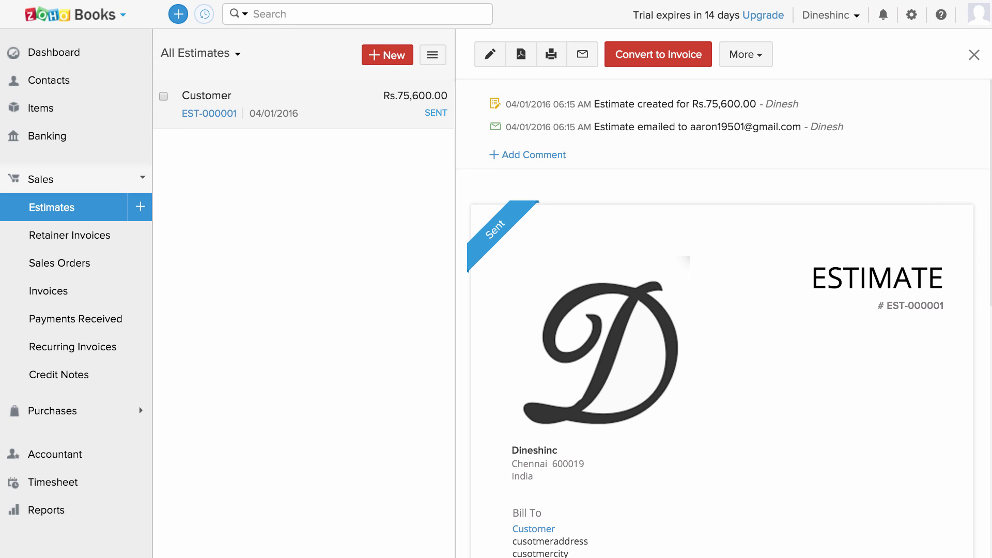
click(141, 83)
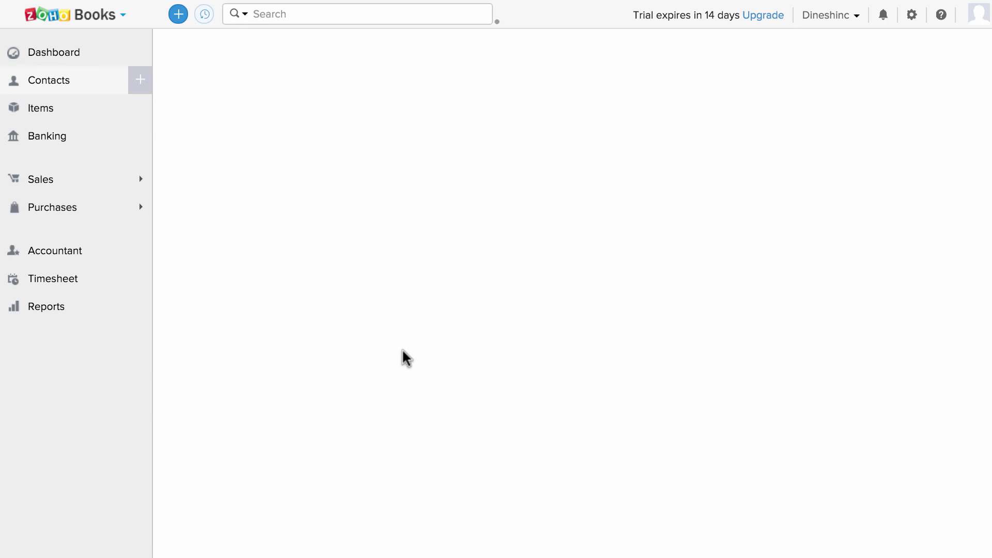
Accept the client portal invitation from the Gmail email and set the portal account password.
scroll(470, 426, down, 3)
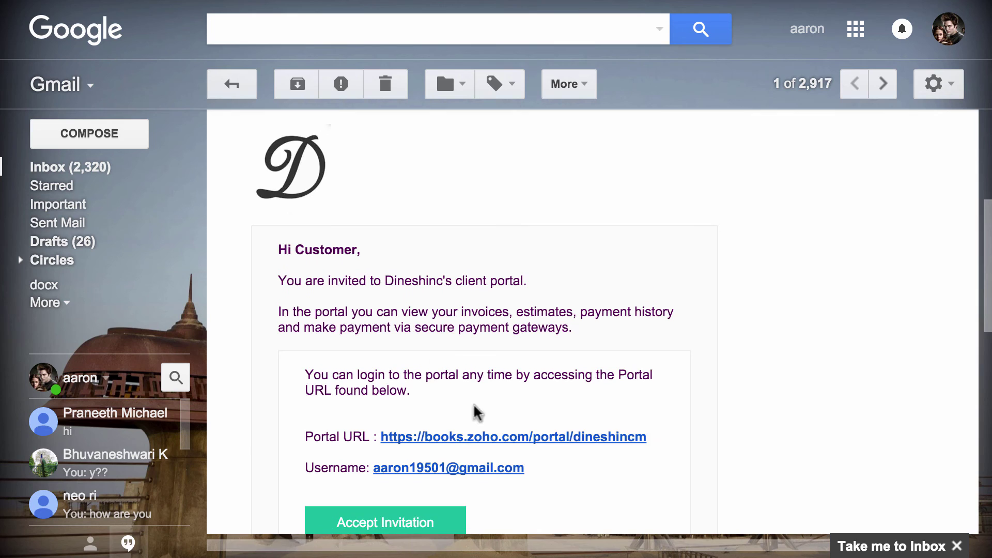
scroll(440, 439, down, 1)
click(412, 467)
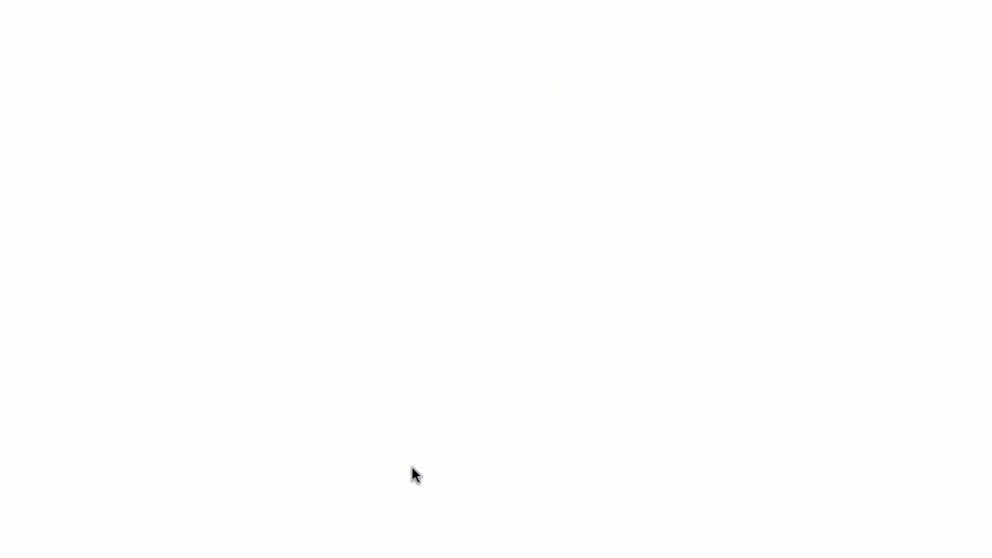
click(485, 223)
text(•••••)
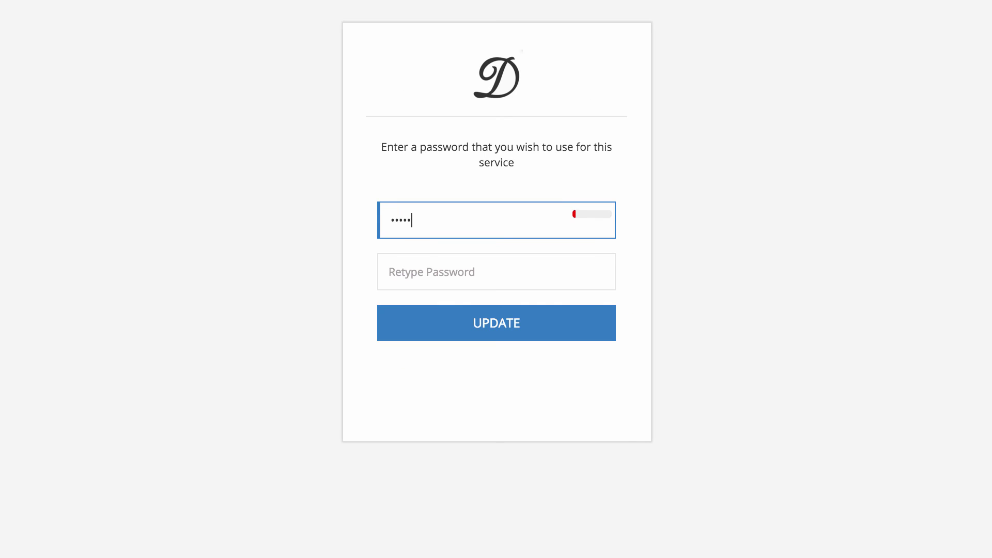
text(•••)
key(Tab)
text(••••••••)
click(532, 324)
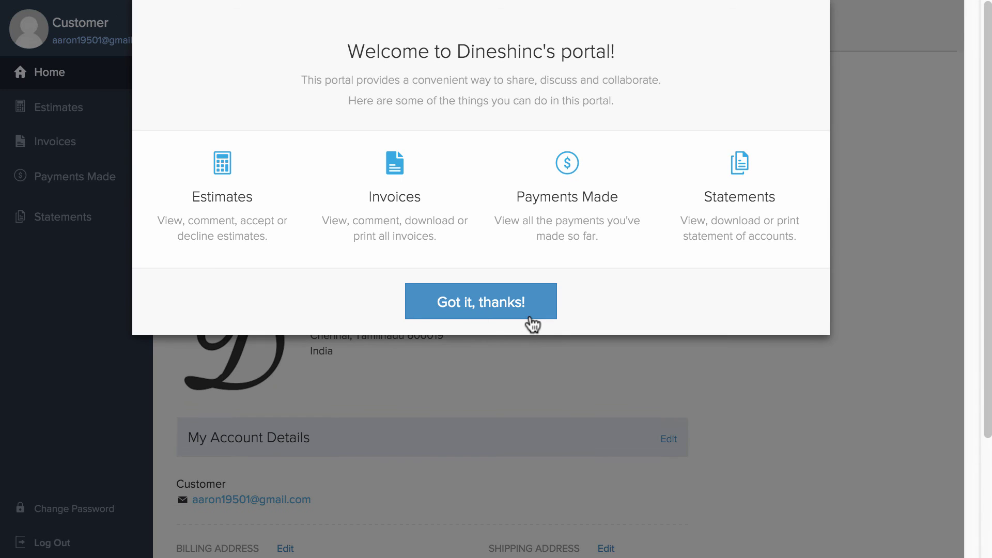
Dismiss the portal welcome overview and open estimate EST-000001, checking its More actions.
click(533, 320)
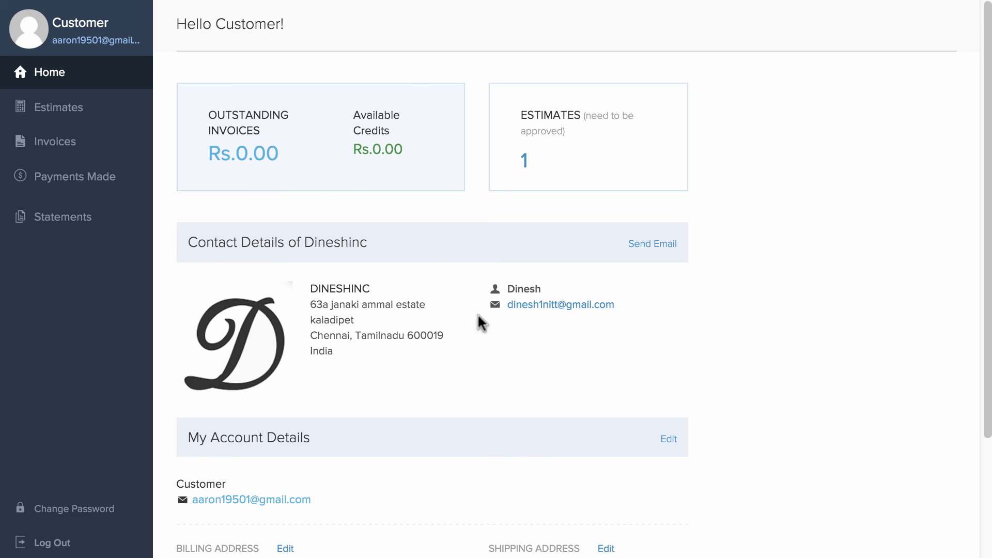
scroll(478, 315, down, 3)
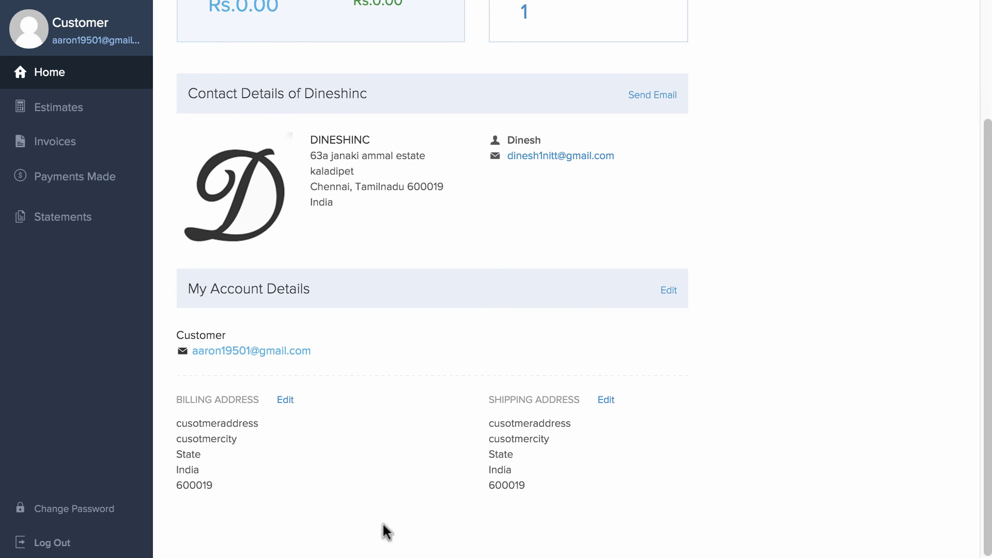
scroll(401, 362, up, 4)
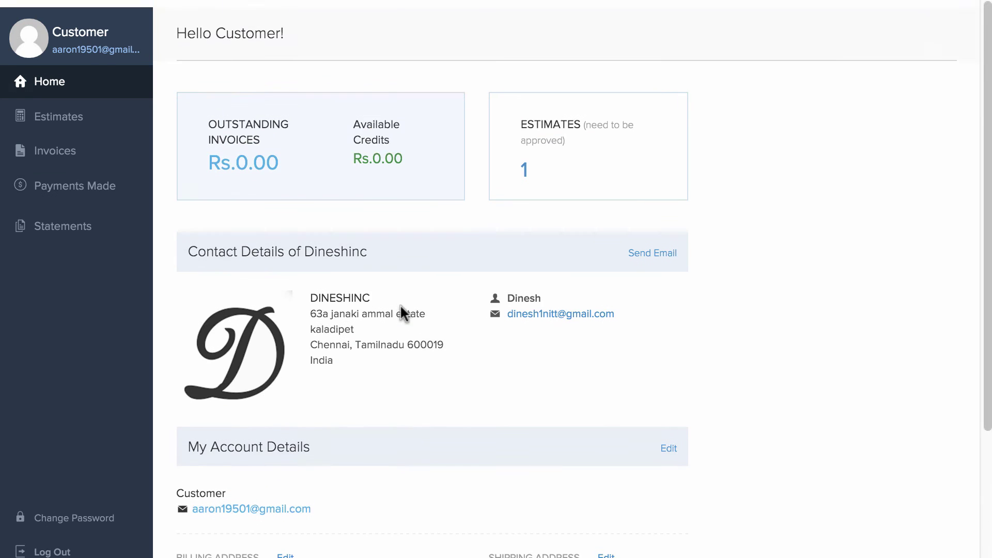
click(67, 111)
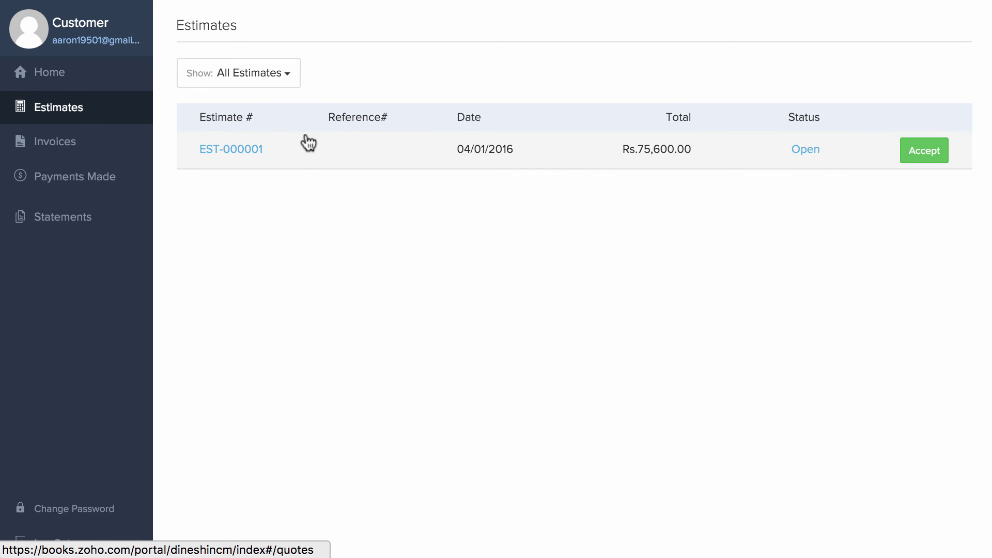
click(315, 150)
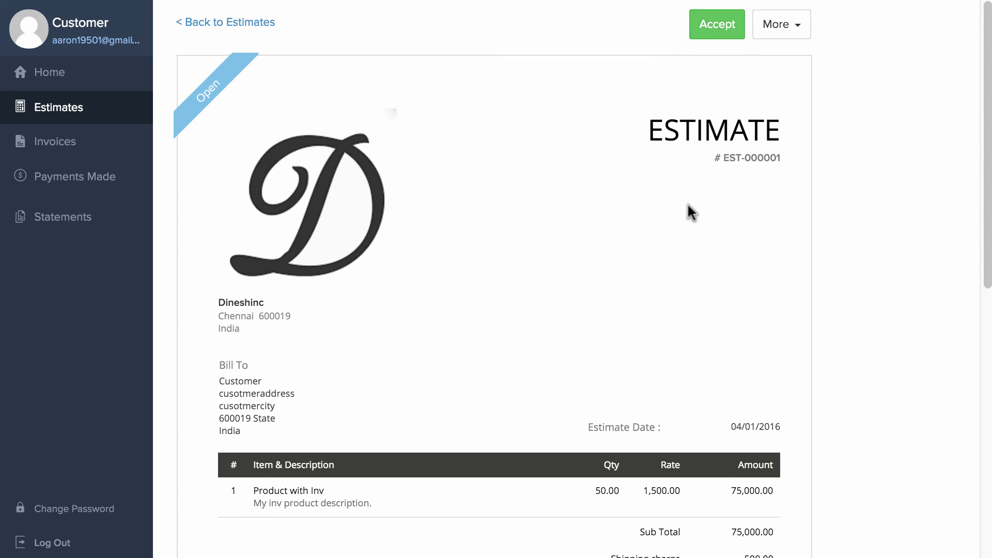
click(789, 26)
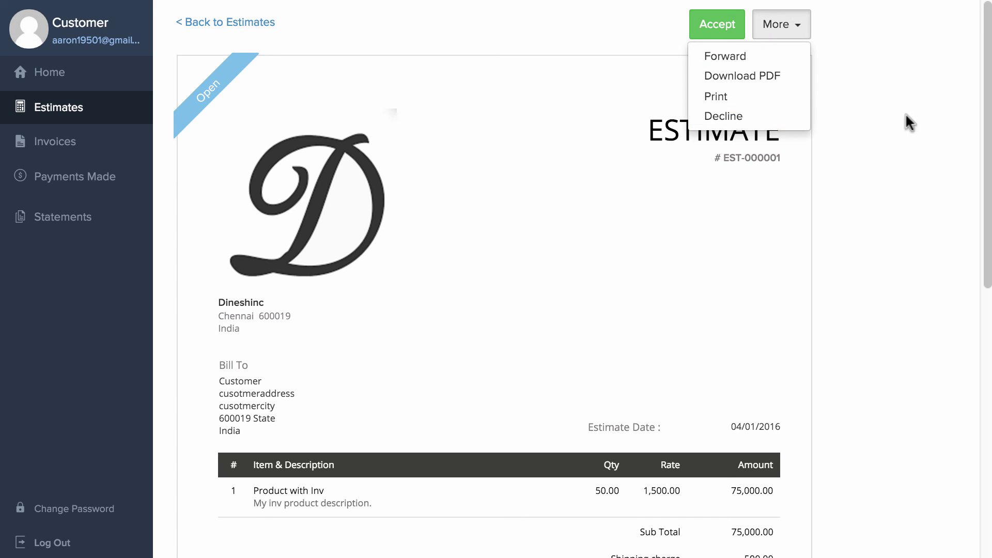
Browse the portal's Invoices, Payments Made, Statements and Home pages, then reopen EST-000001.
click(148, 151)
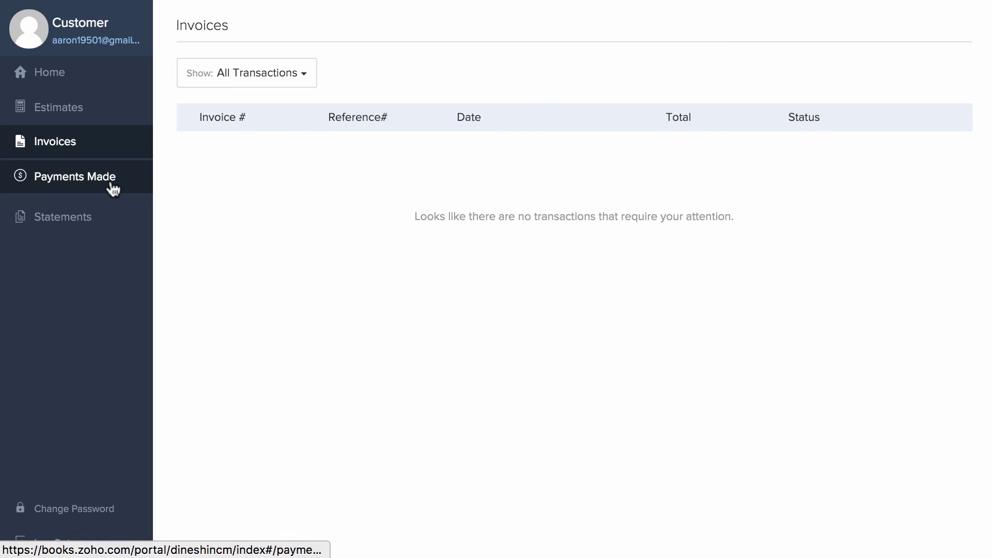
click(108, 189)
click(82, 215)
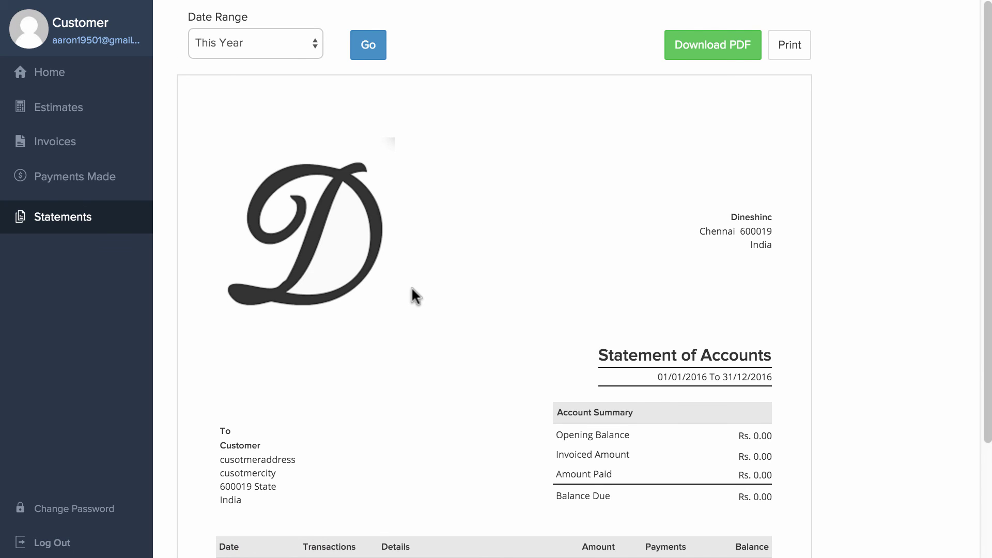
click(48, 74)
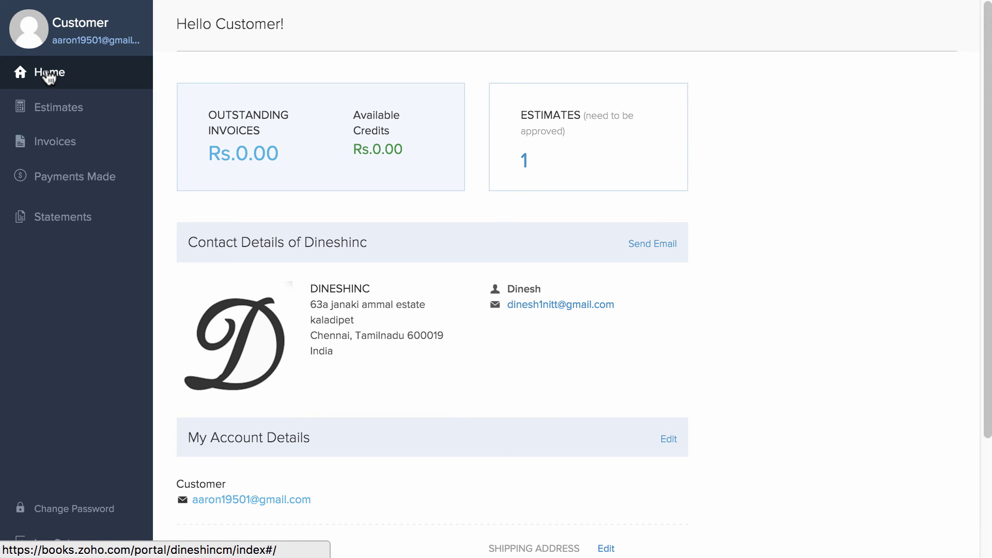
click(65, 110)
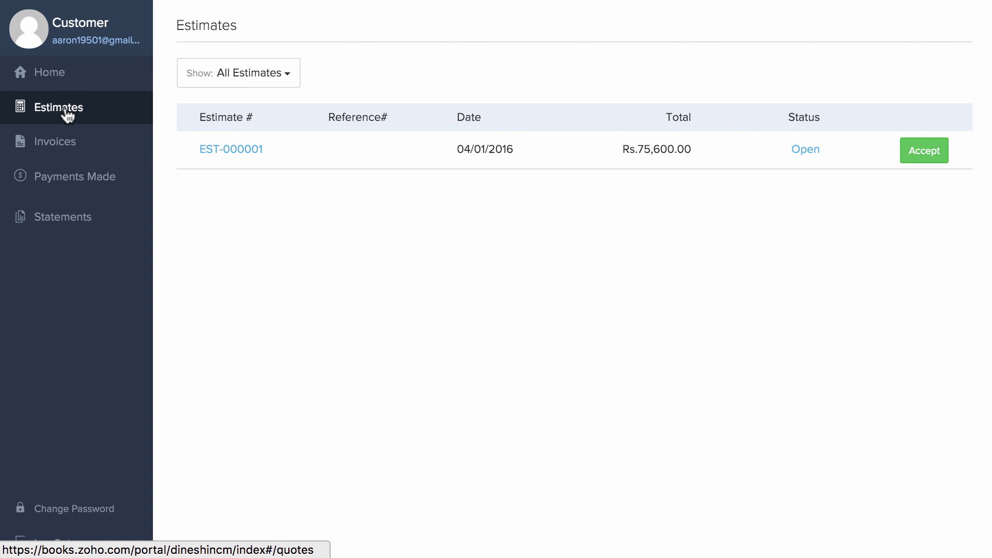
click(285, 160)
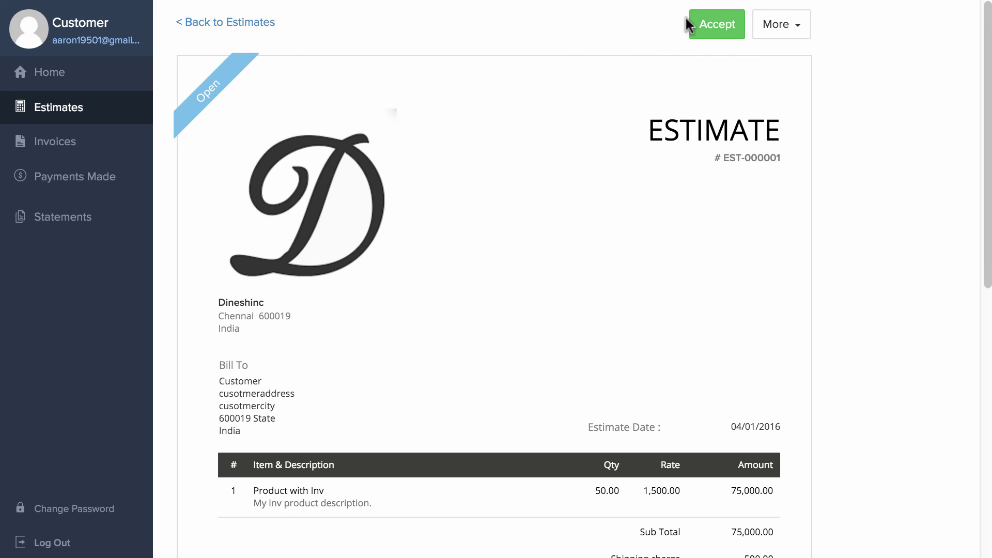
Accept estimate EST-000001 in the portal and start paying the Rs.15,120.00 retainer.
click(715, 21)
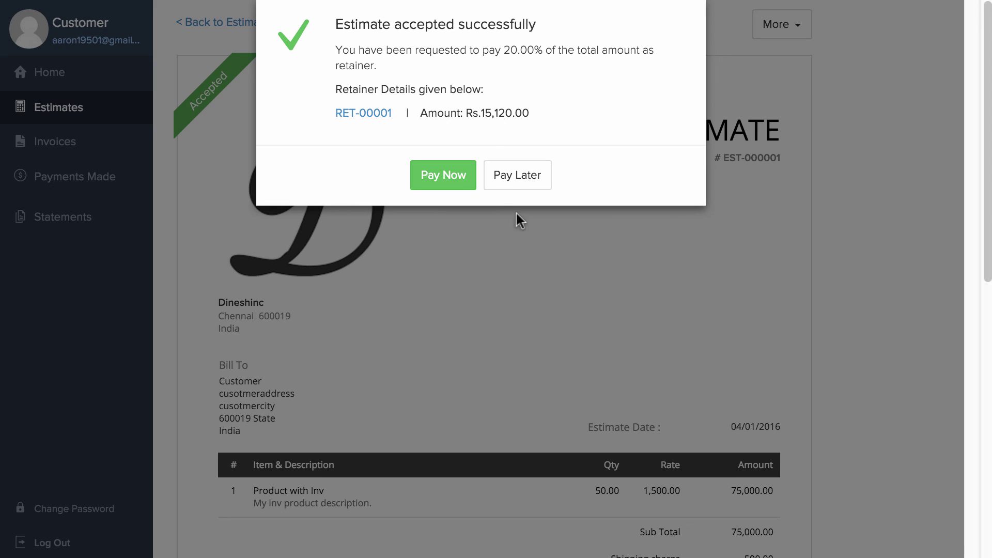
click(454, 178)
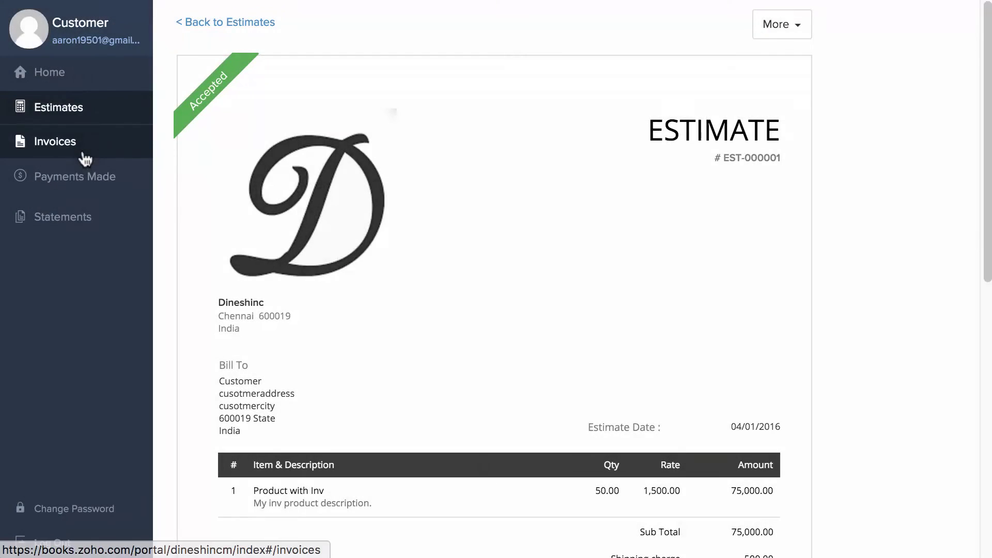
click(79, 152)
Post the comment 'when Will i get my INovice' on retainer invoice RET-00001.
click(373, 148)
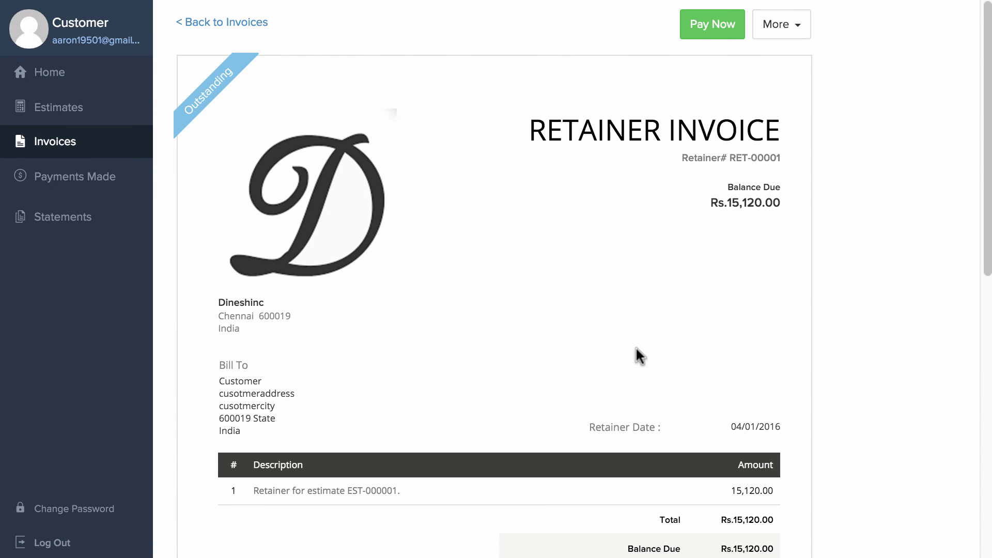
scroll(636, 348, down, 10)
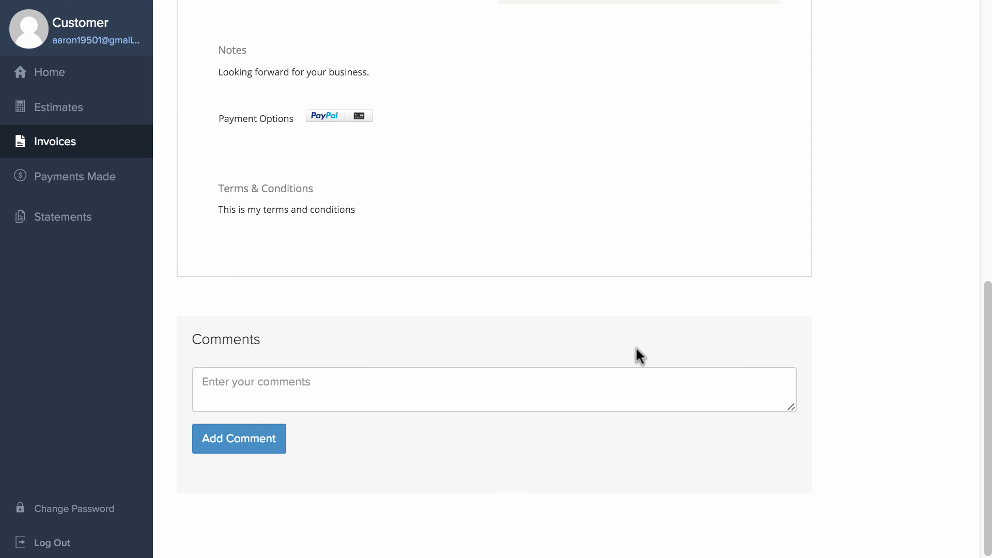
click(275, 403)
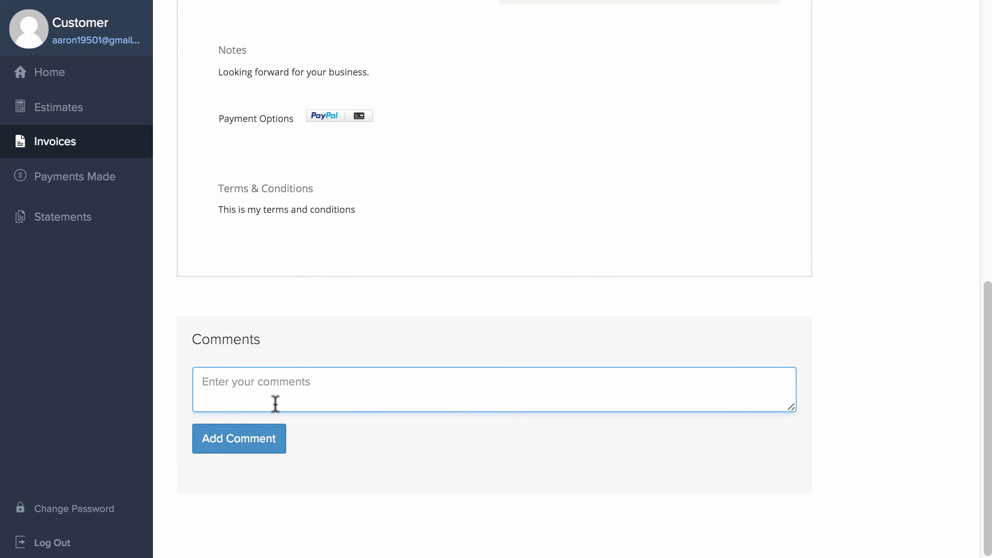
text(T)
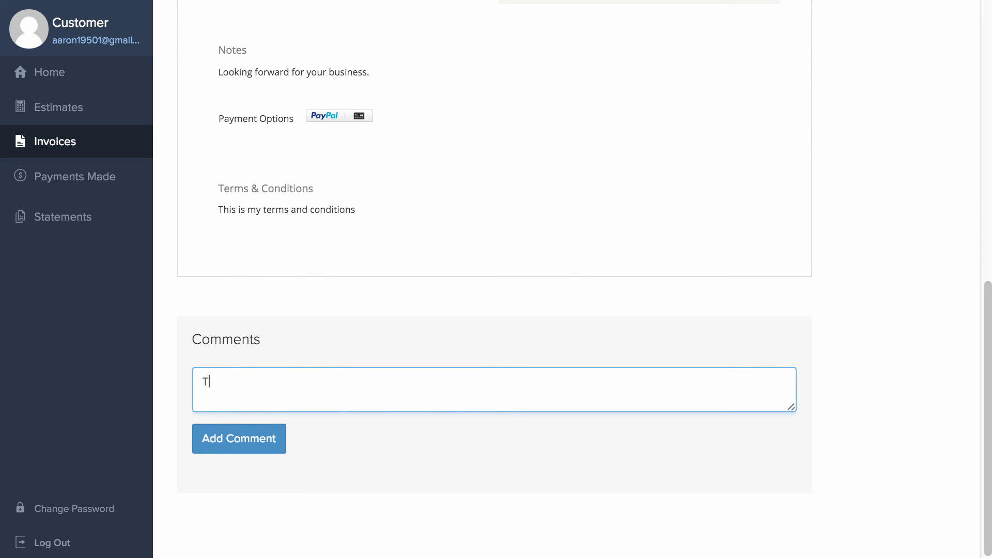
key(BackSpace)
text(when Will i get my INovice)
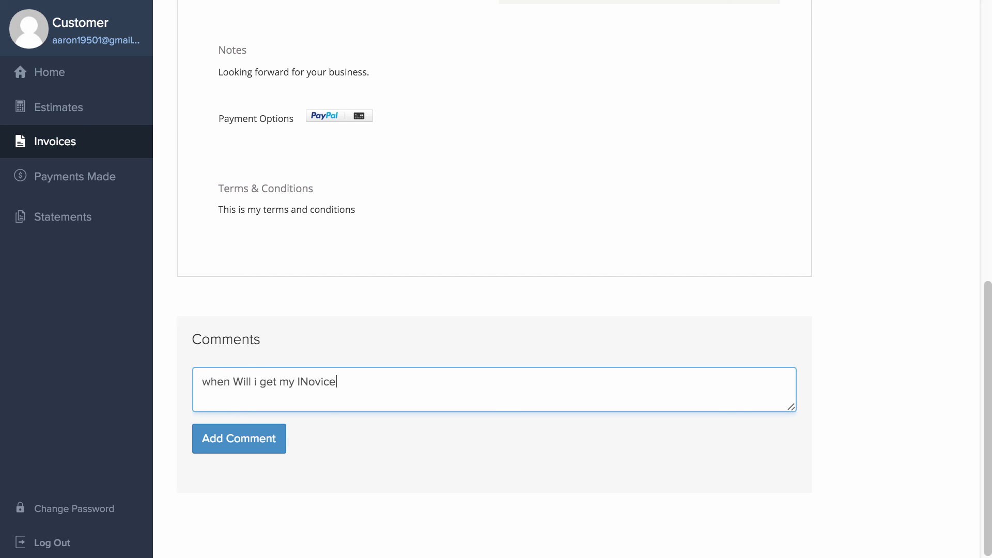
click(271, 448)
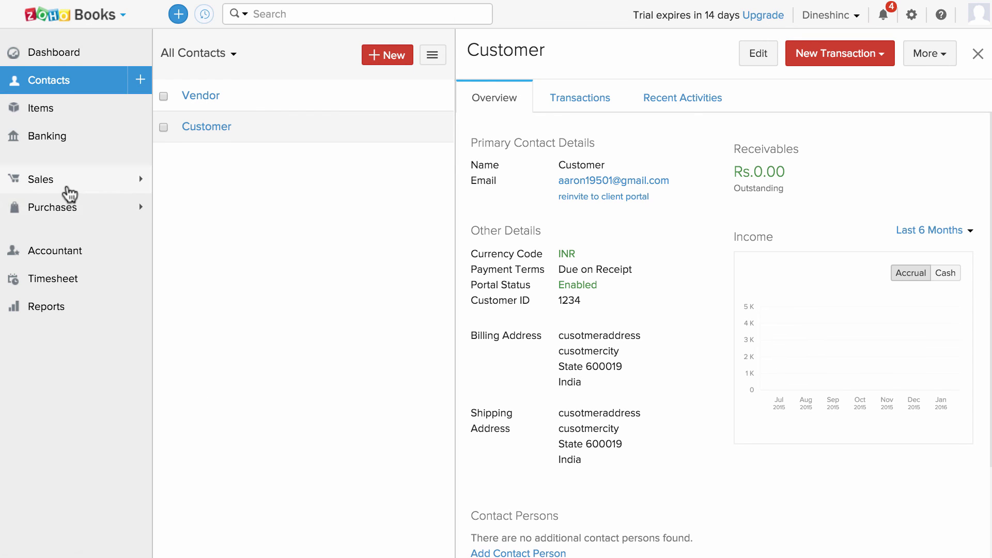
Open retainer invoice RET-00001 and post the portal-visible reply 'On the way buddy! :)'.
click(66, 186)
click(72, 238)
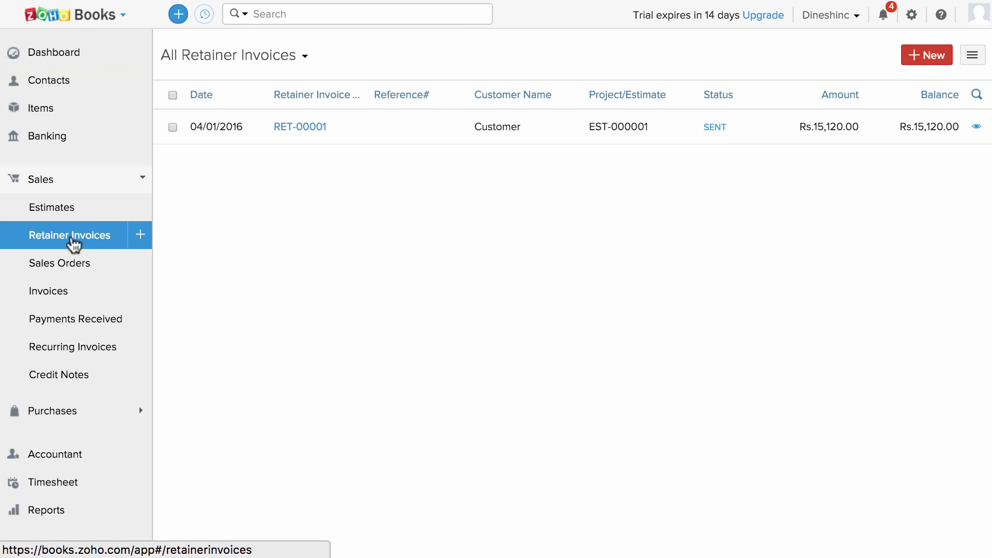
click(317, 139)
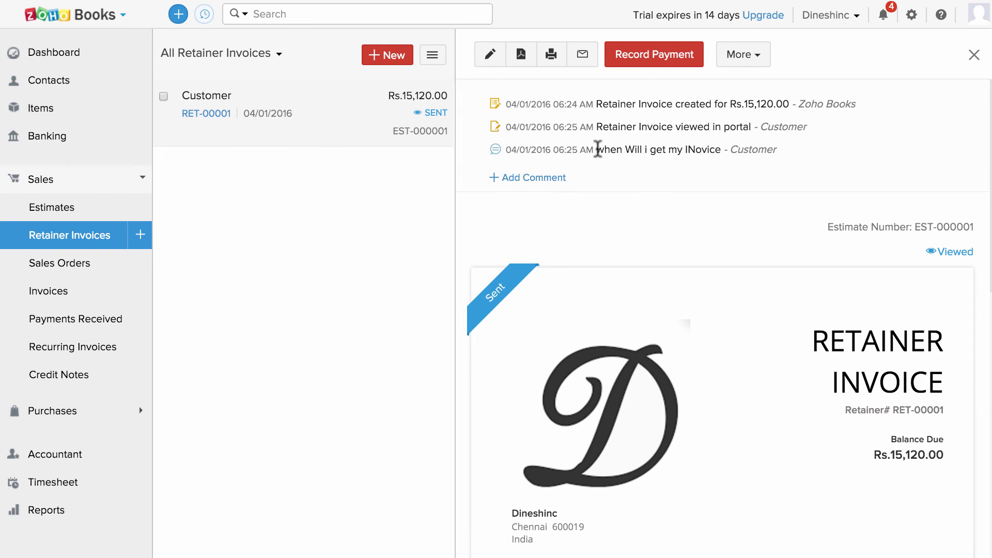
drag(598, 149, 718, 150)
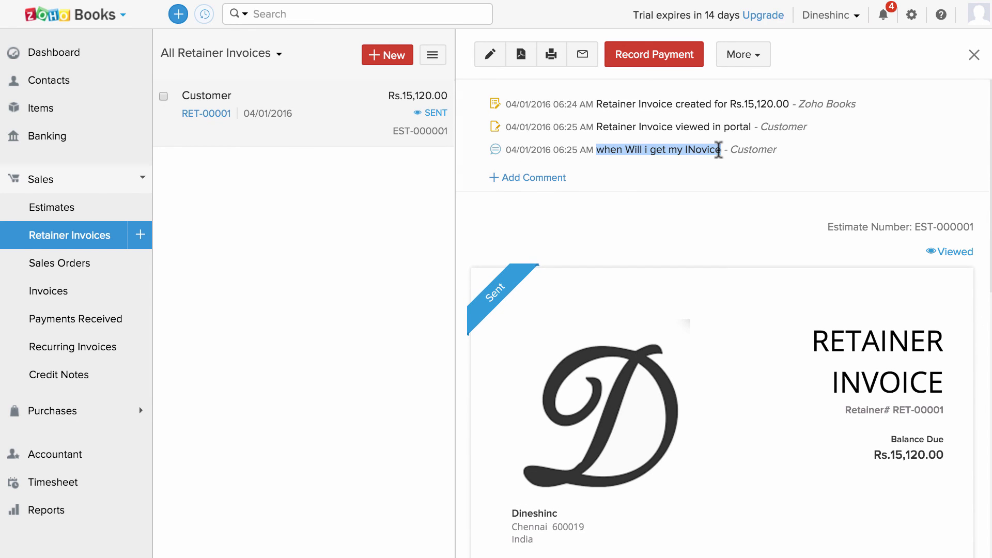
click(535, 179)
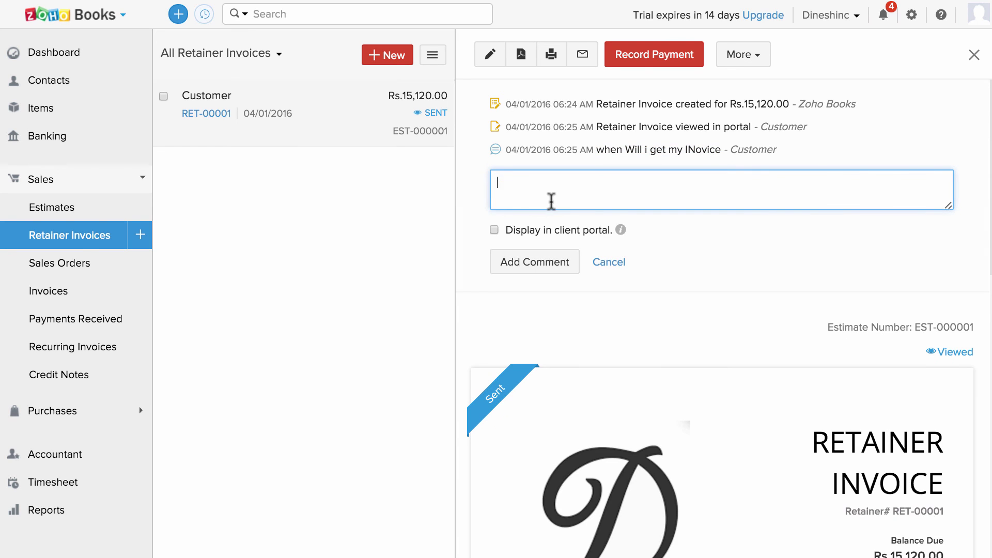
text(On the way buddy)
text(! :))
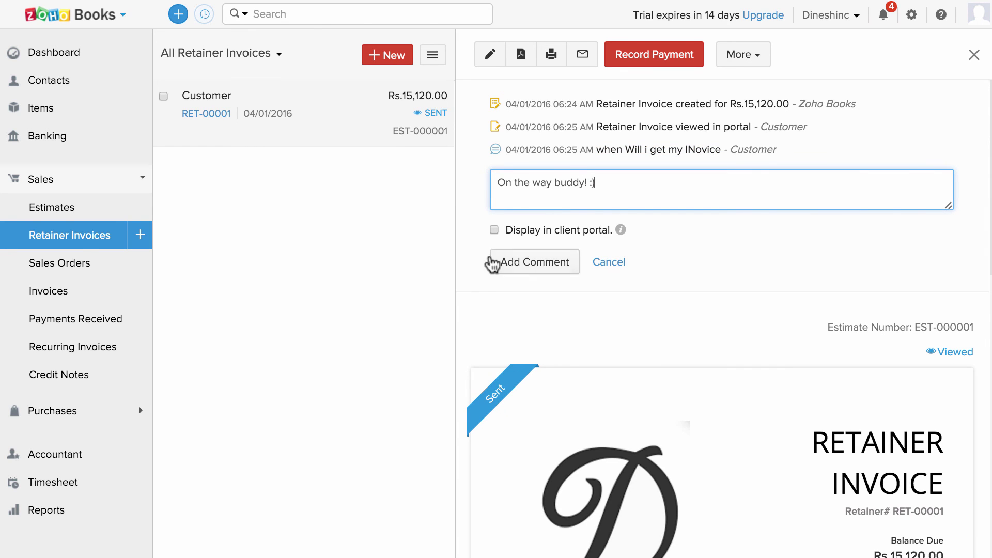
click(494, 230)
click(539, 265)
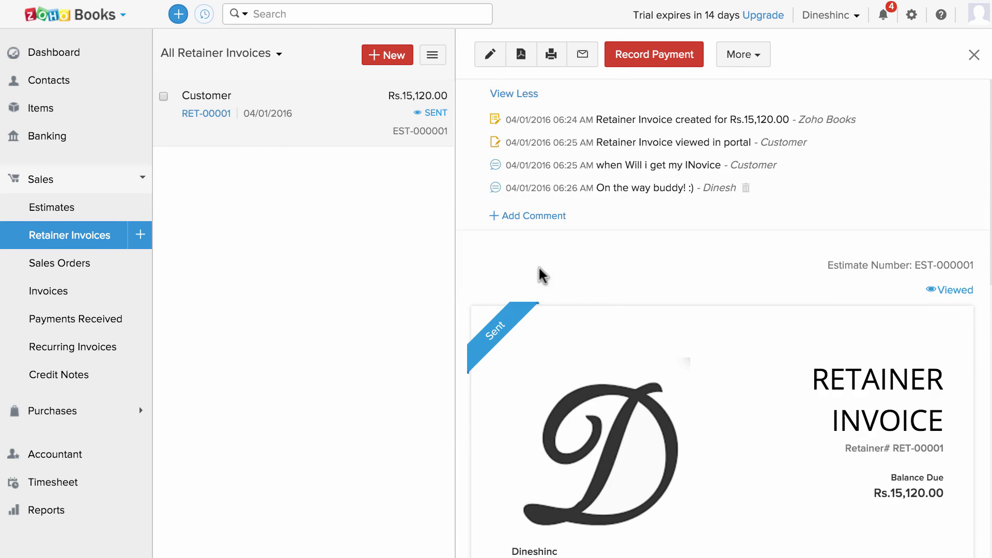
scroll(703, 207, down, 10)
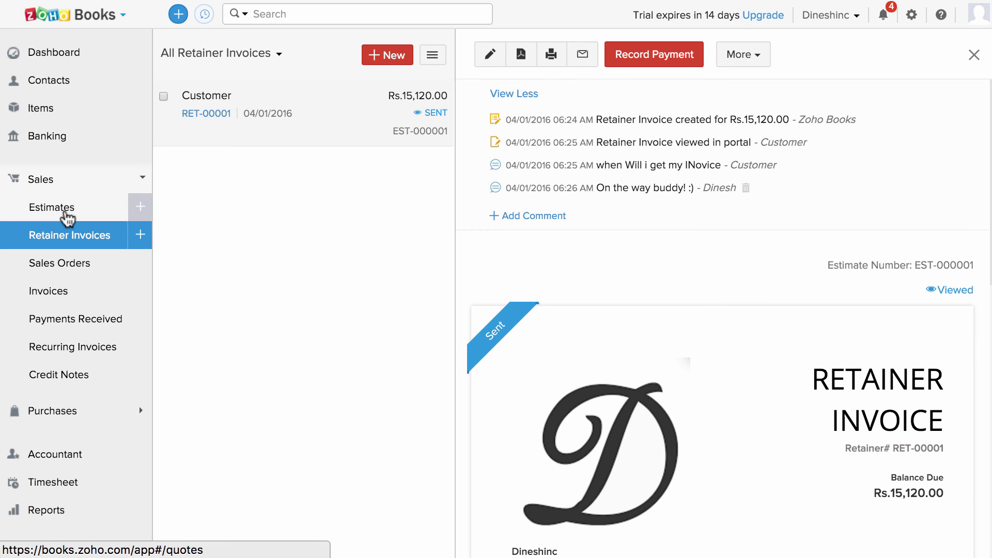
Check the Estimates list for accepted EST-000001, then open the General preferences in Settings.
click(67, 209)
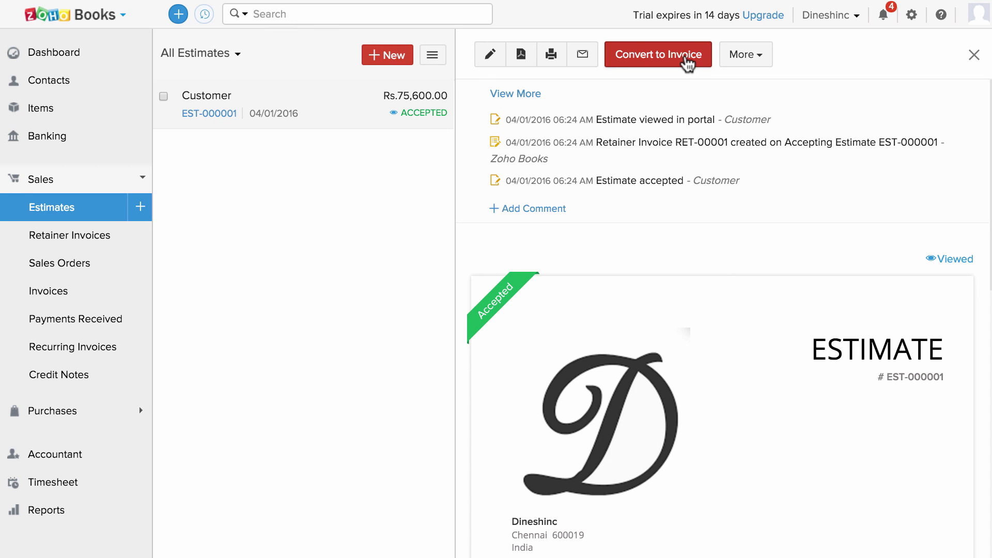
click(912, 15)
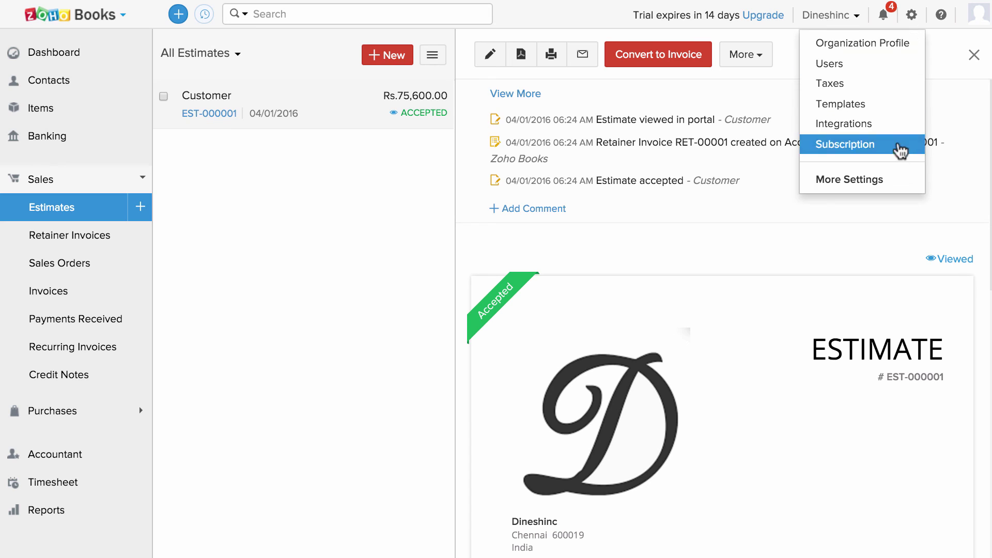
click(899, 181)
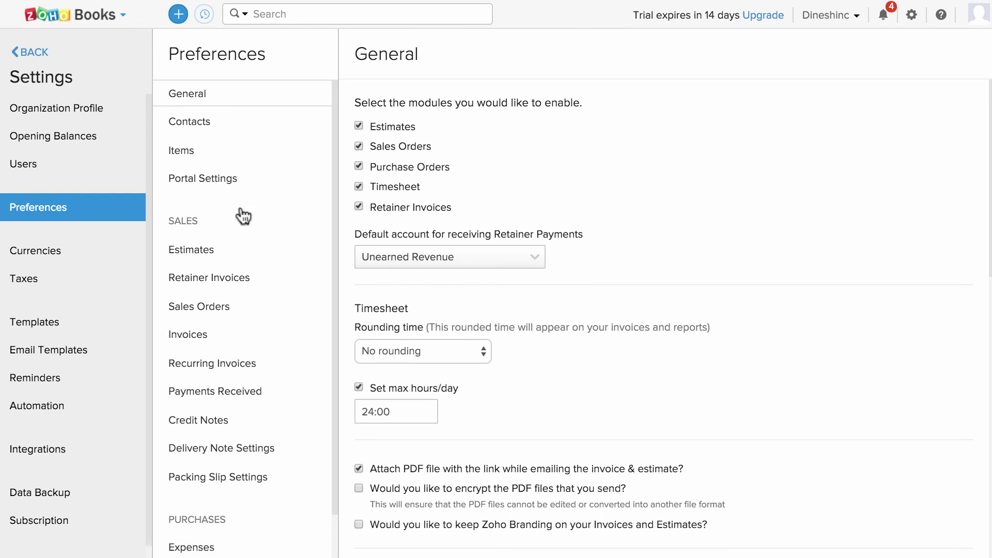
Set estimate preferences to auto-convert accepted estimates into invoices with 'Yes, Save and Send'.
click(226, 251)
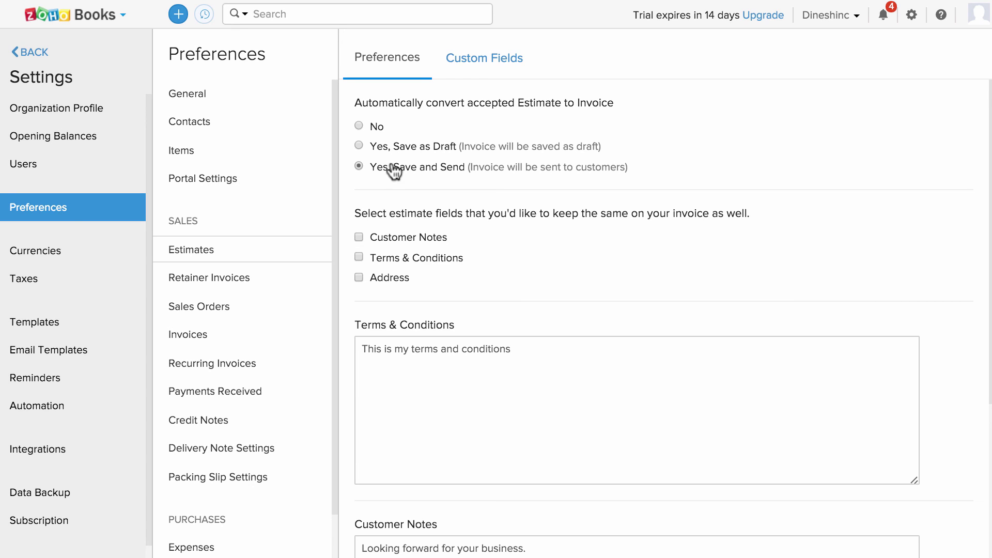
scroll(446, 361, down, 4)
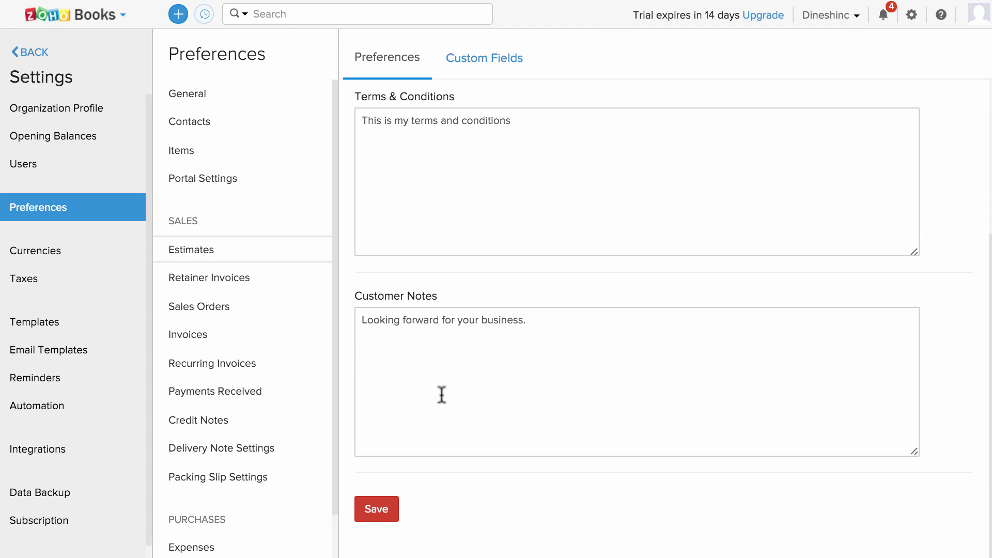
click(385, 509)
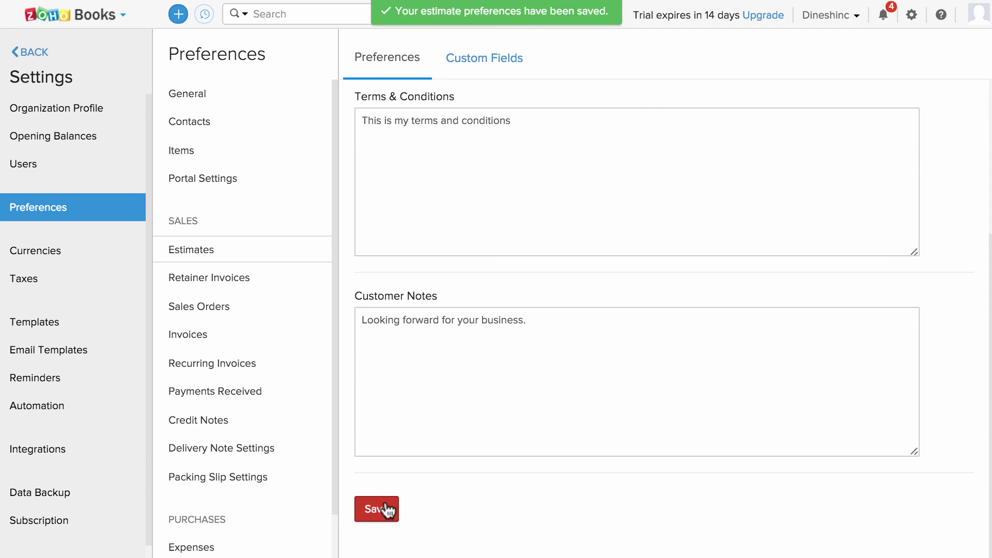
click(24, 52)
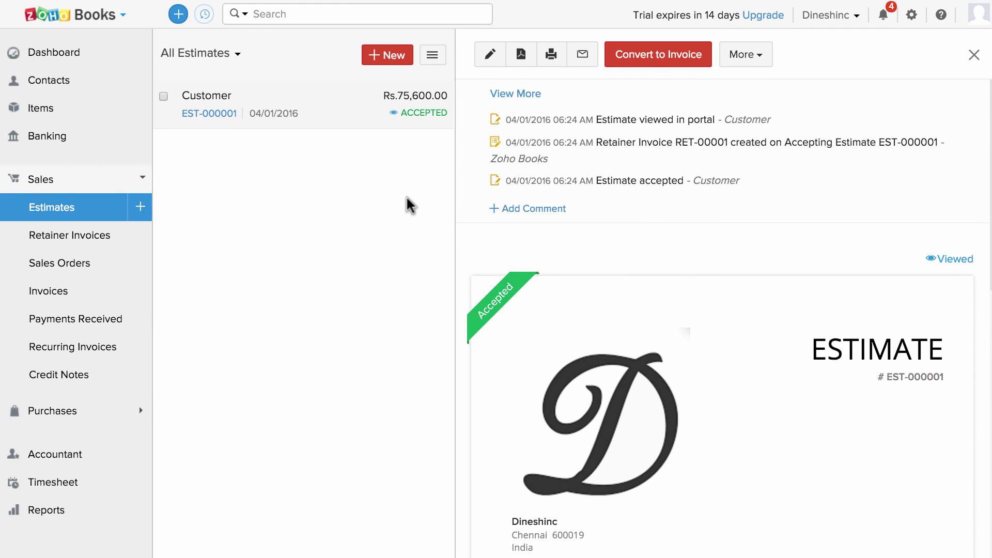
Convert EST-000001 into invoice INV-000001 allowing partial payments, and email it to the customer.
click(655, 54)
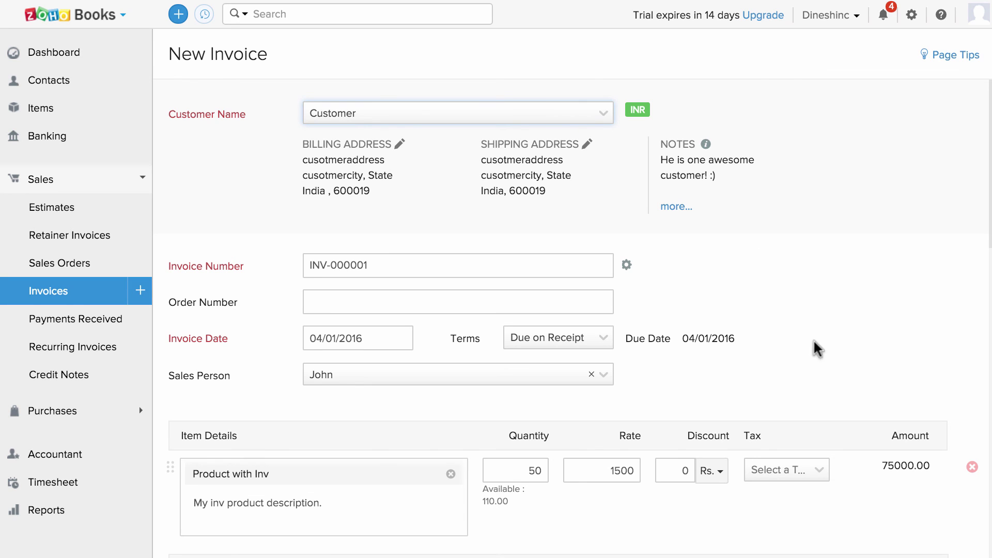
scroll(823, 373, down, 4)
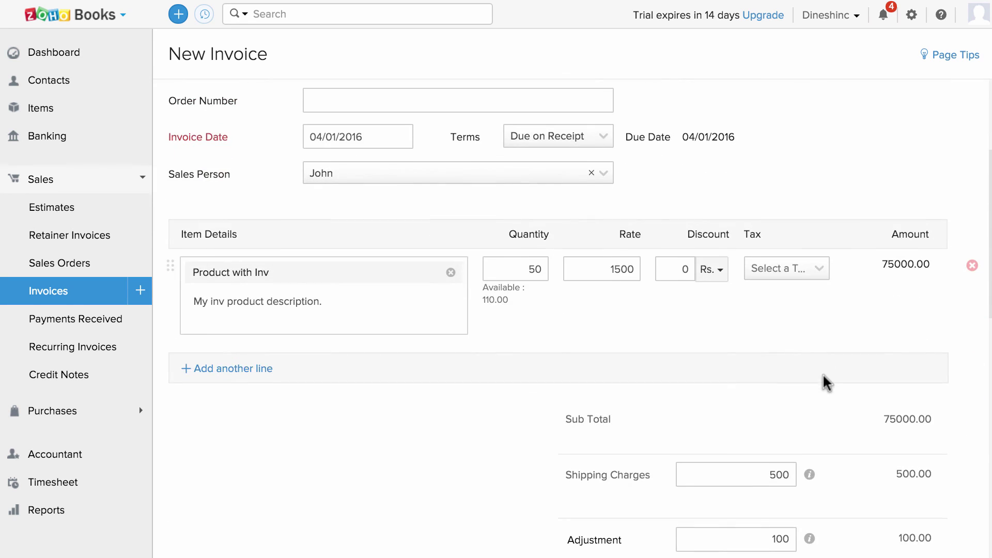
scroll(679, 443, down, 12)
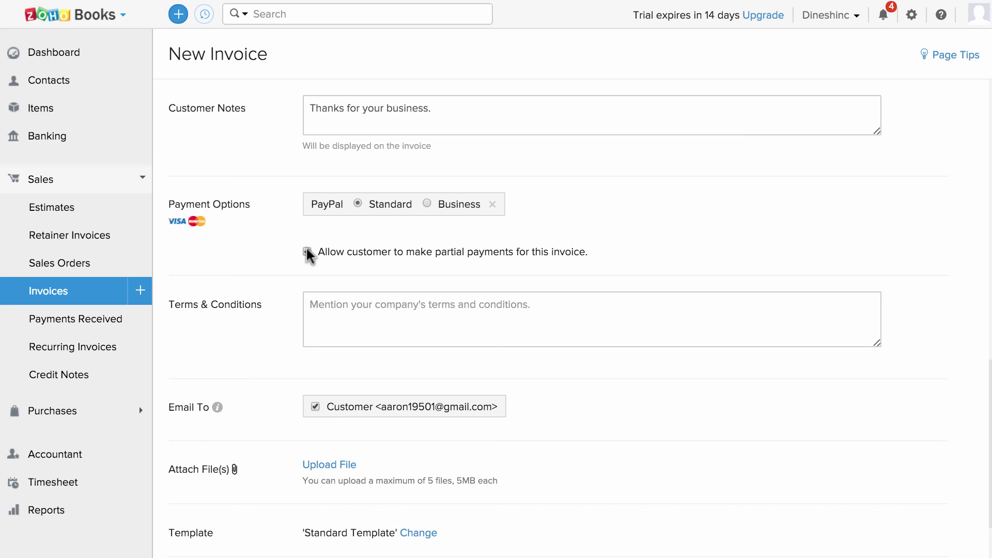
click(308, 252)
scroll(373, 353, down, 2)
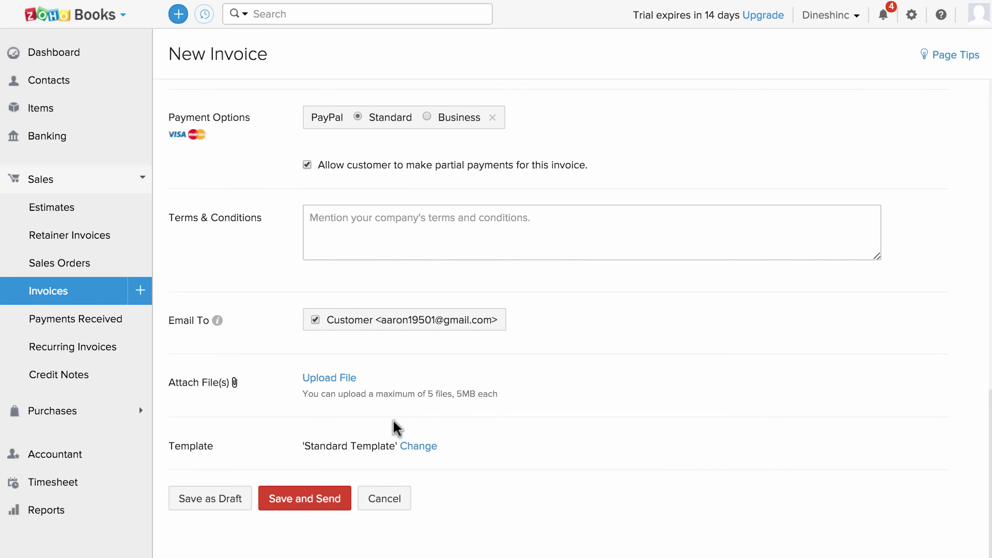
click(325, 498)
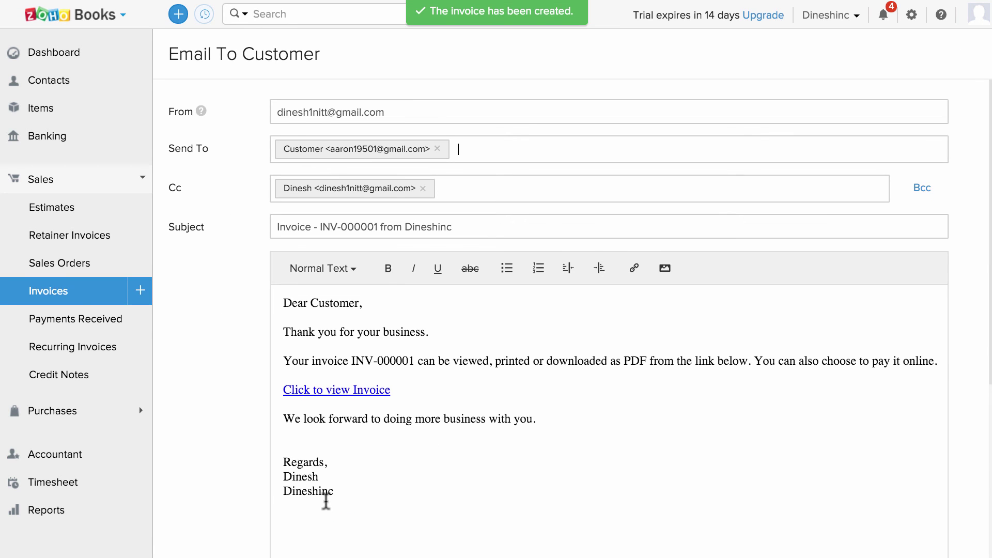
scroll(483, 423, down, 5)
click(274, 499)
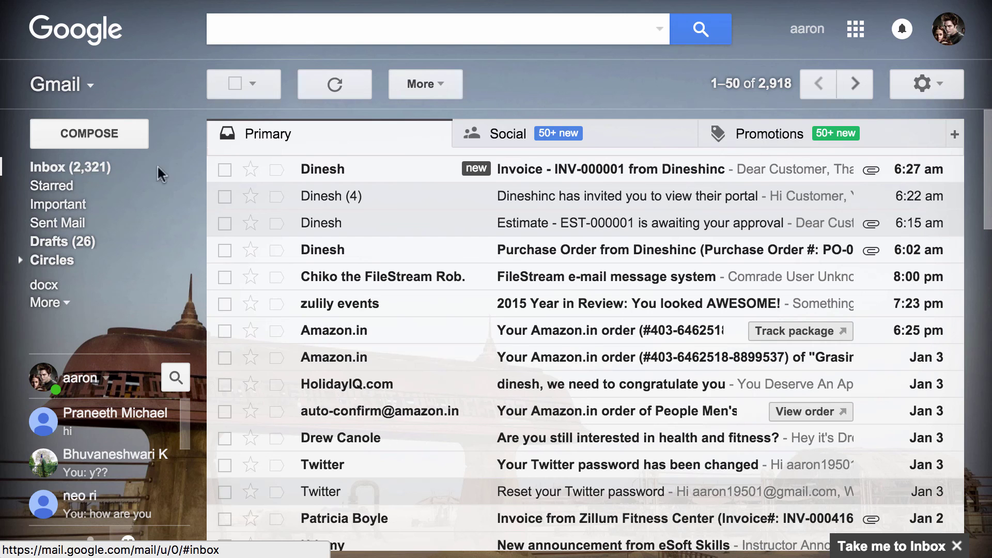
Open the 'Invoice - INV-000001 from Dineshinc' email, check the PDF, and follow the view-invoice link.
click(424, 163)
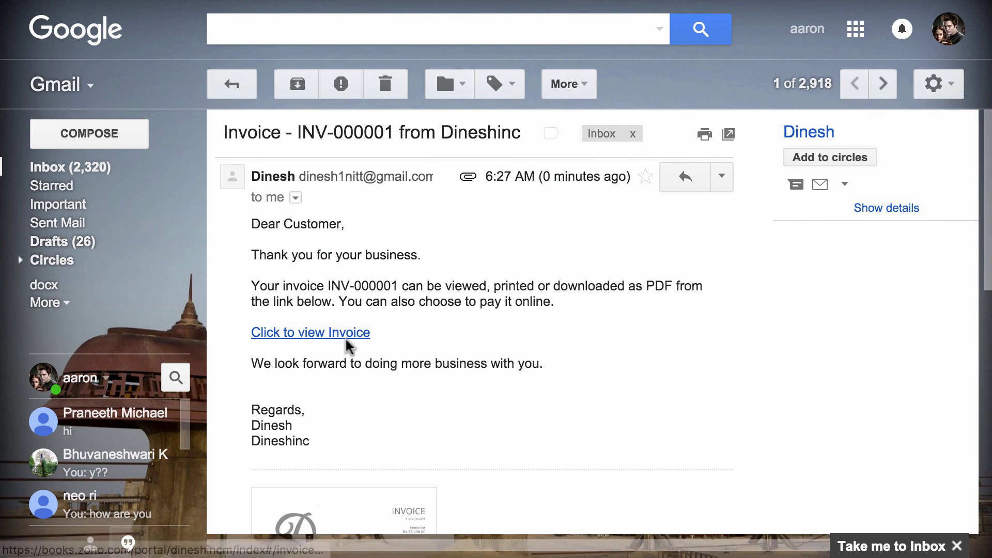
scroll(420, 381, down, 5)
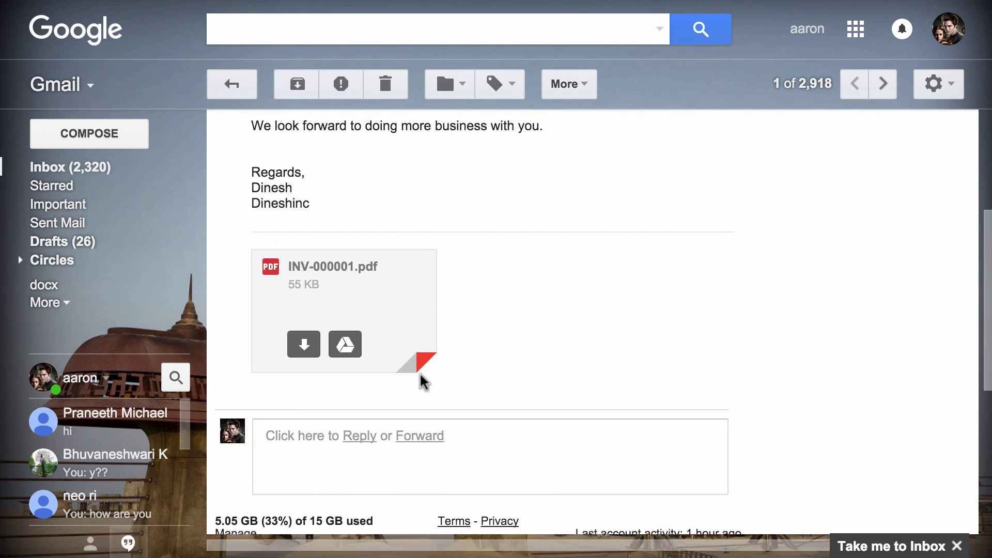
scroll(509, 376, up, 1)
scroll(494, 308, up, 3)
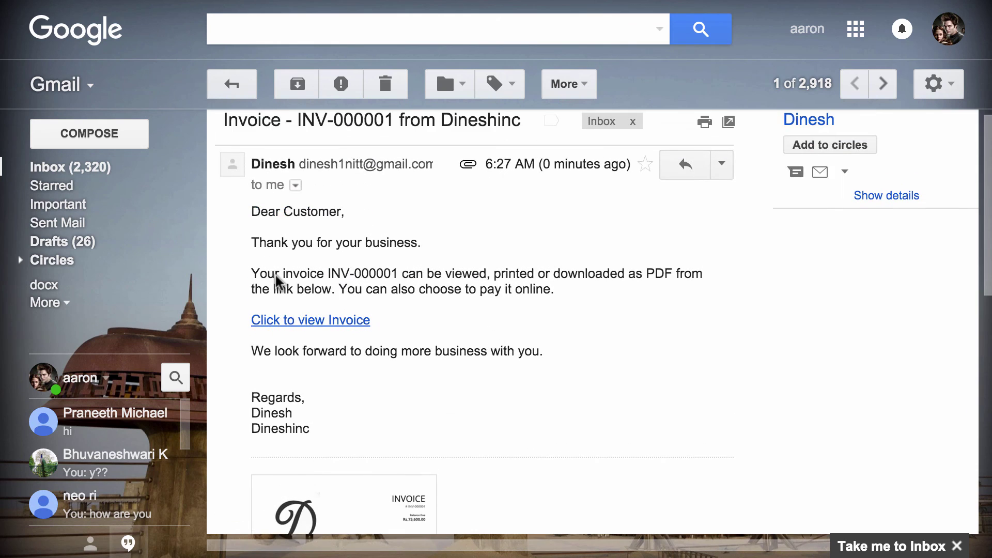
click(310, 321)
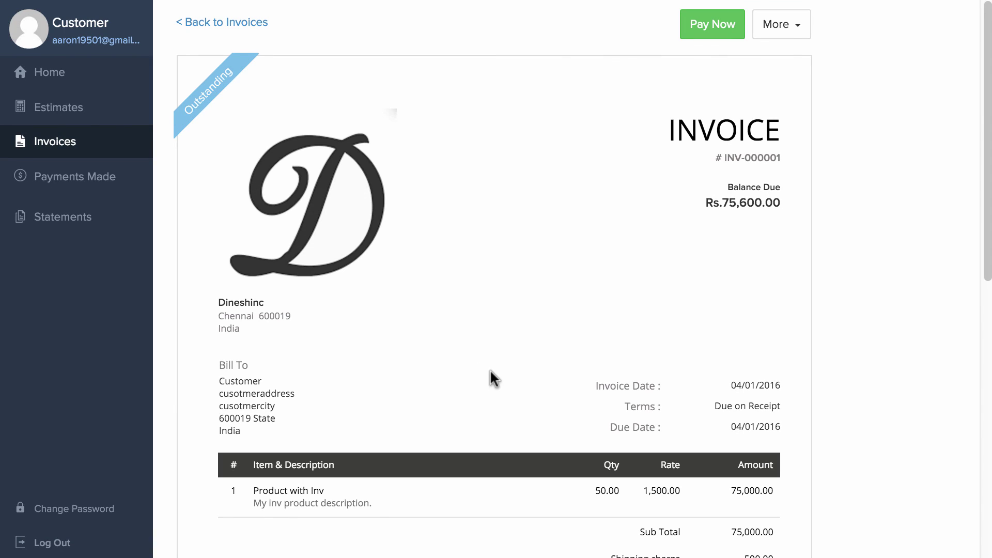
Scroll through INV-000001 in the client portal with Rs.75,600.00 due, and focus the comment box without paying.
scroll(491, 371, down, 6)
scroll(490, 371, up, 6)
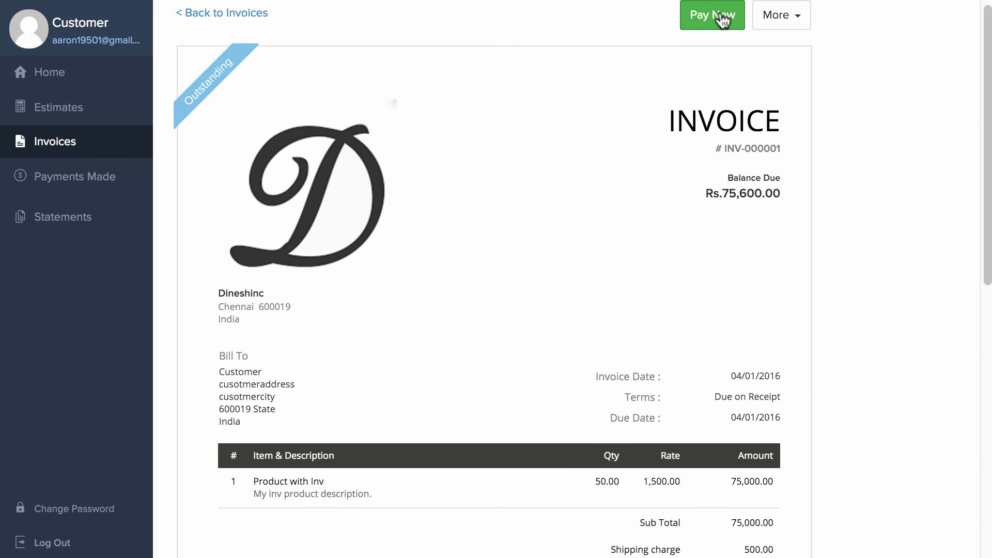
scroll(401, 474, down, 7)
click(414, 521)
scroll(460, 457, down, 3)
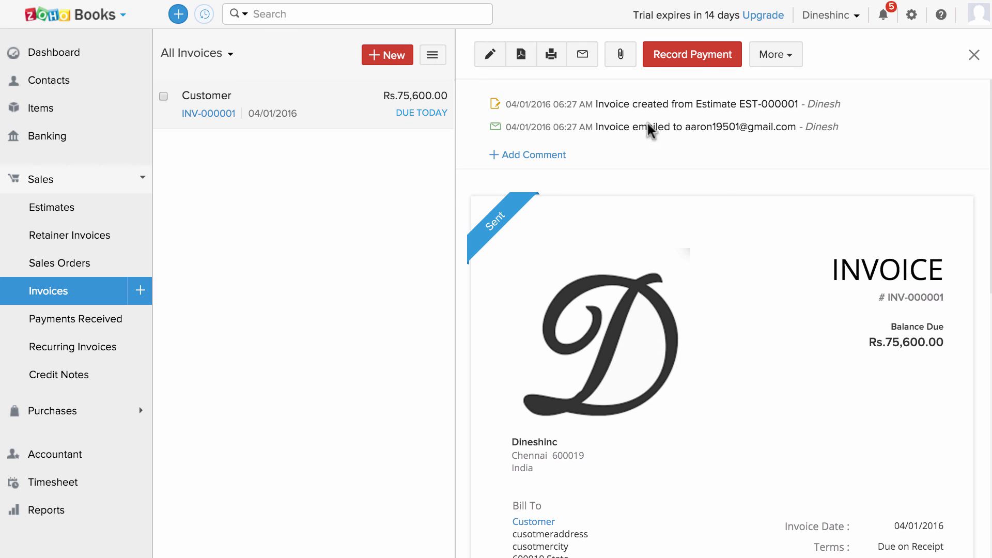
Record the 75600 Cash payment into Petty Cash for INV-000001, leaving tax deducted unchecked.
click(706, 56)
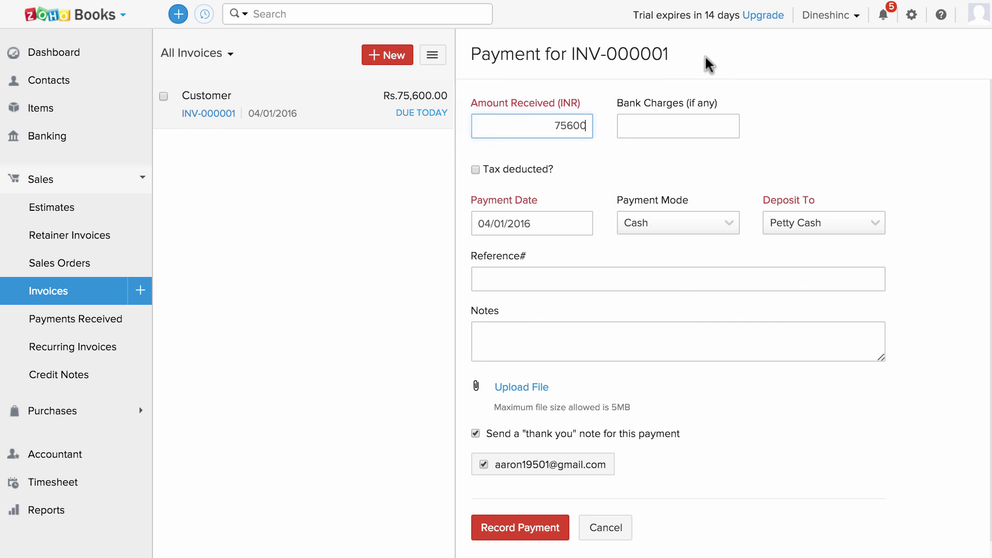
click(647, 127)
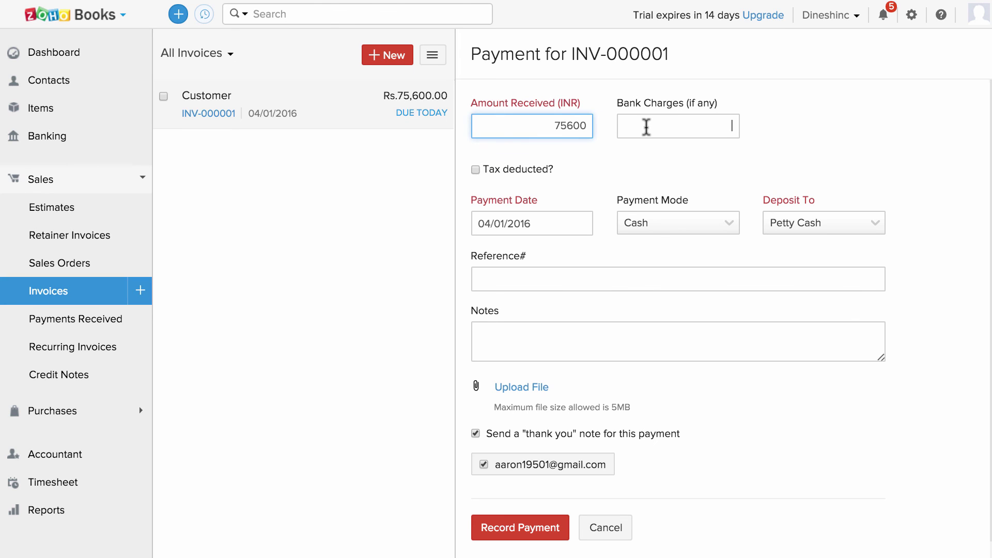
click(475, 170)
click(541, 222)
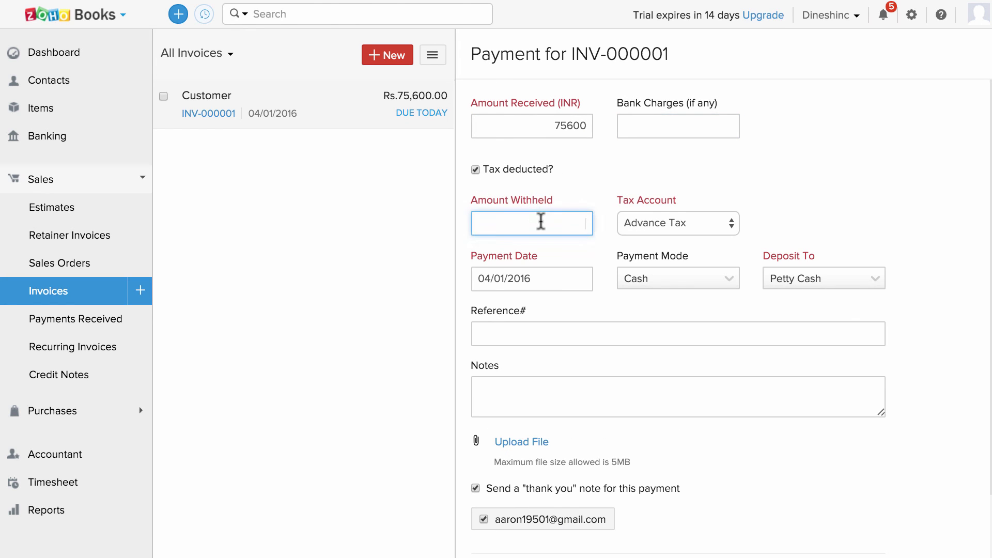
click(475, 170)
click(668, 228)
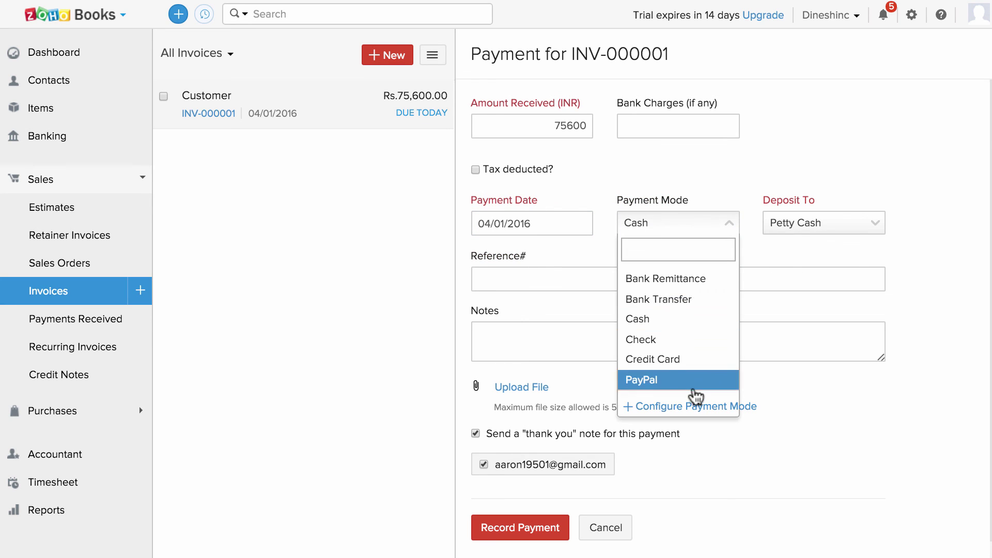
click(891, 246)
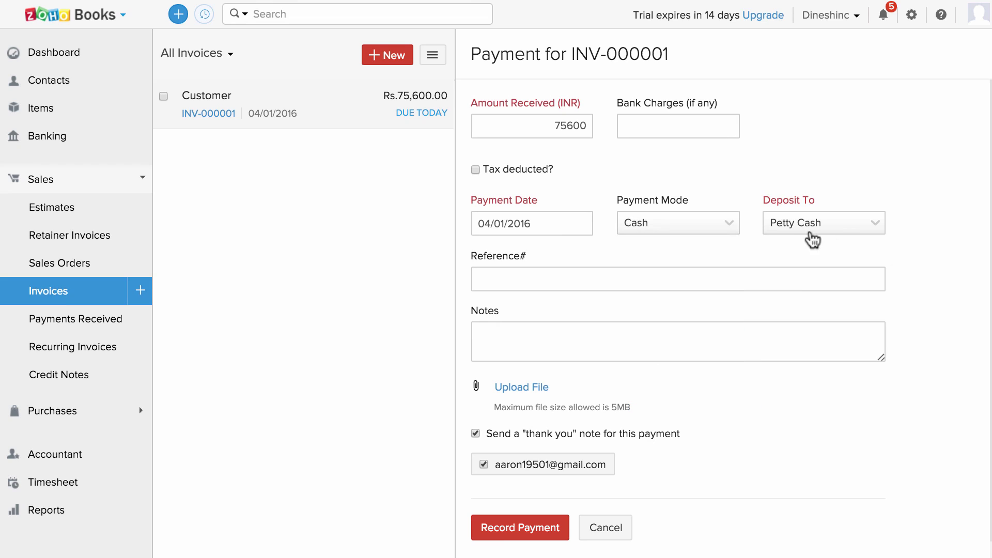
click(760, 271)
click(679, 332)
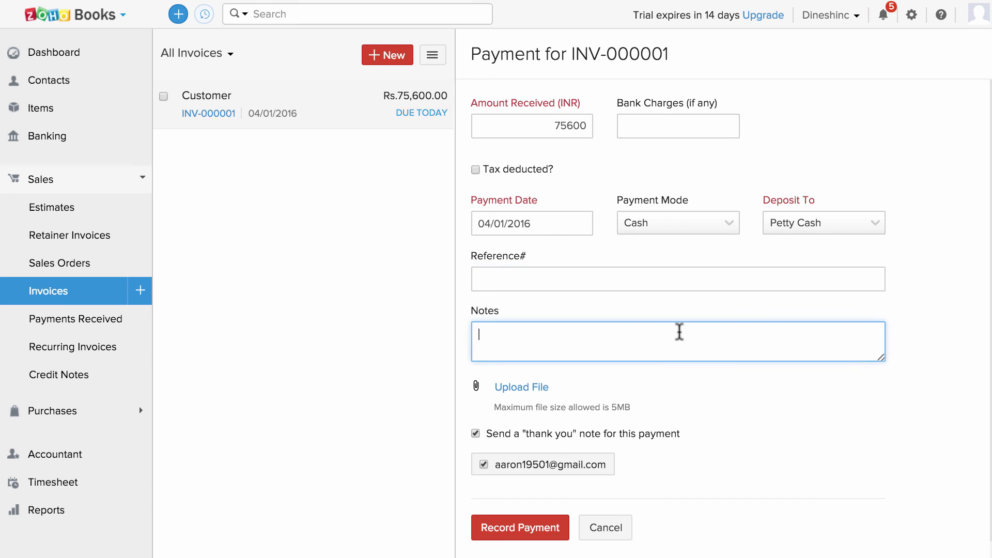
scroll(804, 481, down, 1)
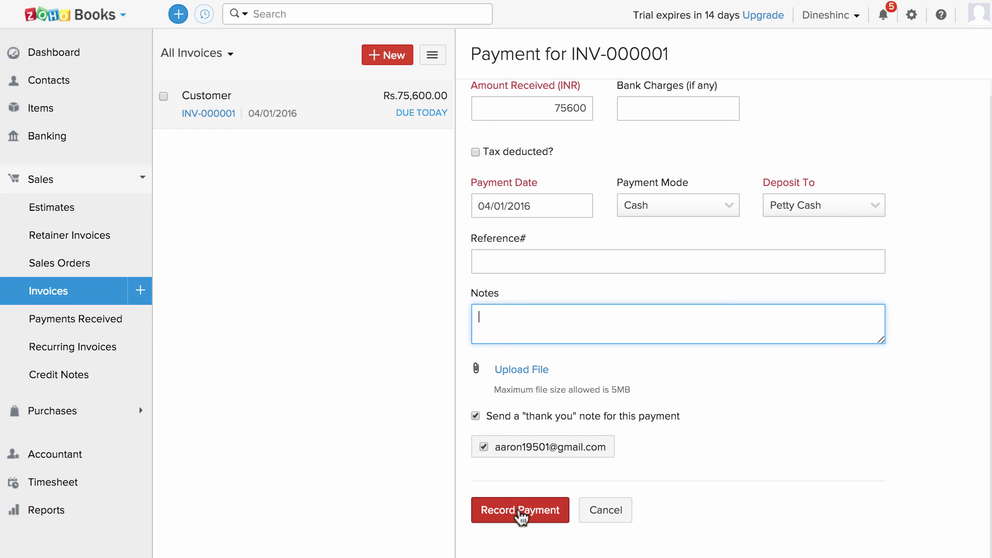
click(518, 511)
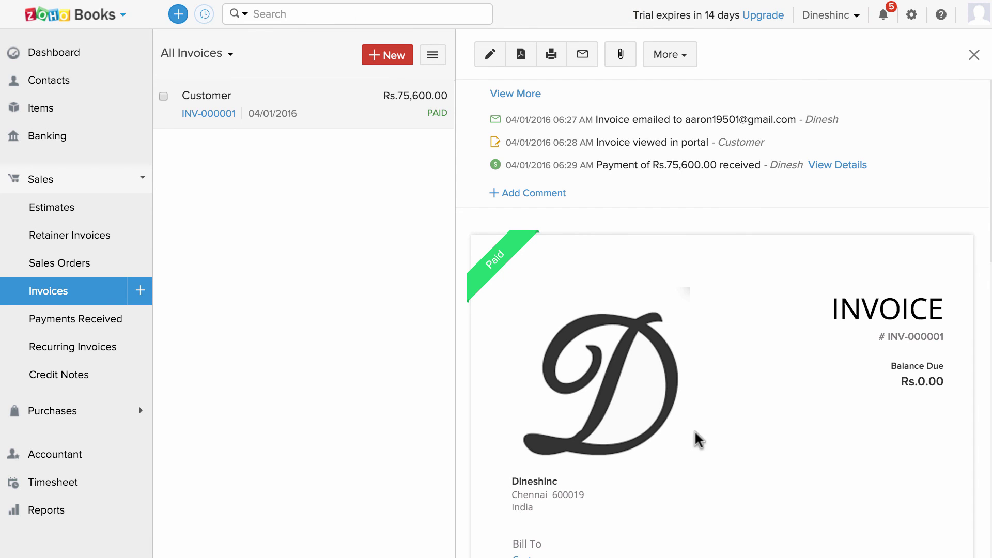
Open payment 1's Rs.75,600.00 receipt from the invoice's Payments Received list, then go to Reports.
scroll(695, 434, down, 10)
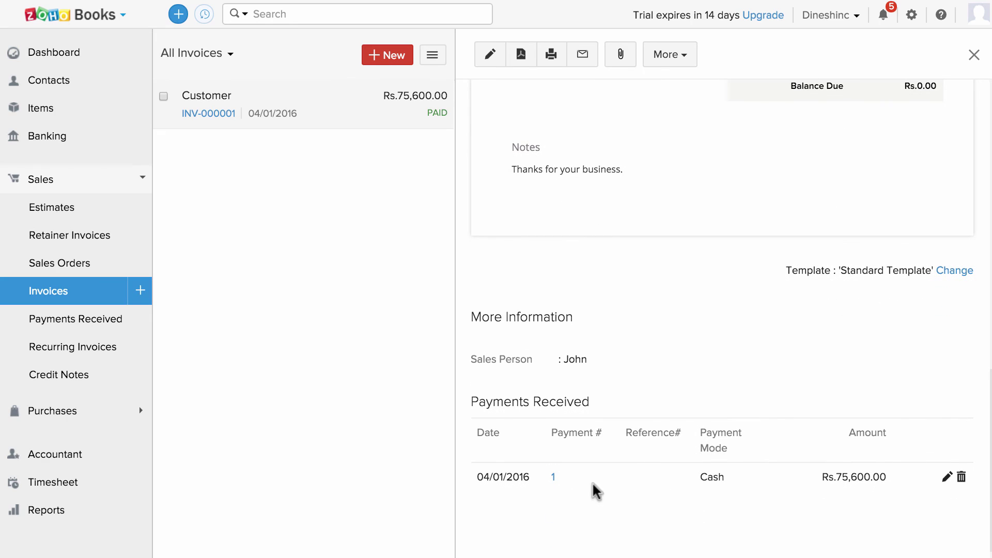
click(552, 476)
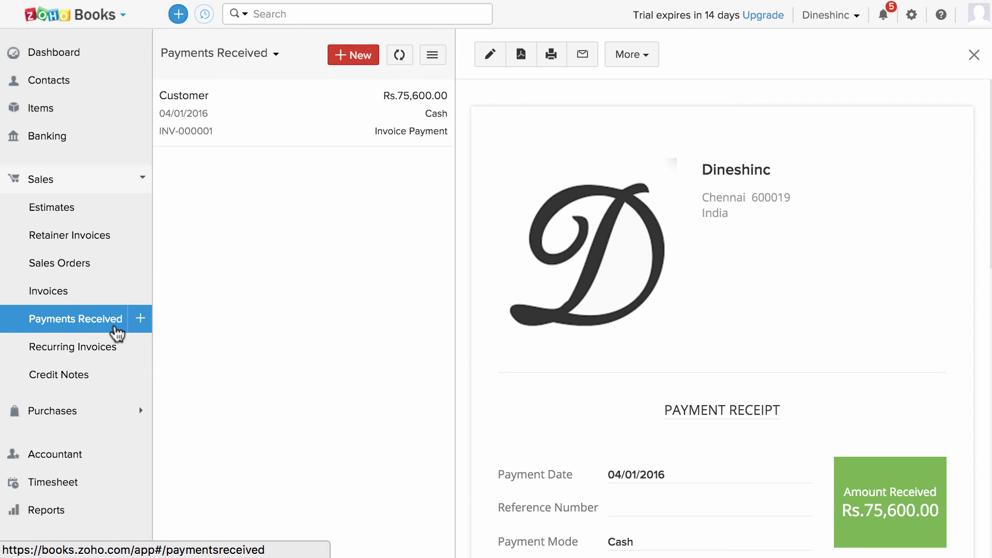
click(86, 509)
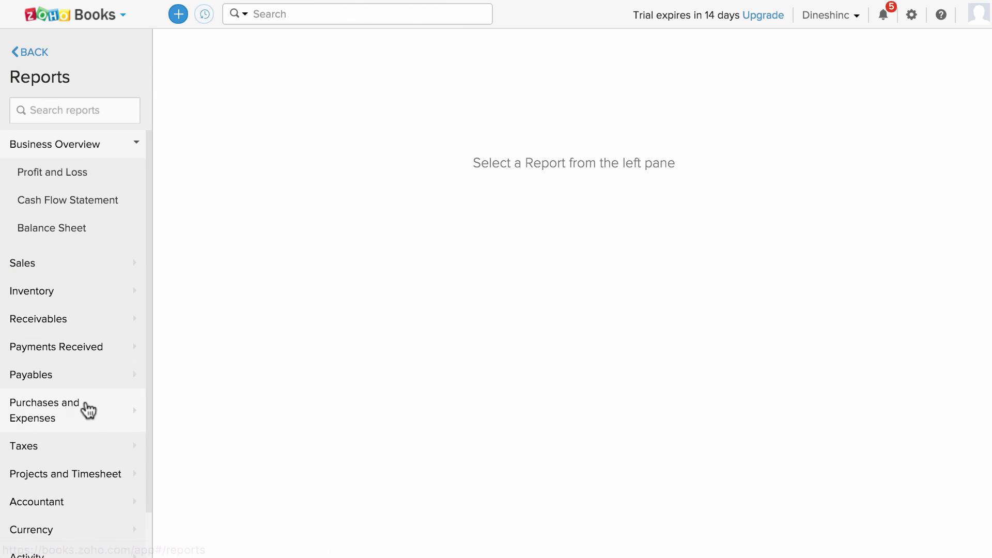
View the FIFO Cost Lot Tracking and Inventory Summary reports showing 60 units of Product with Inv.
click(85, 302)
click(82, 305)
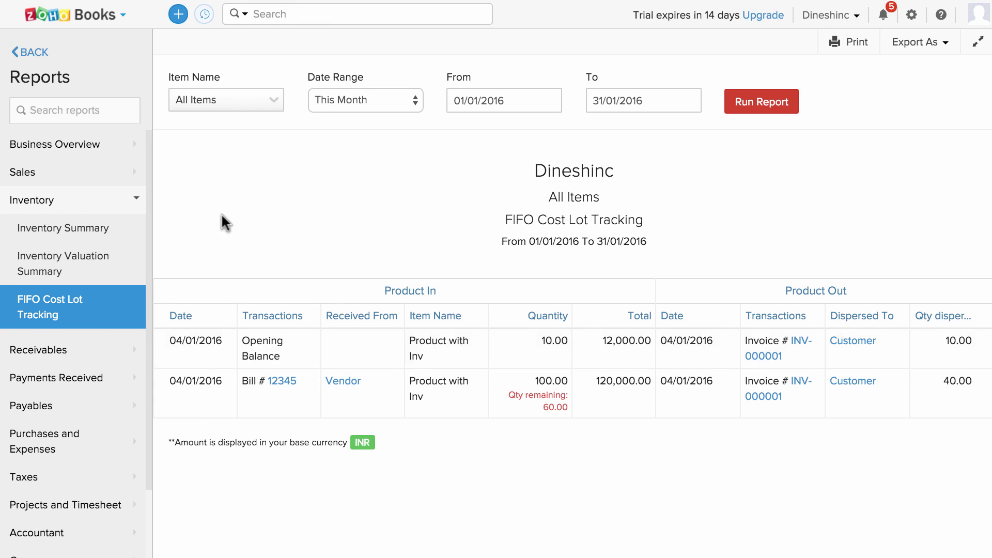
click(99, 230)
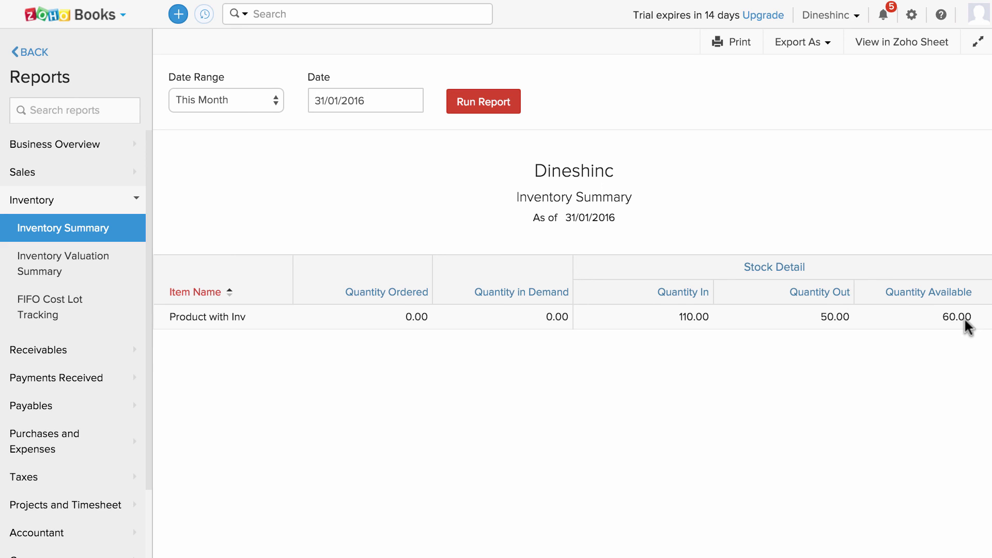
Look at the report's Export As formats without exporting, then return to the Dashboard.
click(810, 45)
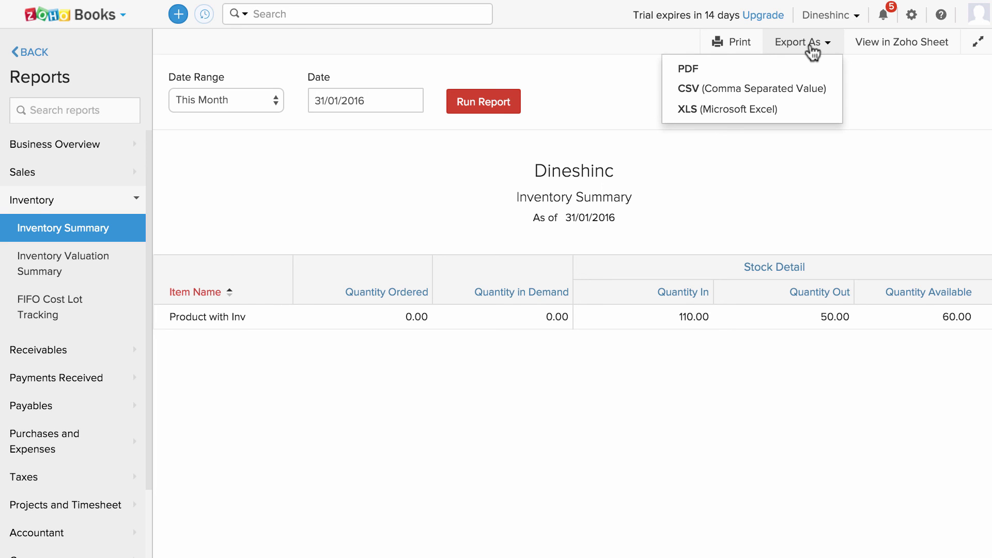
click(460, 167)
click(34, 52)
click(58, 61)
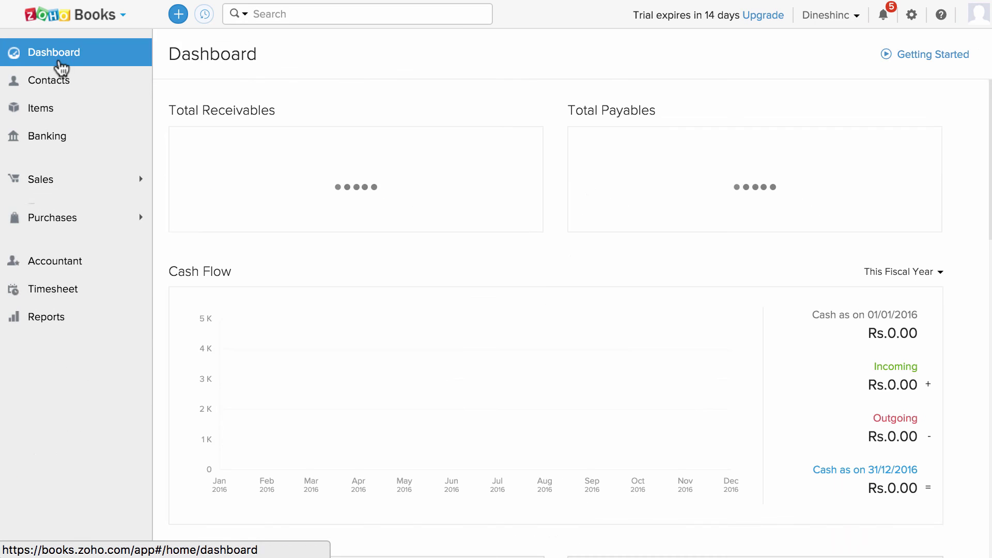